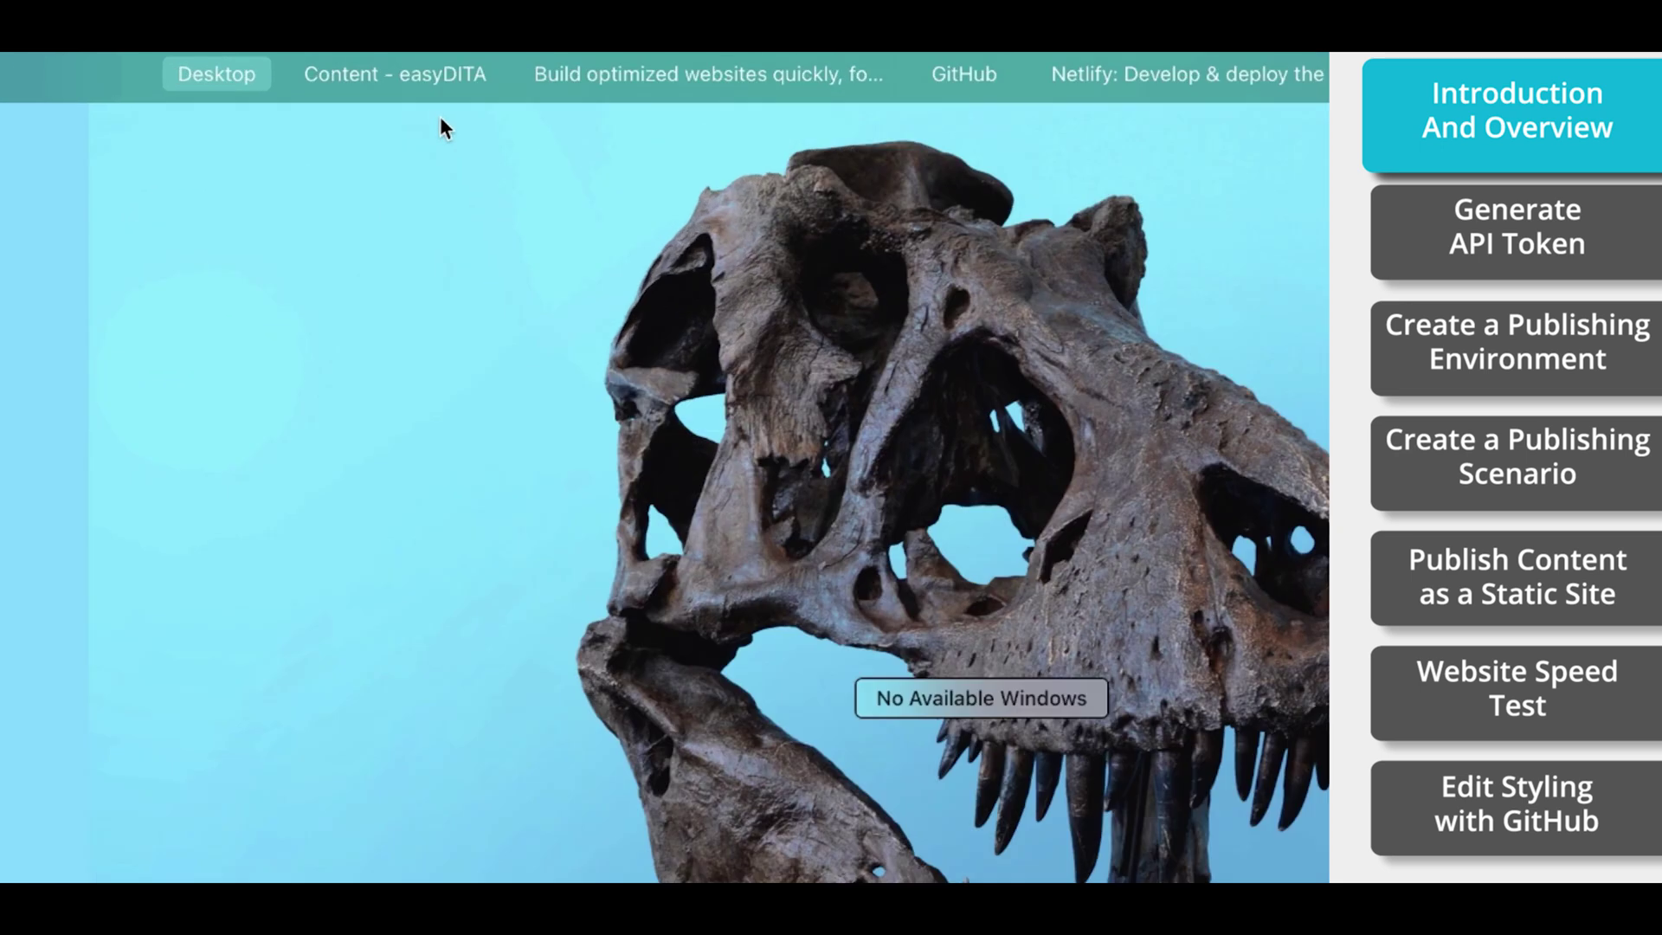
Expand Mission Control into thumbnails of the desktop, easyDITA, Docusaurus, GitHub, Netlify and GTmetrix spaces
{"action": "mouse_move", "coordinate": [322, 95]}
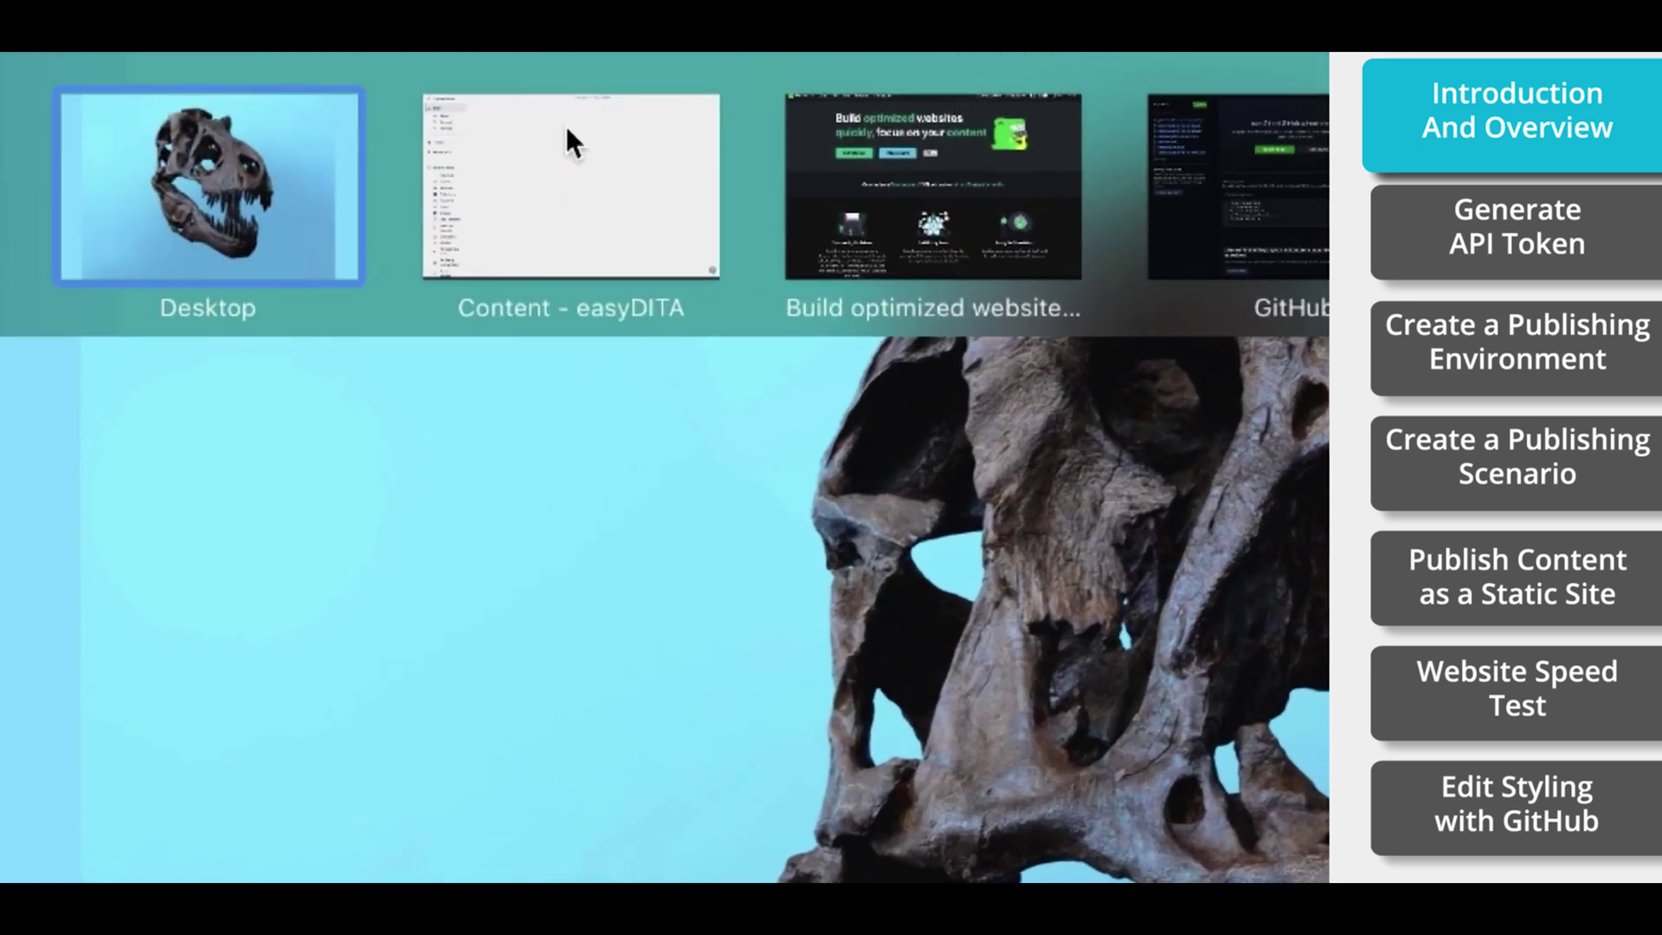
{"action": "mouse_move", "coordinate": [917, 183]}
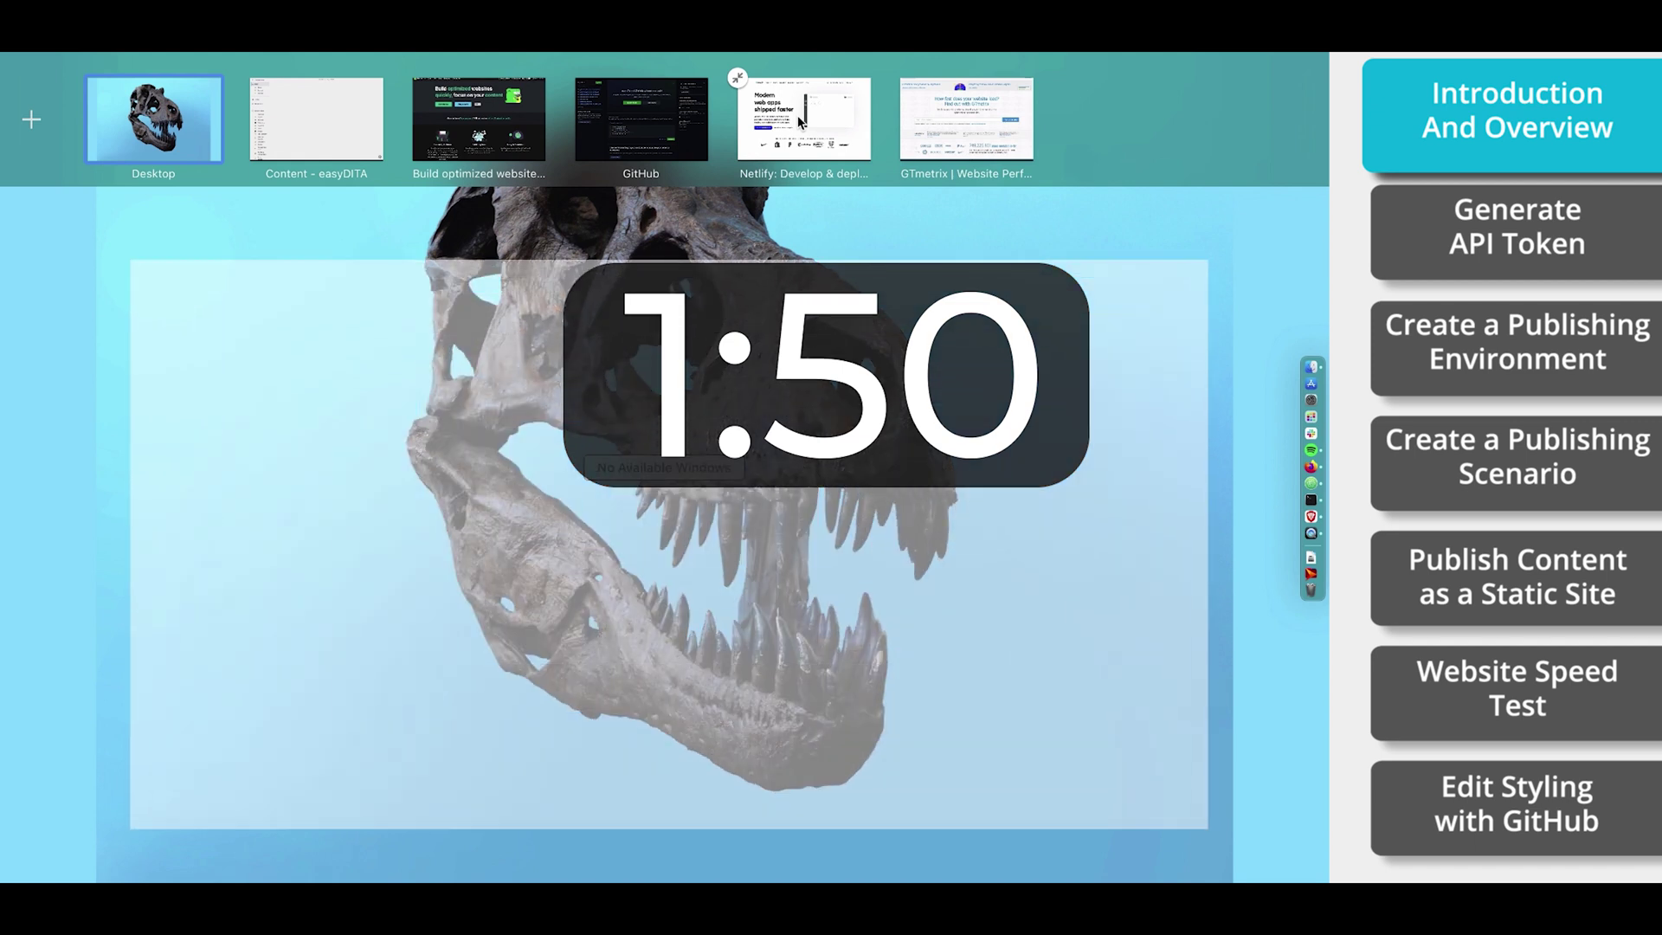
In easyDITA's Author library, open Thunderbird.ditamap from the Software_Manual folder
{"action": "left_click", "coordinate": [347, 139]}
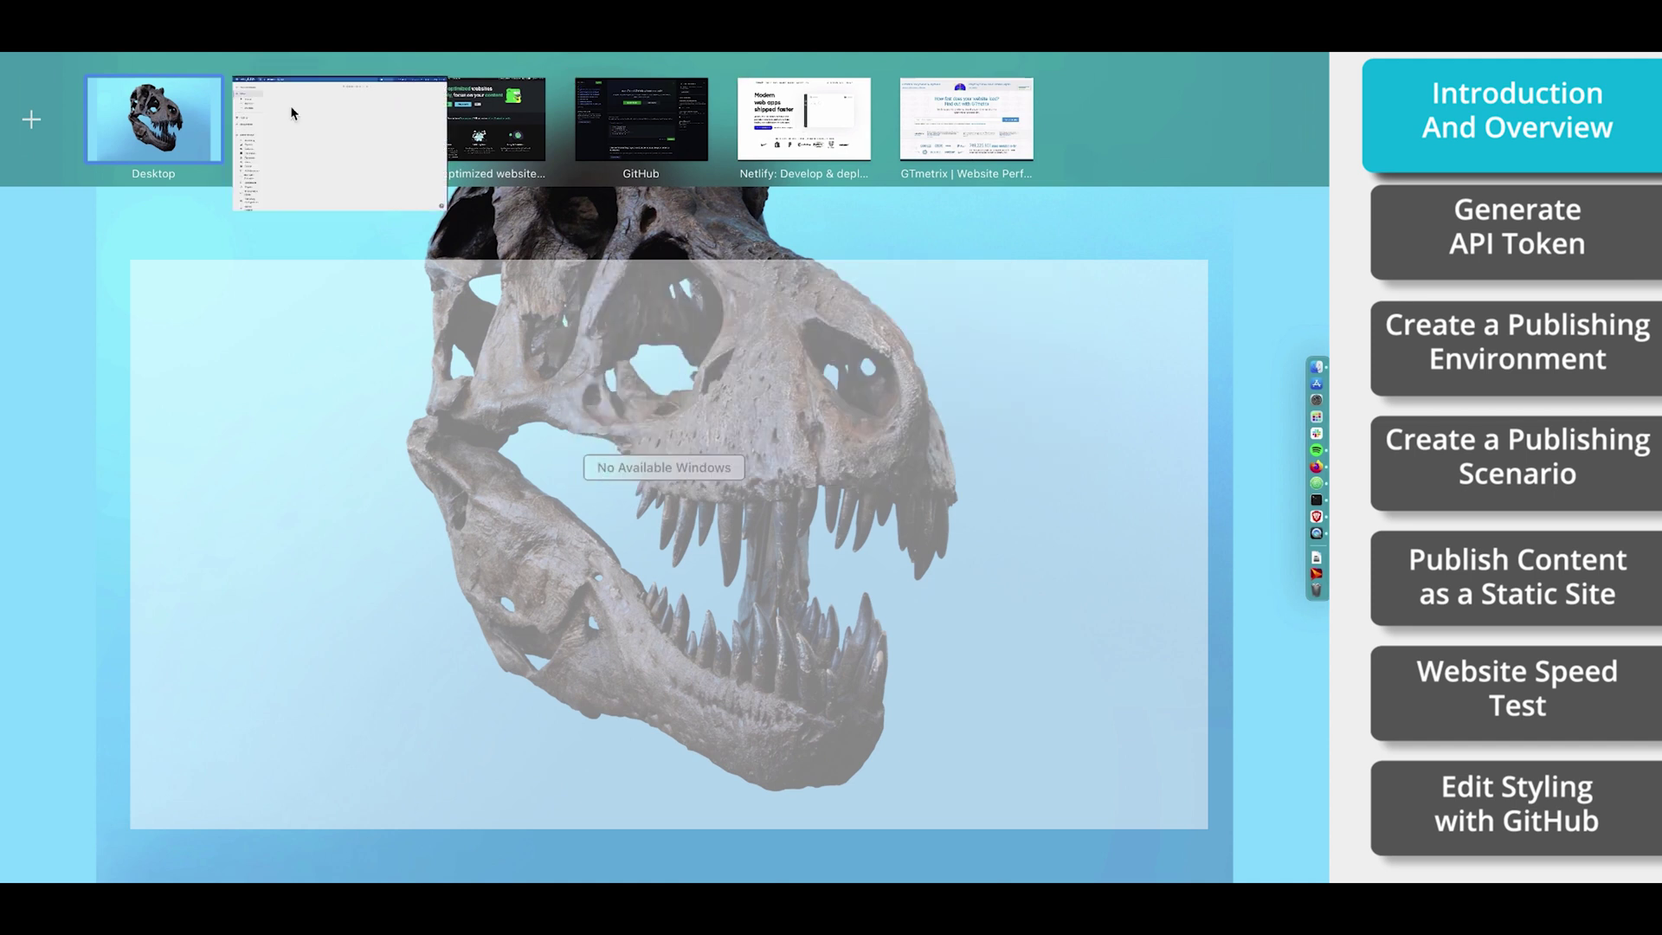
{"action": "left_click", "coordinate": [1050, 68]}
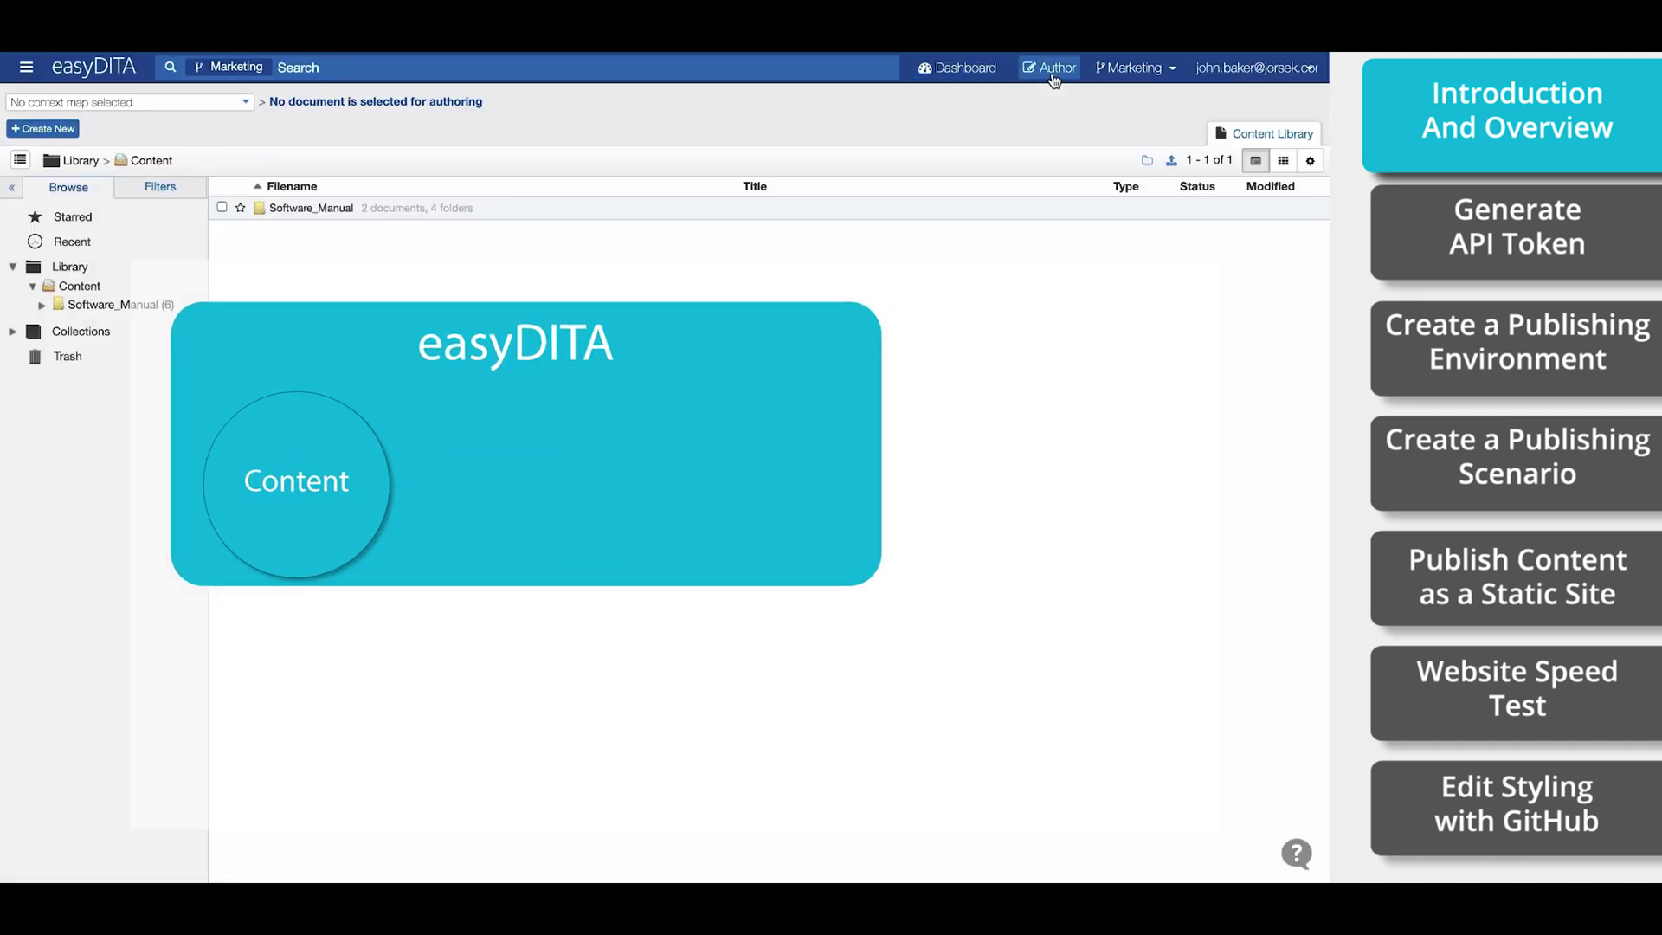
{"action": "left_click", "coordinate": [333, 209]}
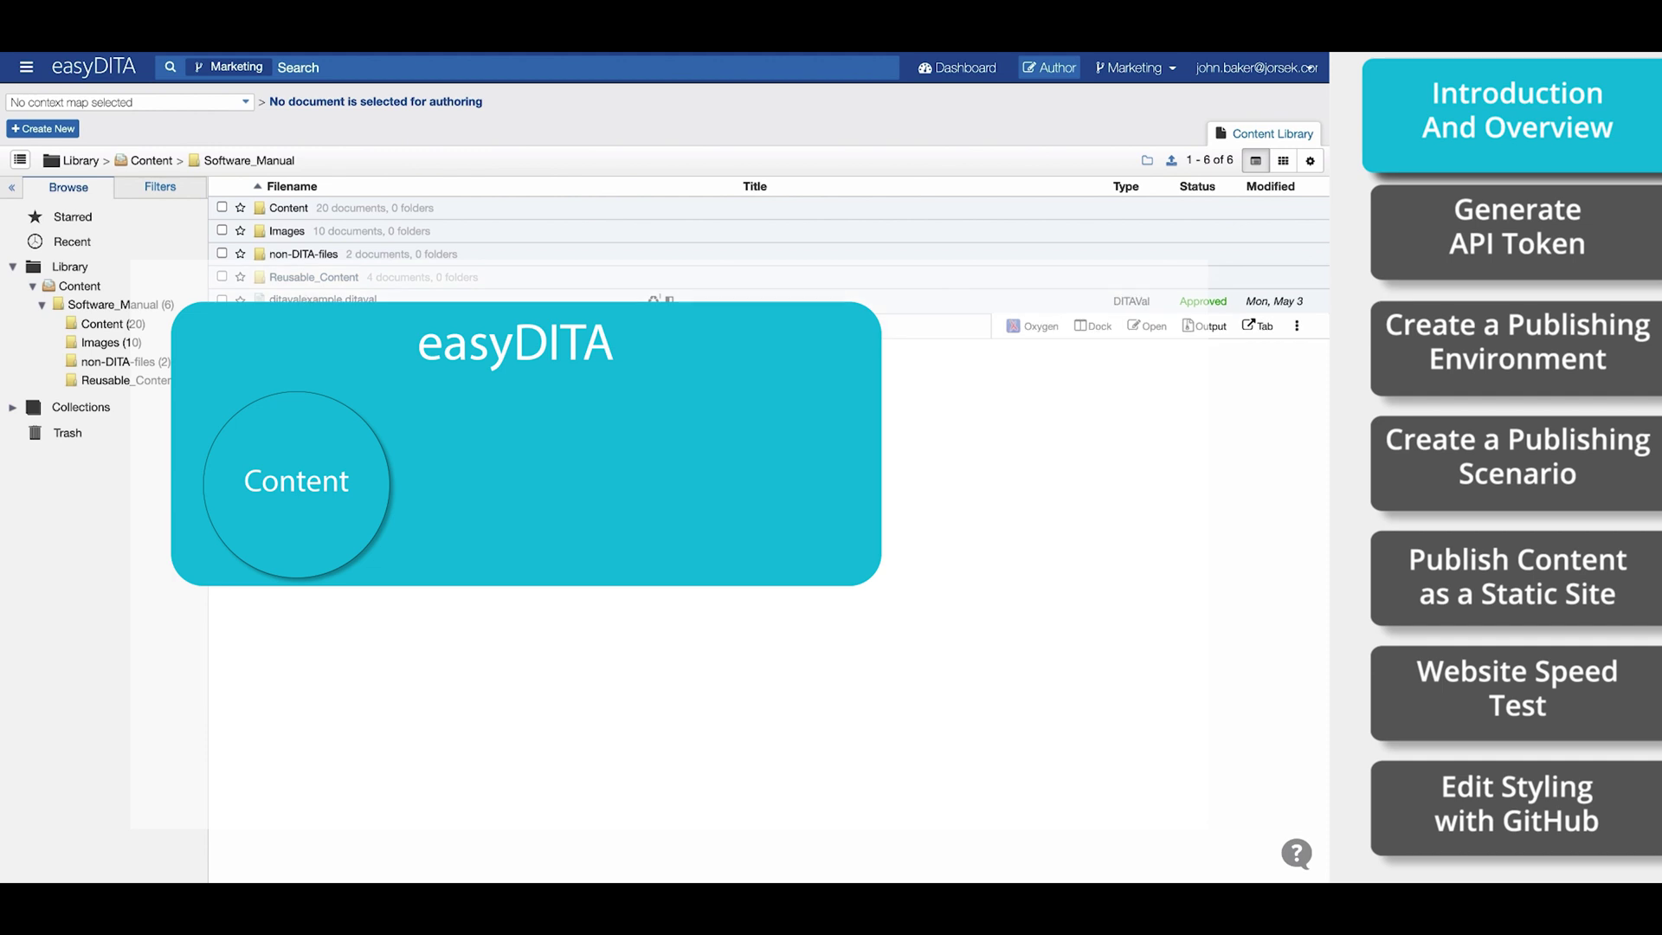
{"action": "left_click", "coordinate": [329, 326]}
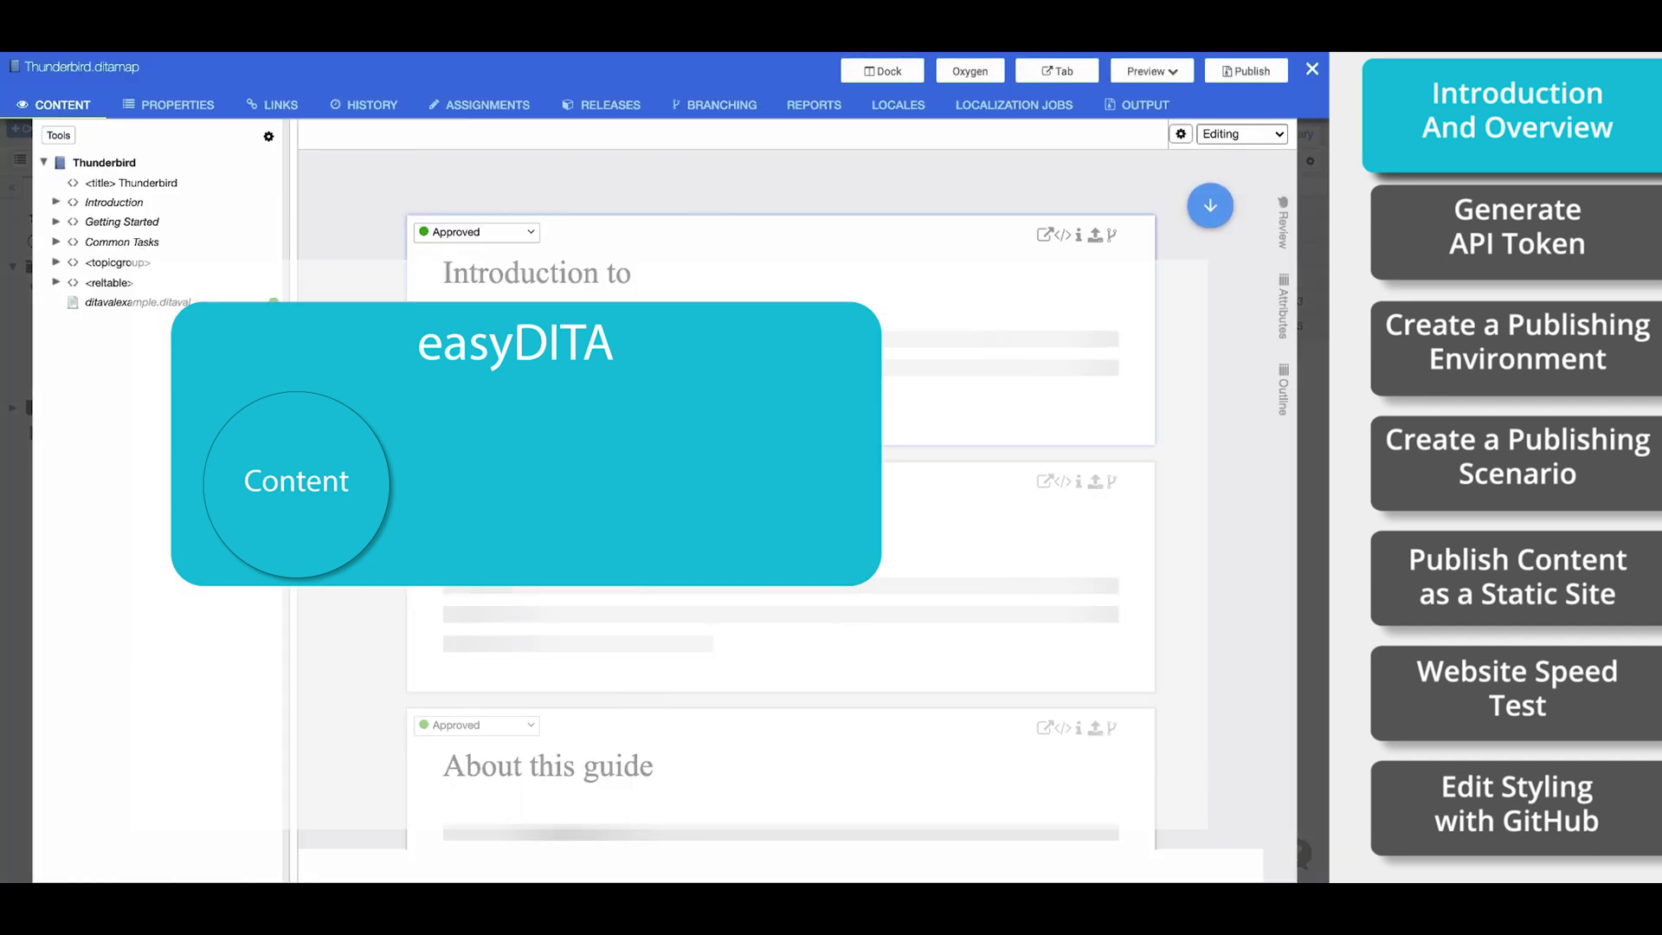
{"action": "scroll", "coordinate": [779, 502], "scroll_direction": "down", "scroll_amount": 6}
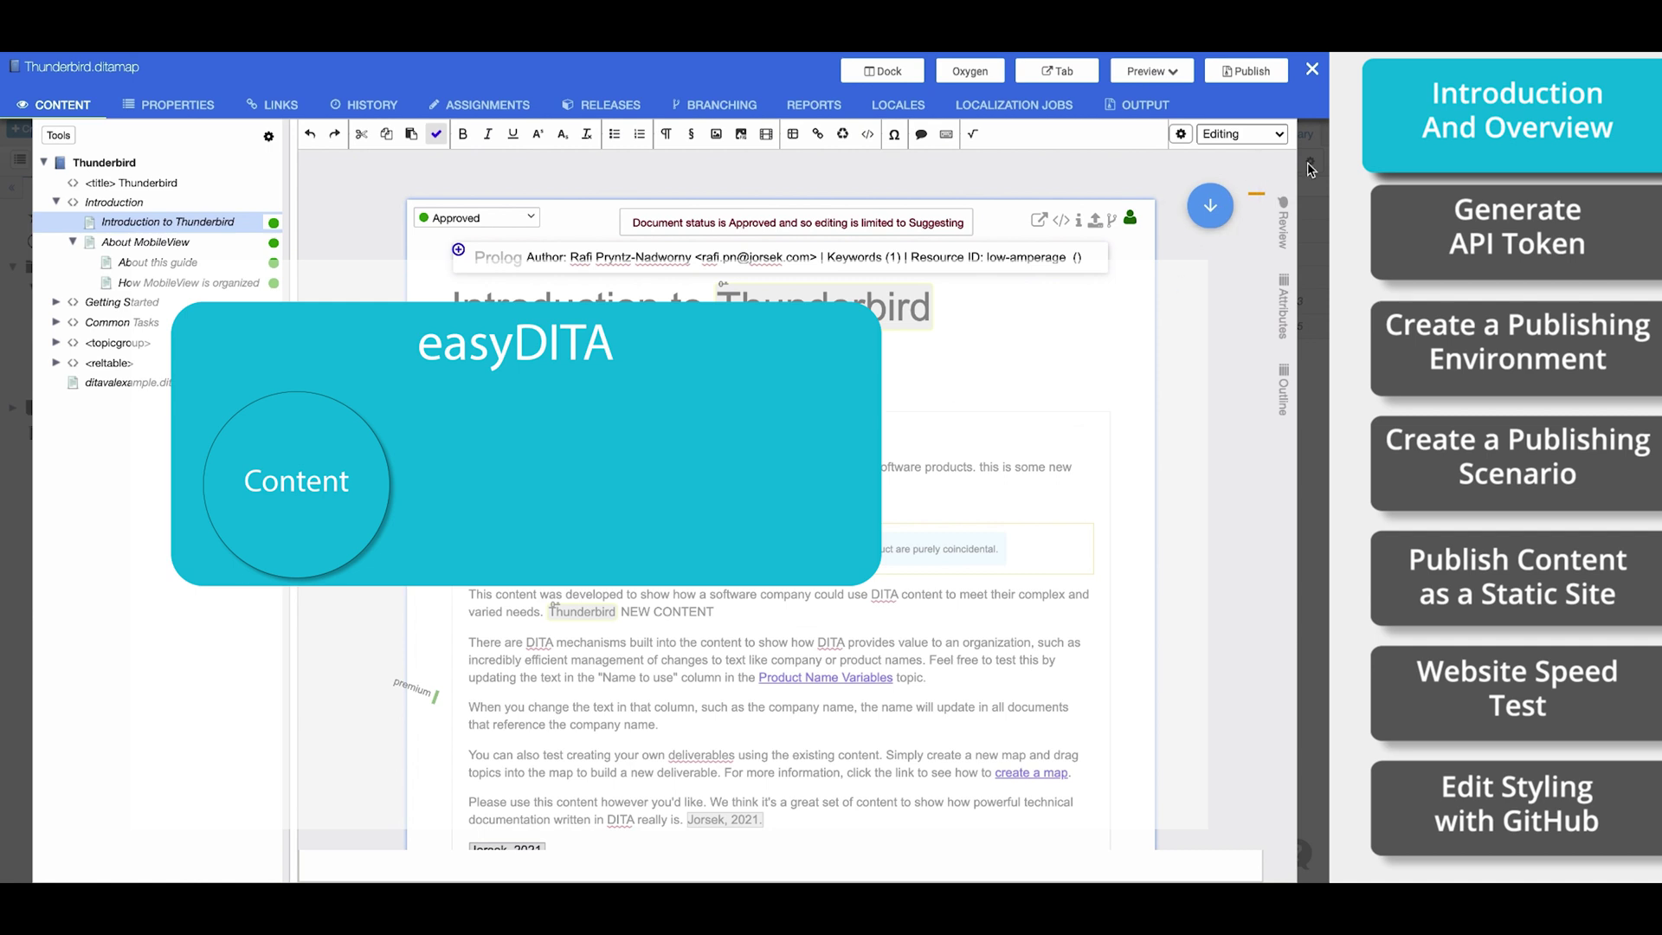
Hide topic toolbars, prolog, alt text, section indicators and outline placeholders in the editor
{"action": "left_click", "coordinate": [1181, 133]}
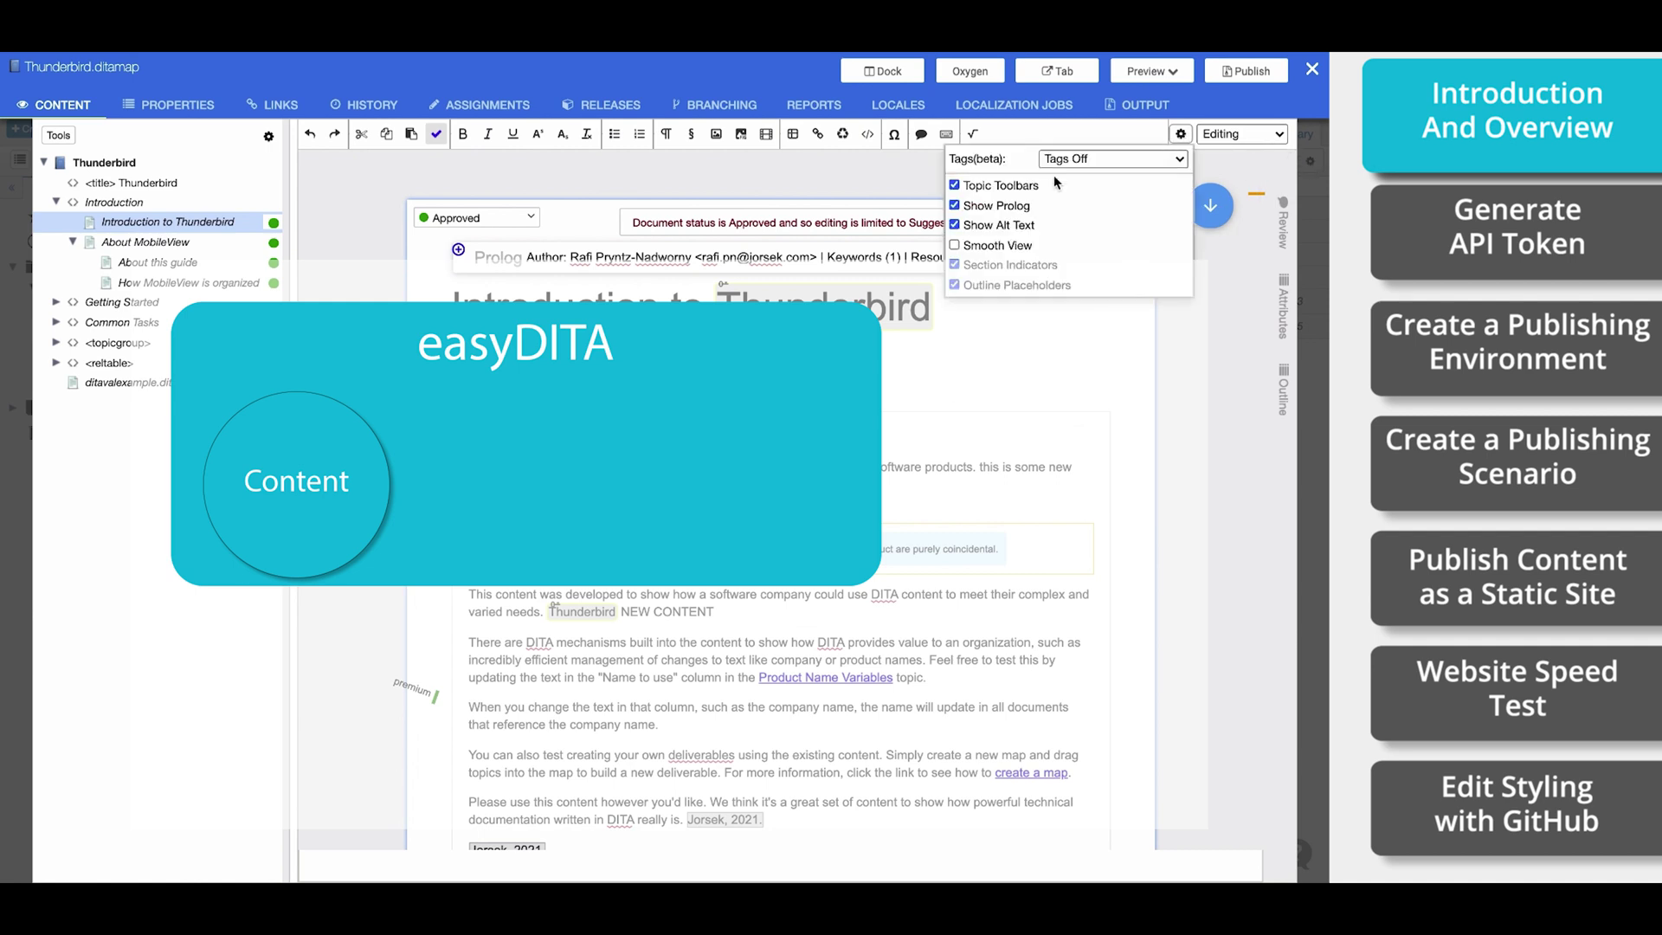
{"action": "left_click", "coordinate": [955, 185]}
{"action": "left_click", "coordinate": [955, 205]}
{"action": "left_click", "coordinate": [955, 225]}
{"action": "left_click", "coordinate": [955, 265]}
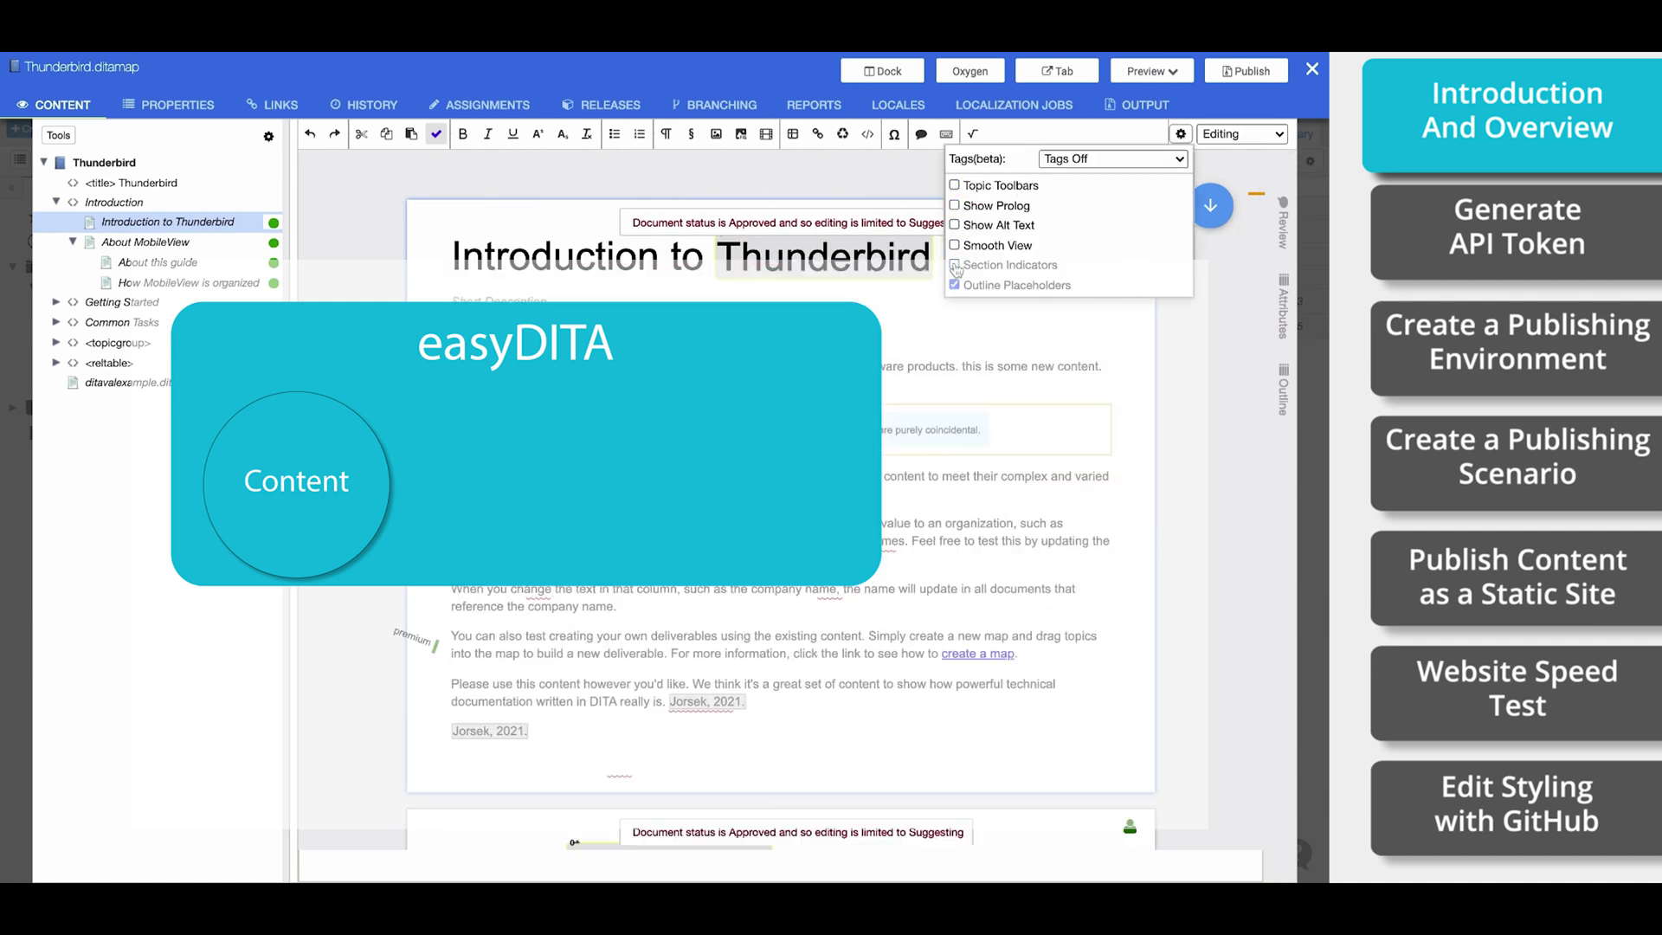
{"action": "left_click", "coordinate": [955, 285]}
{"action": "left_click", "coordinate": [1139, 251]}
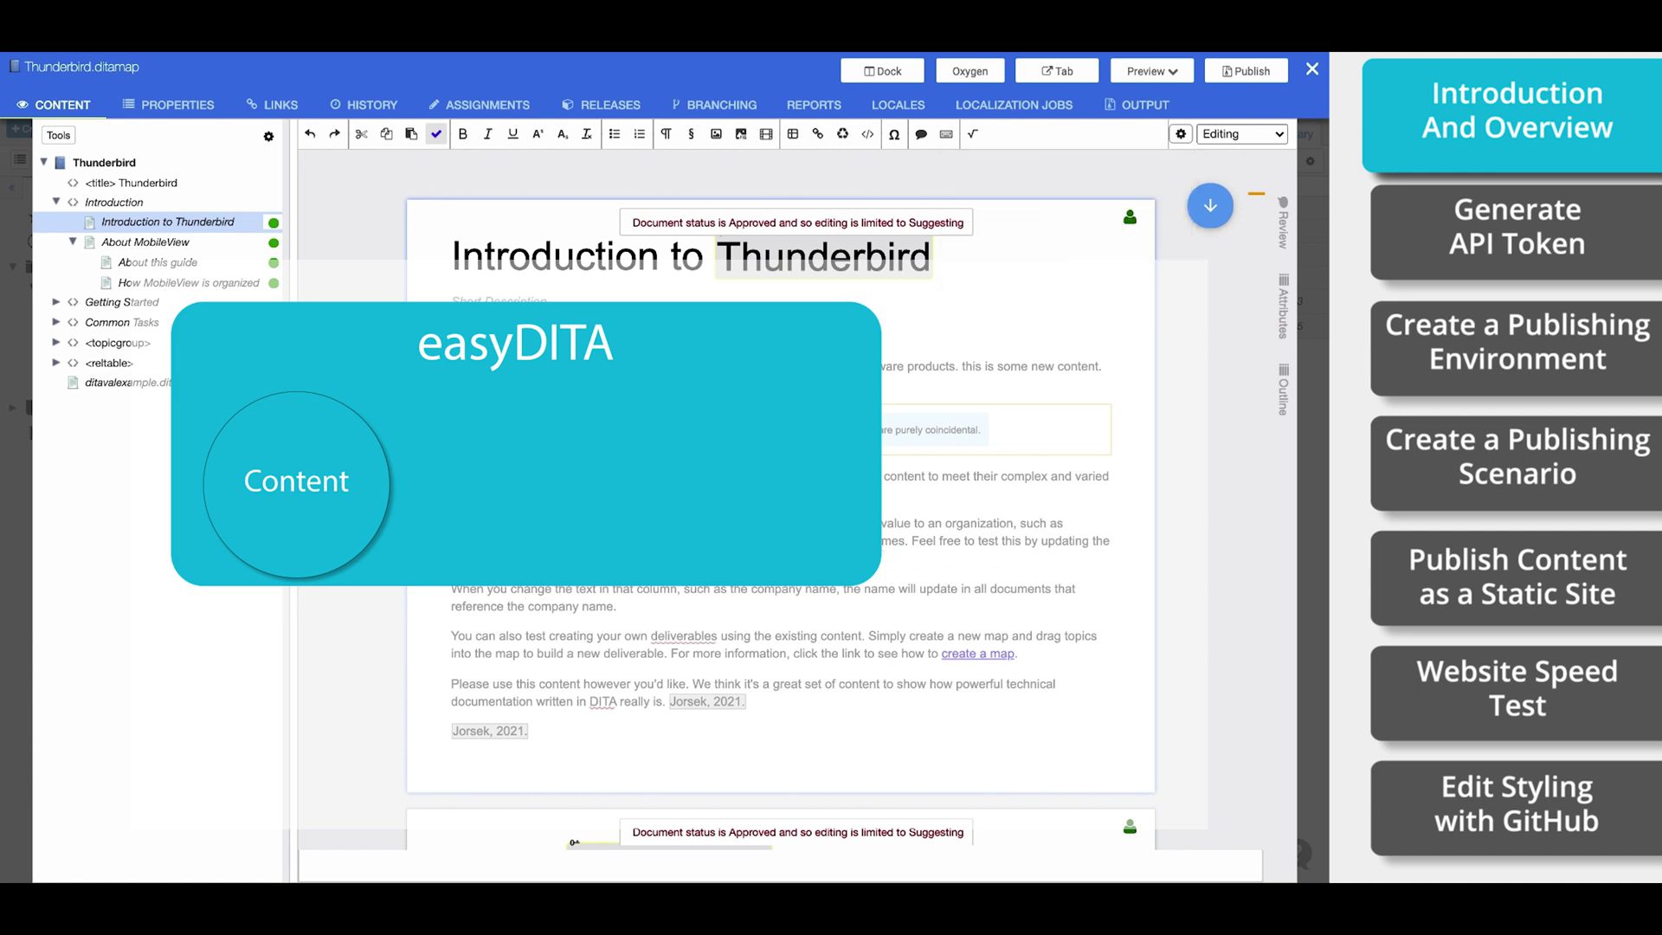
Browse to the StormCluster features and benefits topic, then close the editor for the dashboard
{"action": "left_click", "coordinate": [55, 302]}
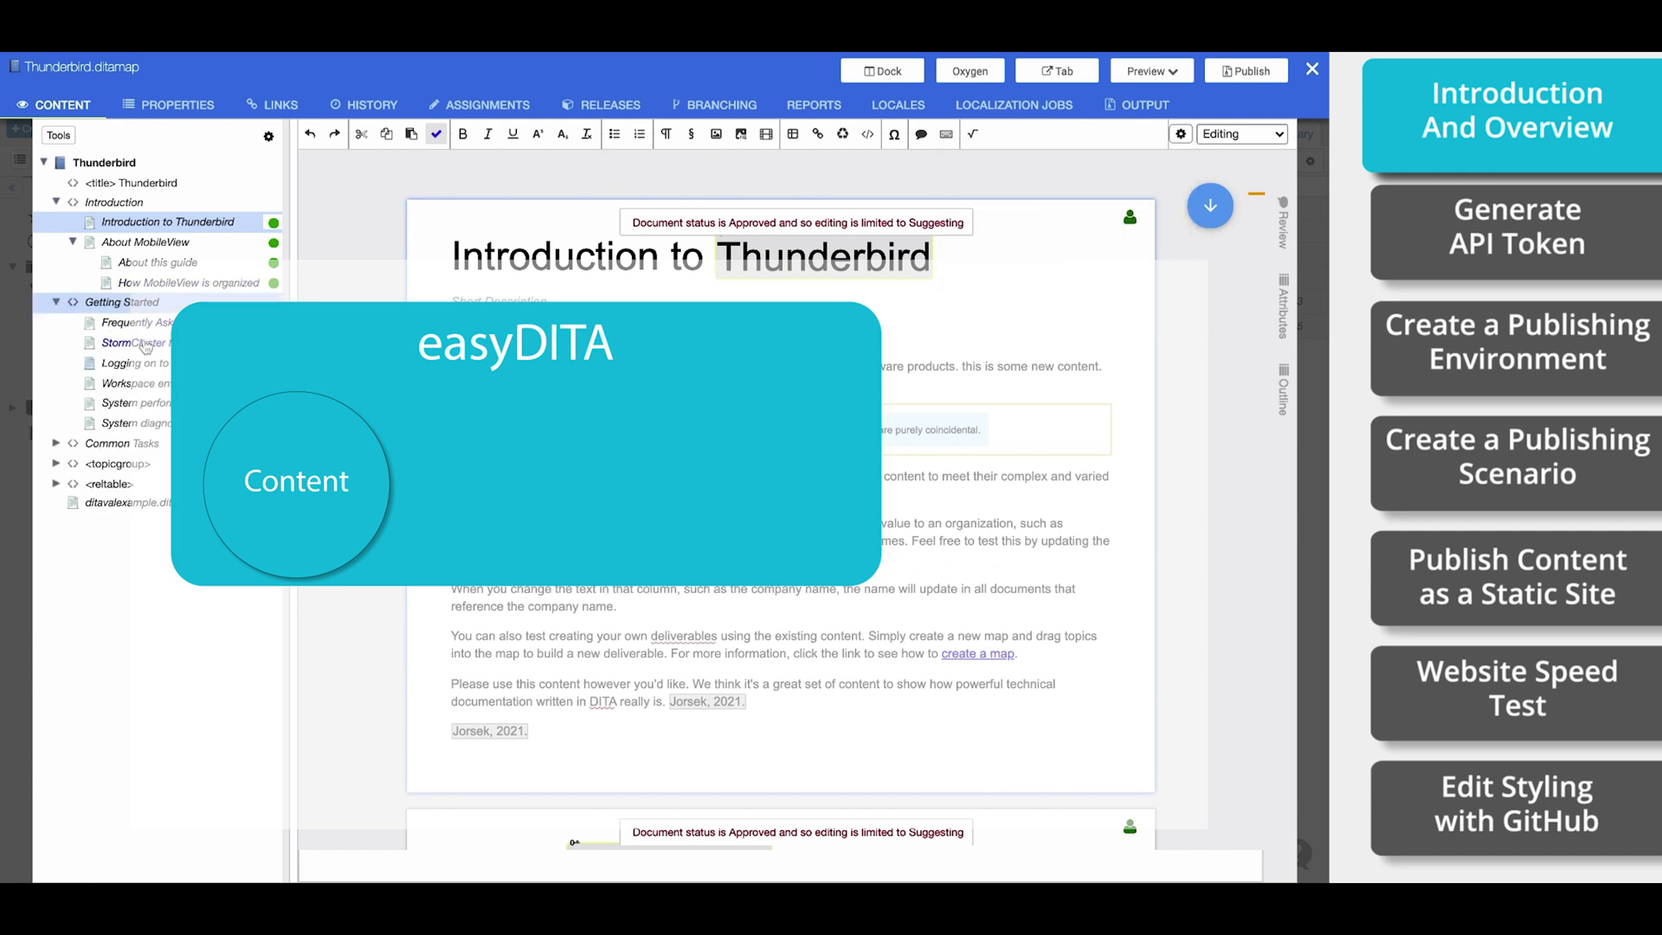
{"action": "left_click", "coordinate": [145, 345]}
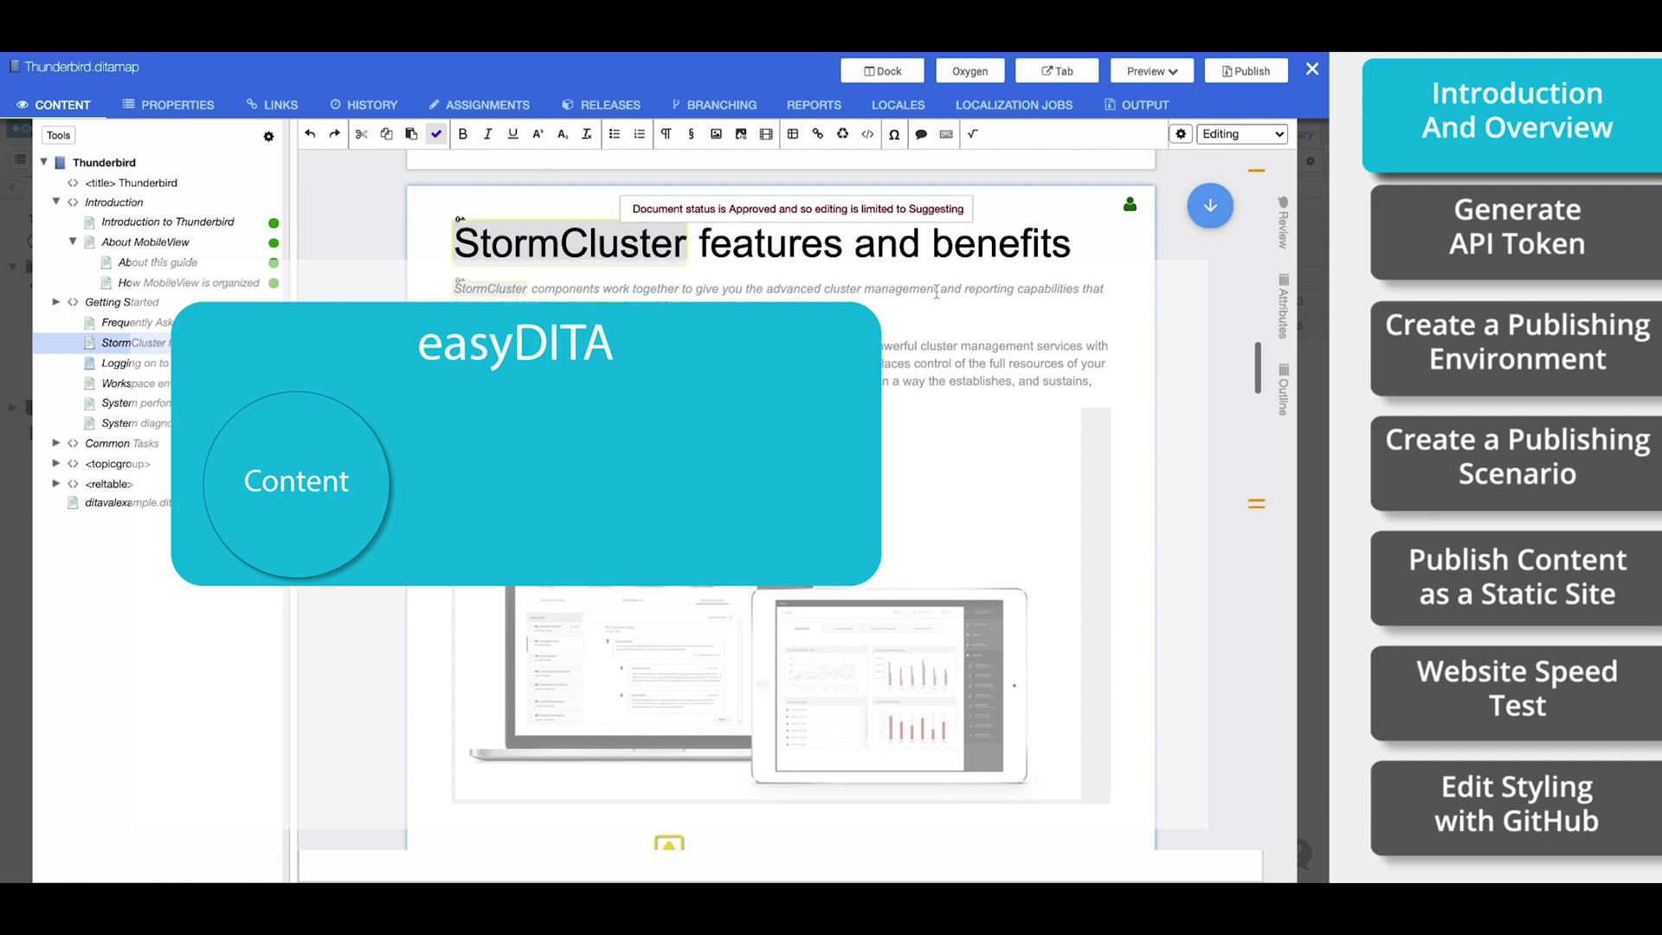
{"action": "left_click", "coordinate": [1312, 69]}
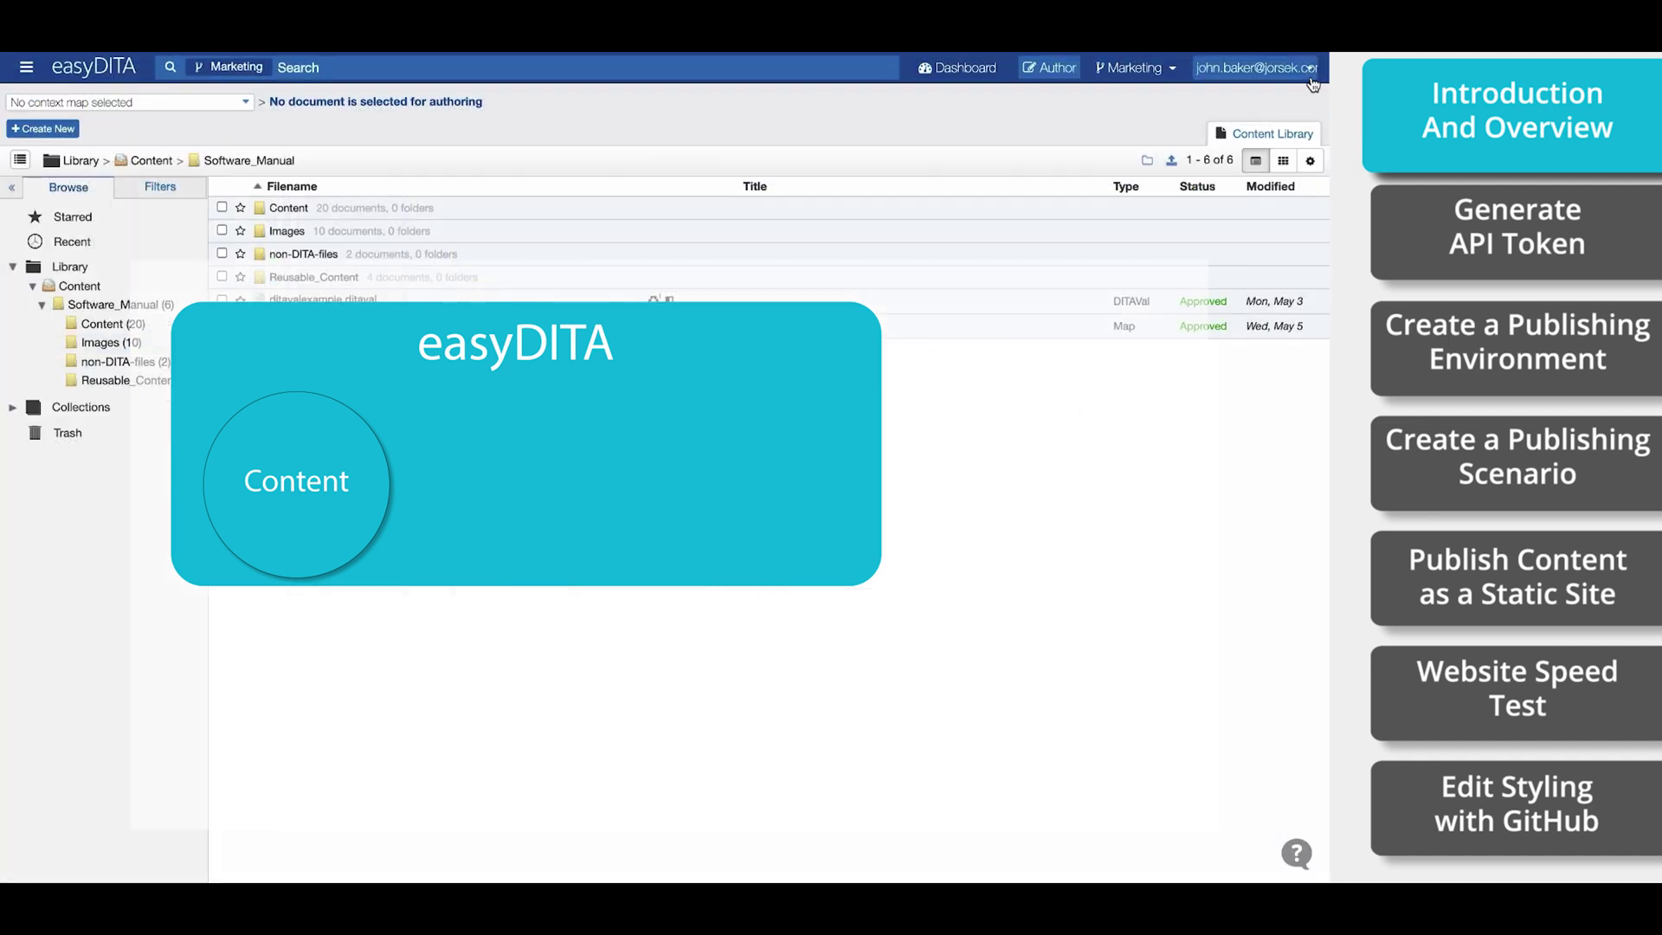
{"action": "left_click", "coordinate": [948, 70]}
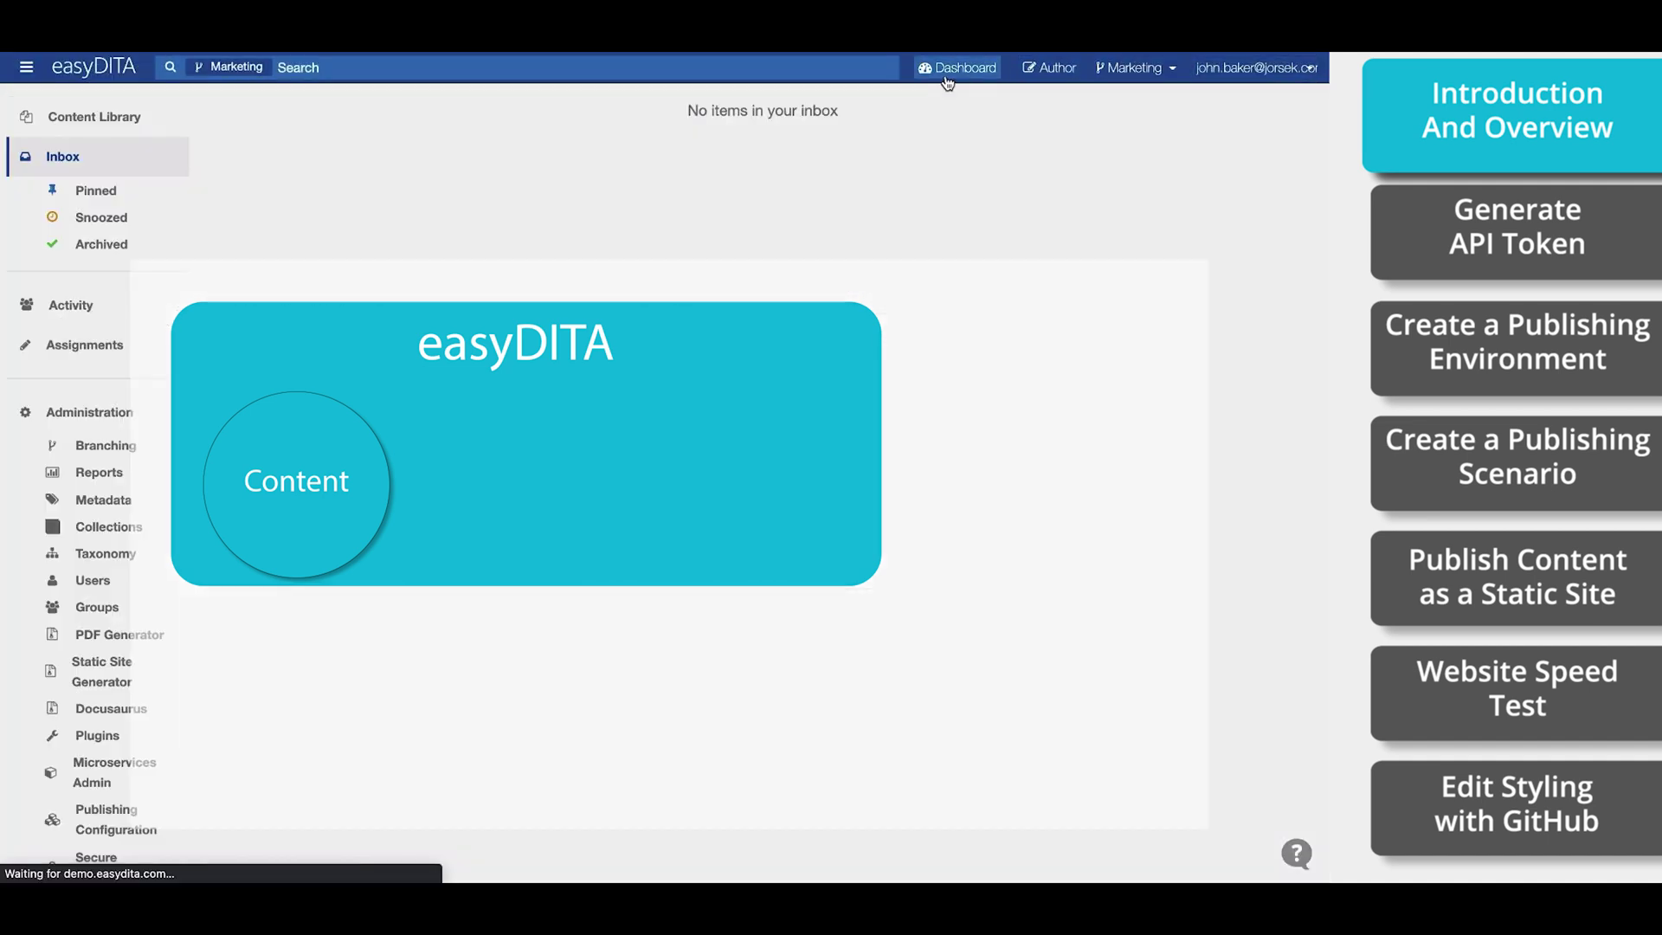
{"action": "key", "text": "ctrl+Up"}
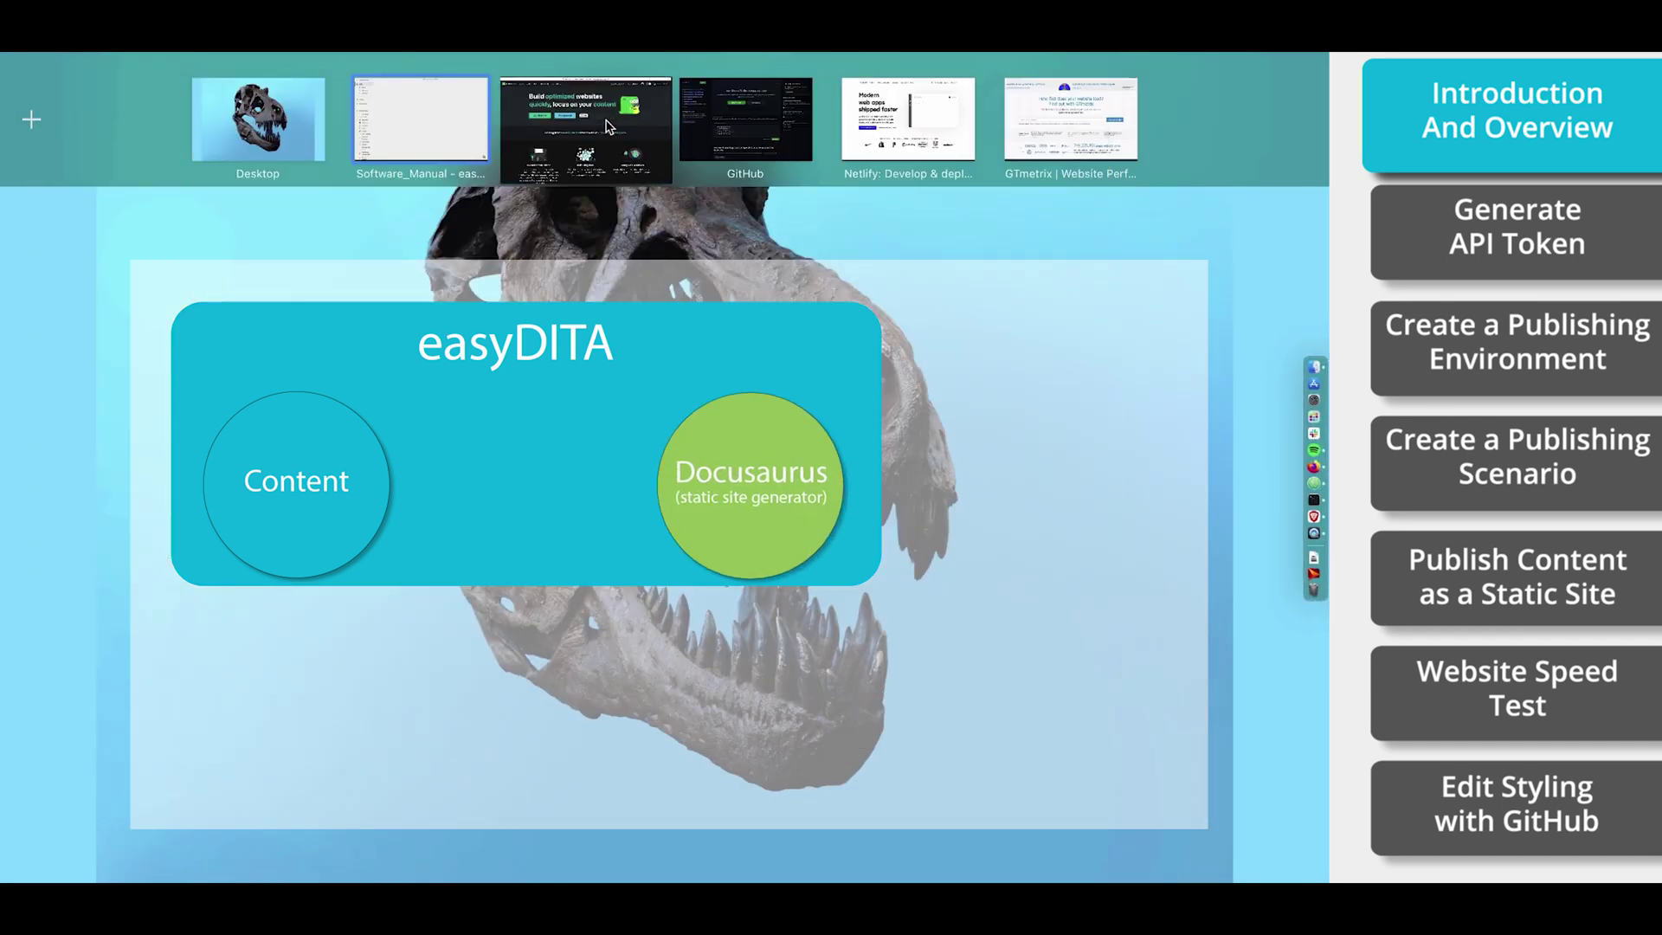
Scroll the Docusaurus homepage down to the footer and back up
{"action": "left_click", "coordinate": [606, 123]}
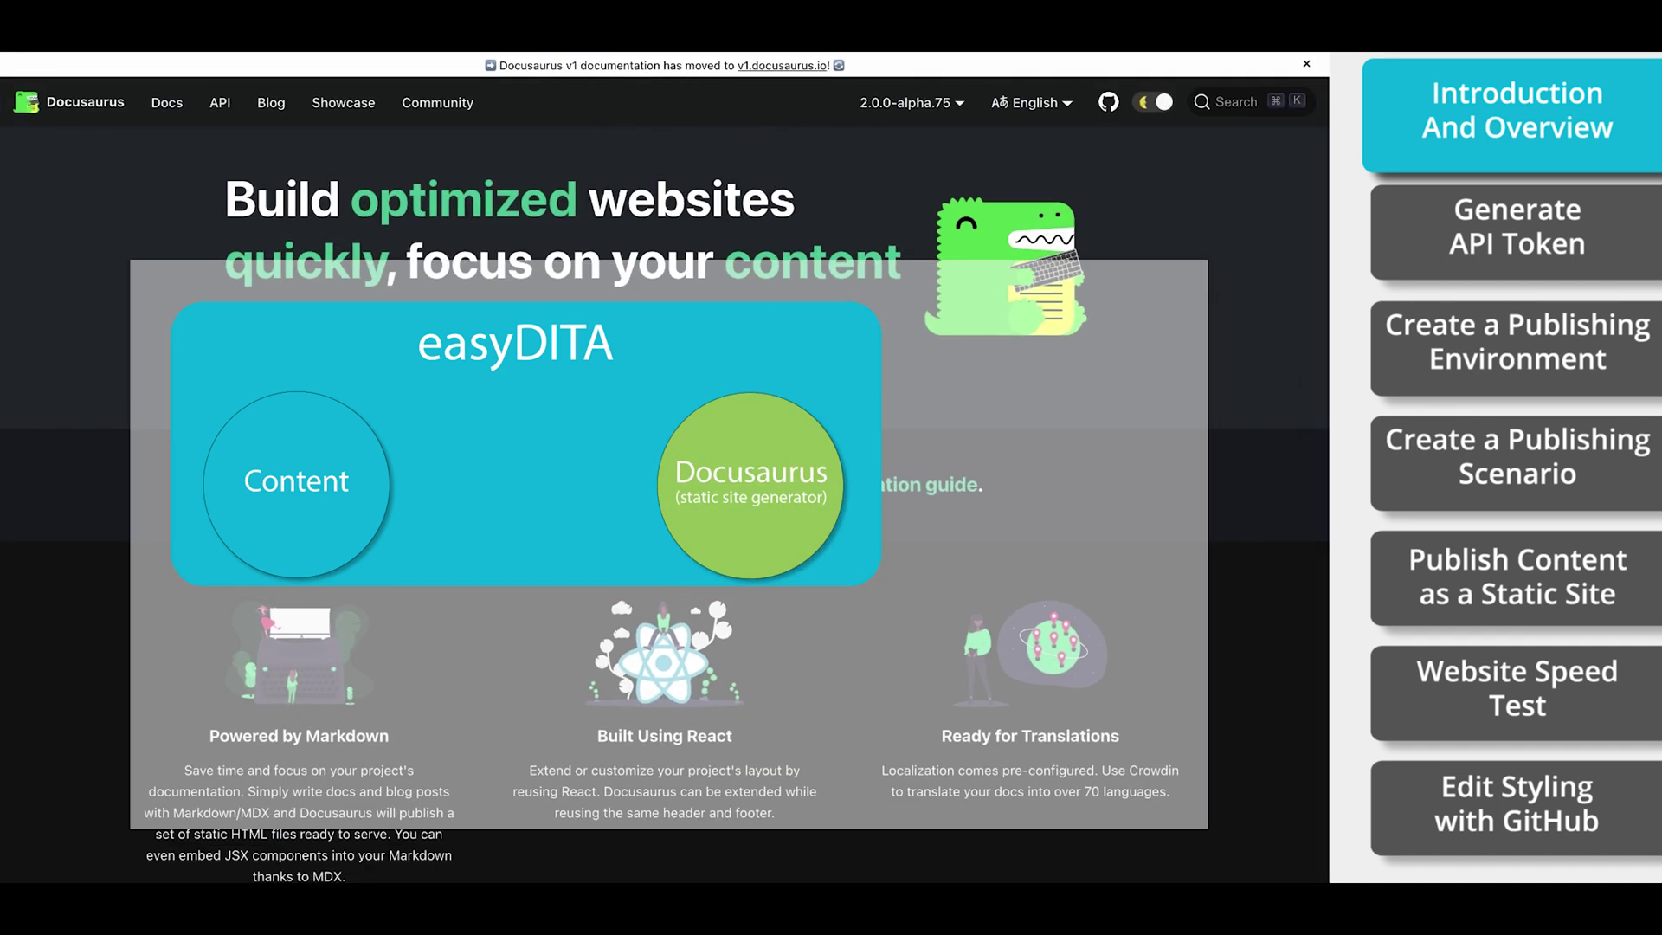
{"action": "scroll", "coordinate": [665, 468], "scroll_direction": "down", "scroll_amount": 6}
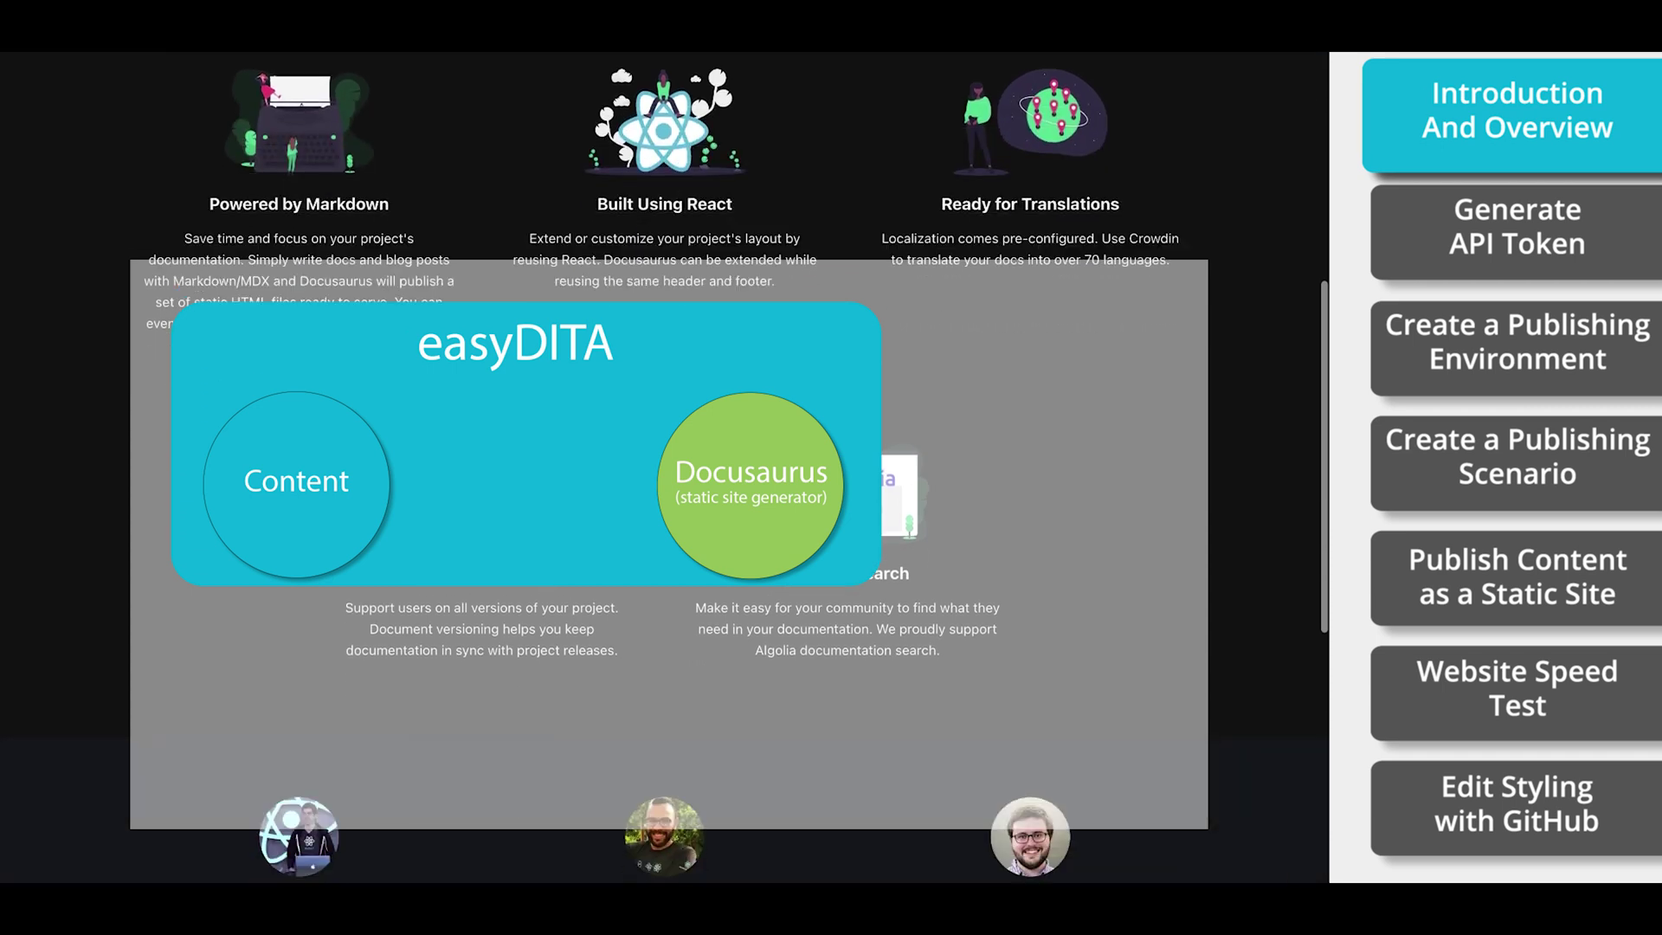
{"action": "scroll", "coordinate": [665, 467], "scroll_direction": "down", "scroll_amount": 7}
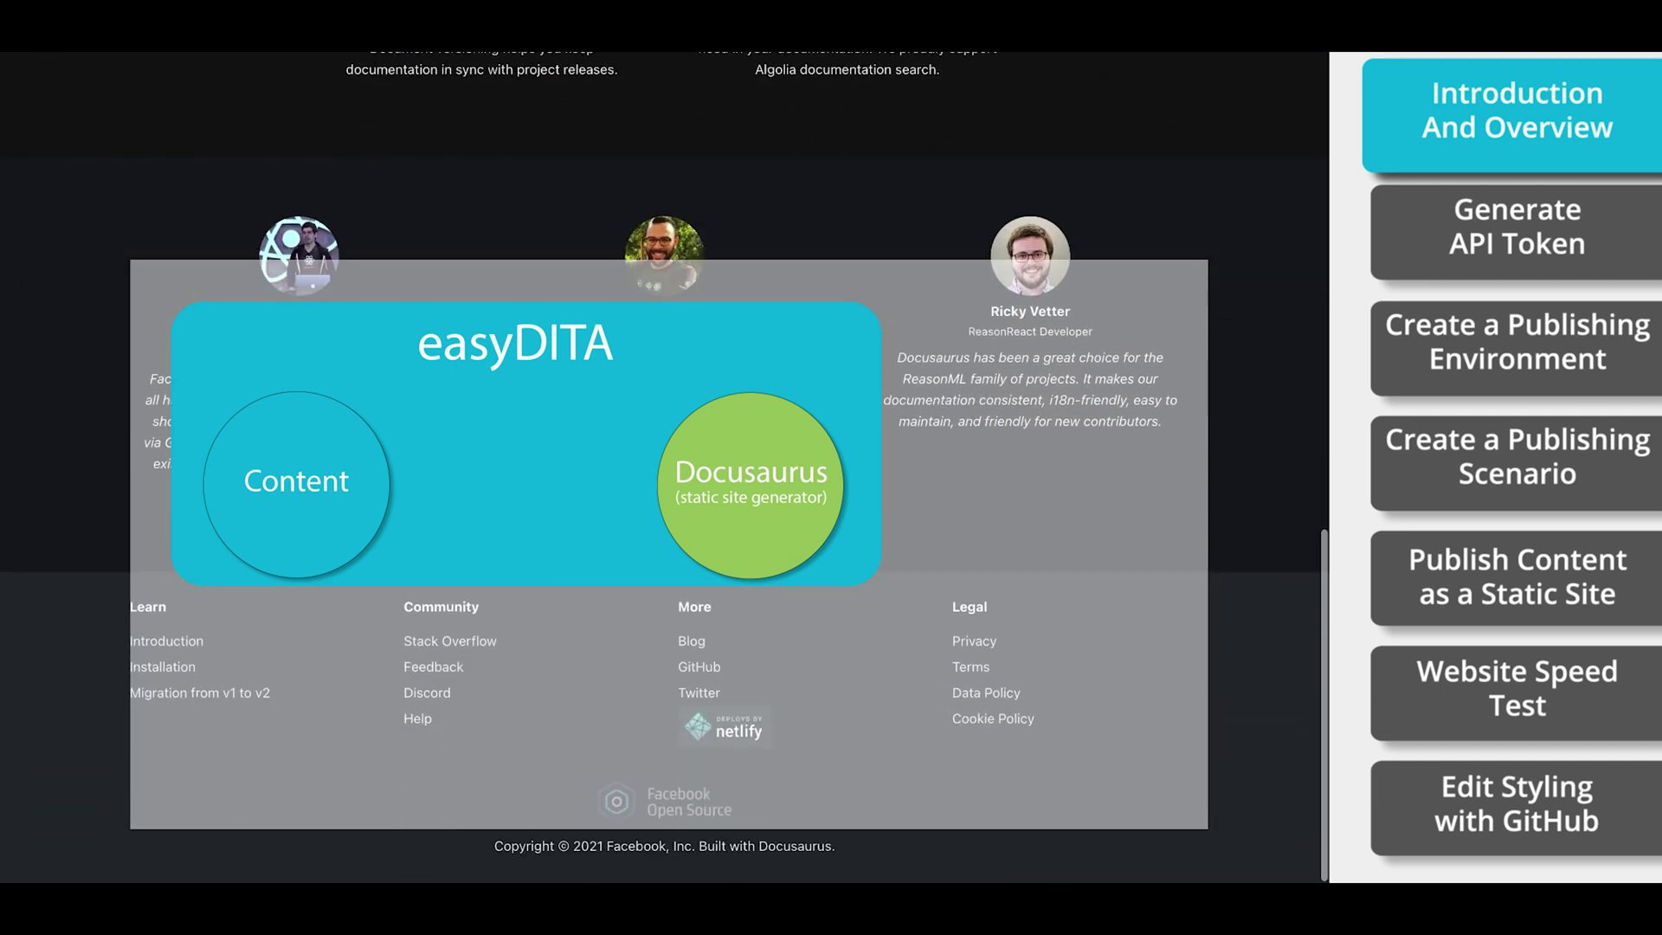
{"action": "scroll", "coordinate": [665, 468], "scroll_direction": "up", "scroll_amount": 15}
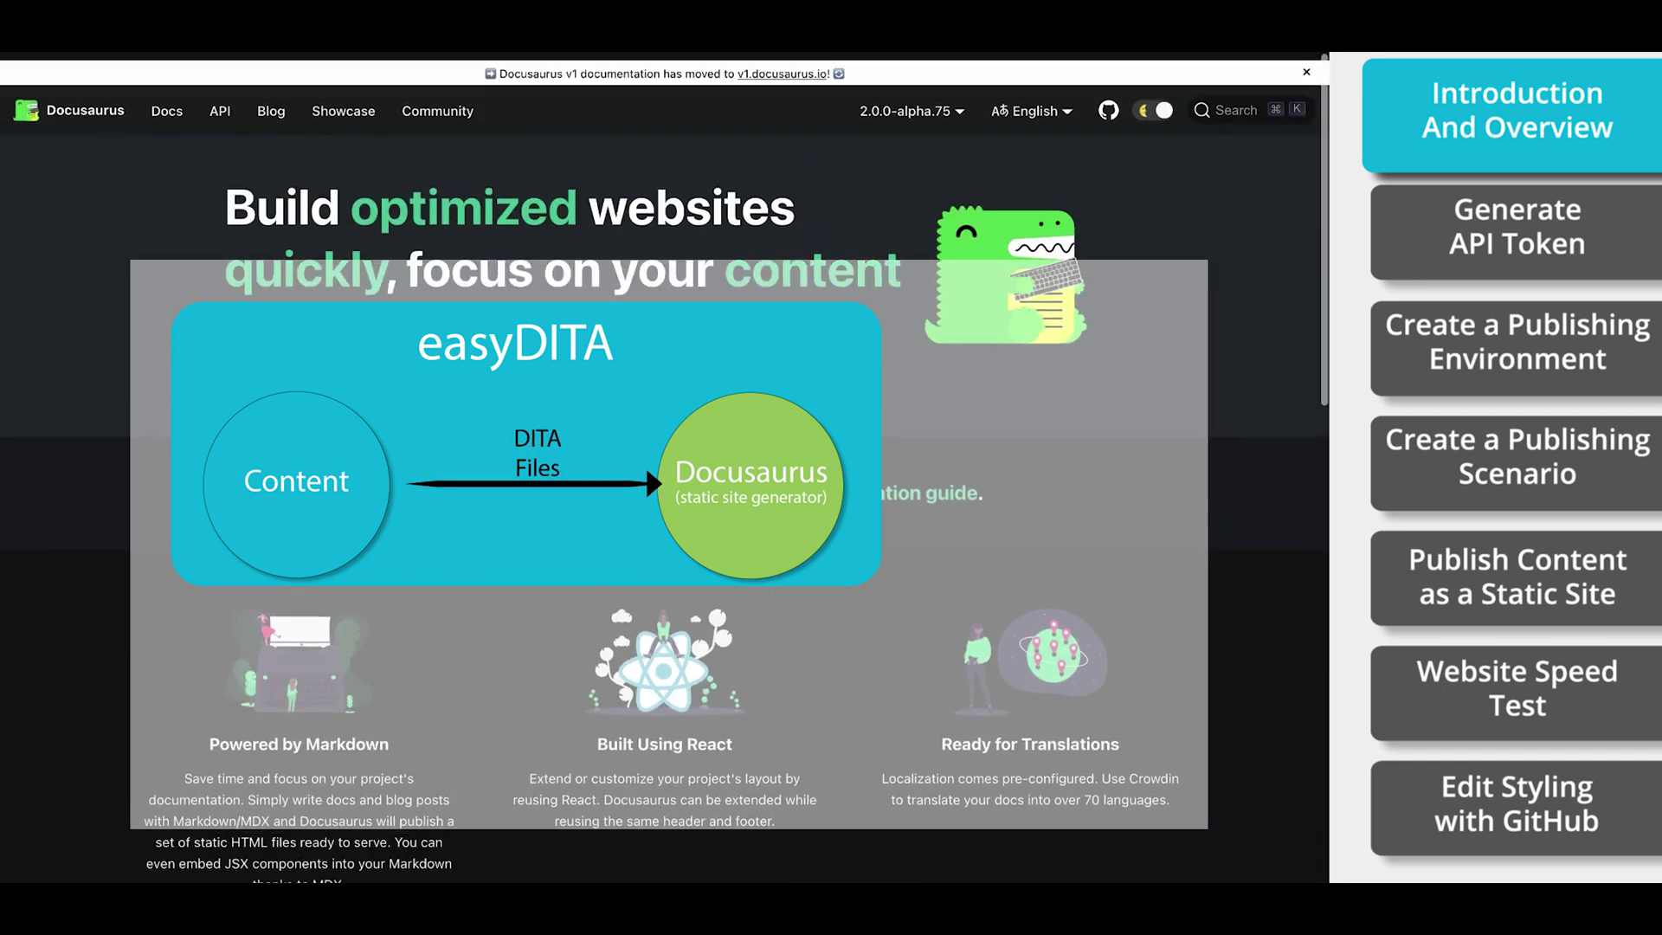
{"action": "key", "text": "ctrl+Up"}
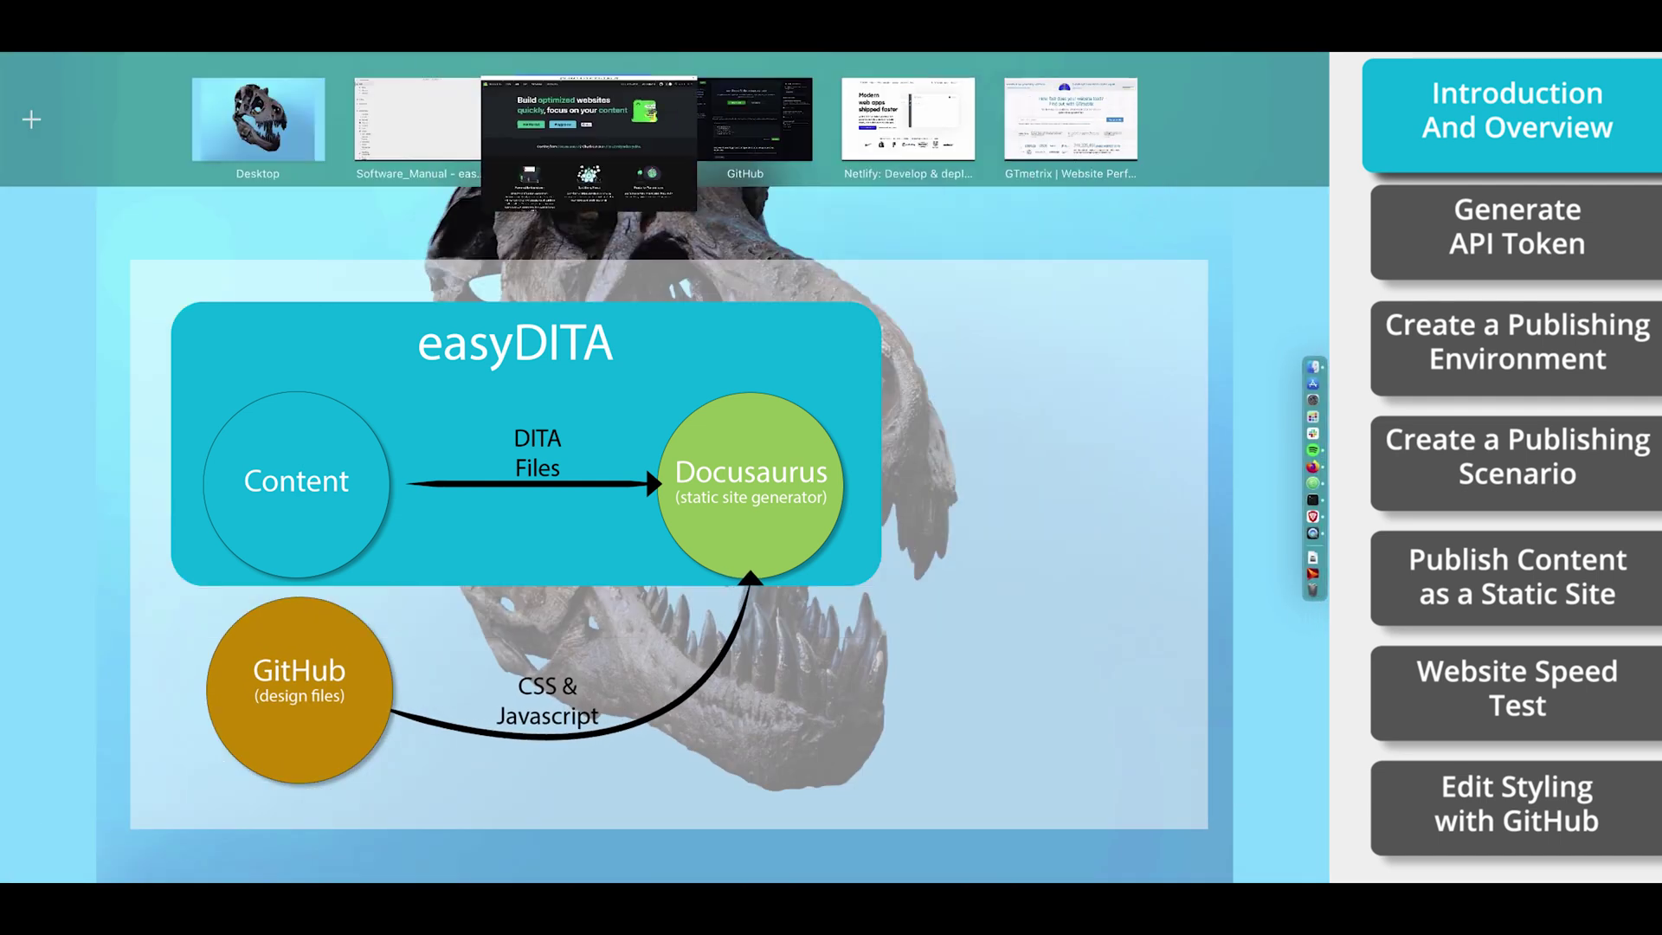
View the GitHub dashboard listing repositories such as docusaurus-template-test
{"action": "left_click", "coordinate": [760, 138]}
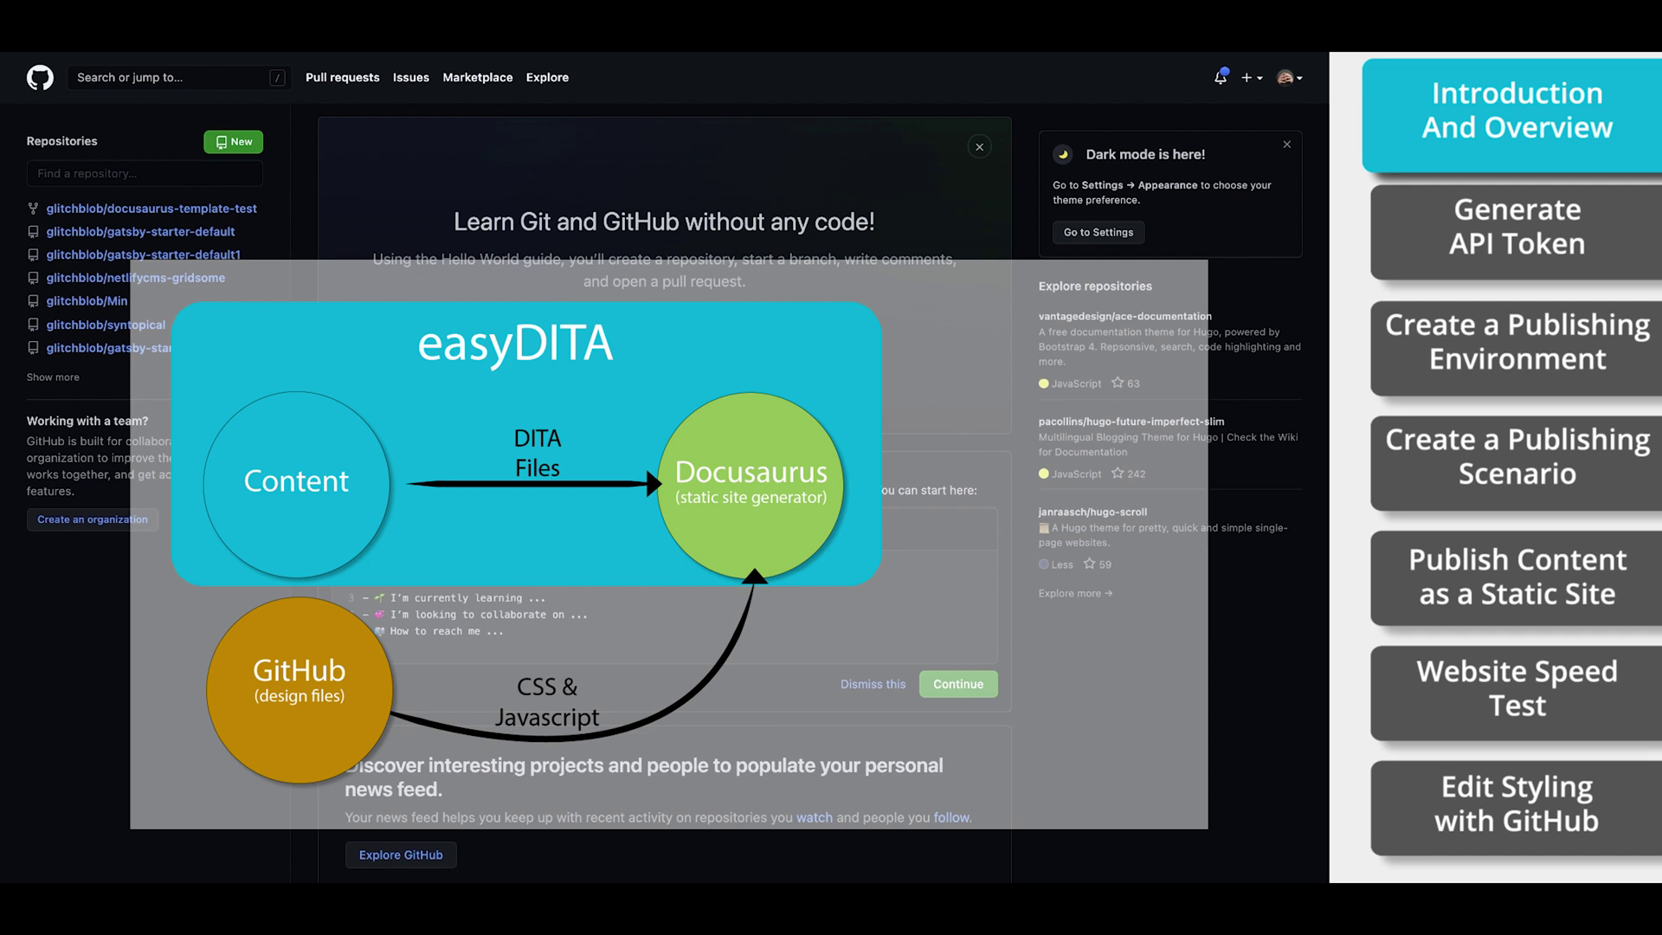
{"action": "key", "text": "ctrl+Up"}
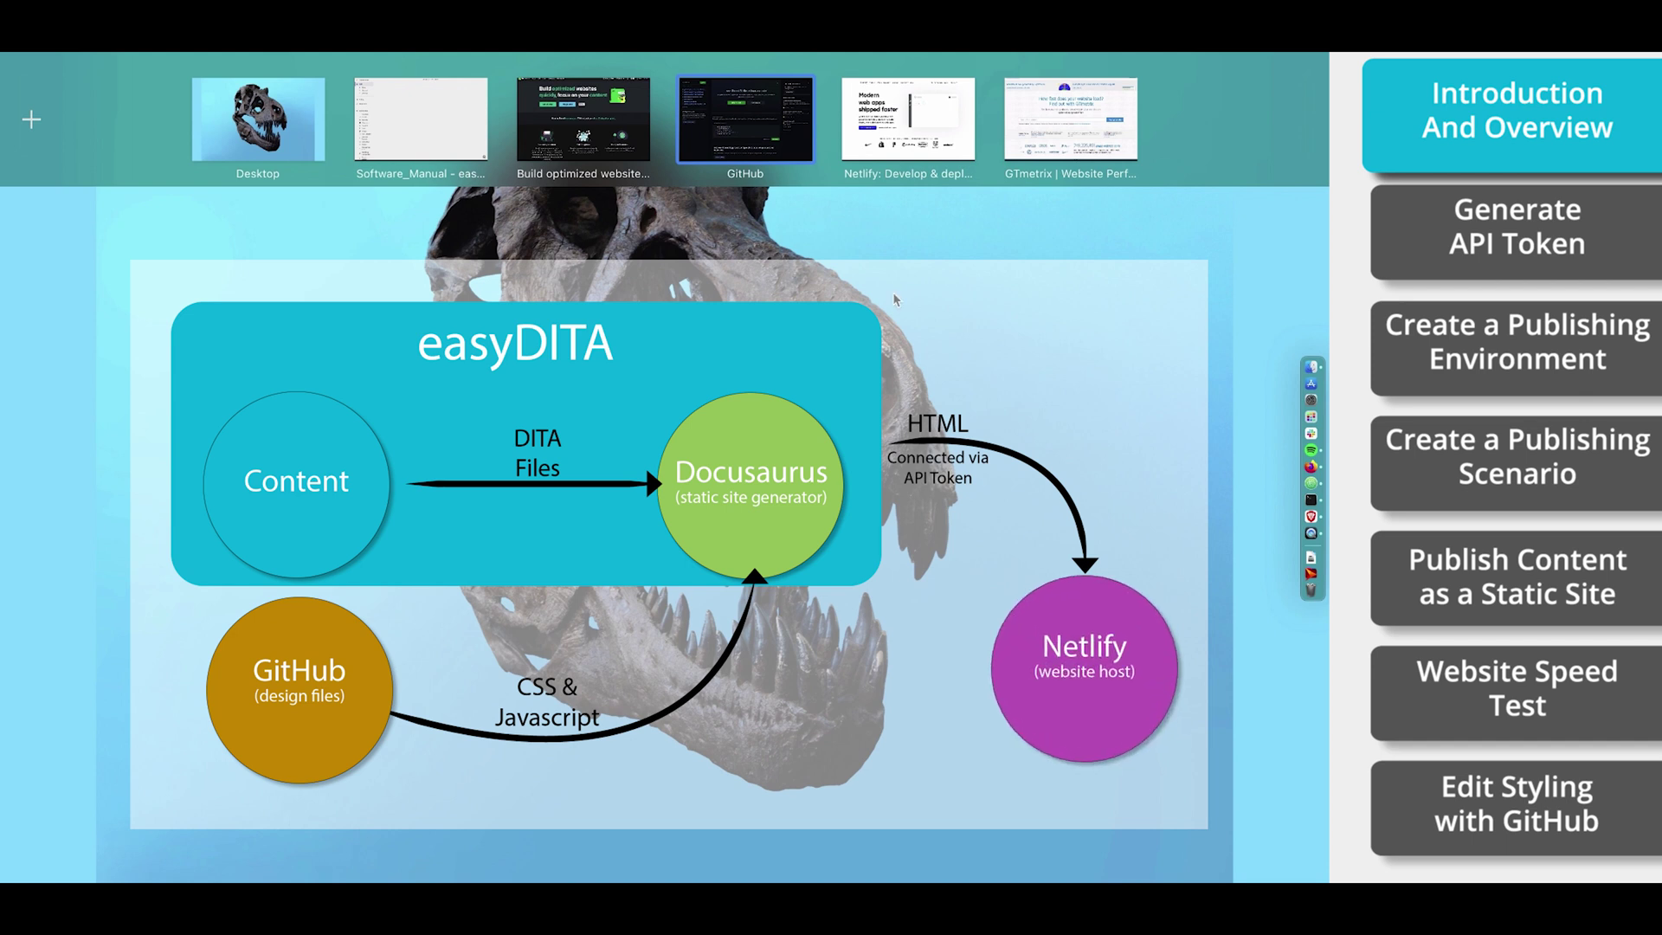
View the Netlify homepage, then return to the plain desktop space
{"action": "left_click", "coordinate": [916, 141]}
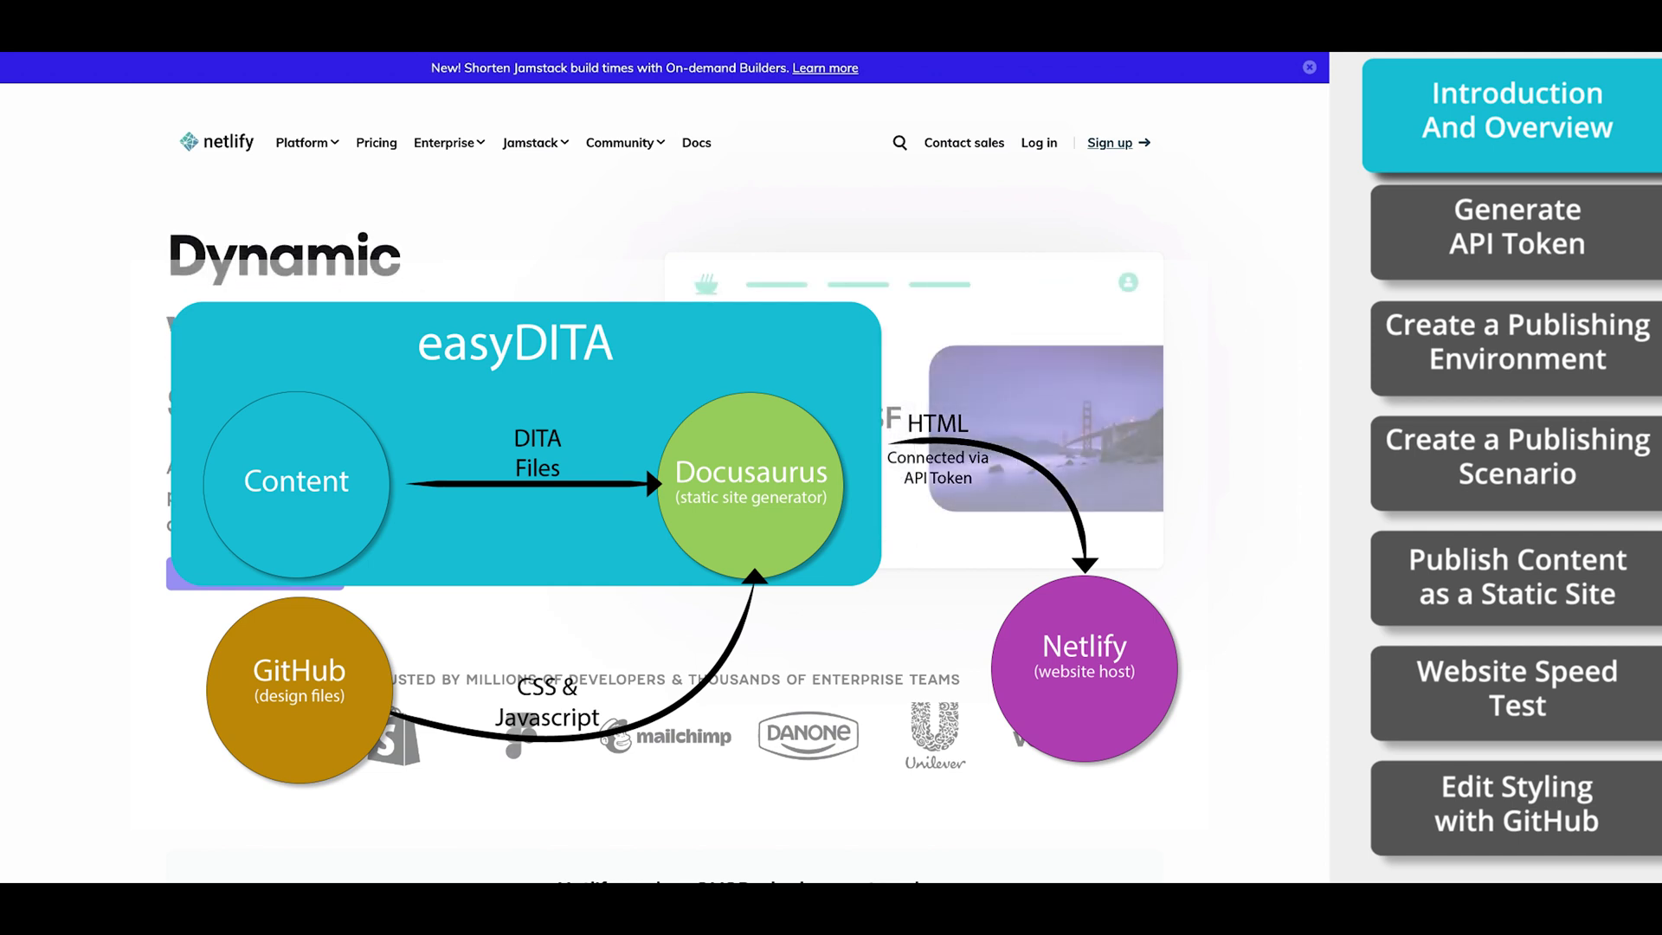
{"action": "key", "text": "ctrl+Up"}
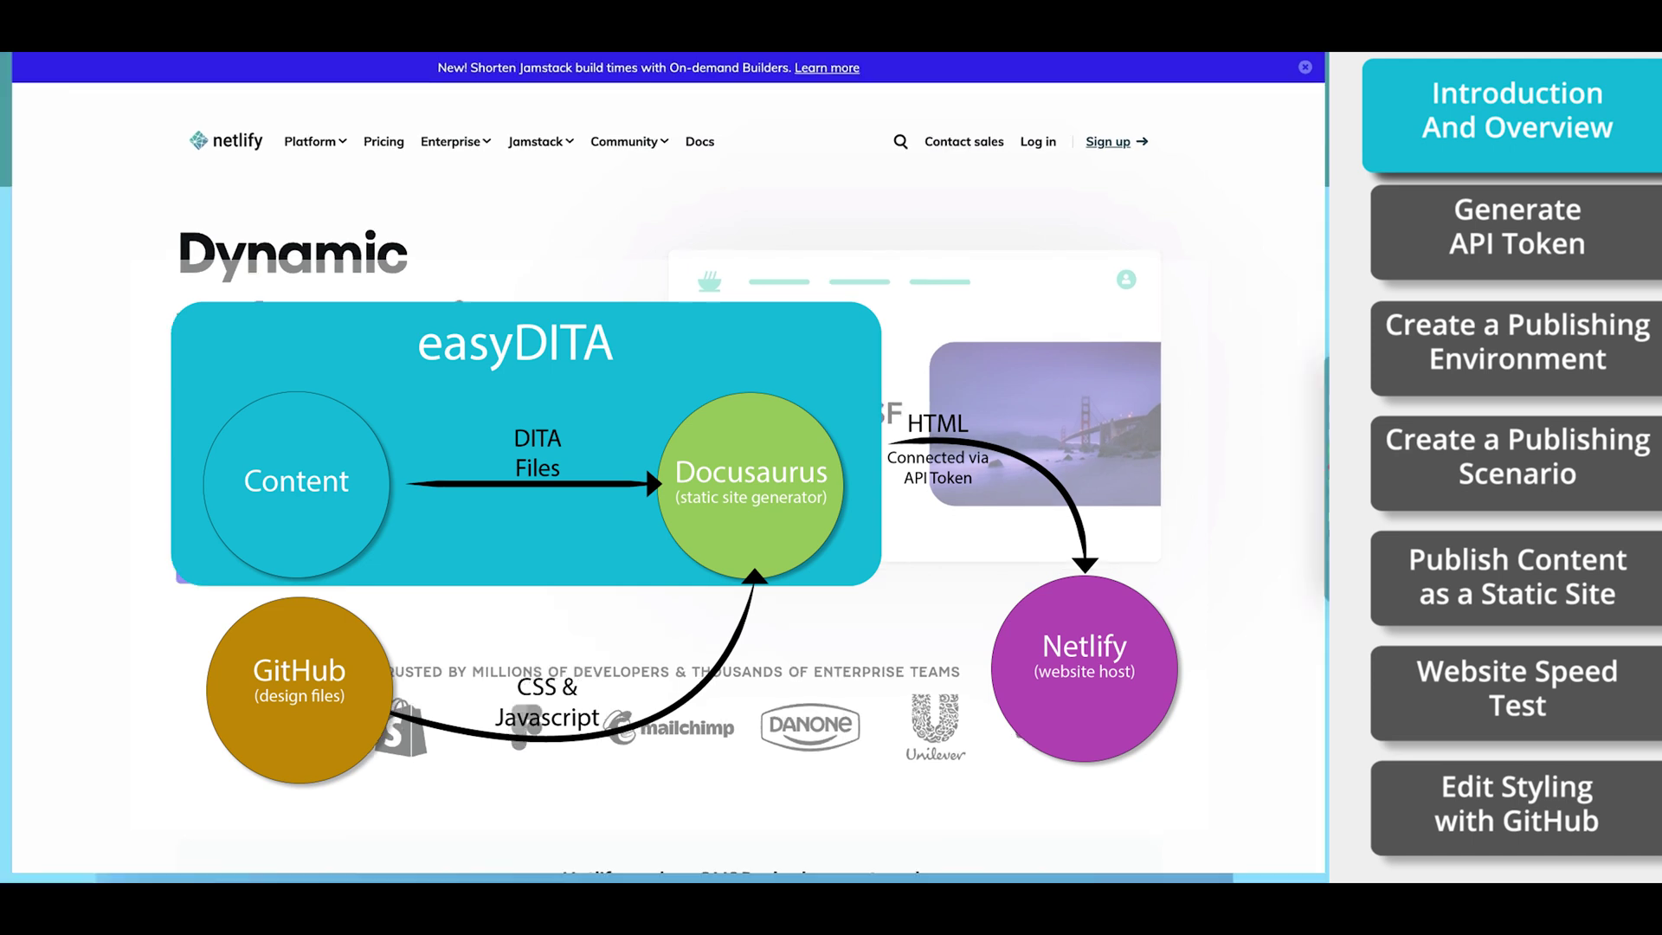
{"action": "left_click", "coordinate": [593, 440]}
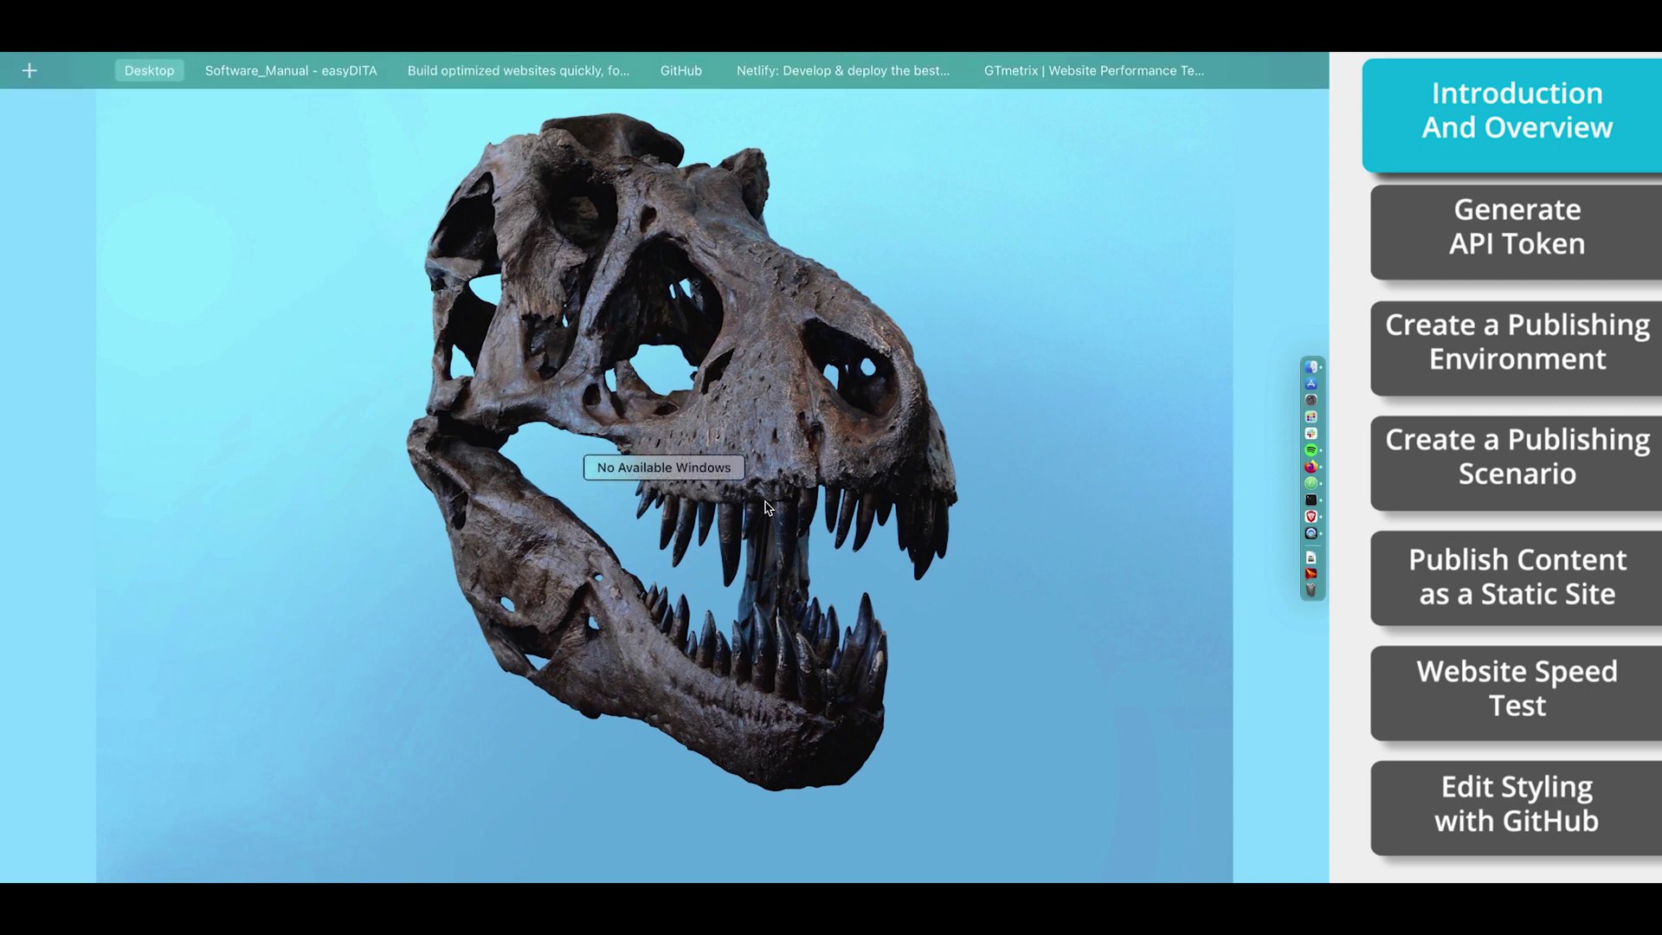
Switch to the Netlify browser window and log in to the account
{"action": "mouse_move", "coordinate": [717, 71]}
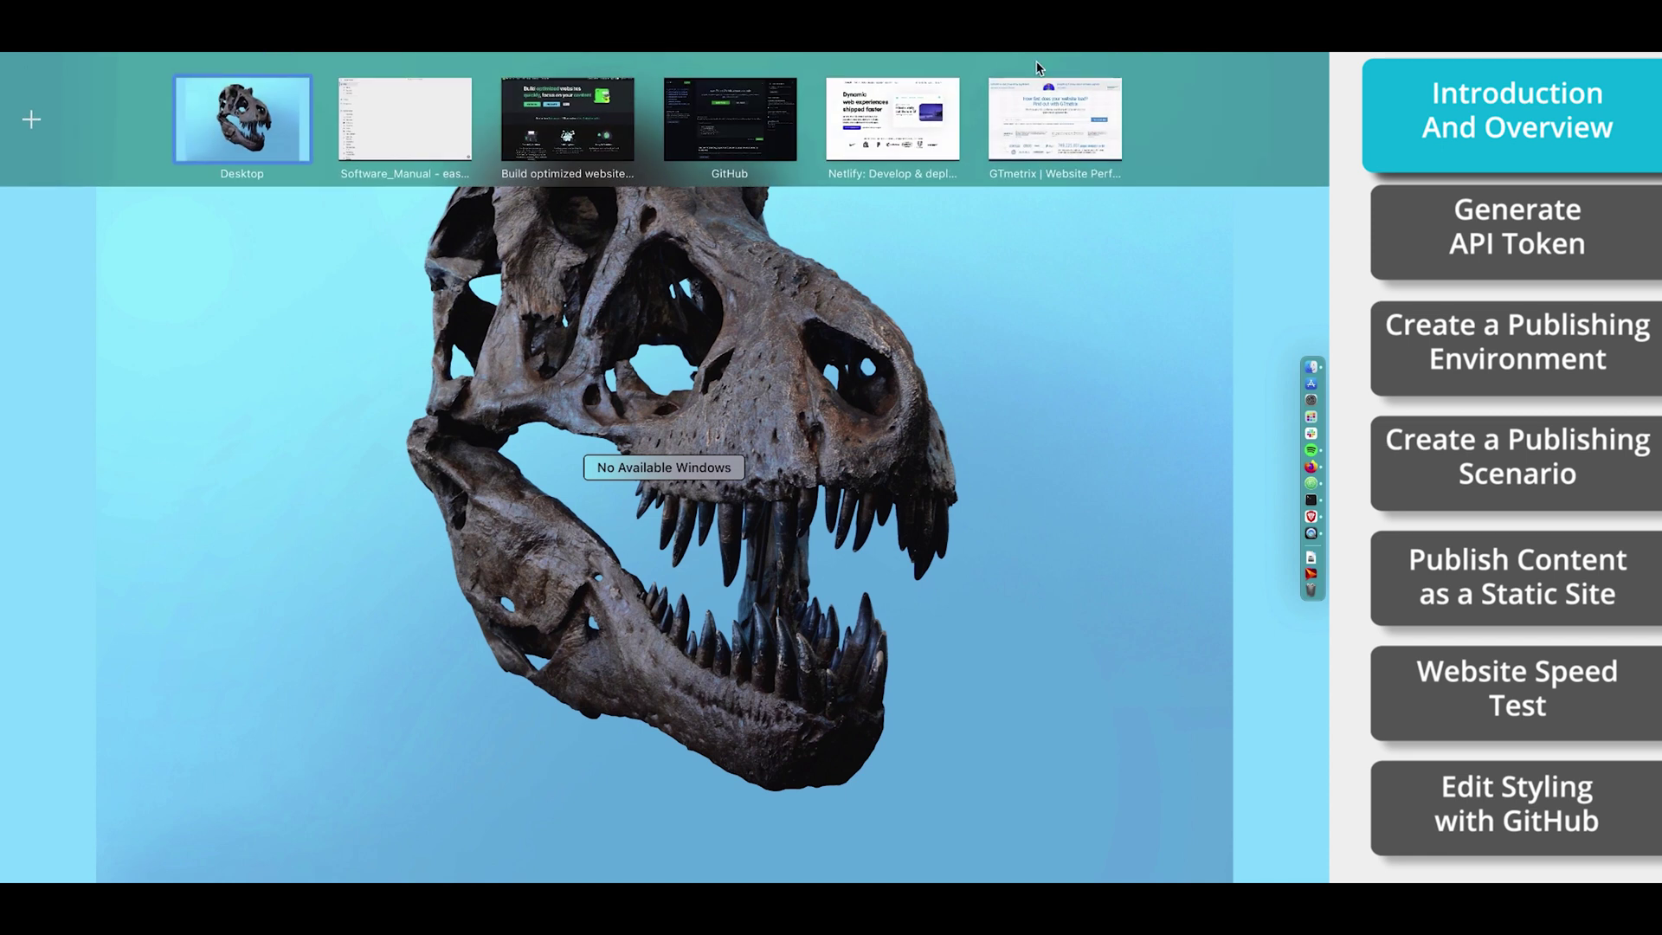
{"action": "left_click", "coordinate": [889, 106]}
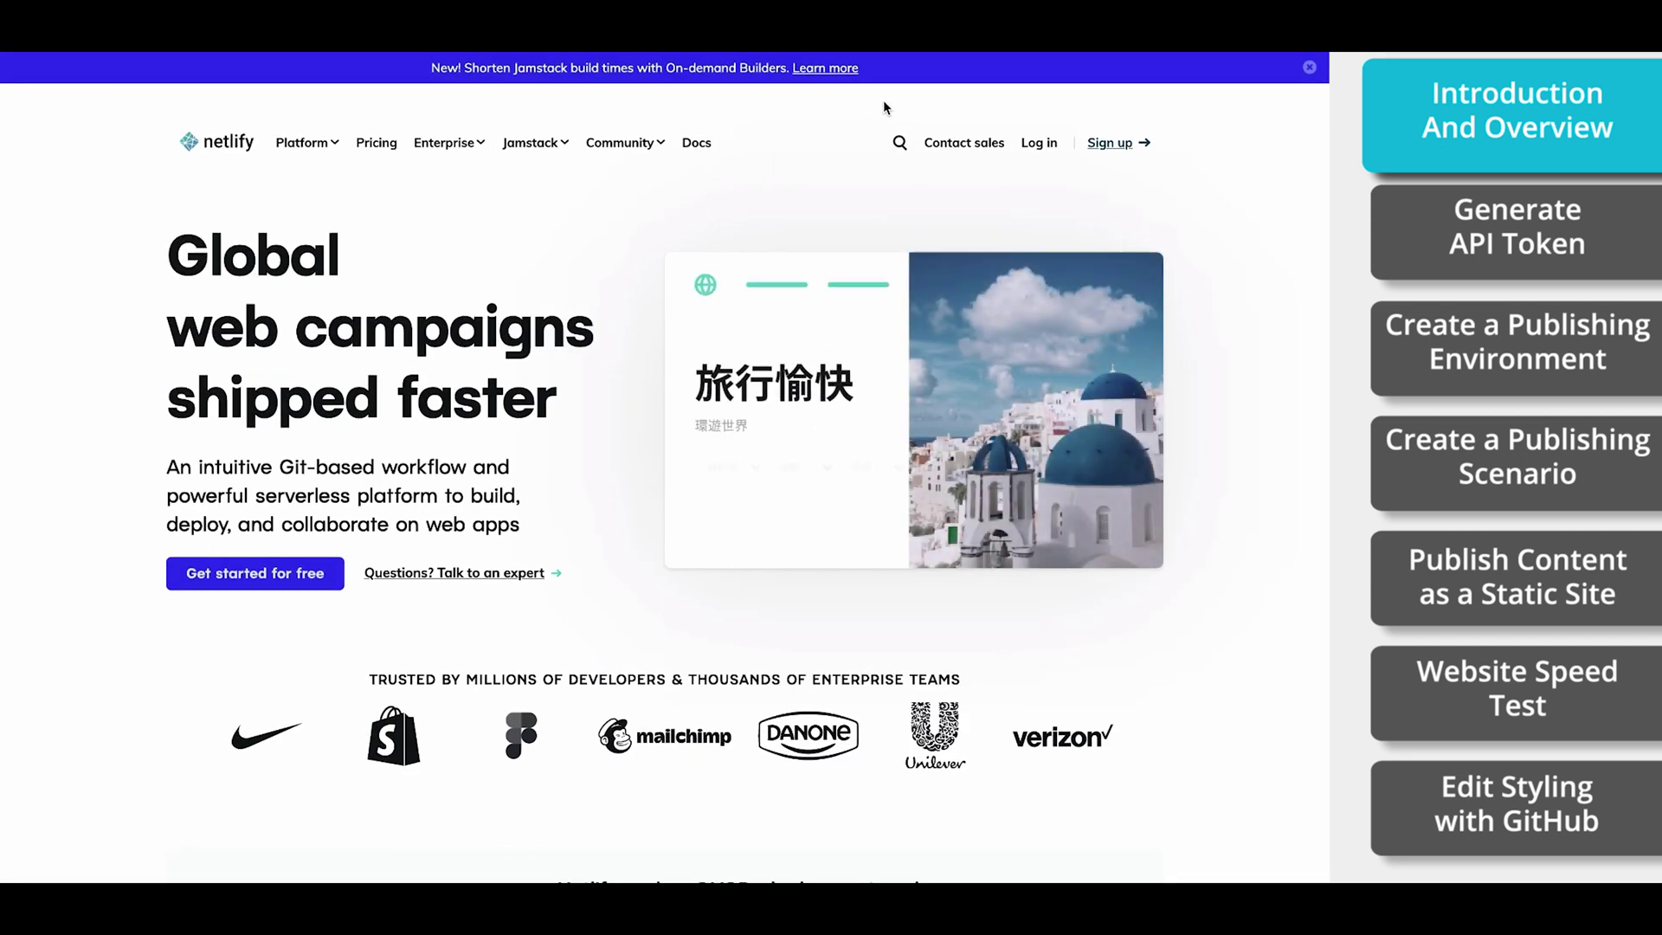
{"action": "left_click", "coordinate": [1030, 147]}
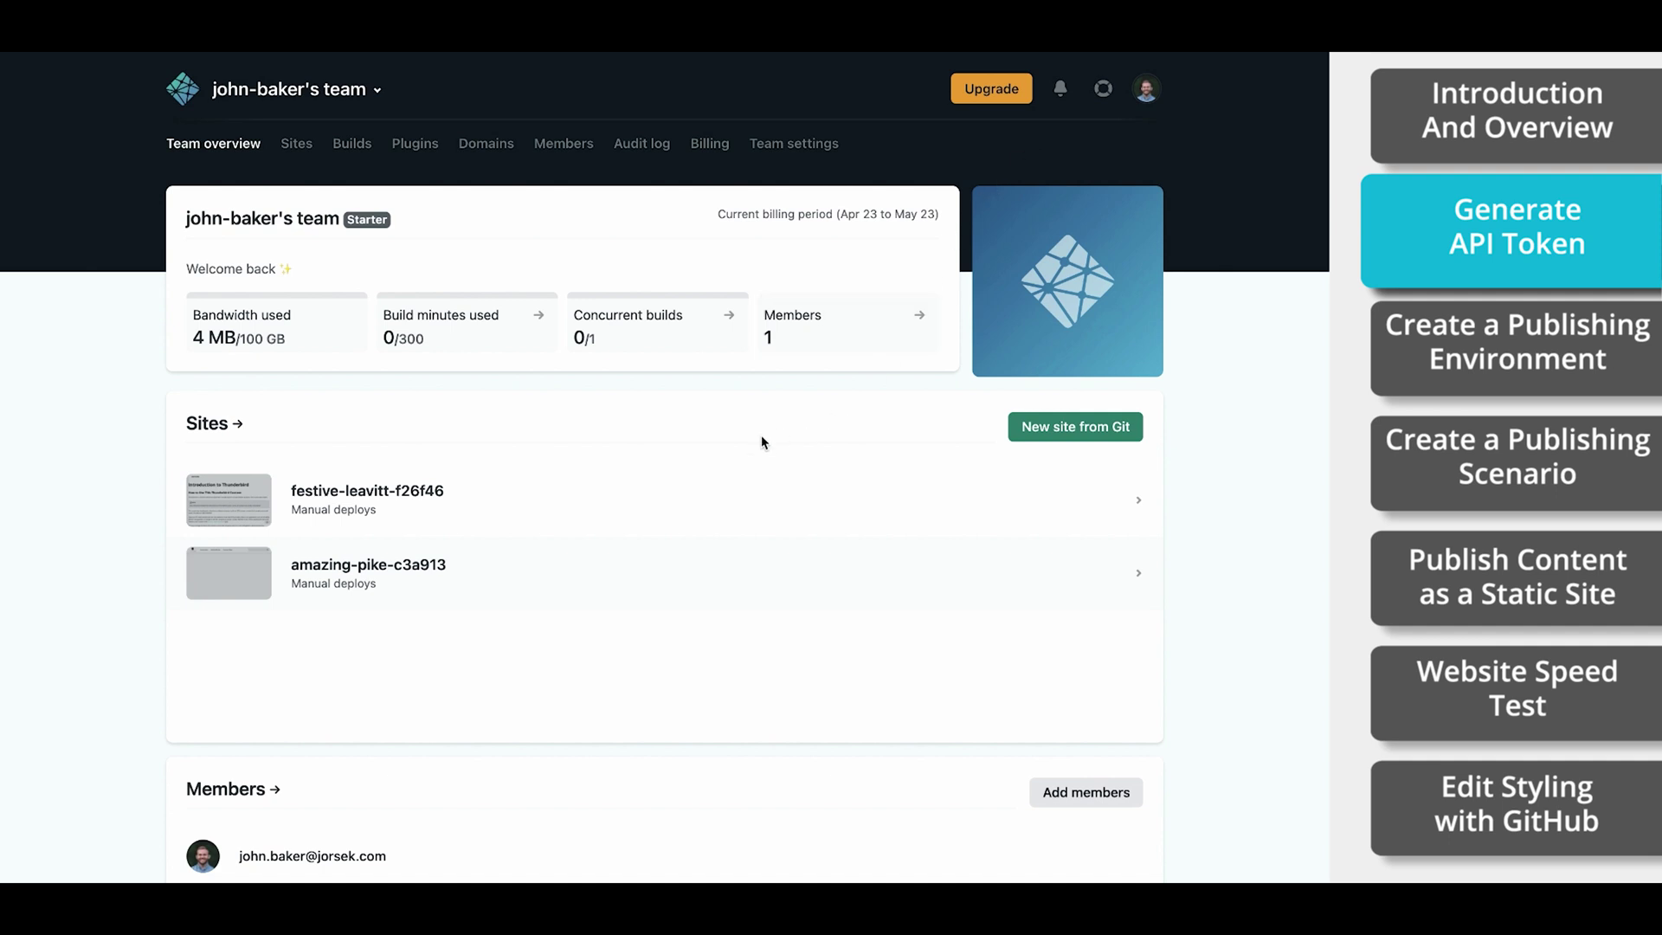
Go to User settings > Applications and start a new personal access token
{"action": "left_click", "coordinate": [1146, 94]}
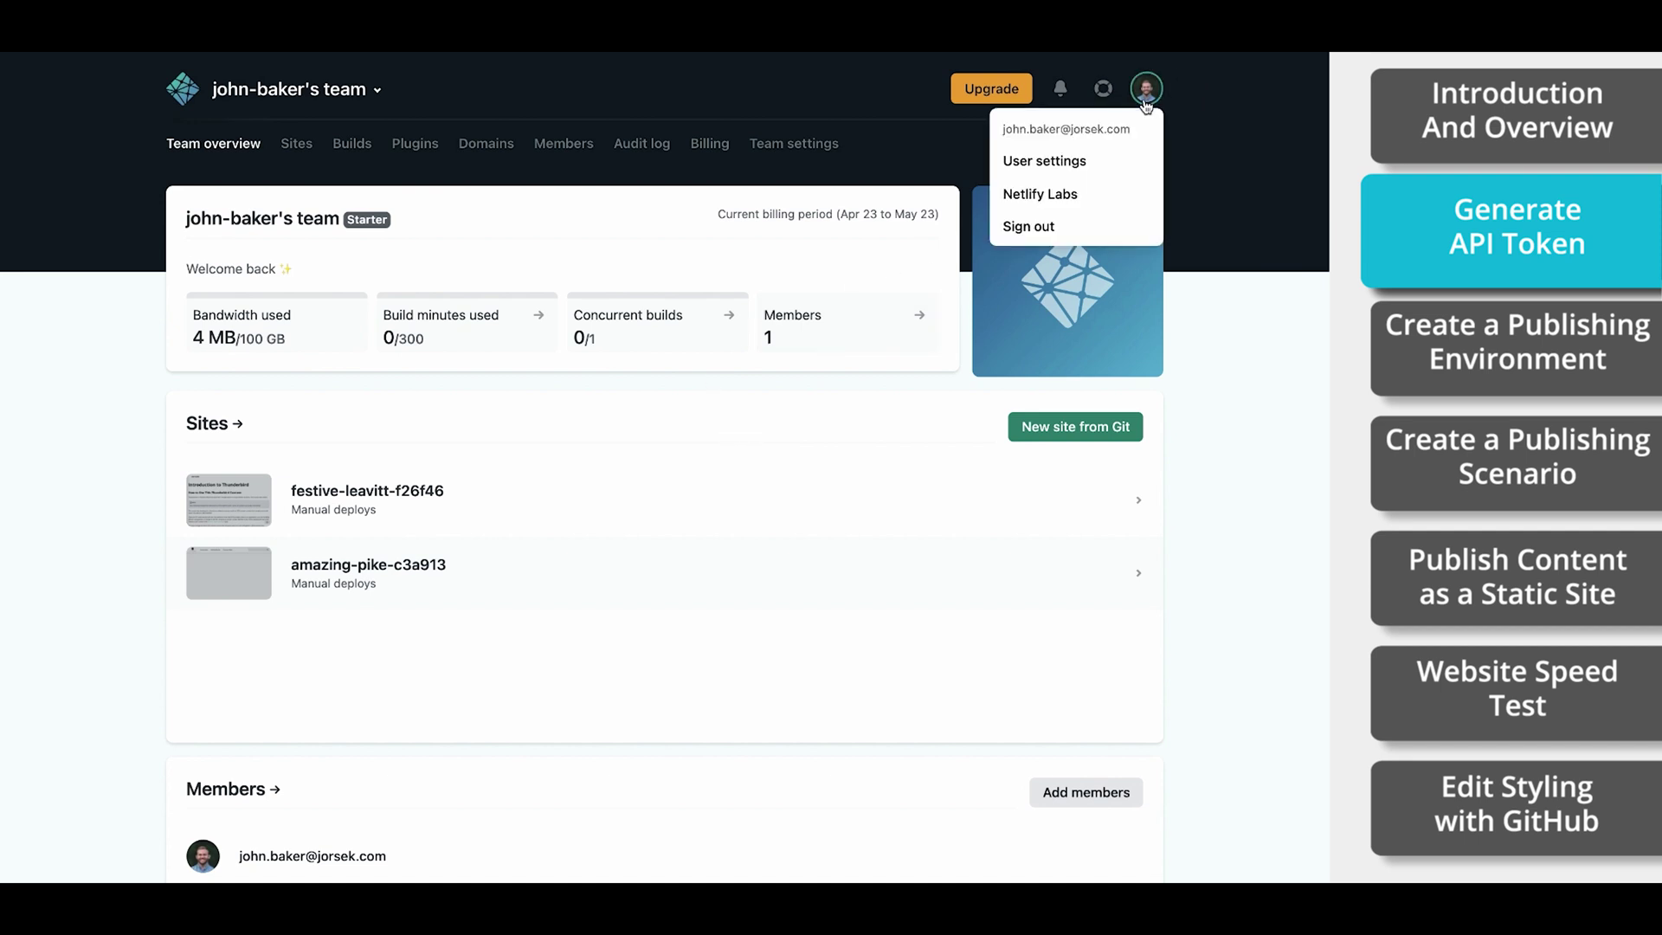
{"action": "left_click", "coordinate": [1067, 162]}
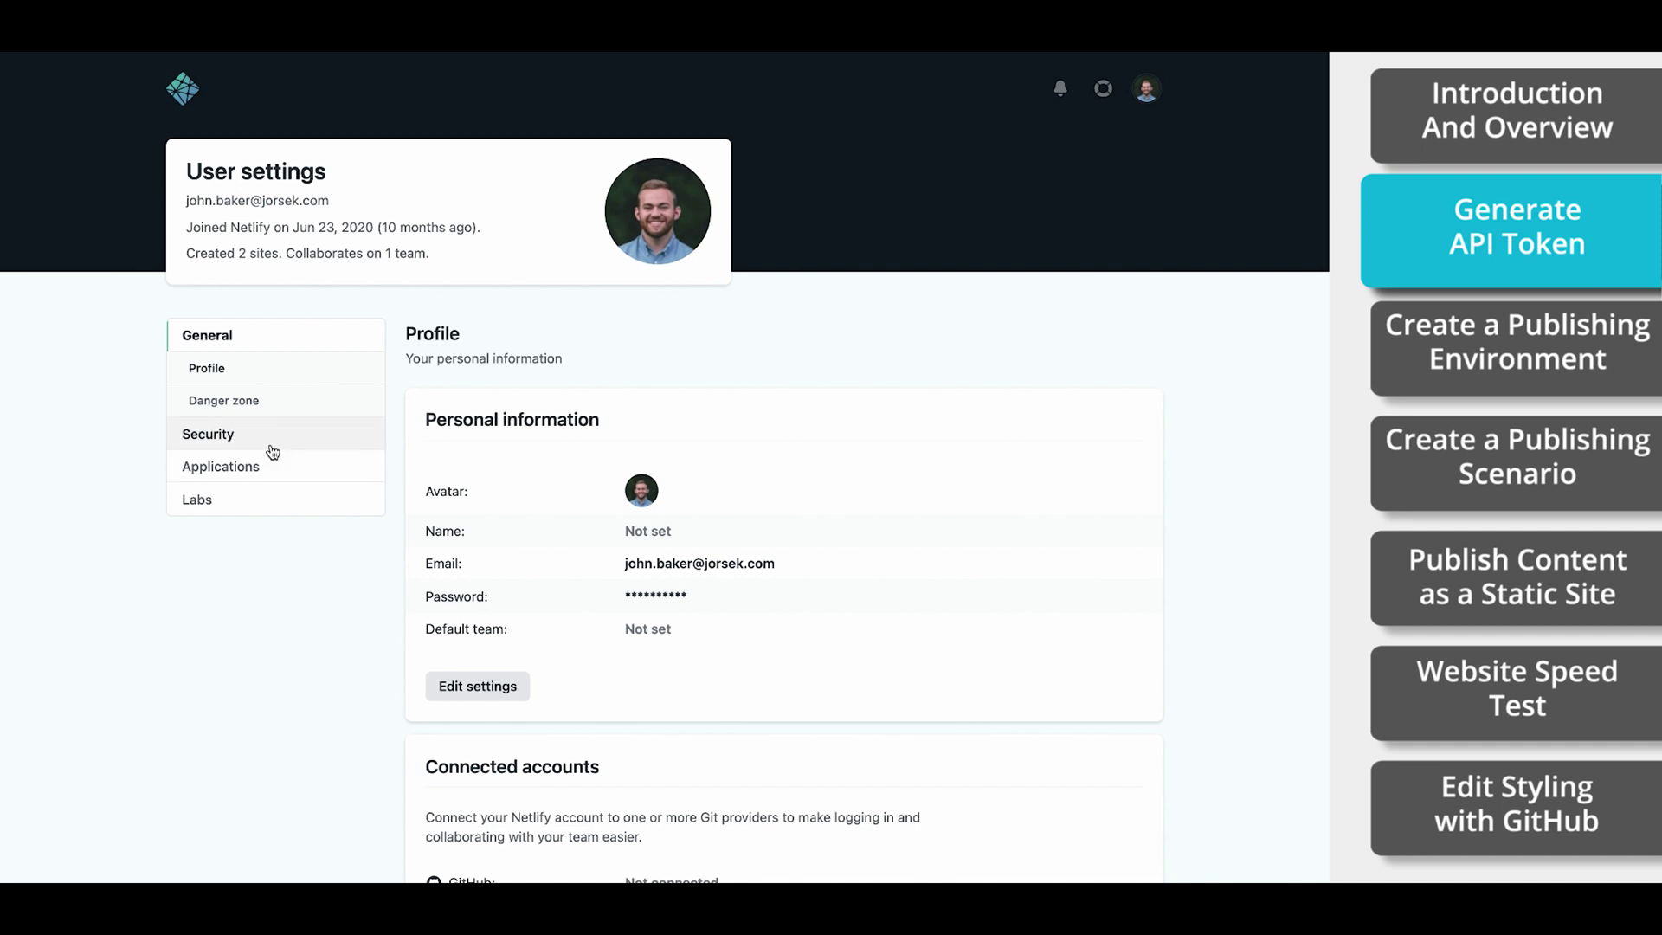
{"action": "left_click", "coordinate": [265, 476]}
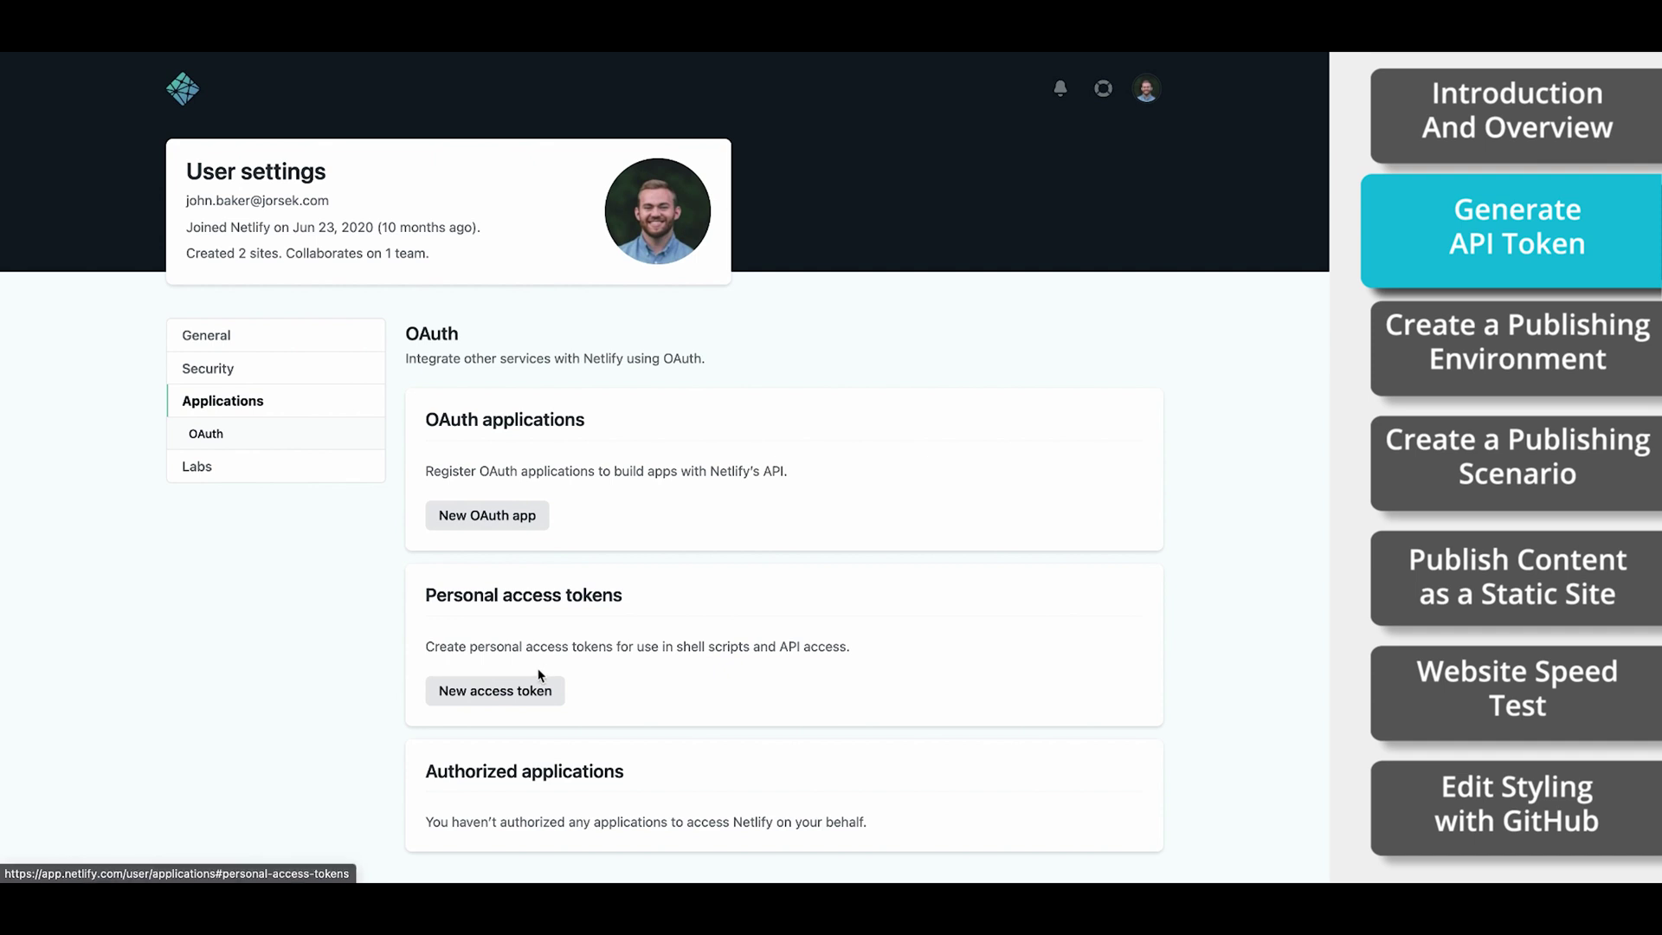
{"action": "left_click", "coordinate": [495, 694]}
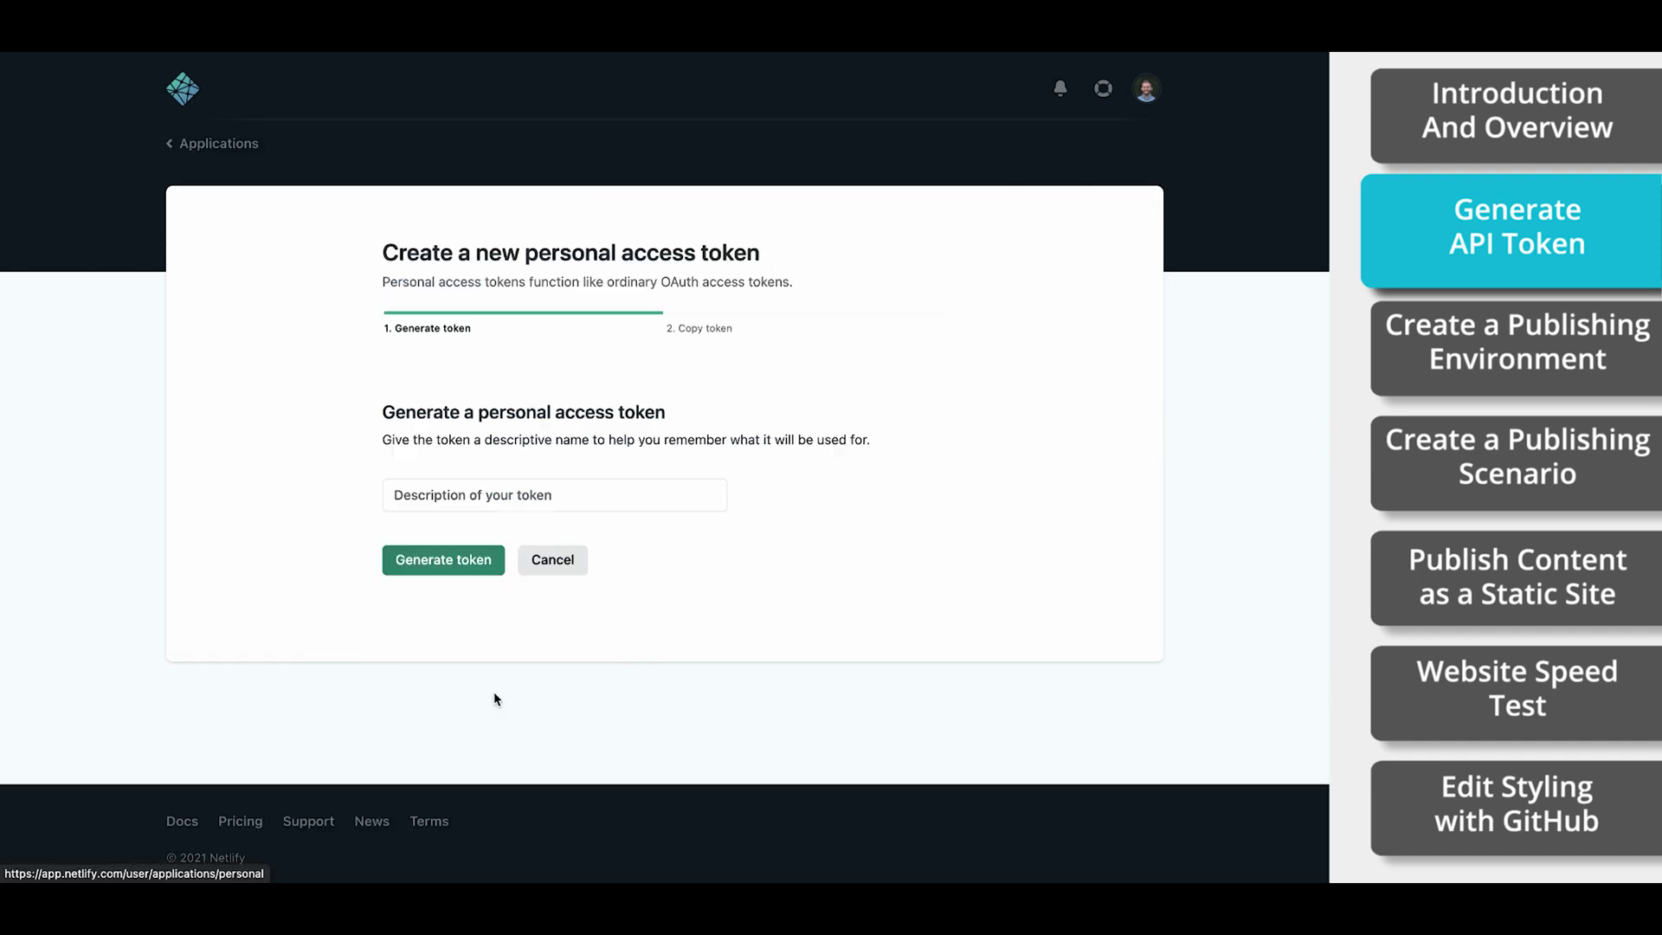
Generate a Netlify personal access token described 'Docusaurus Test' and select the token string
{"action": "left_click", "coordinate": [470, 504]}
{"action": "type", "text": "Docusaurus Test"}
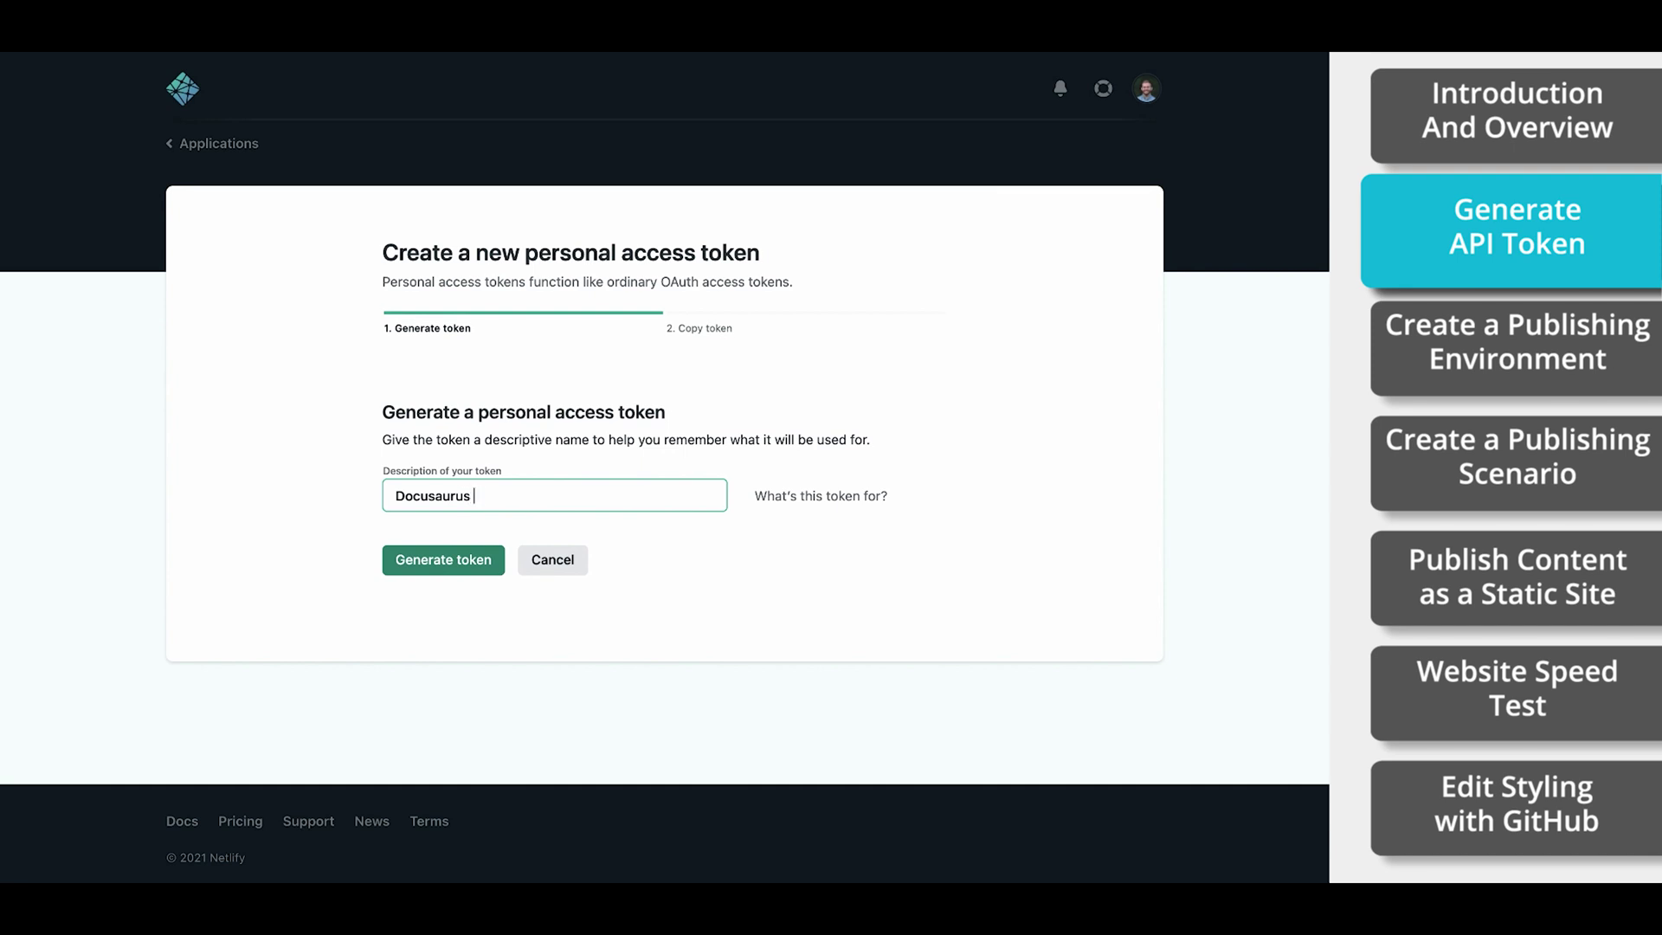
{"action": "left_click", "coordinate": [424, 562]}
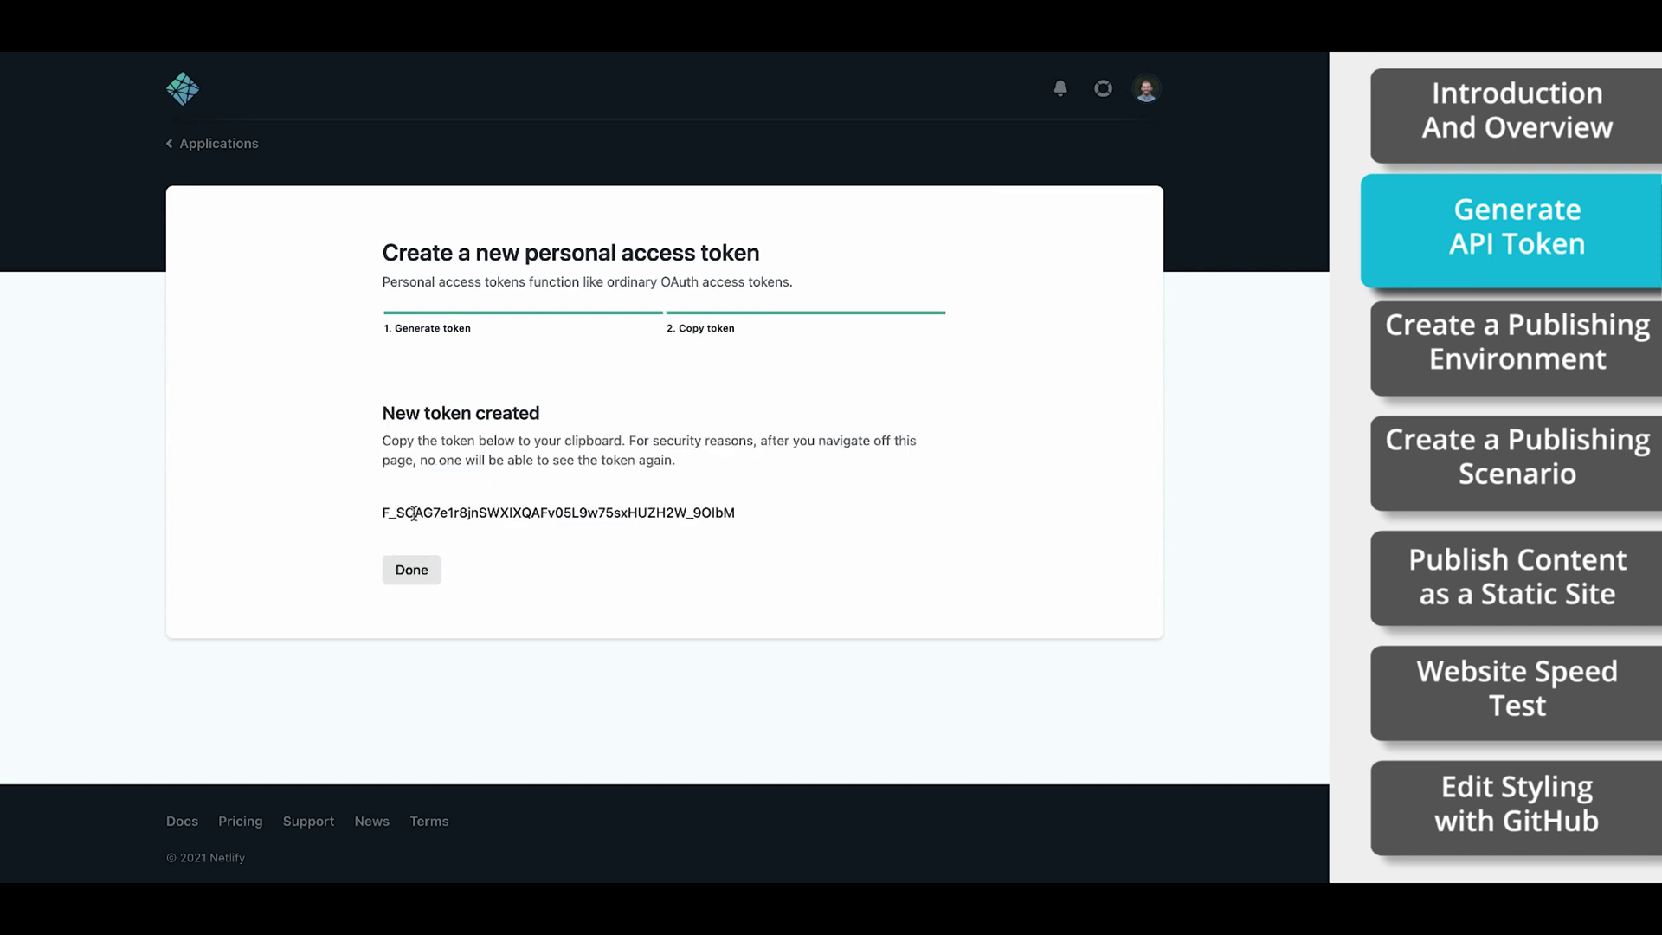
{"action": "double_click", "coordinate": [387, 512]}
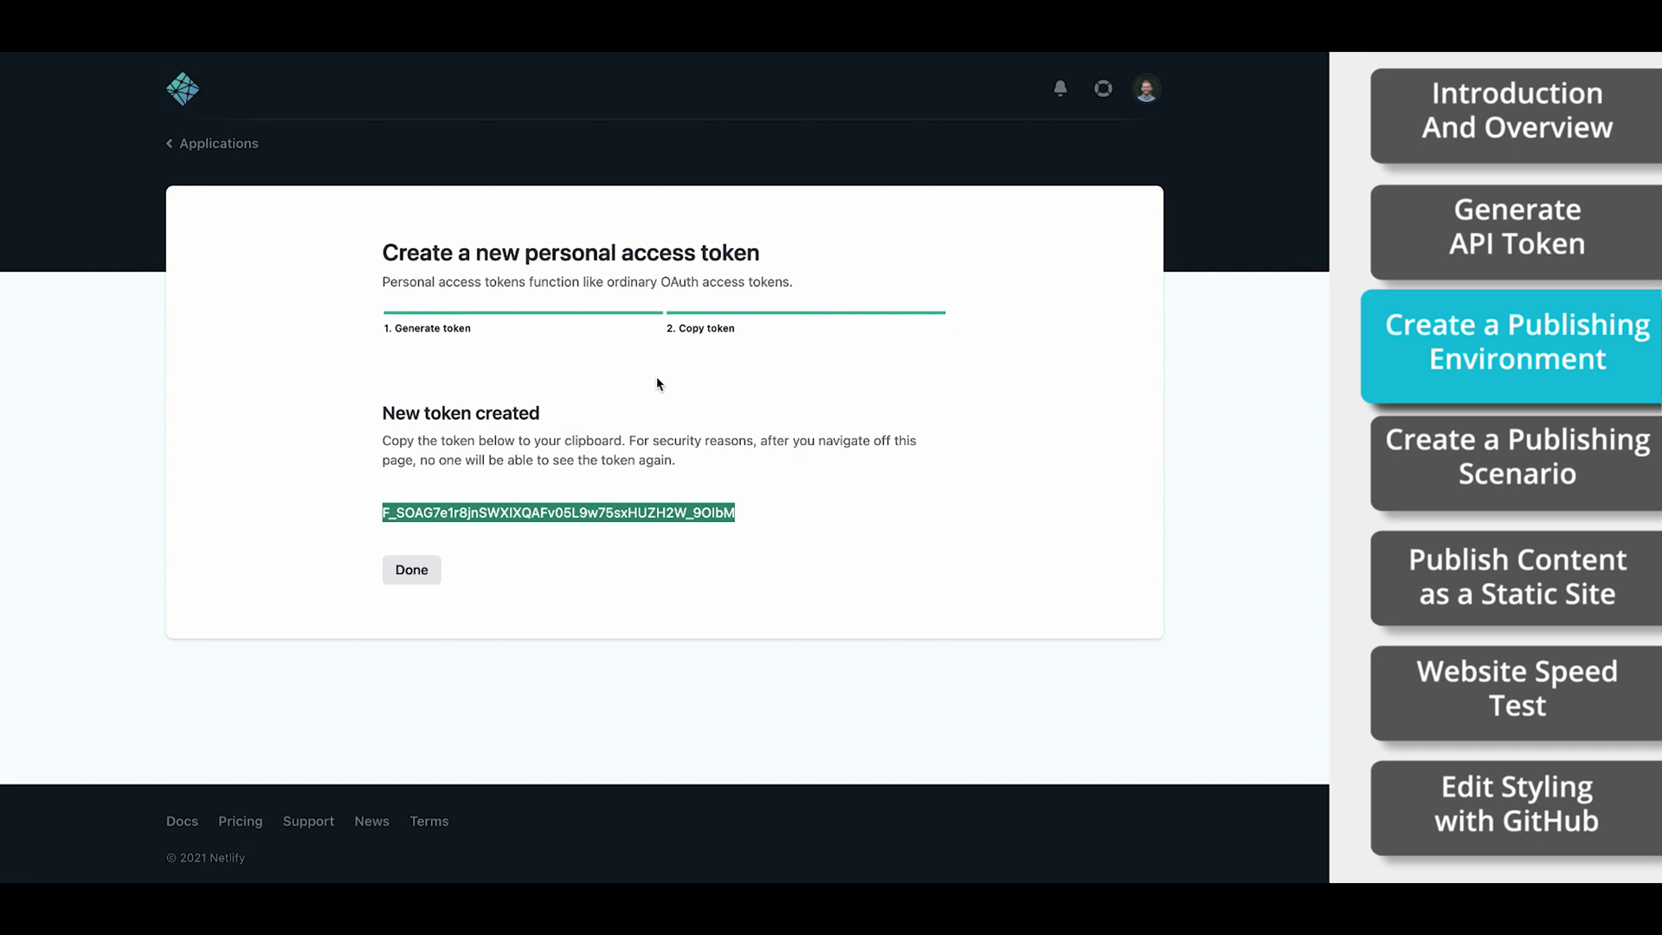
{"action": "key", "text": "ctrl+Up"}
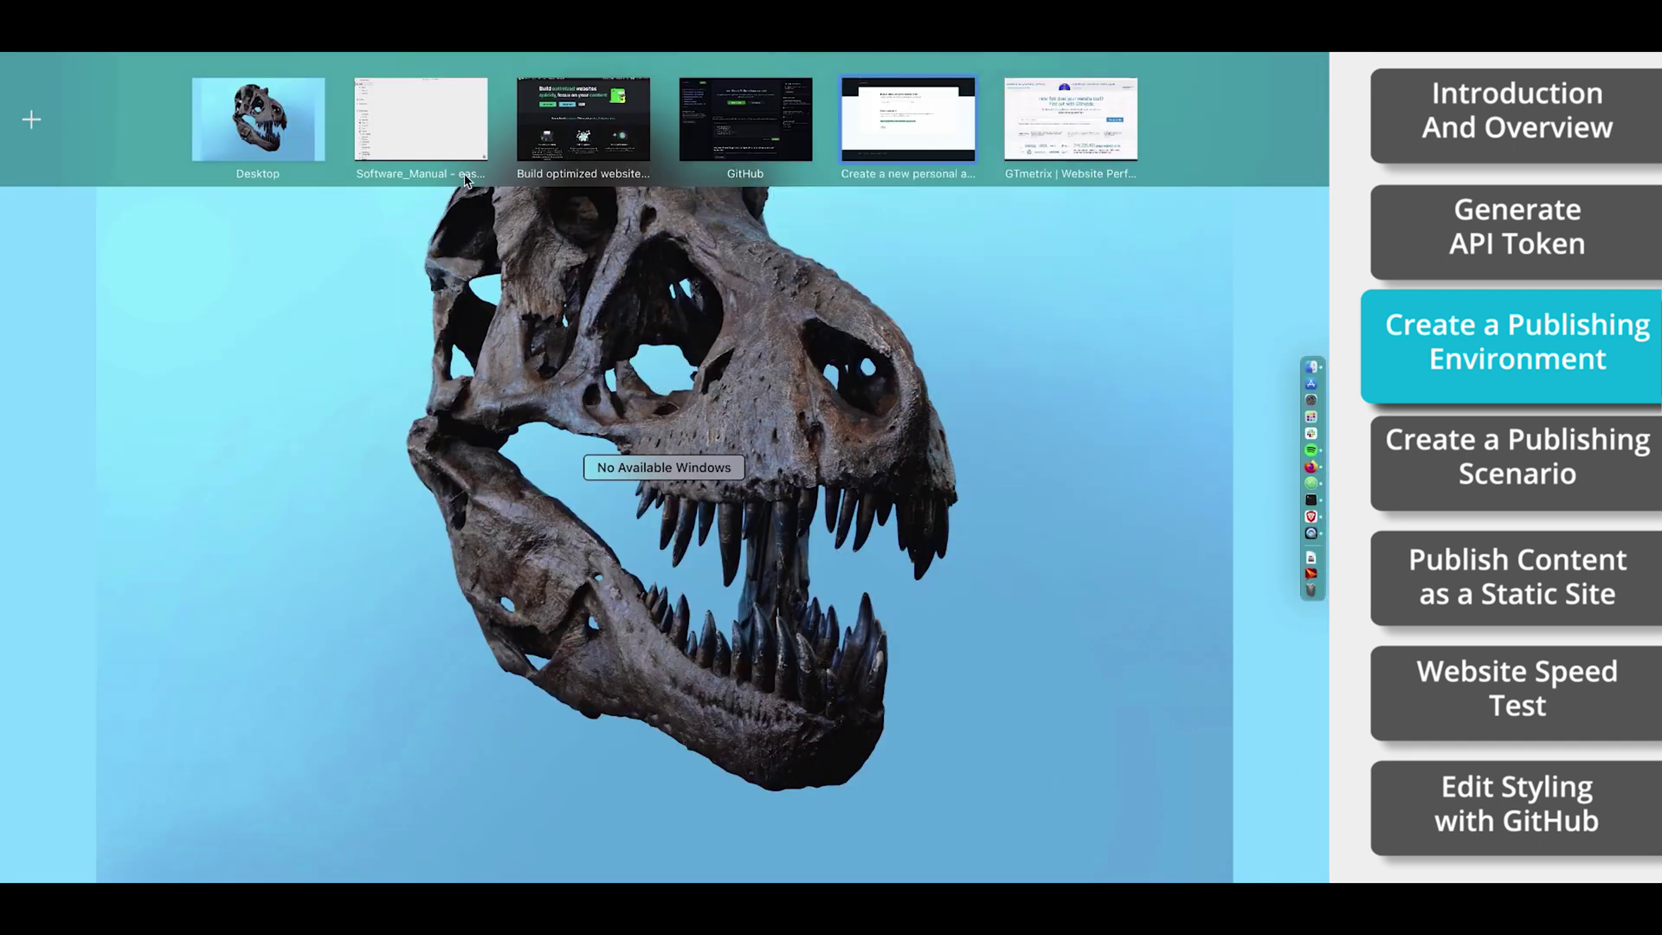
Add a publishing environment named 'Docusaurus Publishing Test' in easyDITA's Publishing Configuration
{"action": "left_click", "coordinate": [458, 145]}
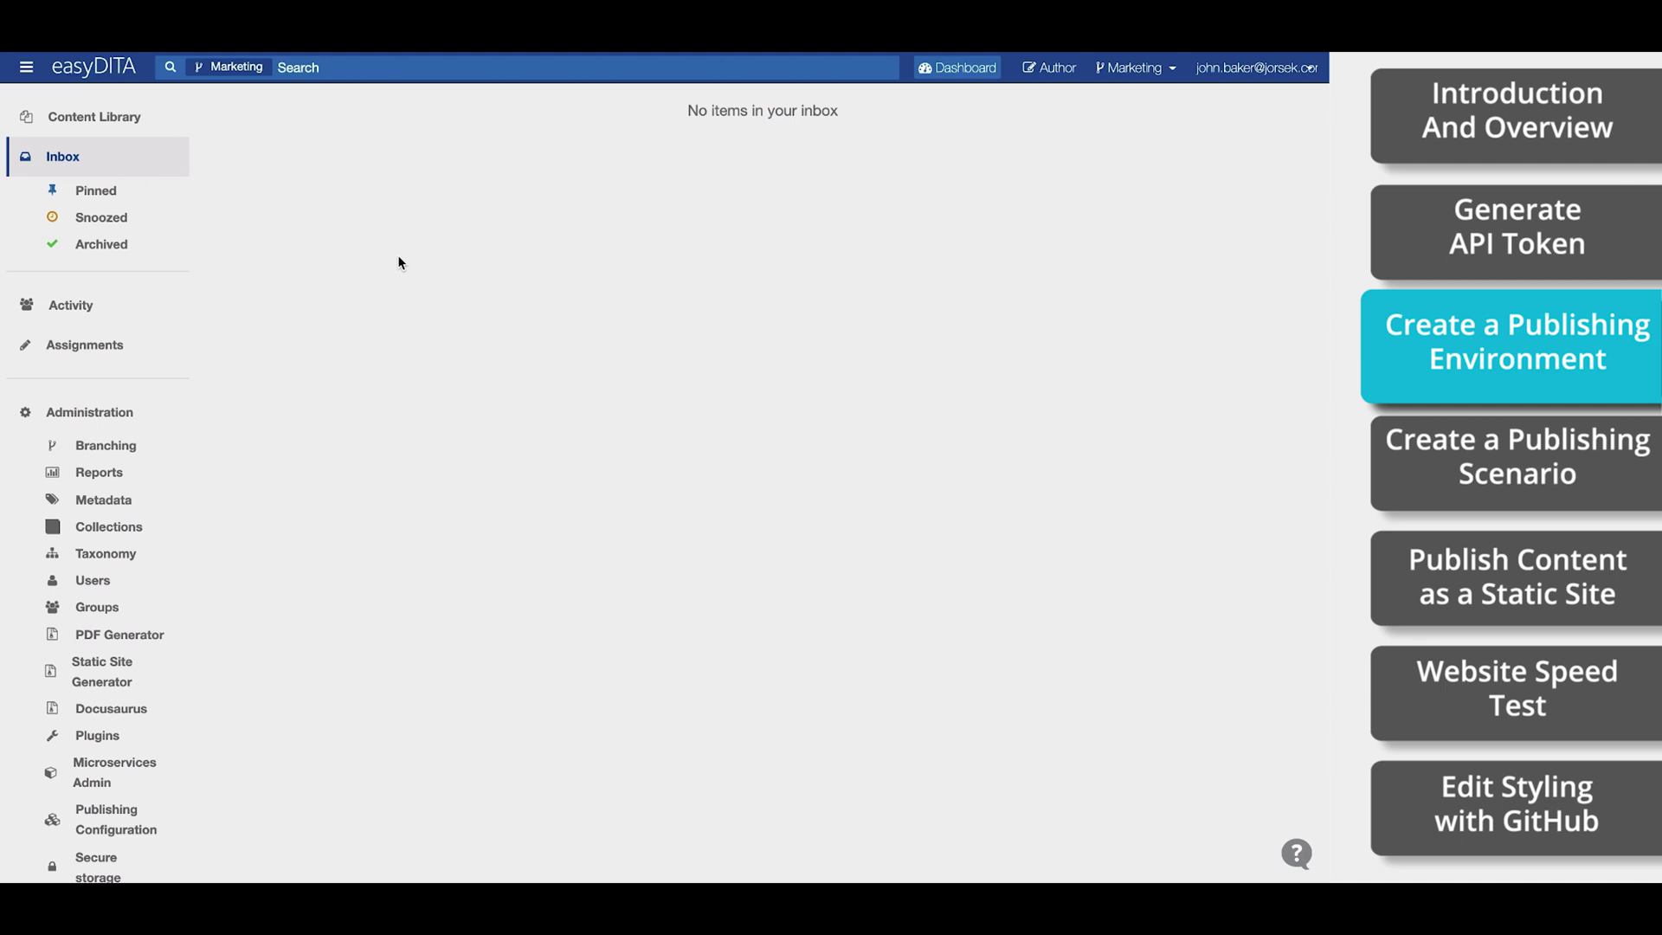
{"action": "scroll", "coordinate": [126, 703], "scroll_direction": "down", "scroll_amount": 1}
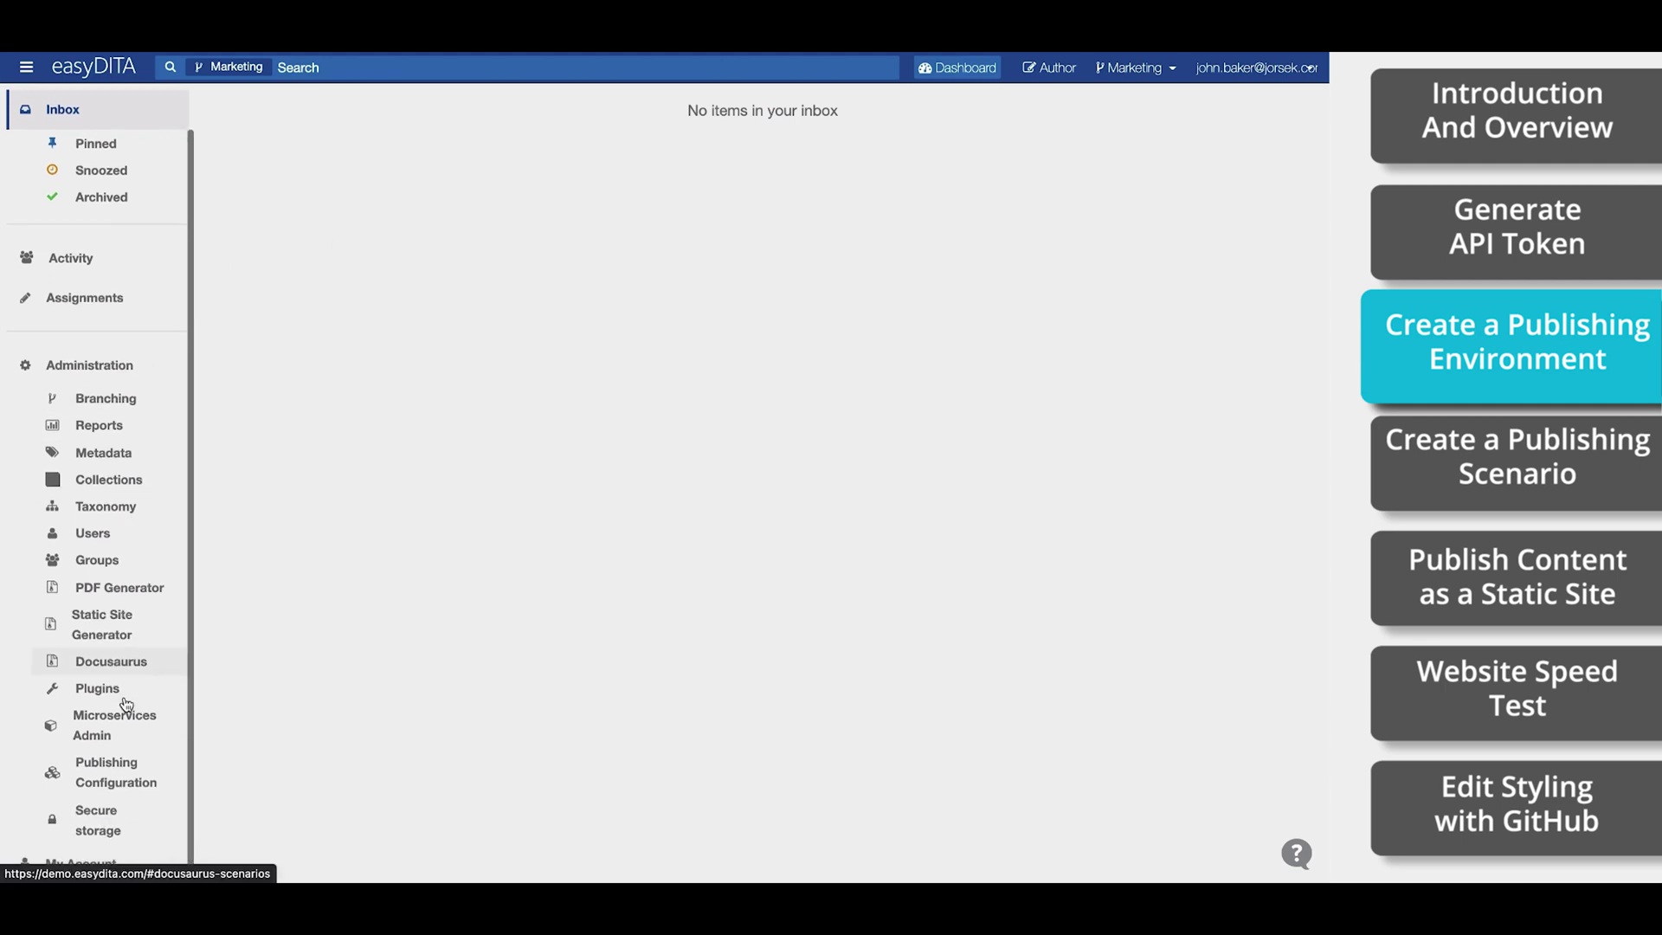
{"action": "left_click", "coordinate": [130, 767]}
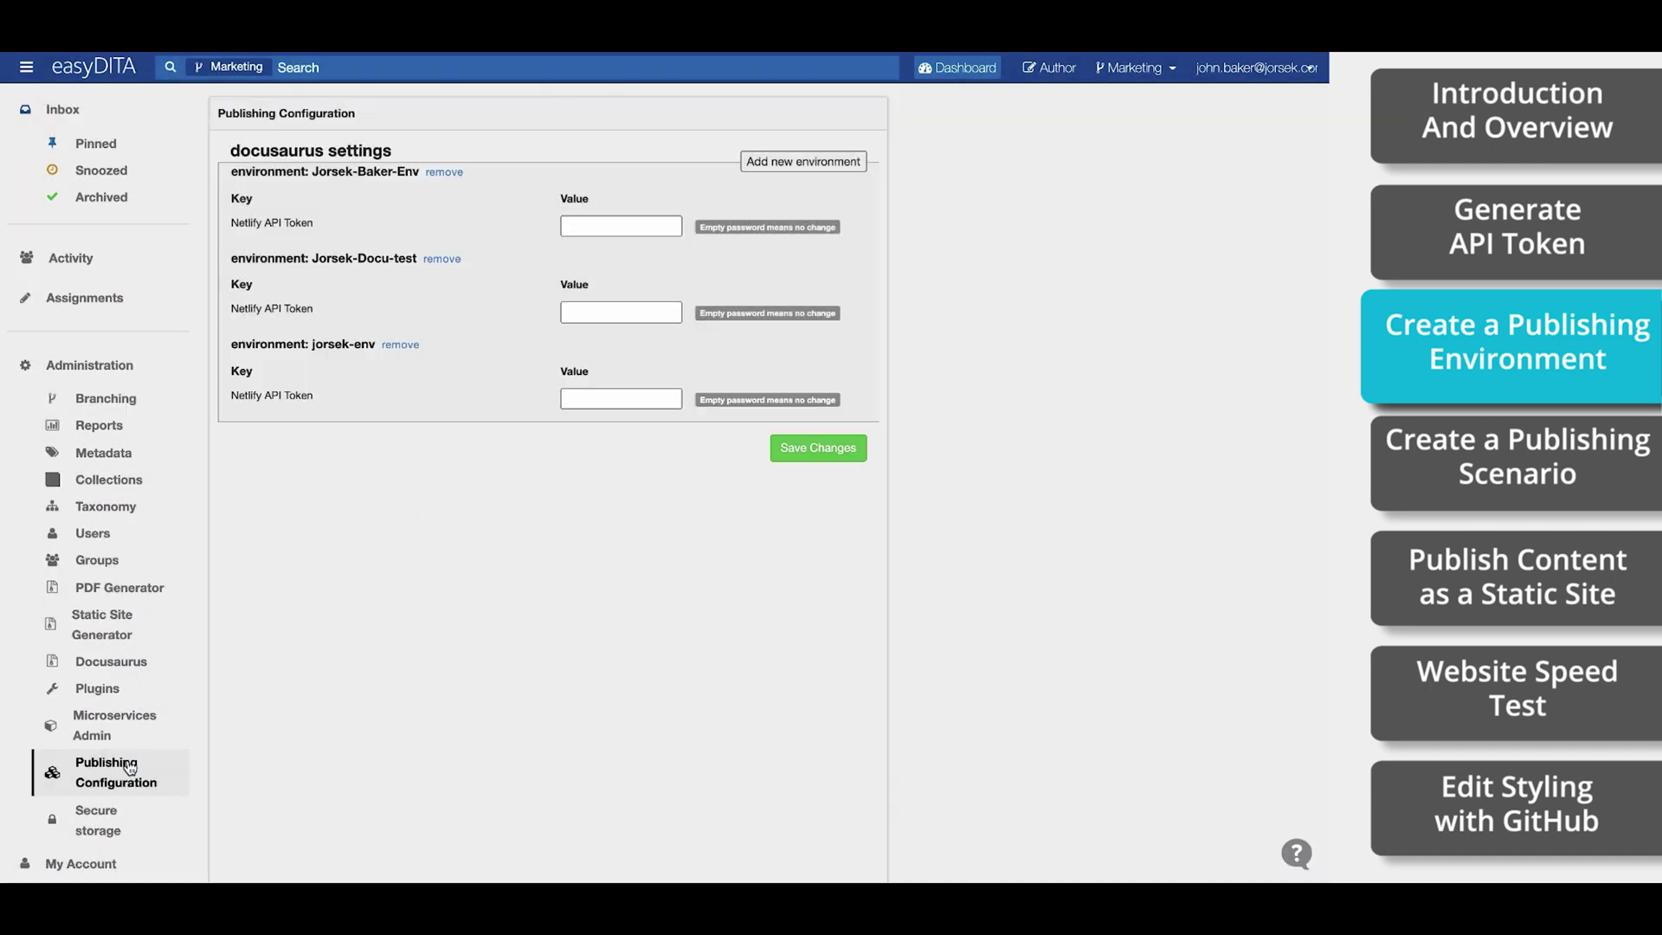
{"action": "left_click", "coordinate": [814, 162]}
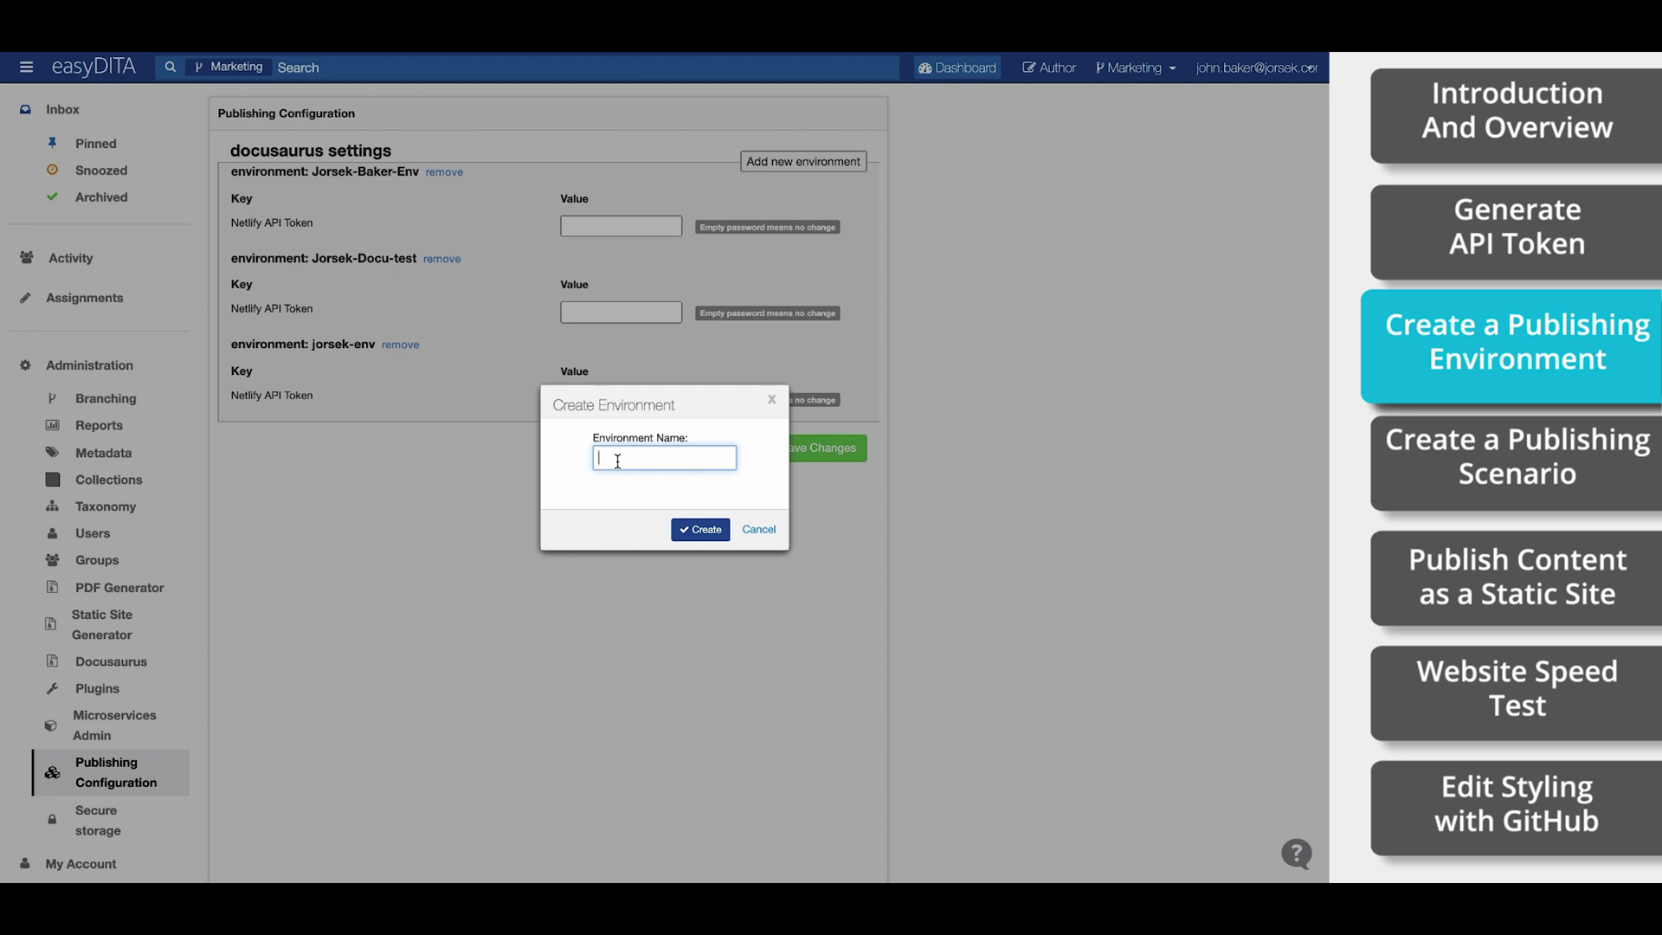
{"action": "type", "text": "Docusaurus Publishing Test"}
{"action": "left_click", "coordinate": [712, 533]}
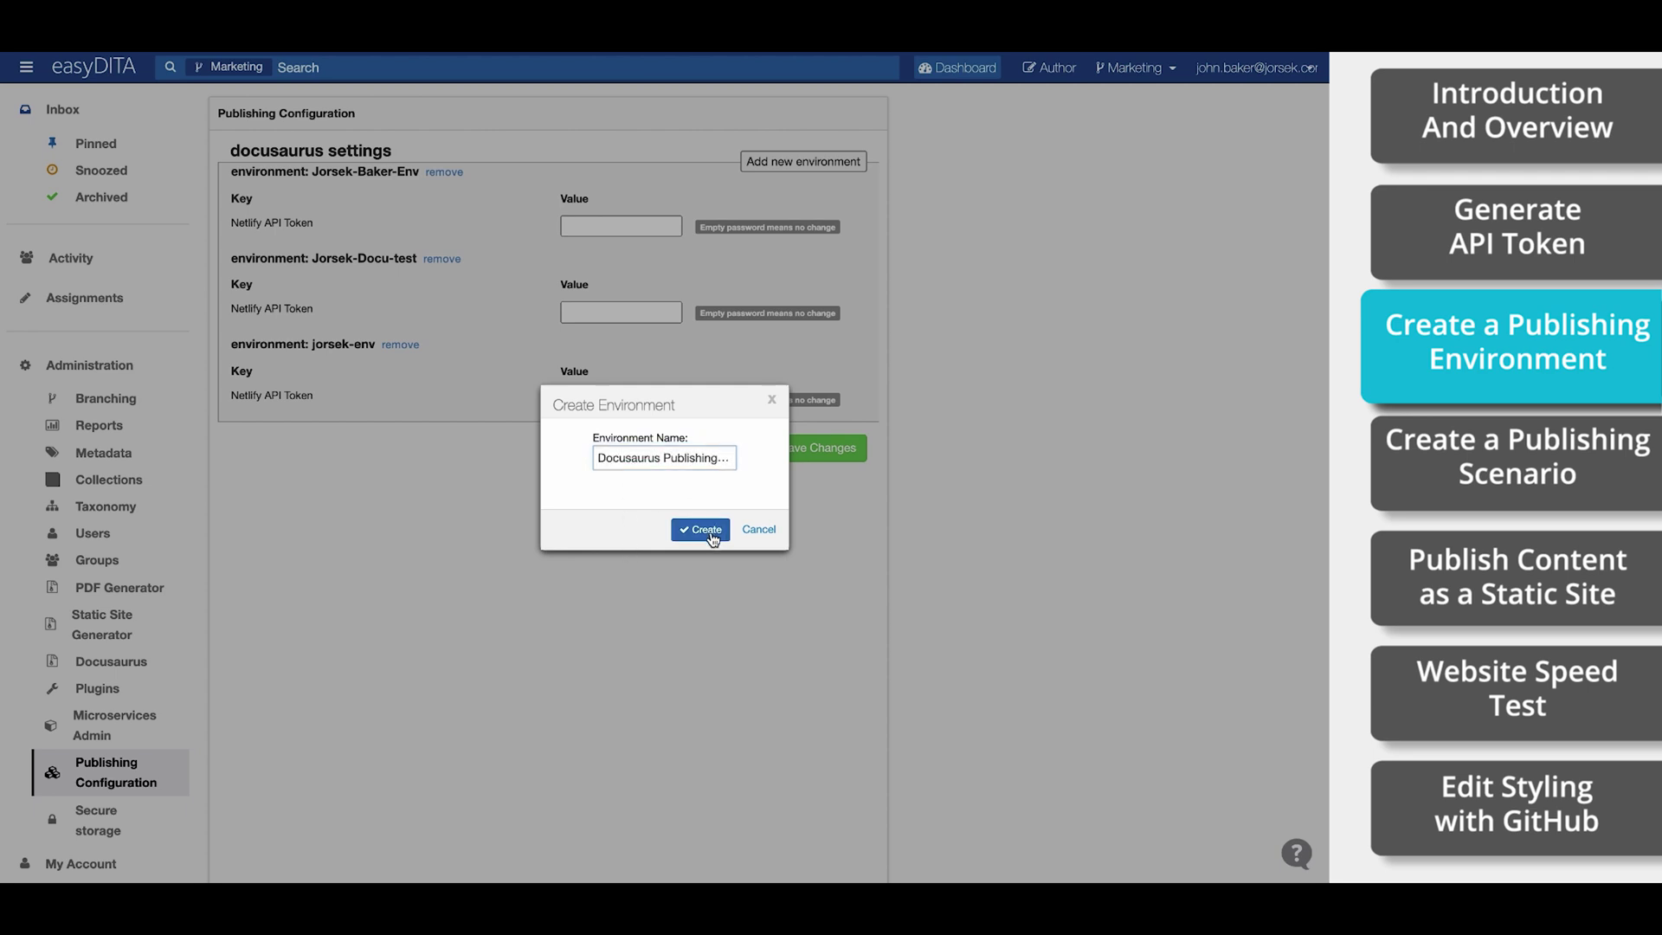
Copy the Netlify token and paste it into the environment's Netlify API Token field
{"action": "left_click_drag", "start_coordinate": [313, 430], "coordinate": [476, 436]}
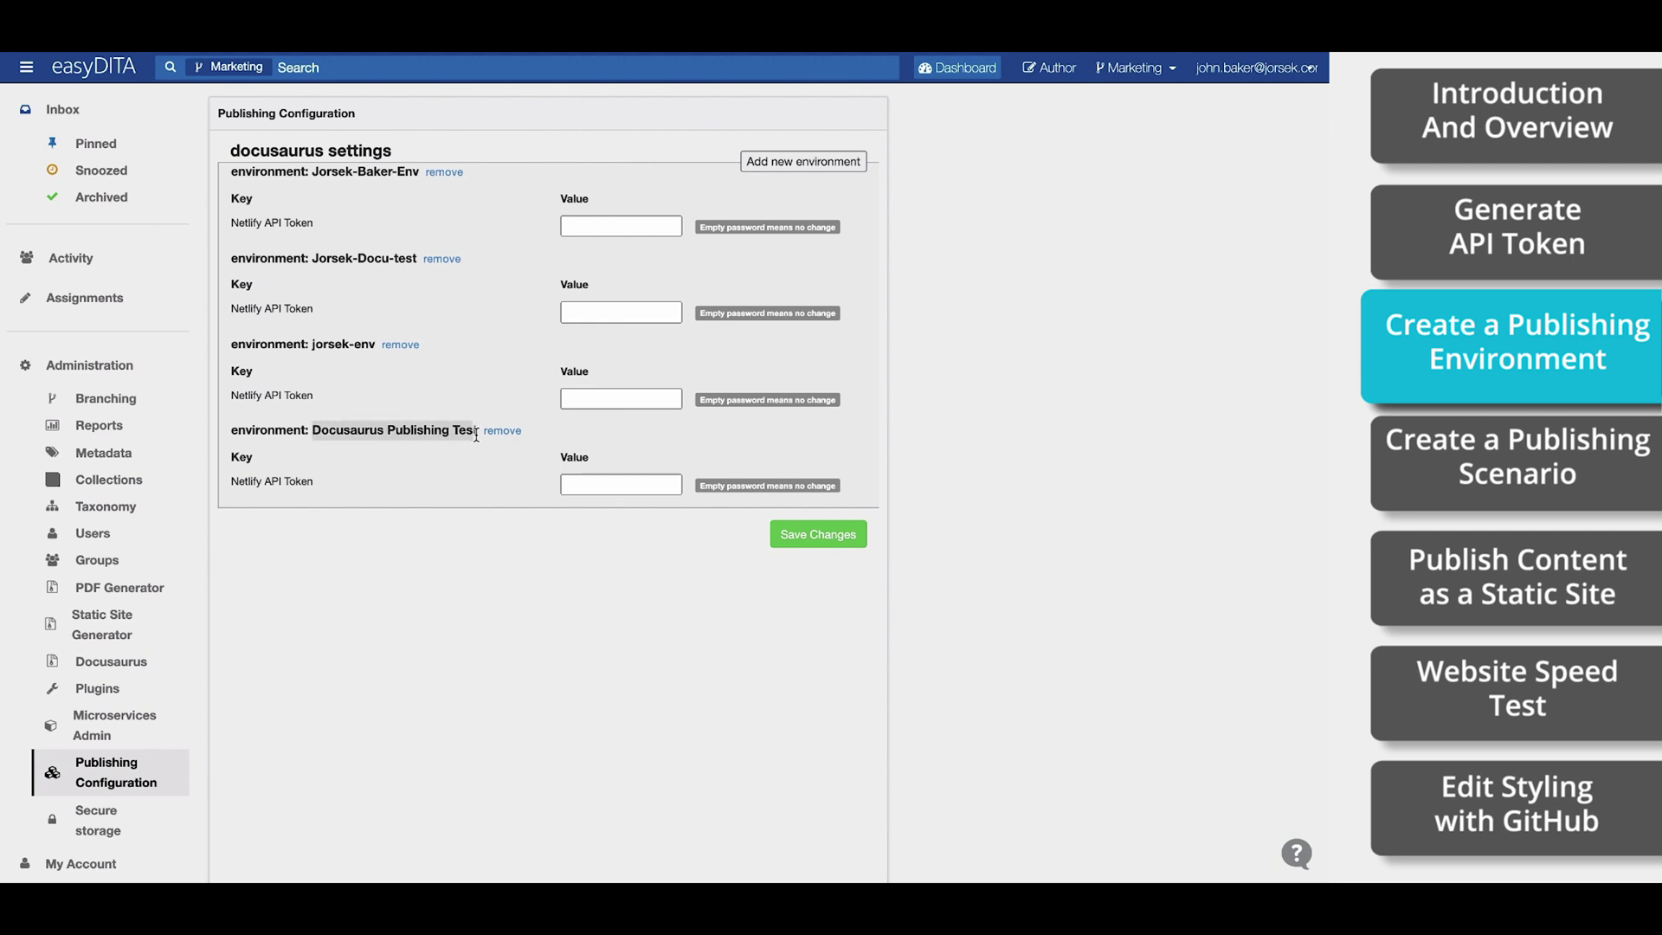
{"action": "left_click", "coordinate": [577, 483]}
{"action": "key", "text": "ctrl+Up"}
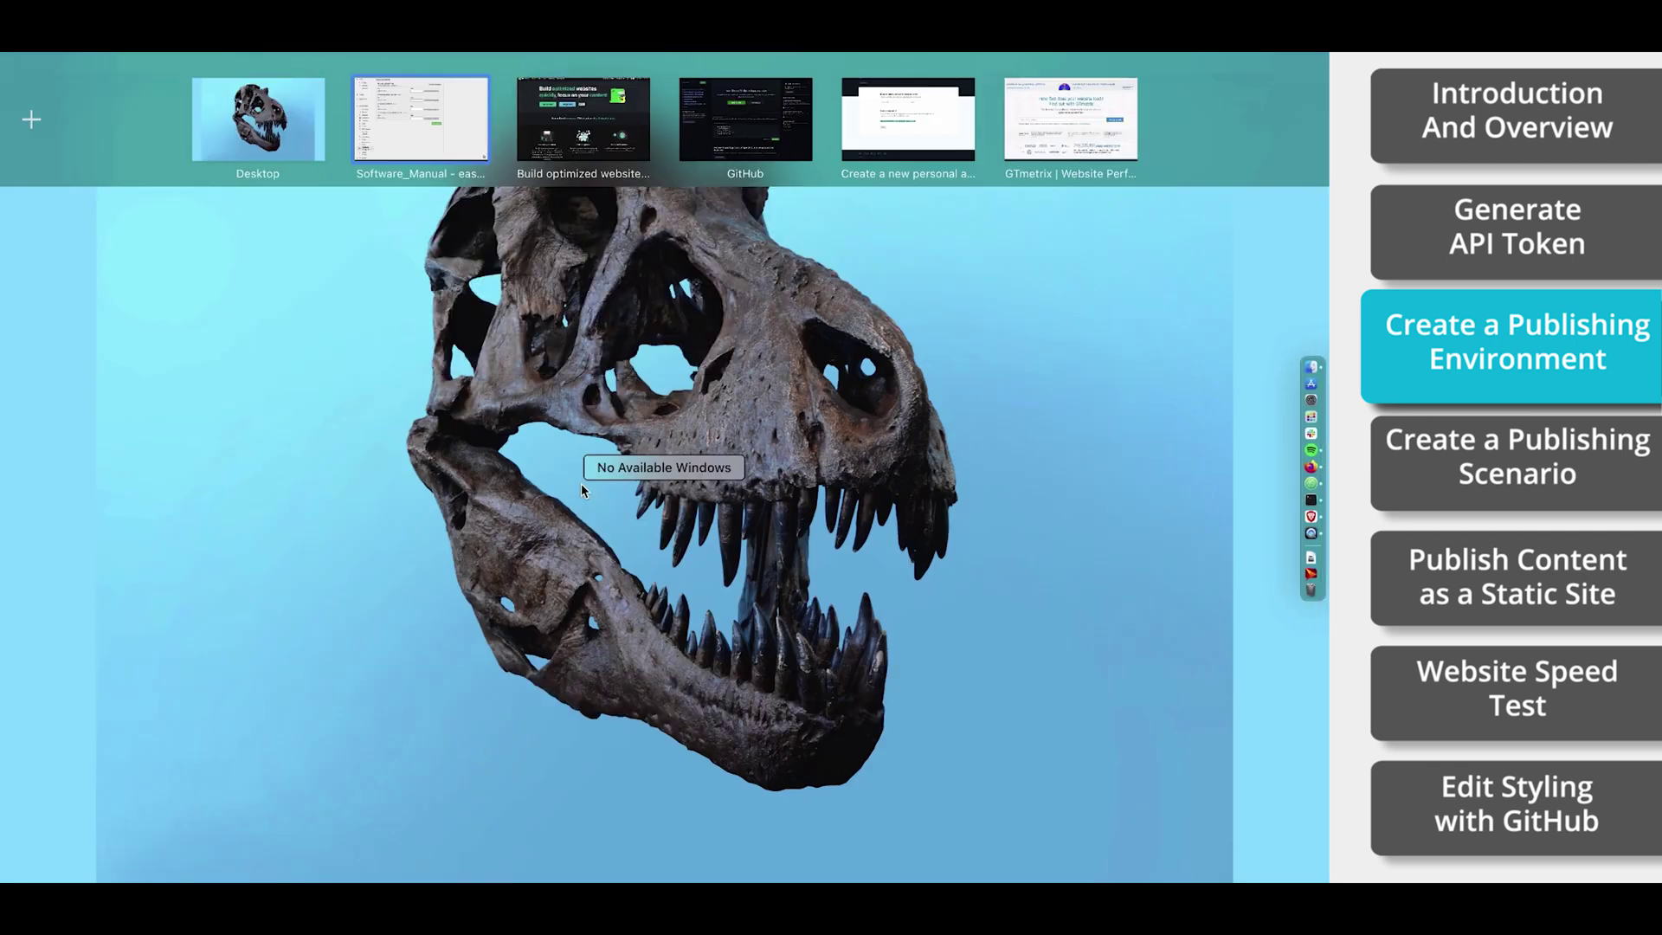
{"action": "left_click", "coordinate": [857, 154]}
{"action": "right_click", "coordinate": [660, 507]}
{"action": "left_click", "coordinate": [688, 554]}
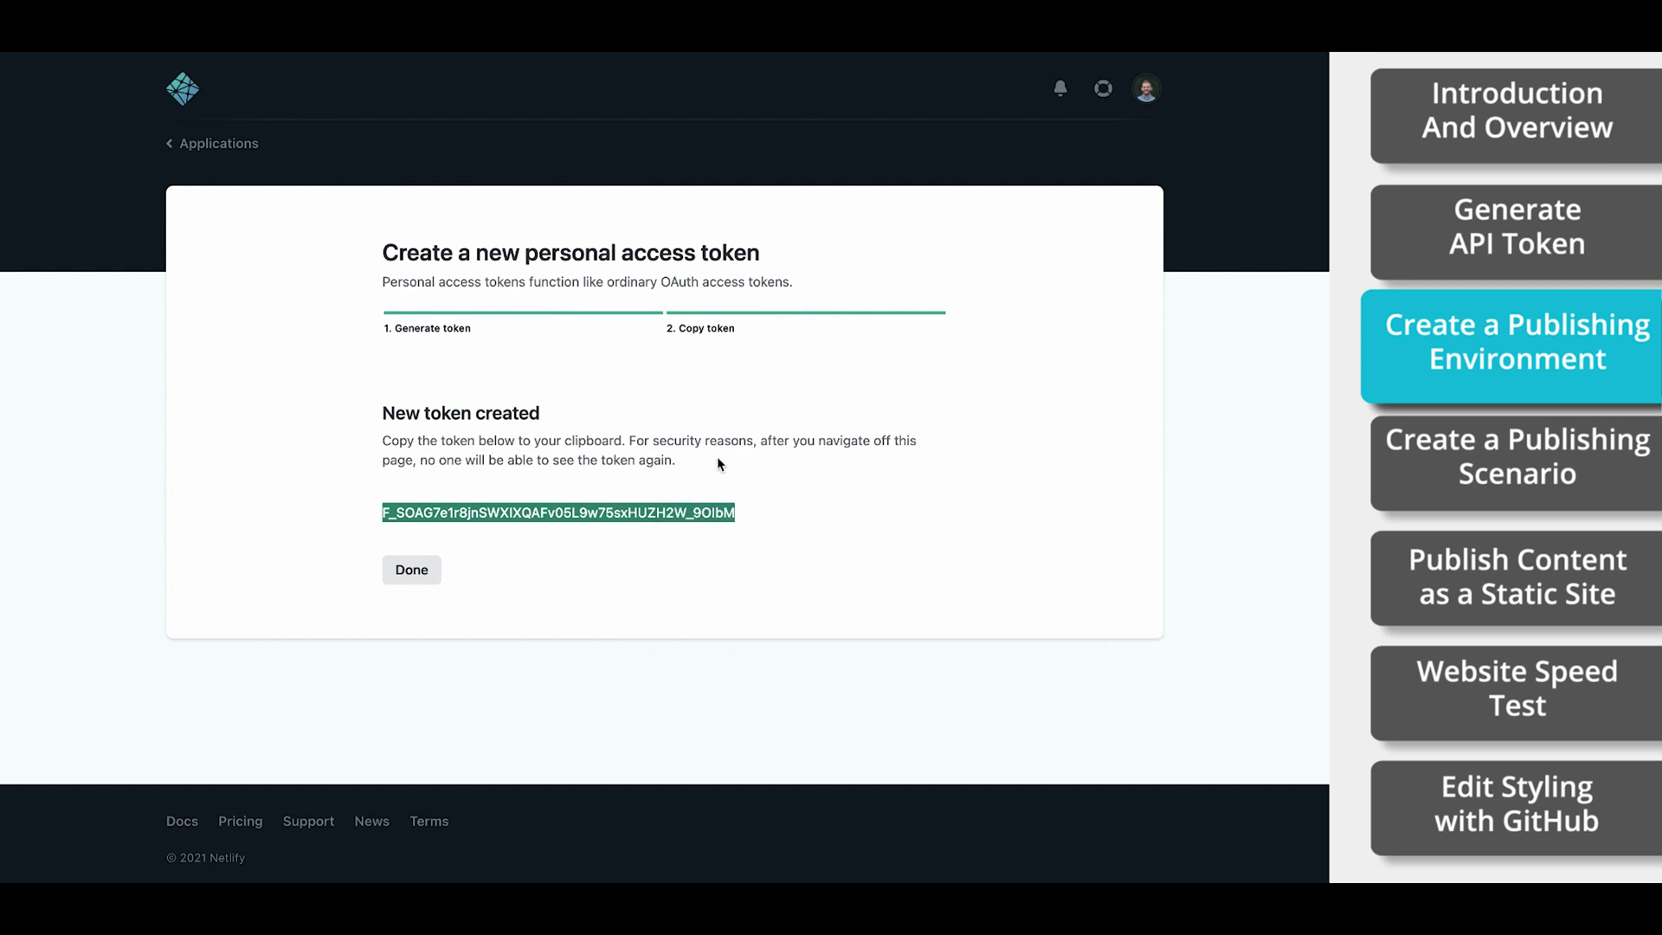
{"action": "key", "text": "ctrl+Up"}
{"action": "left_click", "coordinate": [427, 121]}
{"action": "key", "text": "super+v"}
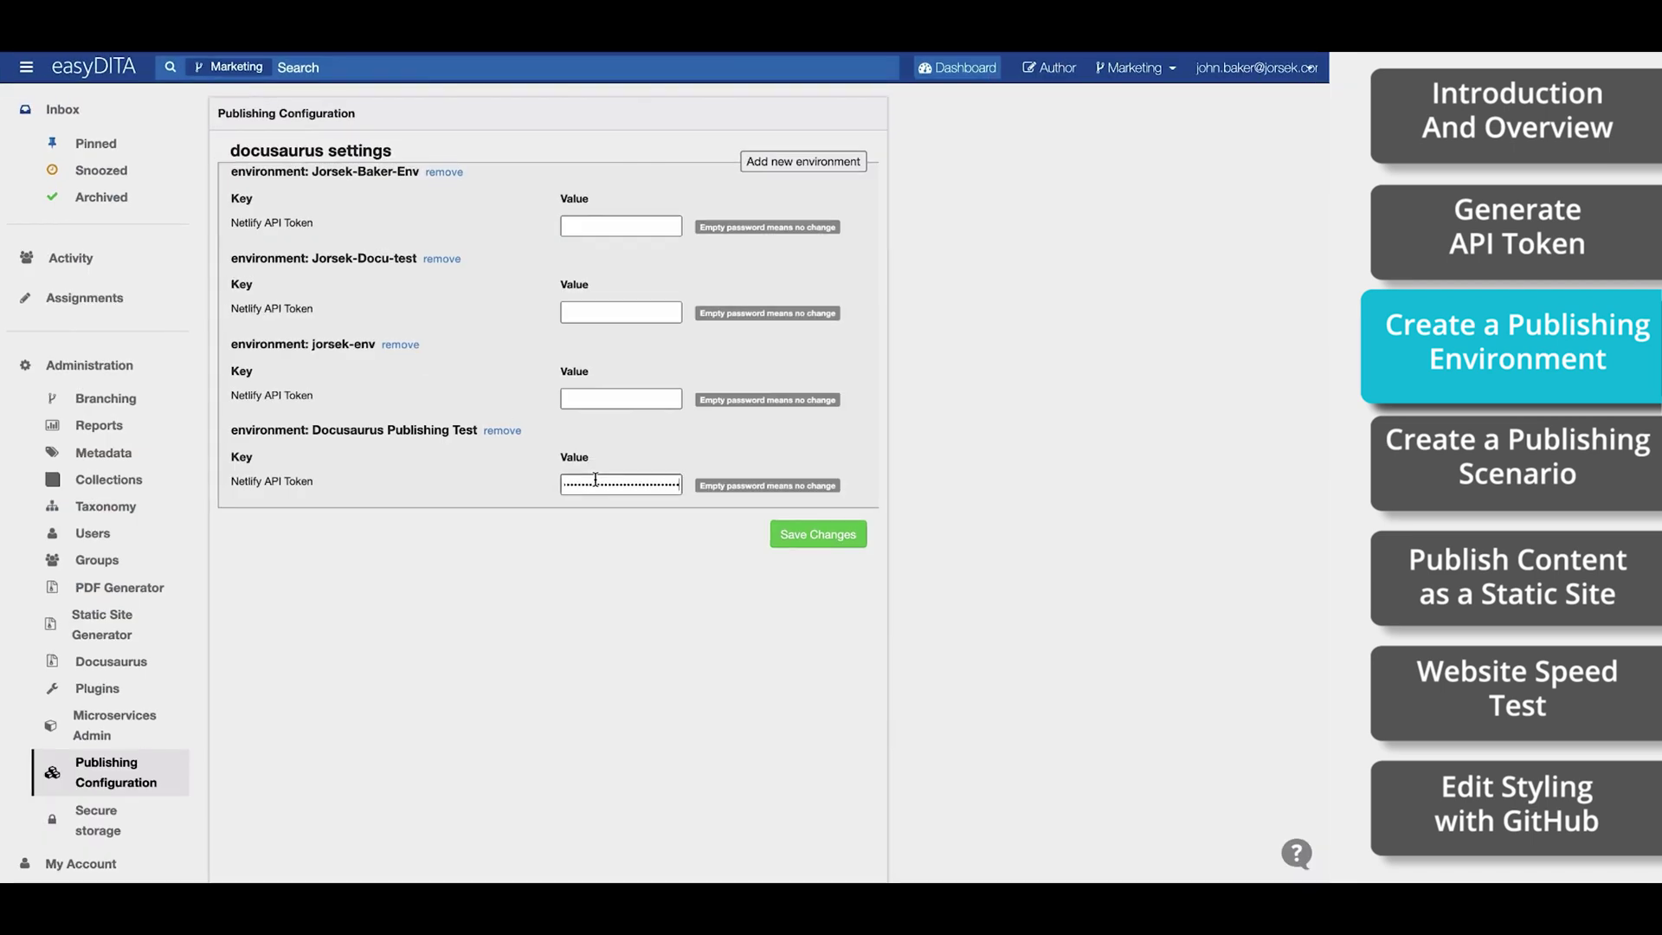
Save the new environment and start a new Docusaurus publishing scenario
{"action": "left_click", "coordinate": [813, 538]}
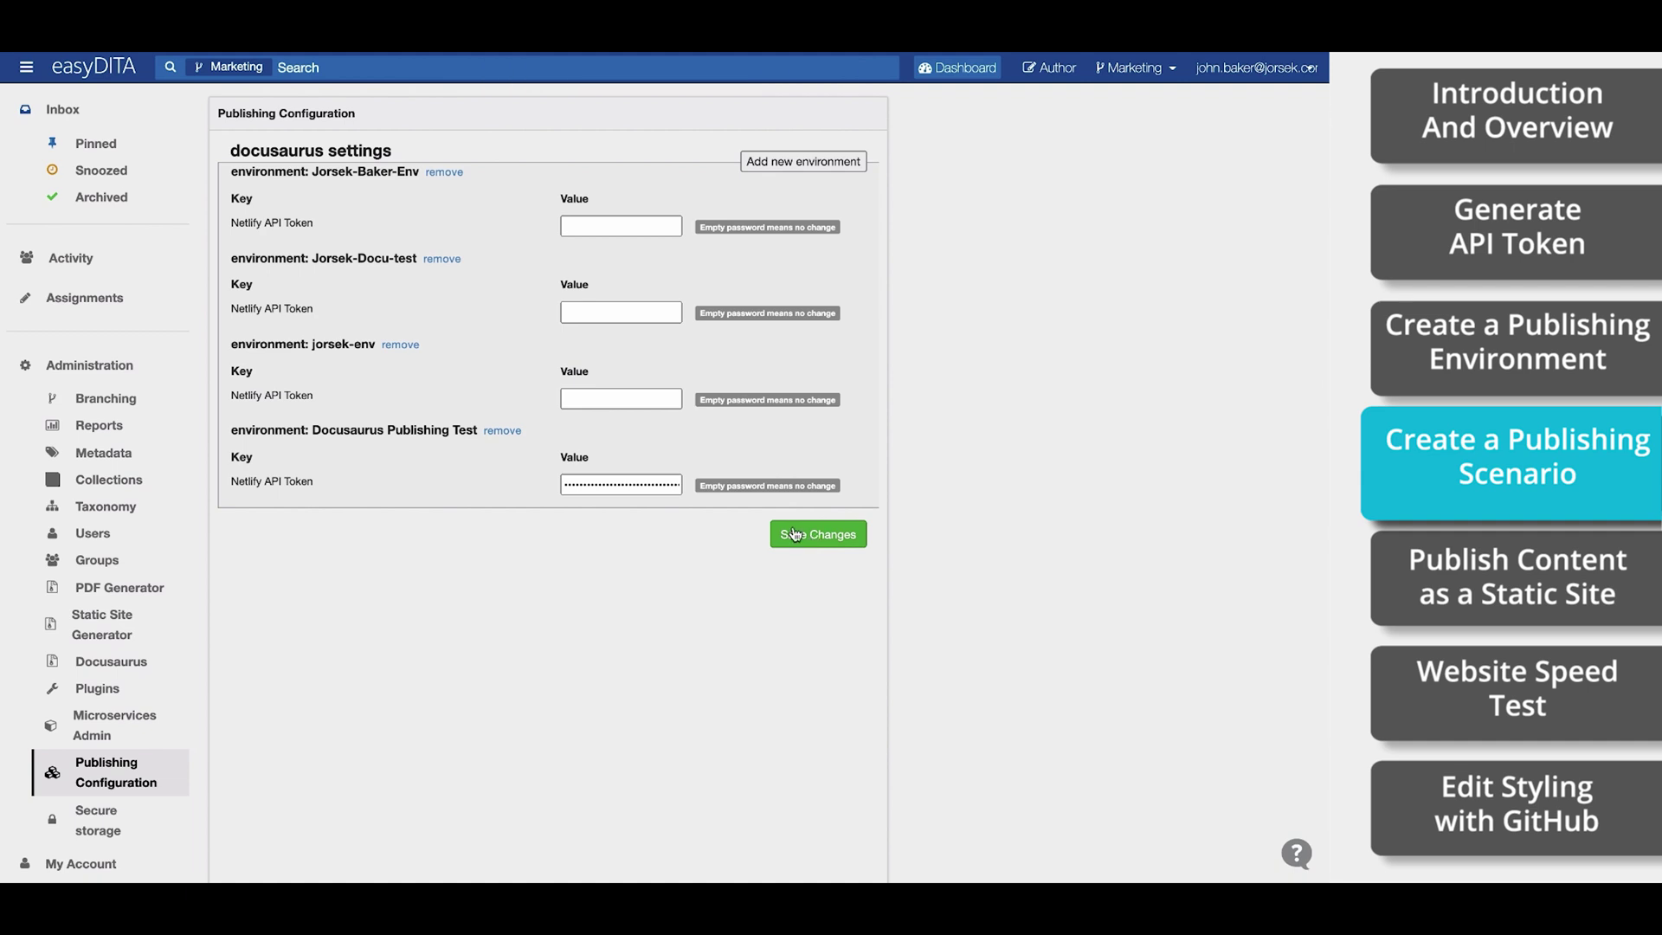
{"action": "left_click", "coordinate": [138, 665]}
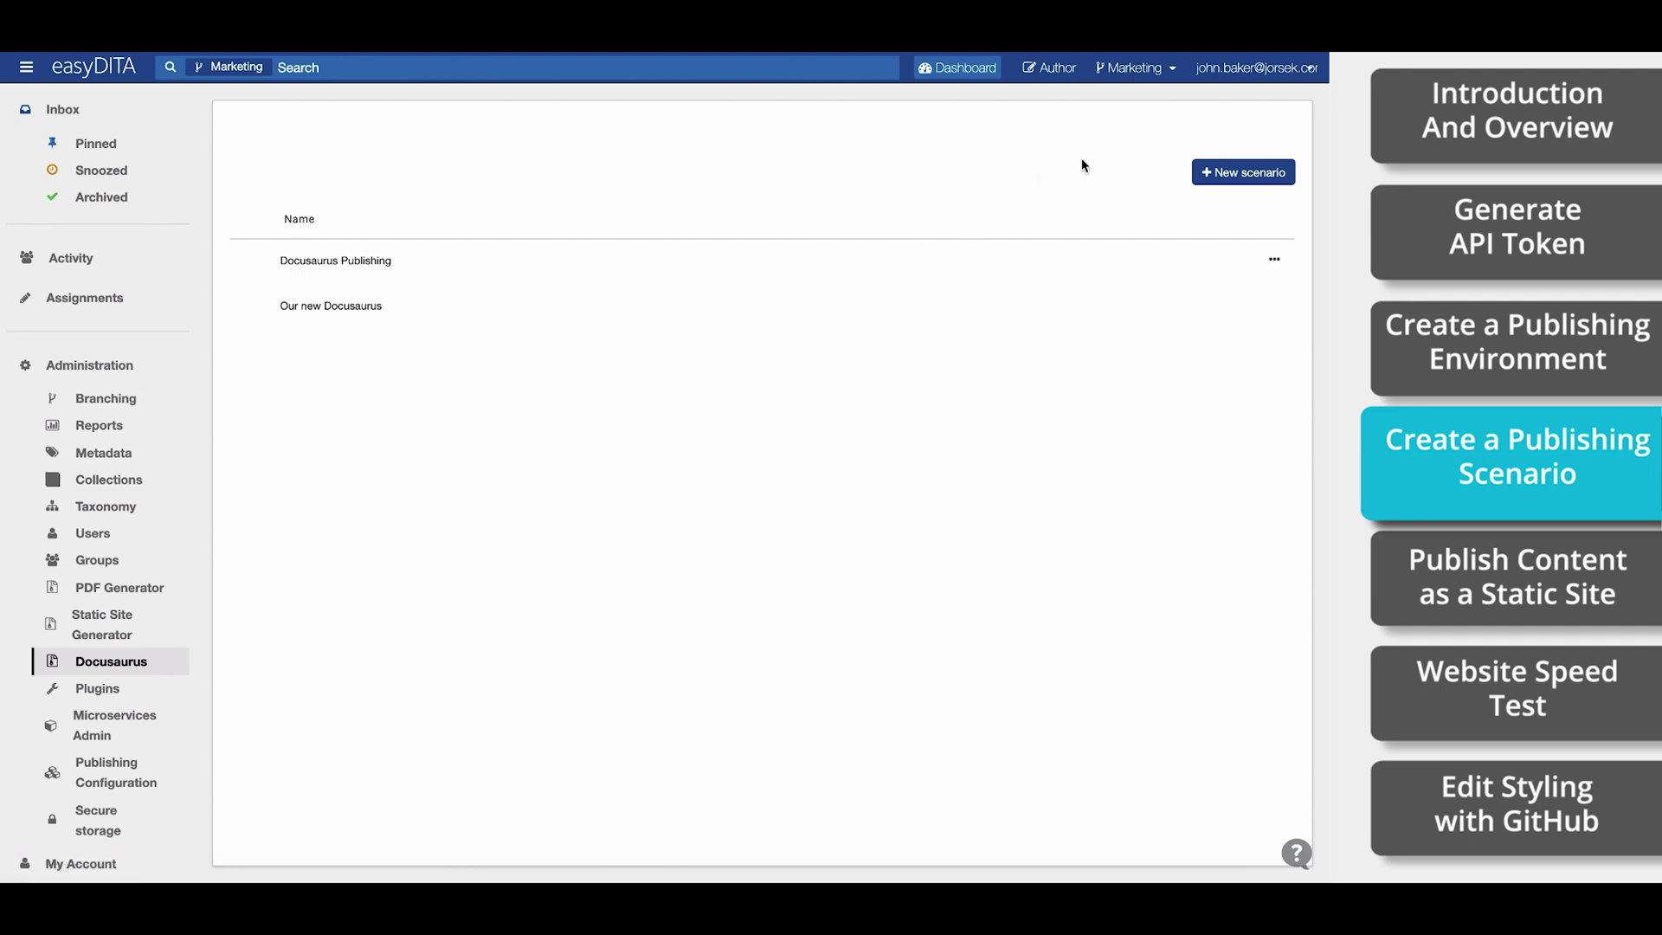
{"action": "left_click", "coordinate": [1247, 170]}
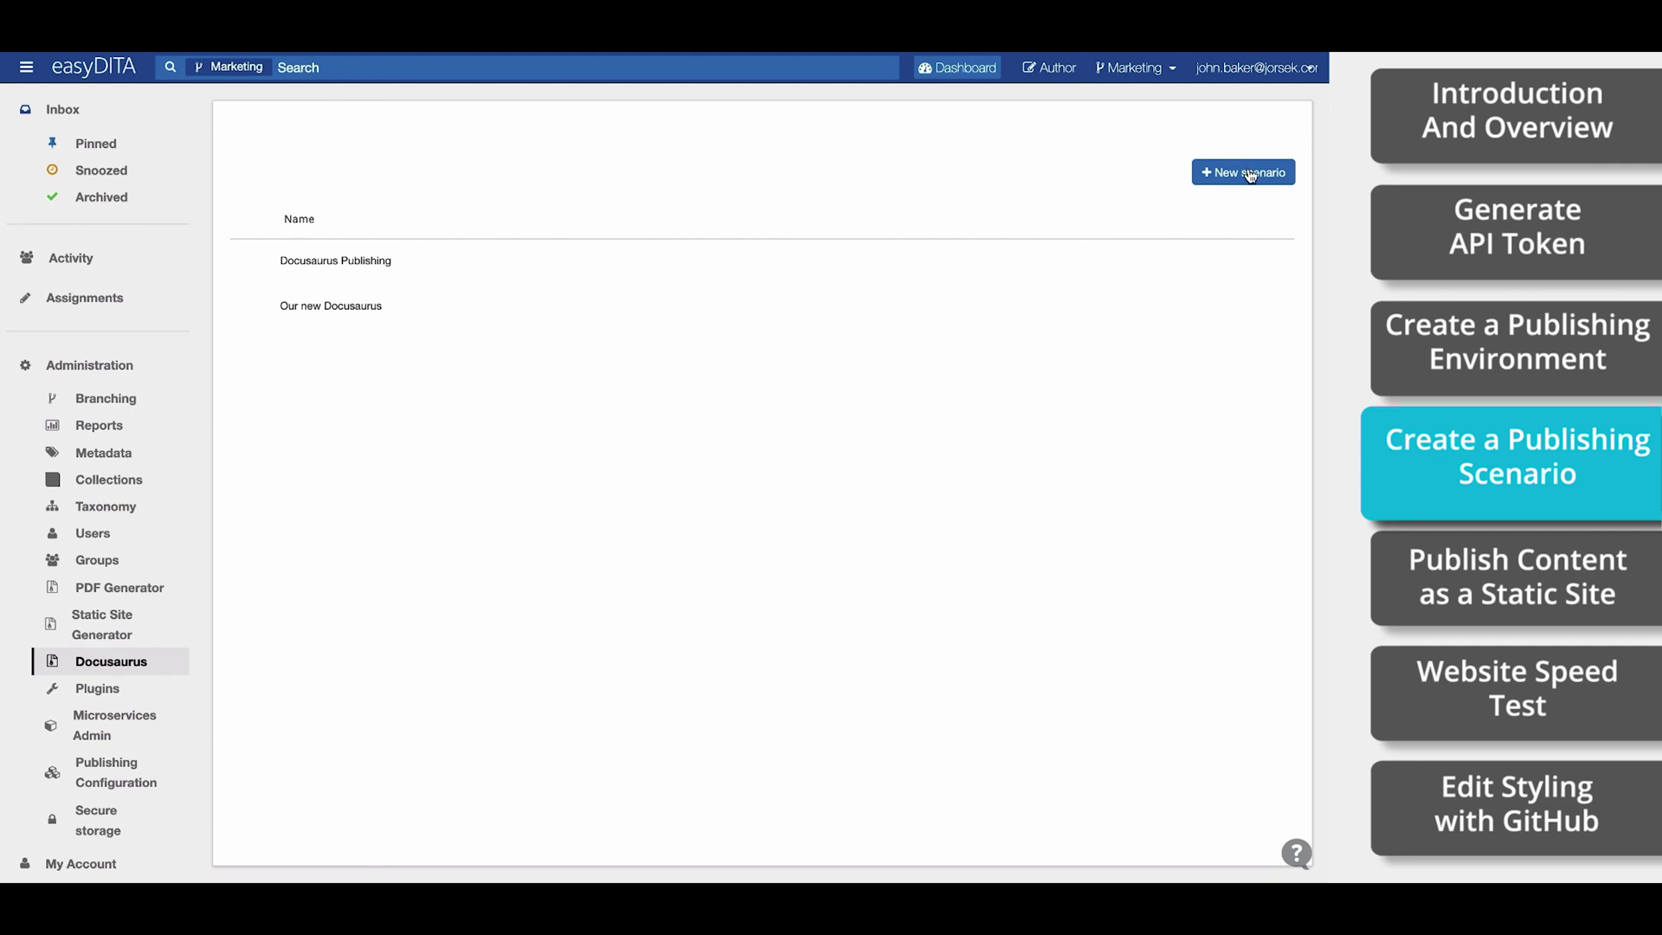
Create 'Docusaurus Publishing Test Scenario' deploying to Netlify with the Docusaurus Publishing Test environment
{"action": "left_click", "coordinate": [742, 280]}
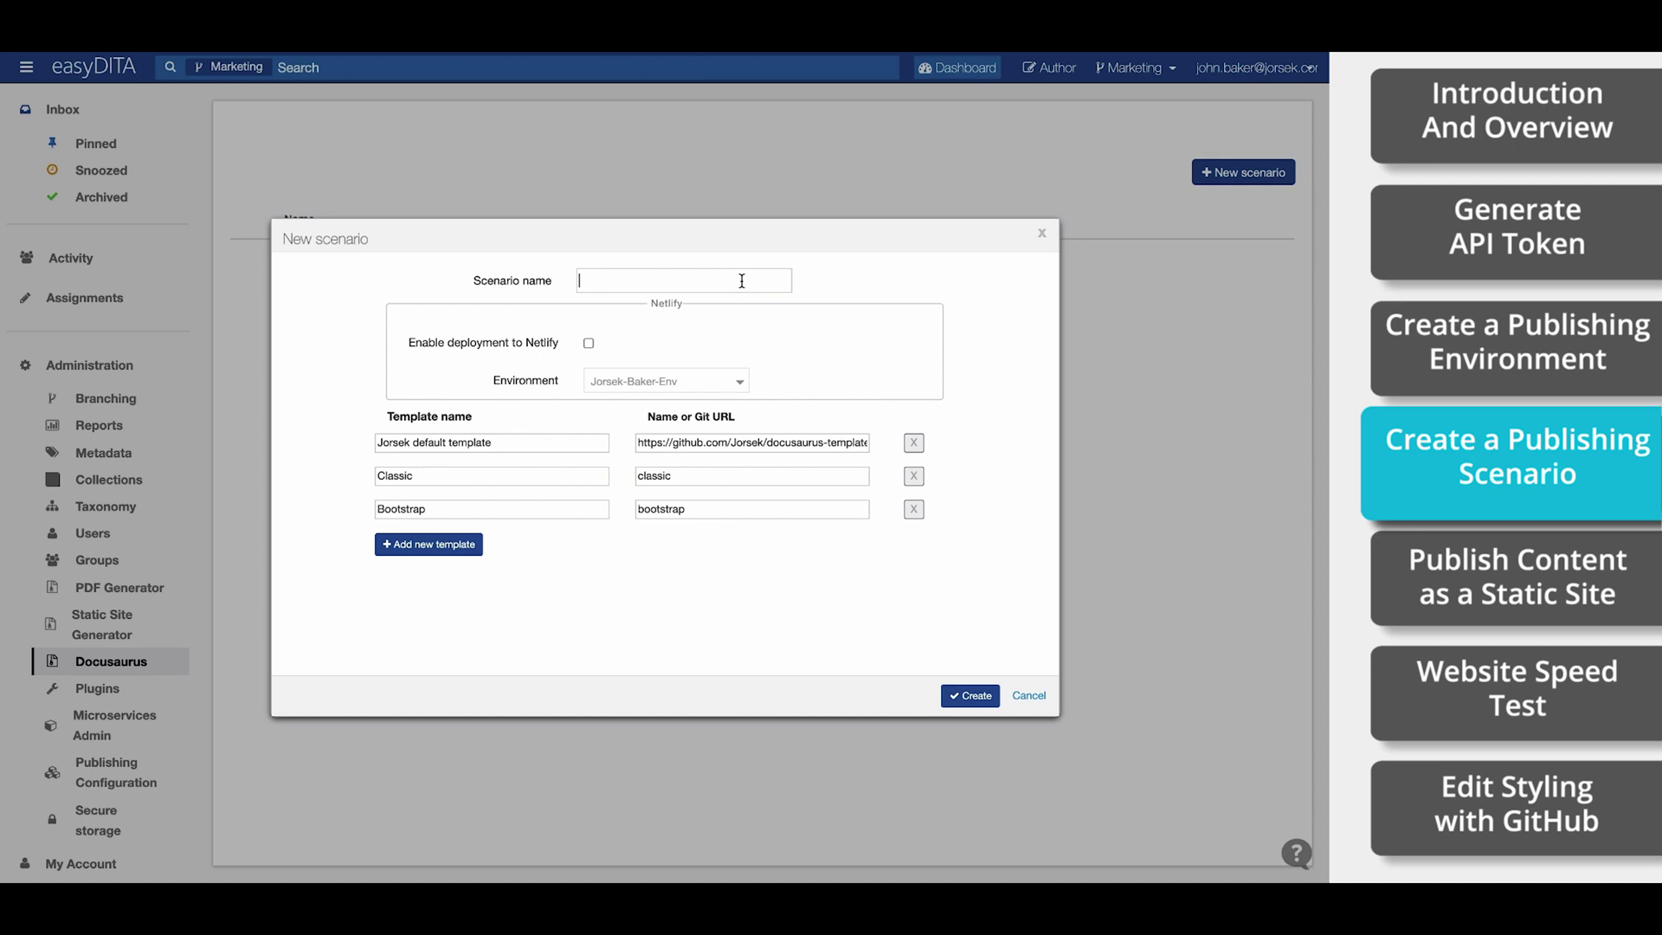
{"action": "type", "text": "Docusaurus Publishing Test Scenario"}
{"action": "left_click", "coordinate": [589, 344]}
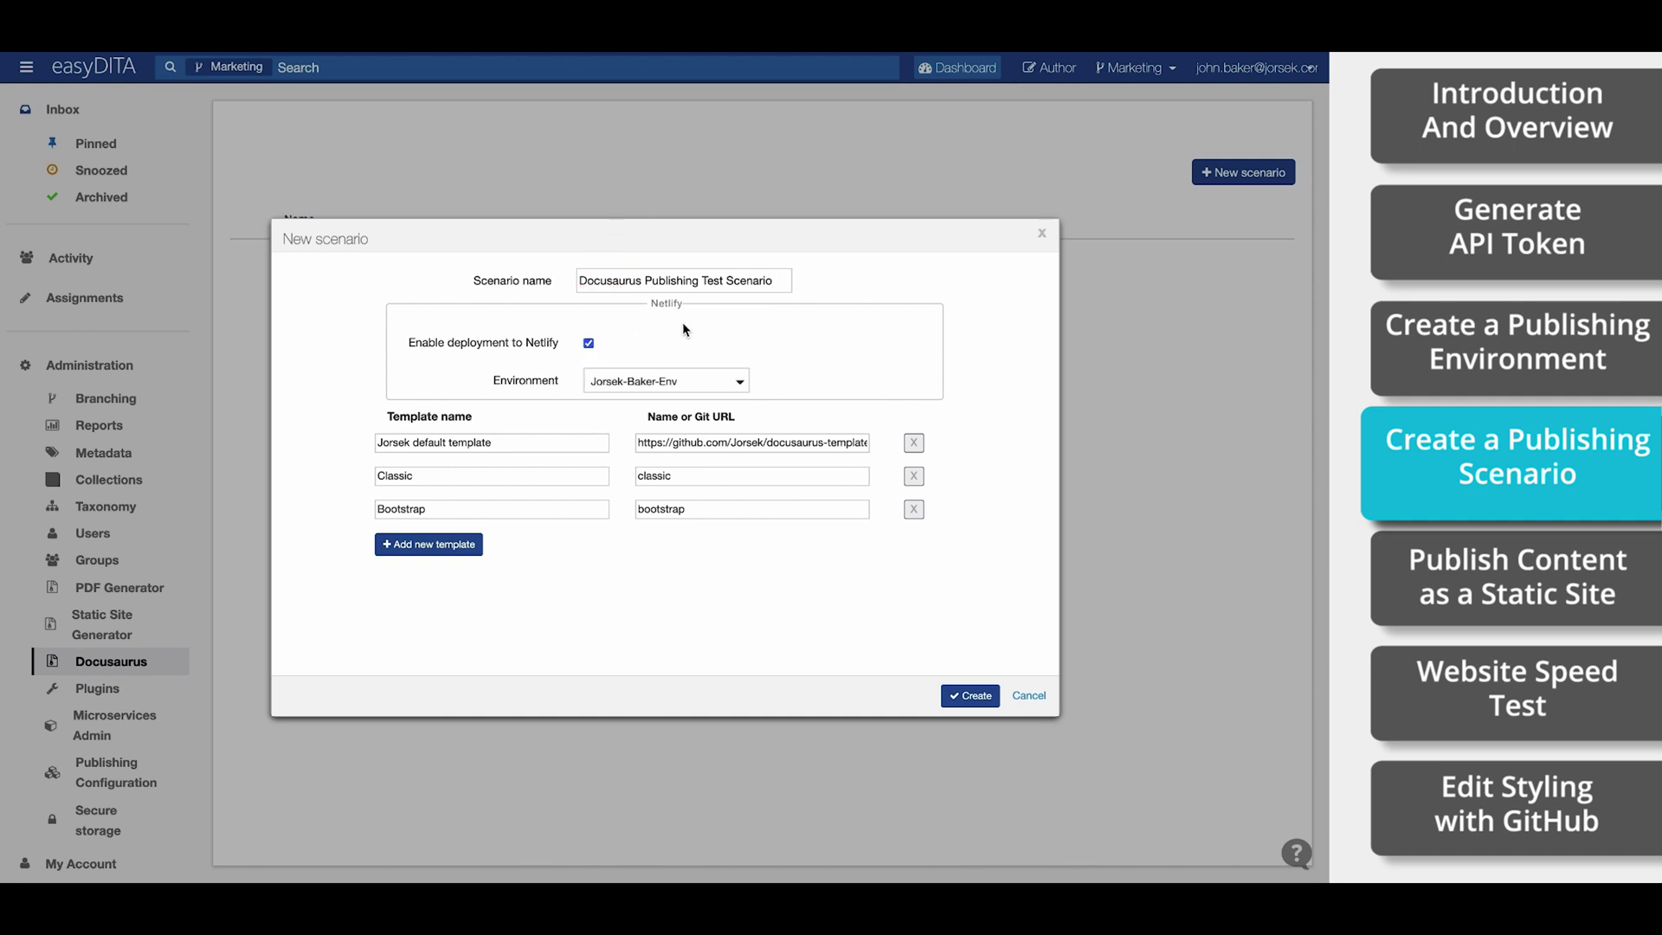
{"action": "left_click", "coordinate": [706, 382]}
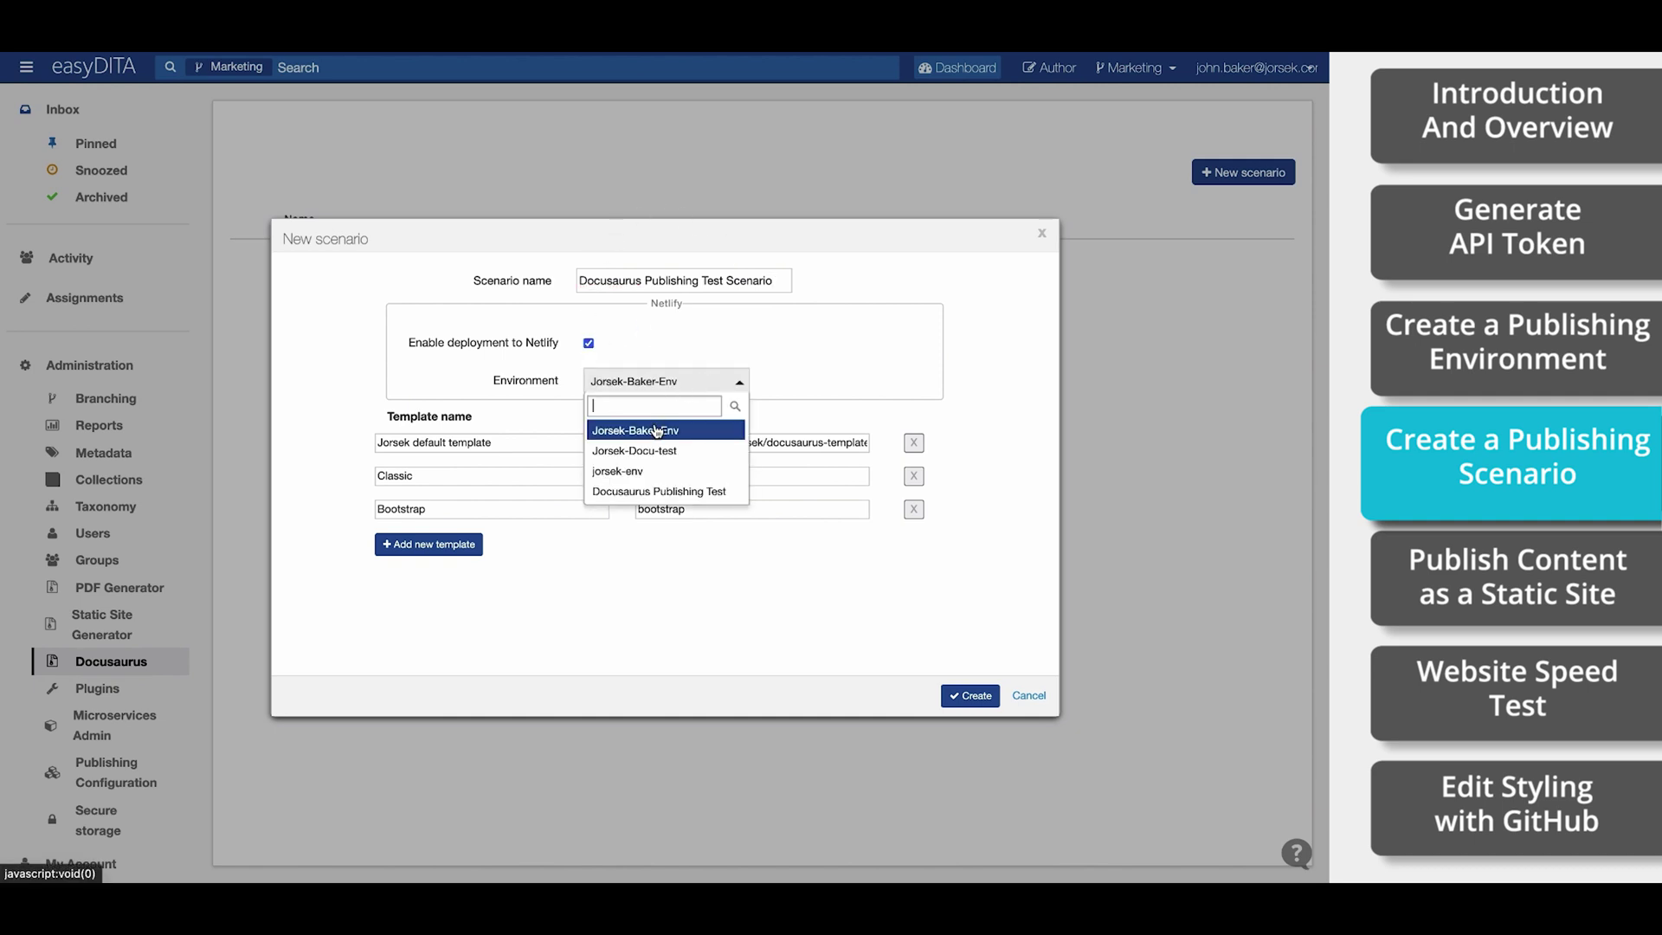
{"action": "left_click", "coordinate": [677, 492]}
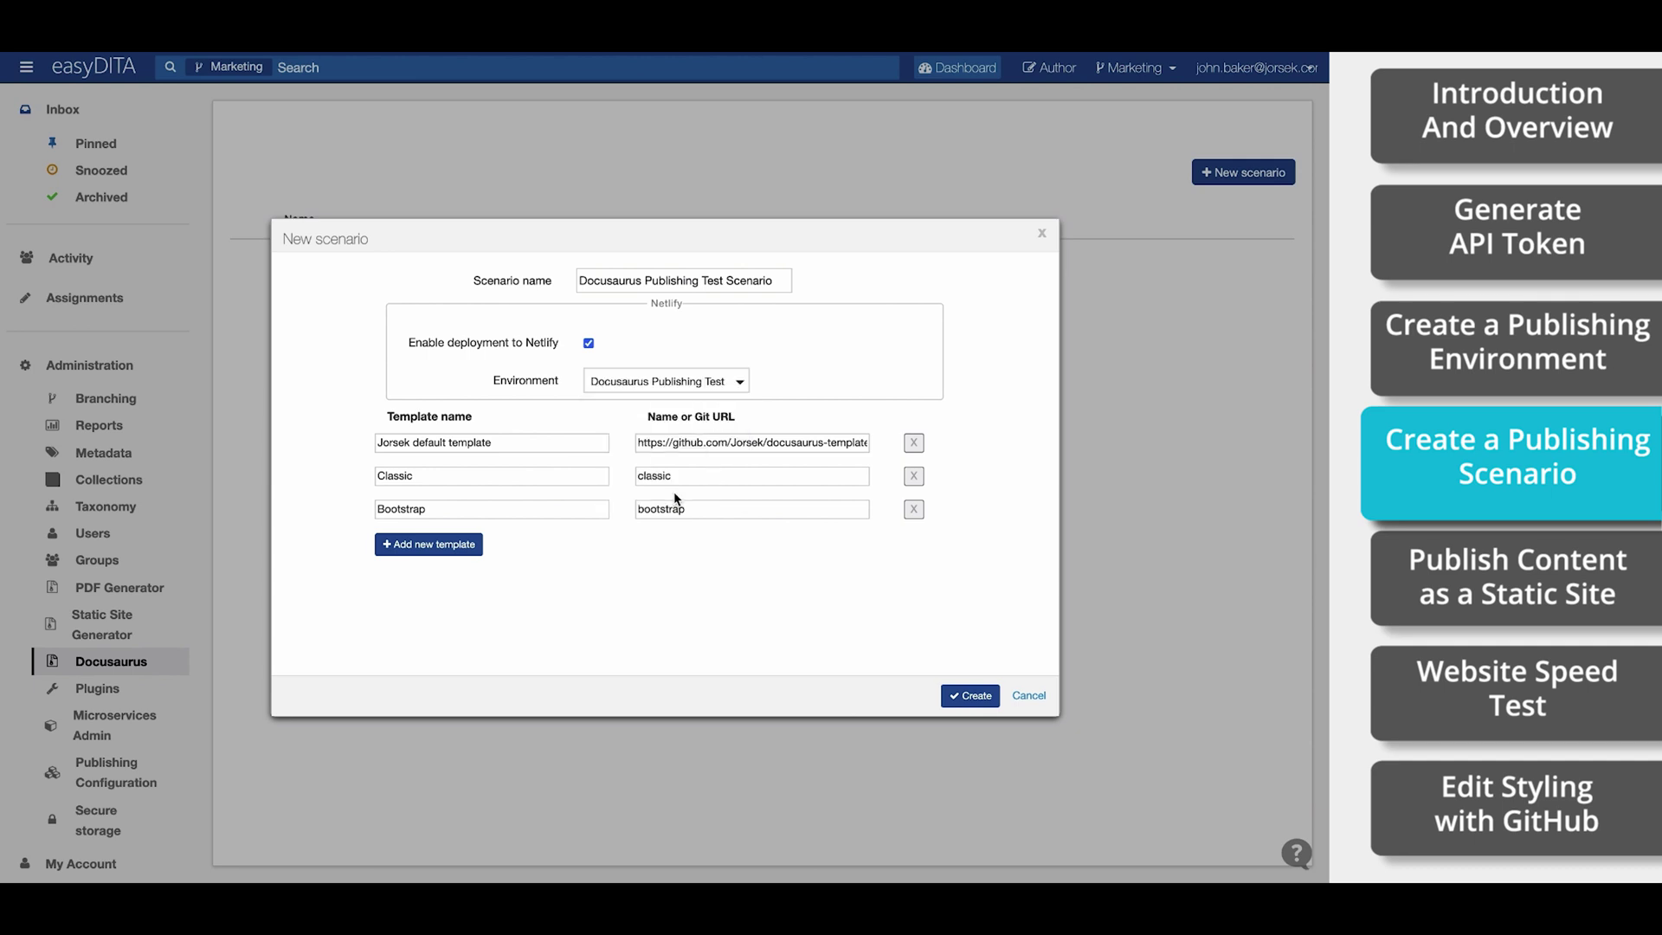
{"action": "left_click", "coordinate": [968, 697]}
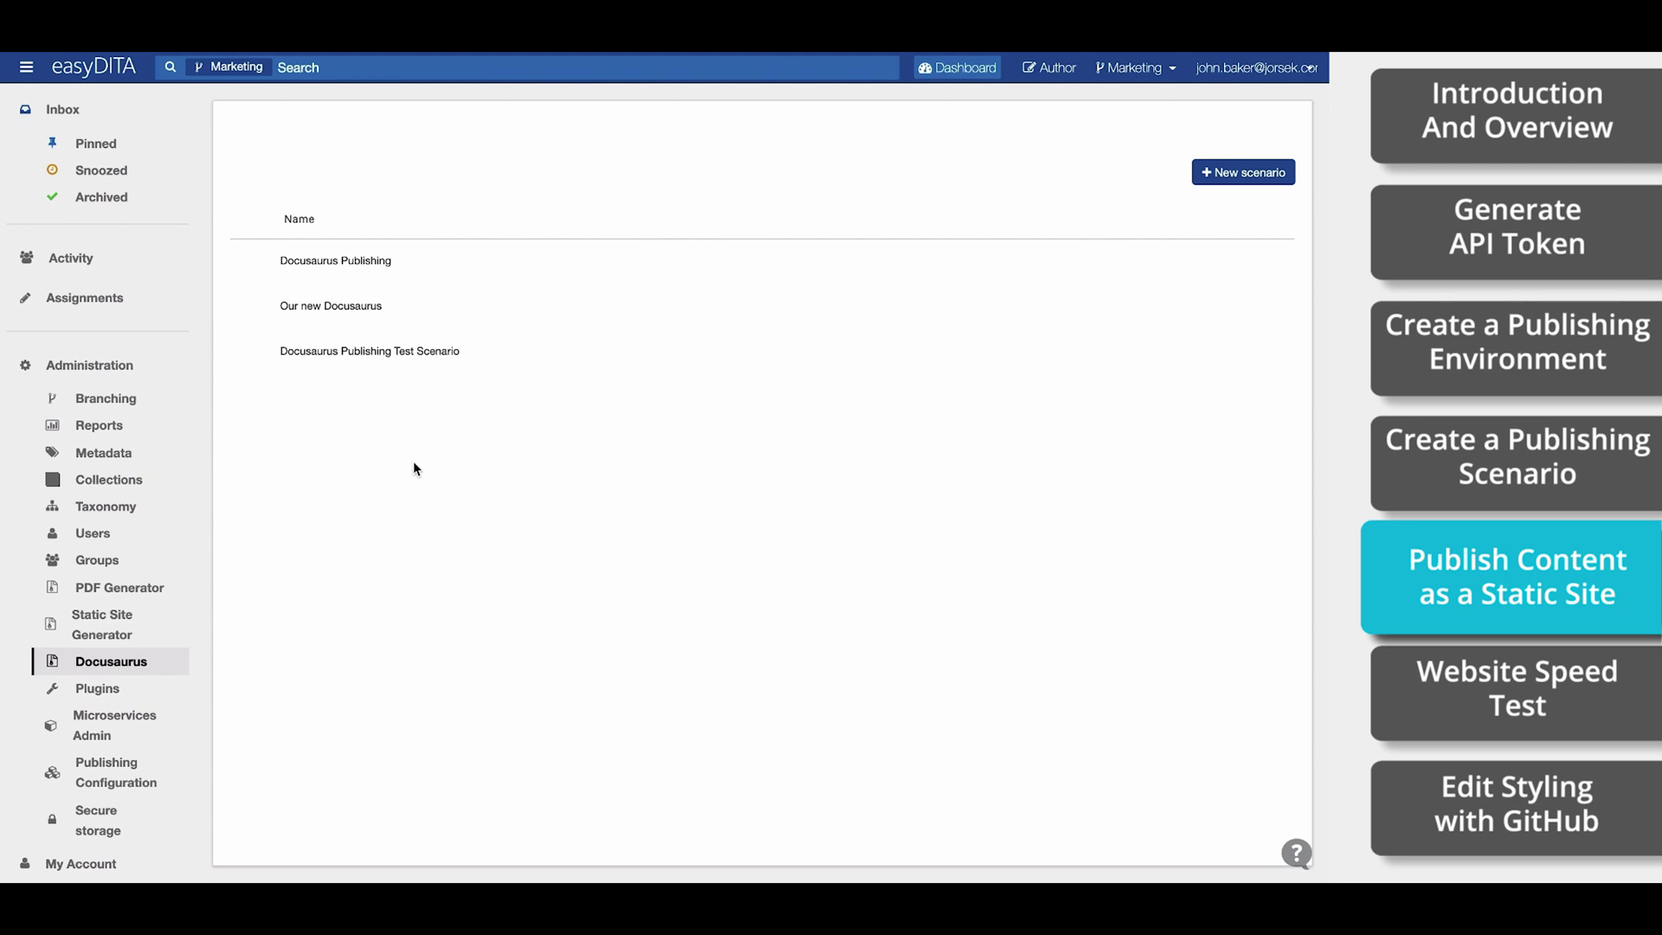
Open Thunderbird.ditamap in the editor, review its topics, and bring up its Publish scenarios
{"action": "left_click", "coordinate": [1051, 69]}
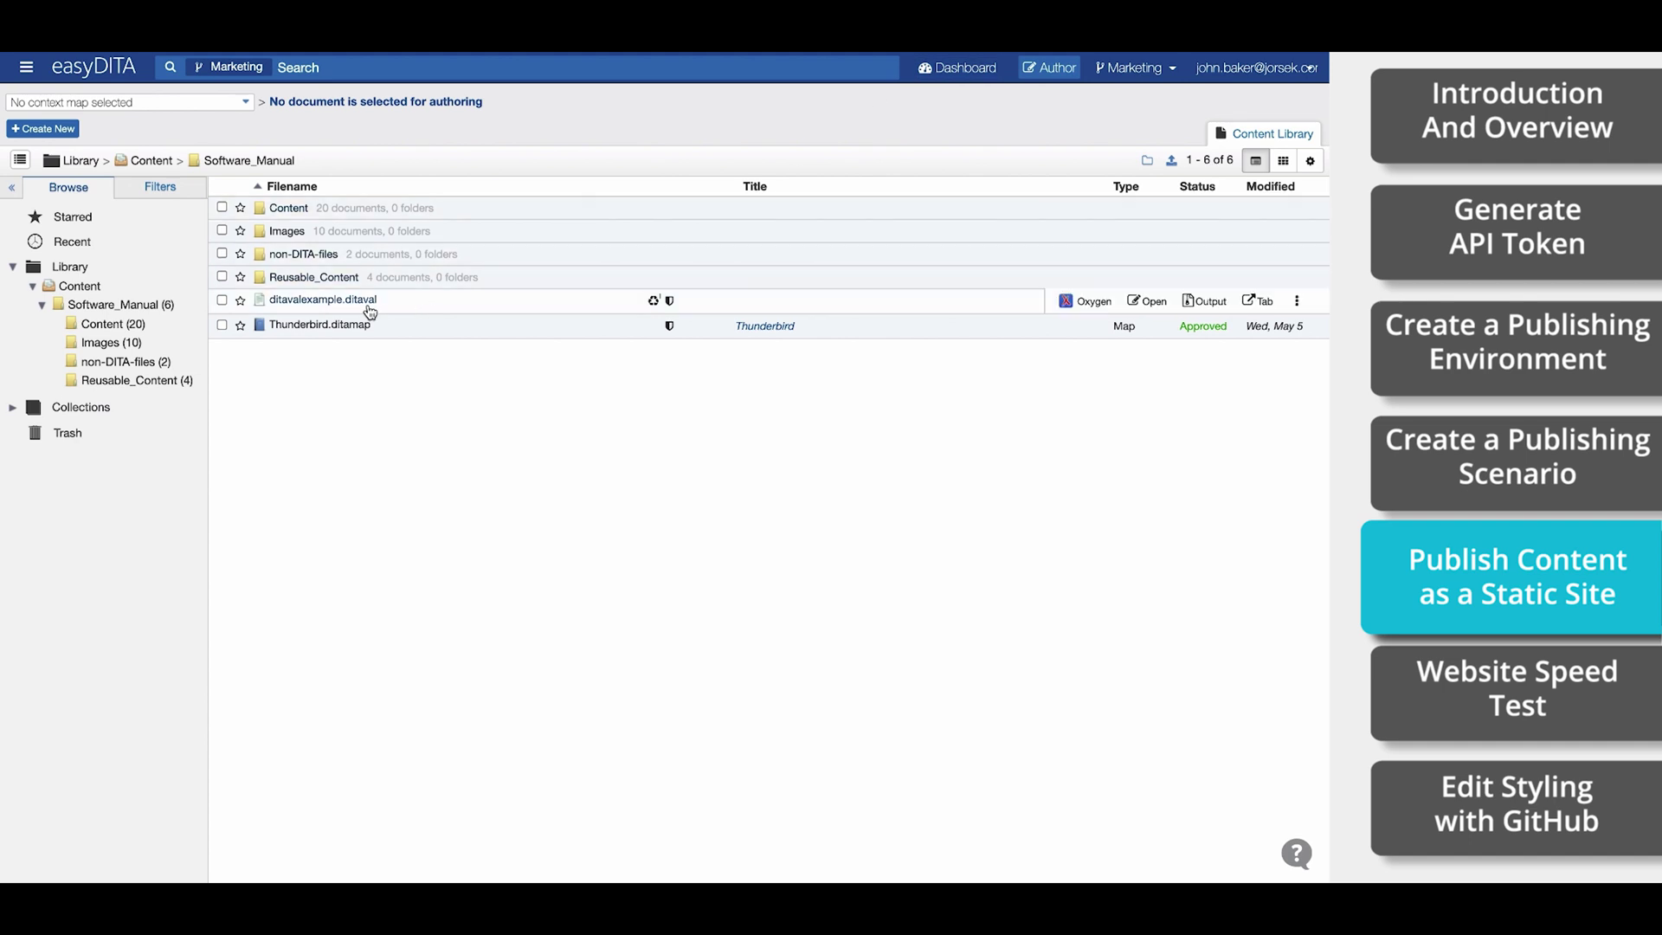
{"action": "left_click", "coordinate": [343, 330]}
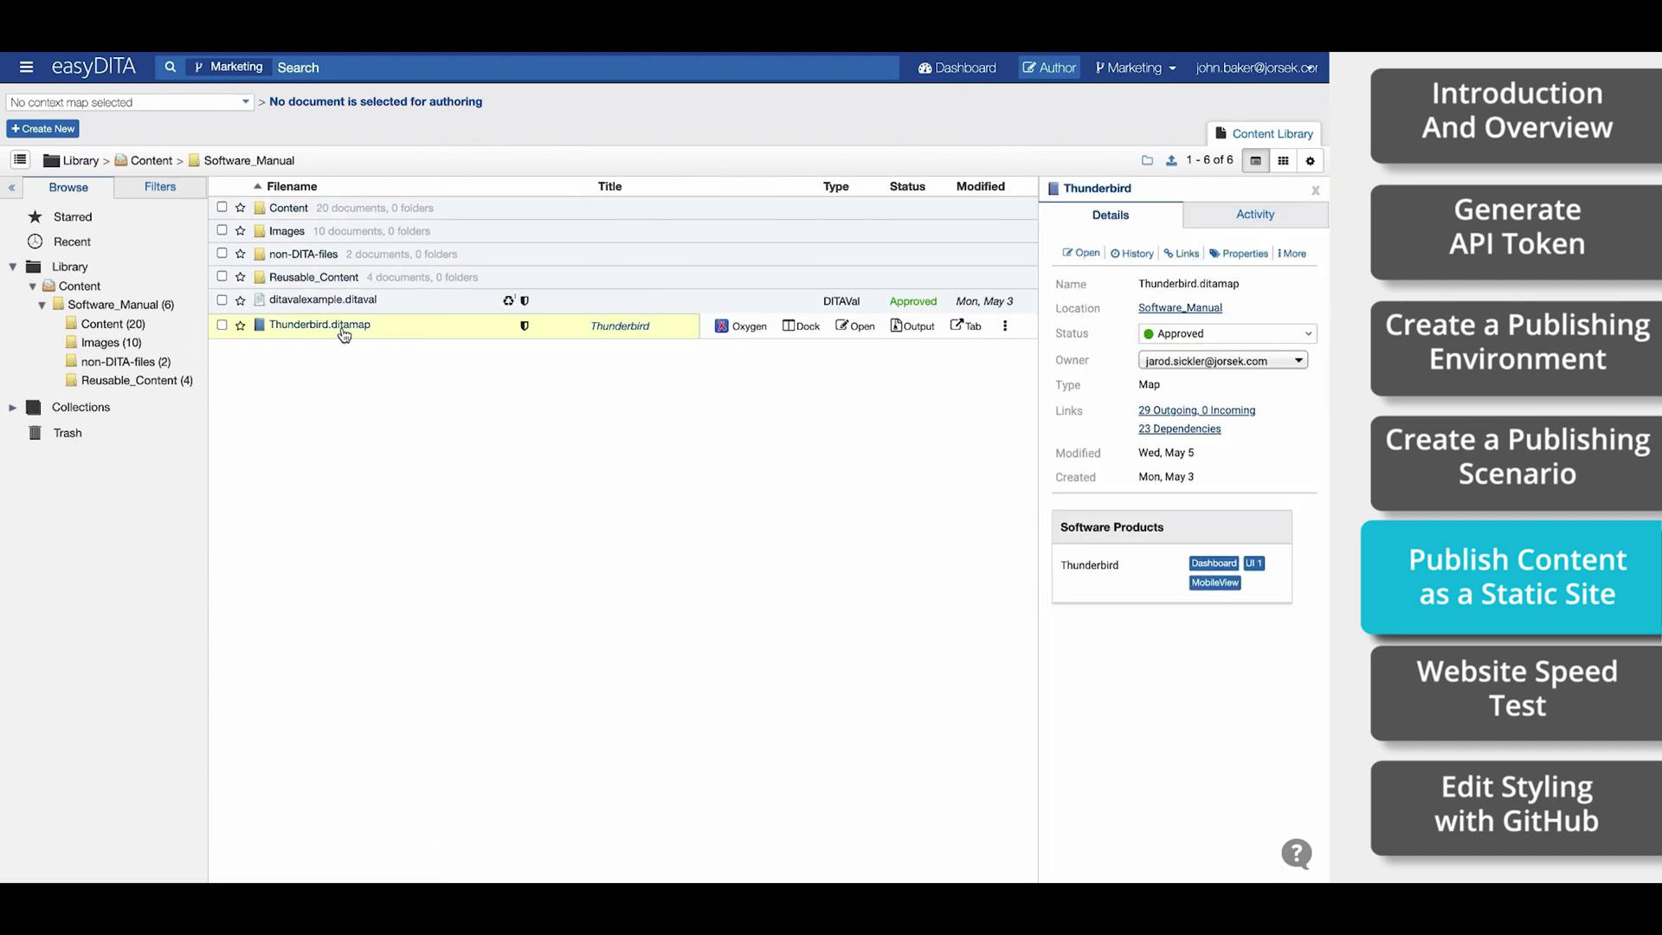
{"action": "left_click", "coordinate": [857, 329]}
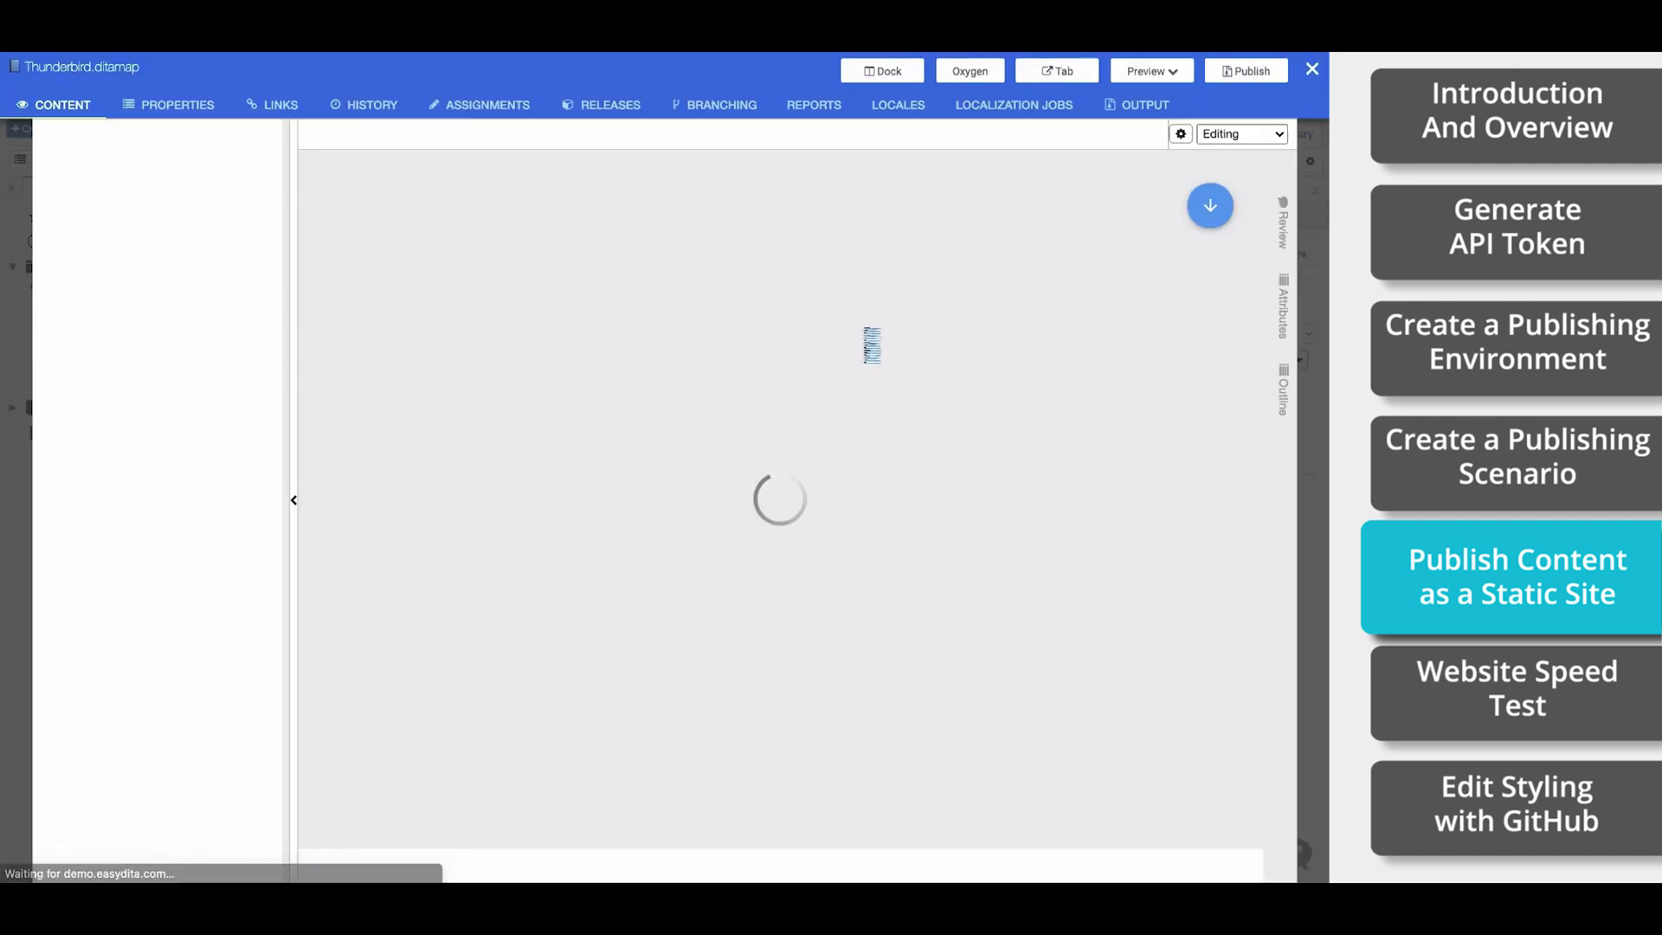
{"action": "scroll", "coordinate": [859, 356], "scroll_direction": "down", "scroll_amount": 6}
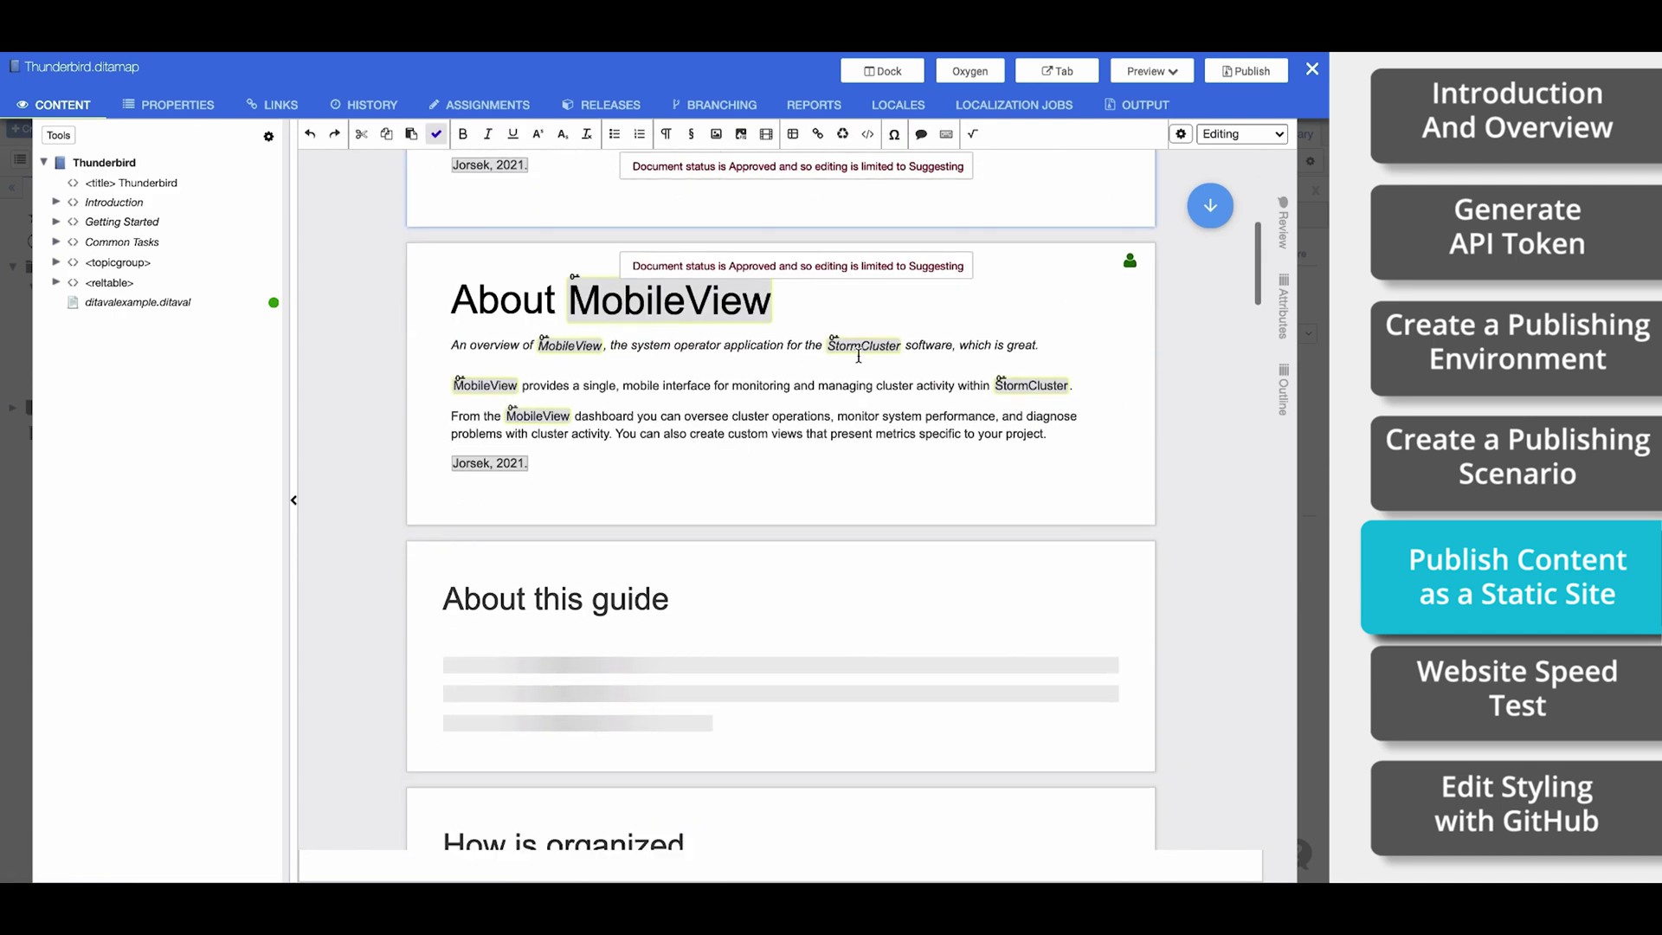
{"action": "scroll", "coordinate": [859, 356], "scroll_direction": "down", "scroll_amount": 10}
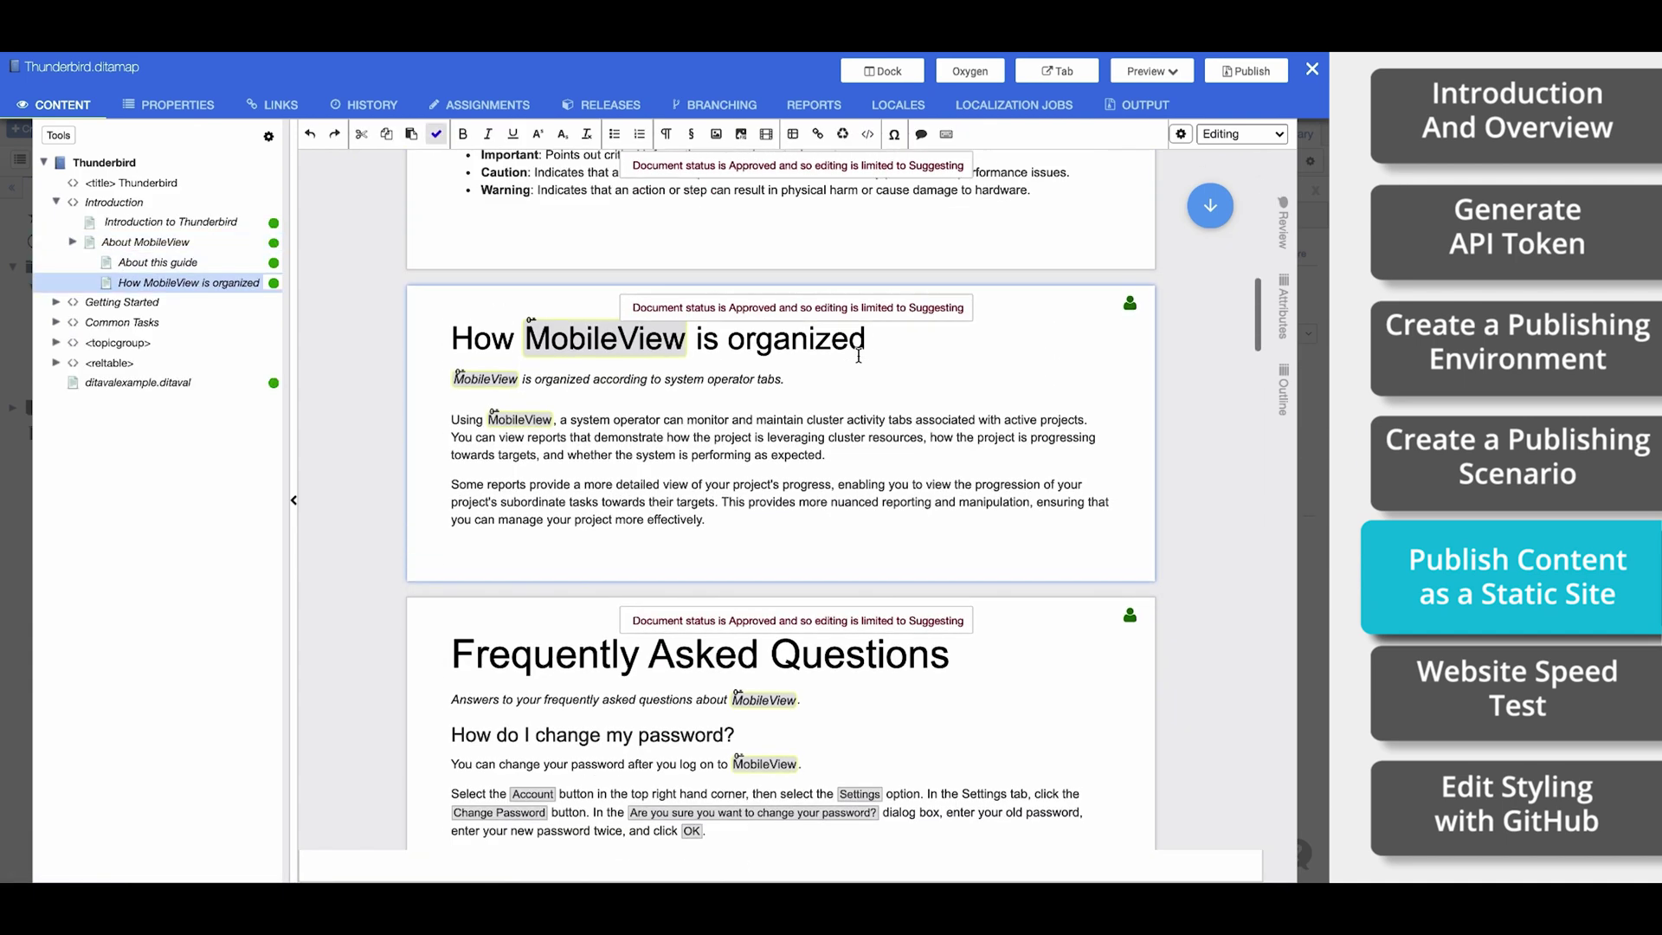
{"action": "scroll", "coordinate": [858, 356], "scroll_direction": "up", "scroll_amount": 15}
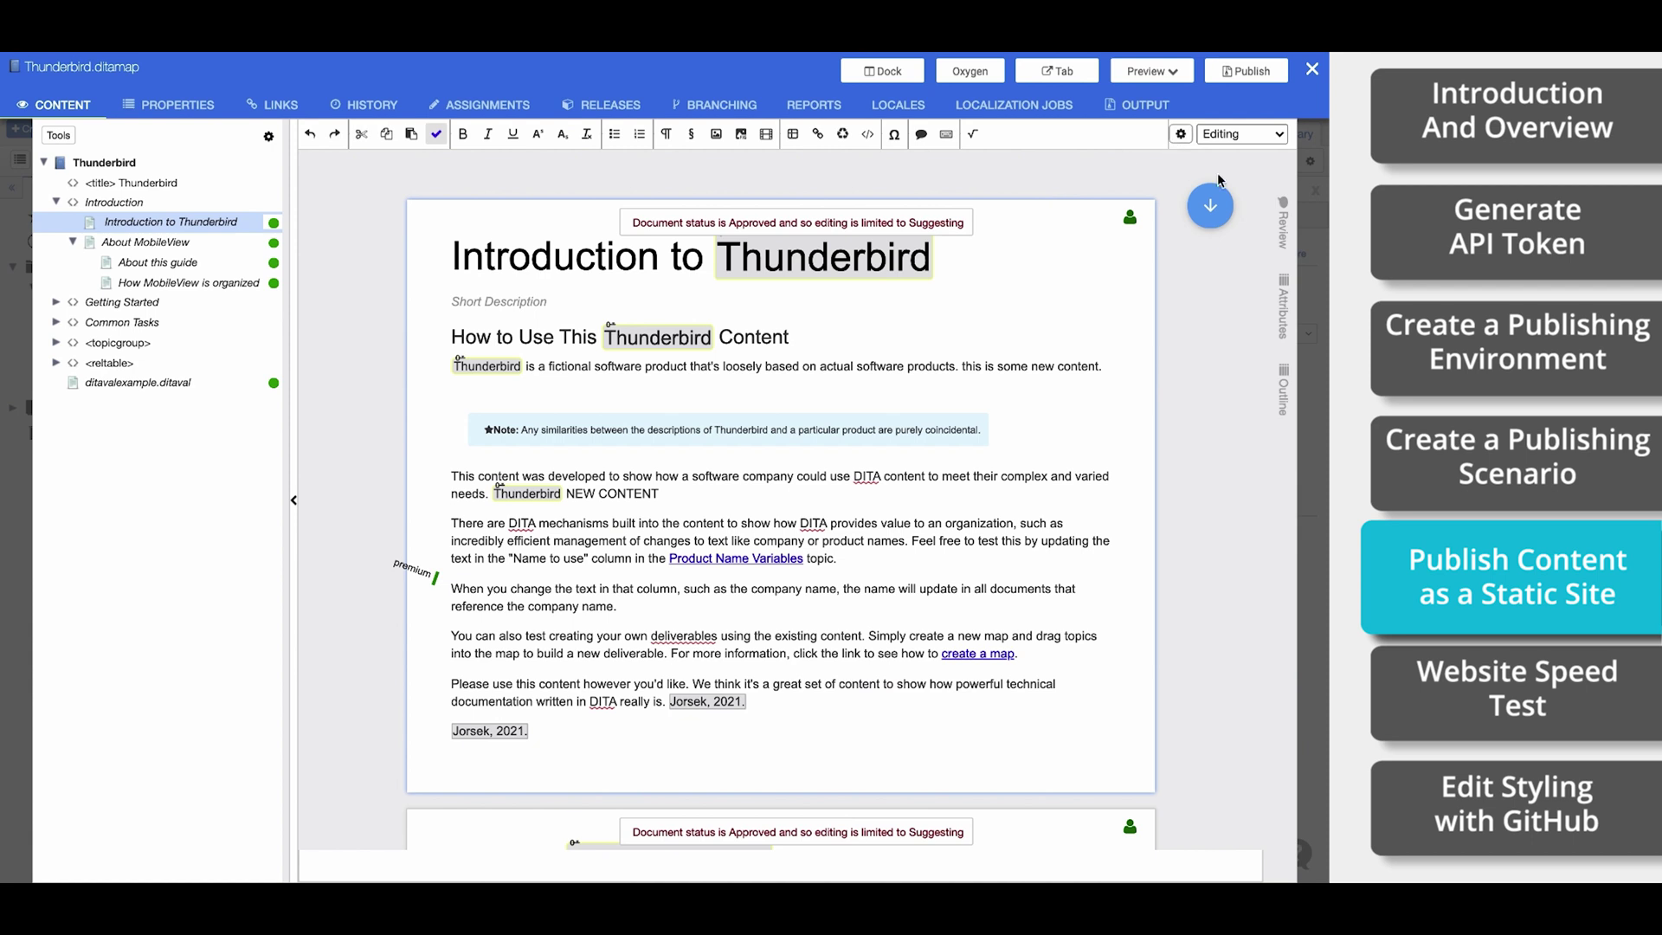
{"action": "left_click", "coordinate": [1246, 78]}
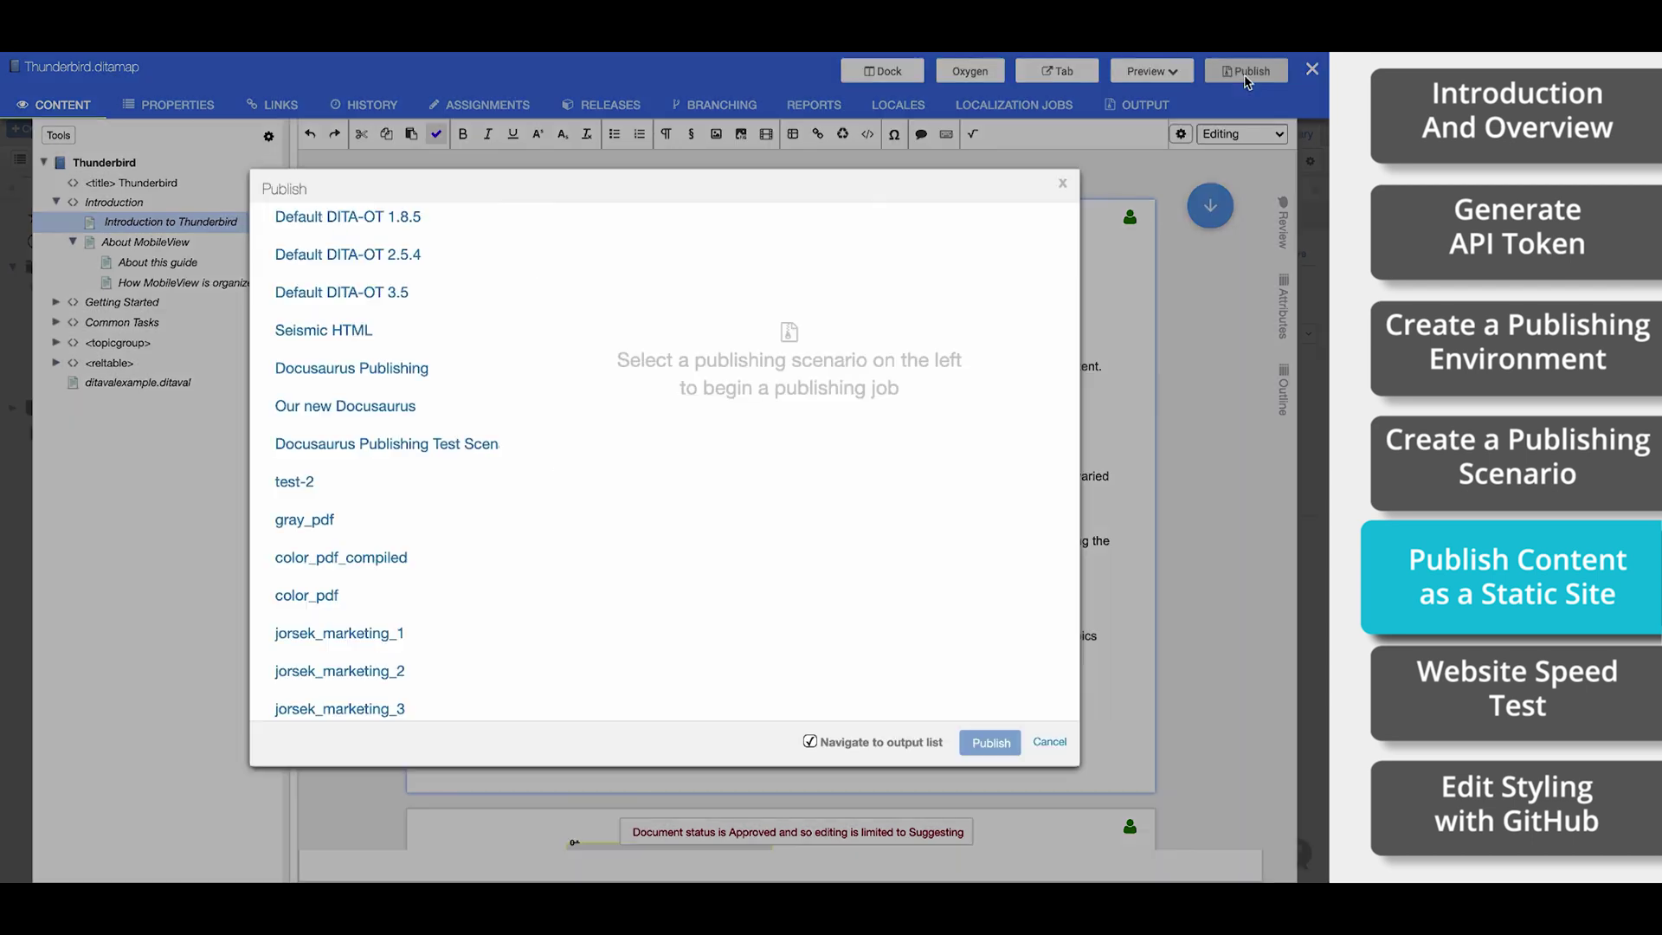
Choose the Docusaurus Publishing Test scenario with the description 'This is a test of the docusaurus publishing system'
{"action": "left_click", "coordinate": [416, 454]}
{"action": "left_click", "coordinate": [603, 263]}
{"action": "type", "text": "This is a tes"}
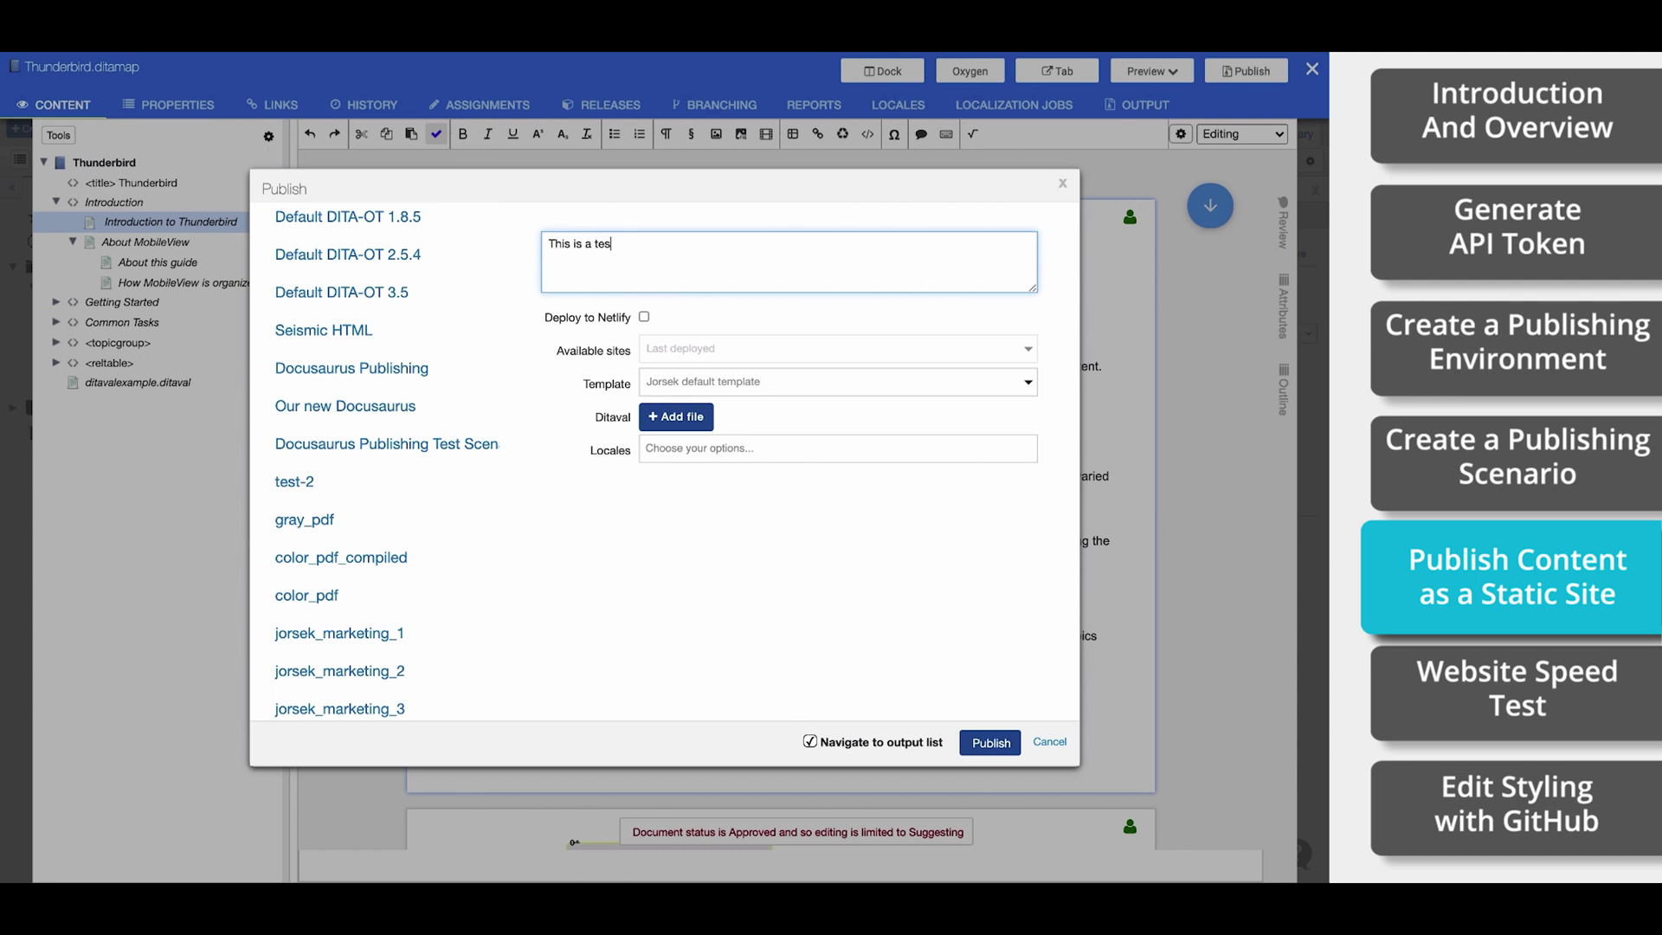
{"action": "type", "text": "t of the docusaurus publishing system"}
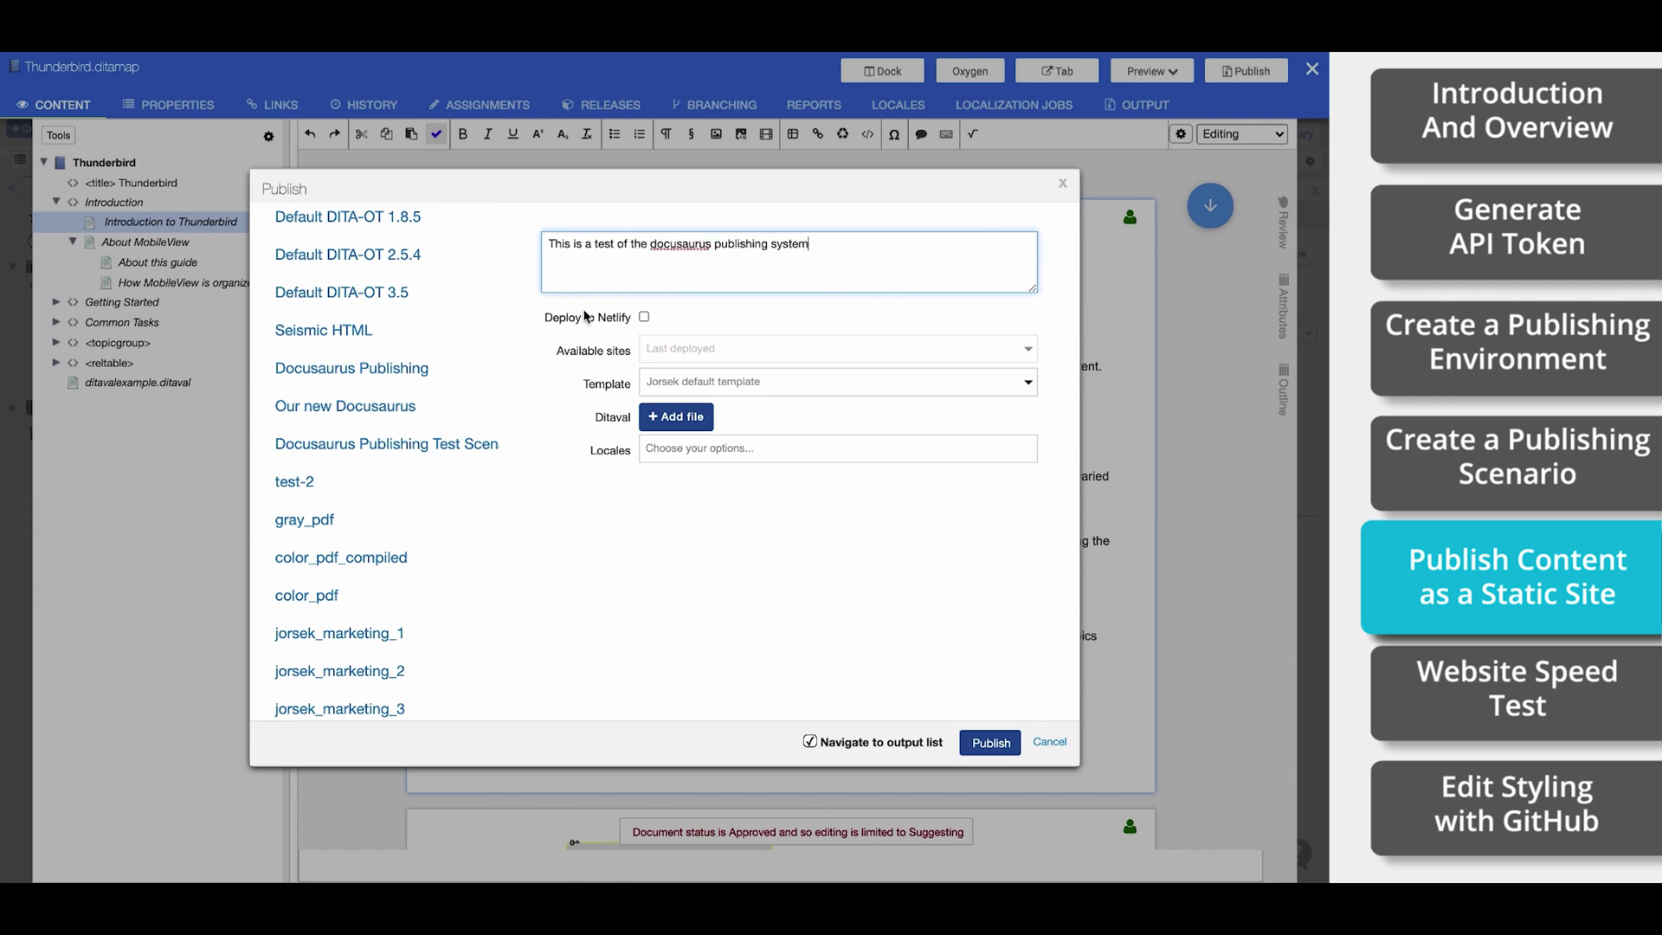
Enable Deploy to Netlify, keeping Last deployed and the Jorsek default template, and publish
{"action": "left_click", "coordinate": [644, 317]}
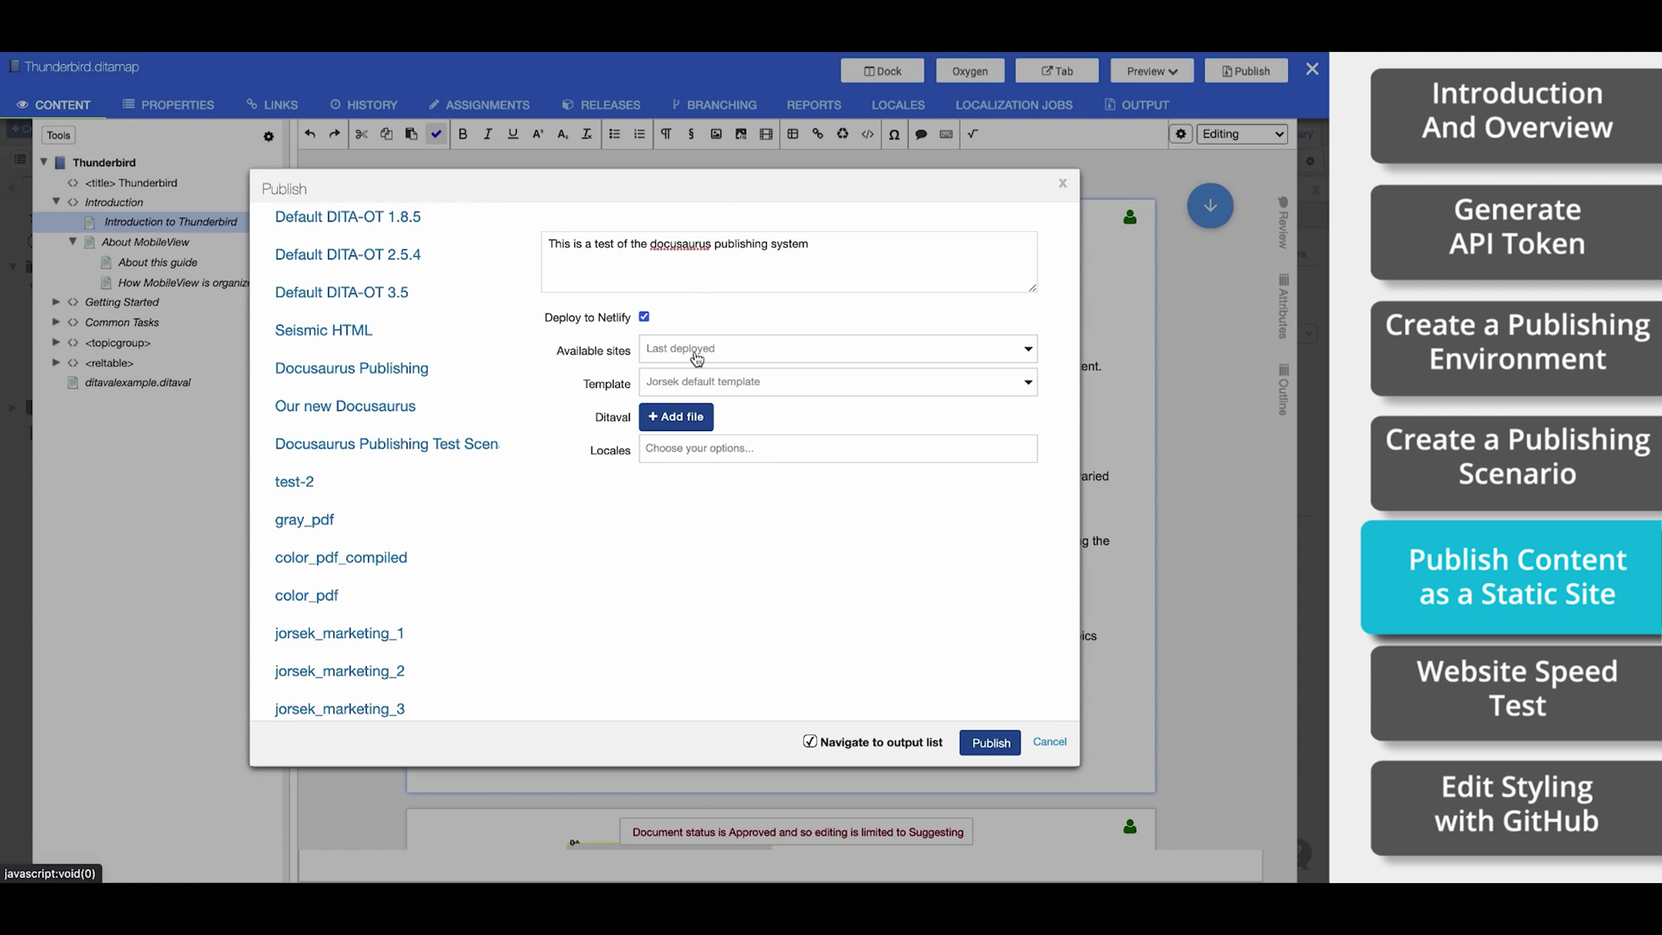
{"action": "left_click", "coordinate": [697, 355]}
{"action": "left_click", "coordinate": [696, 355]}
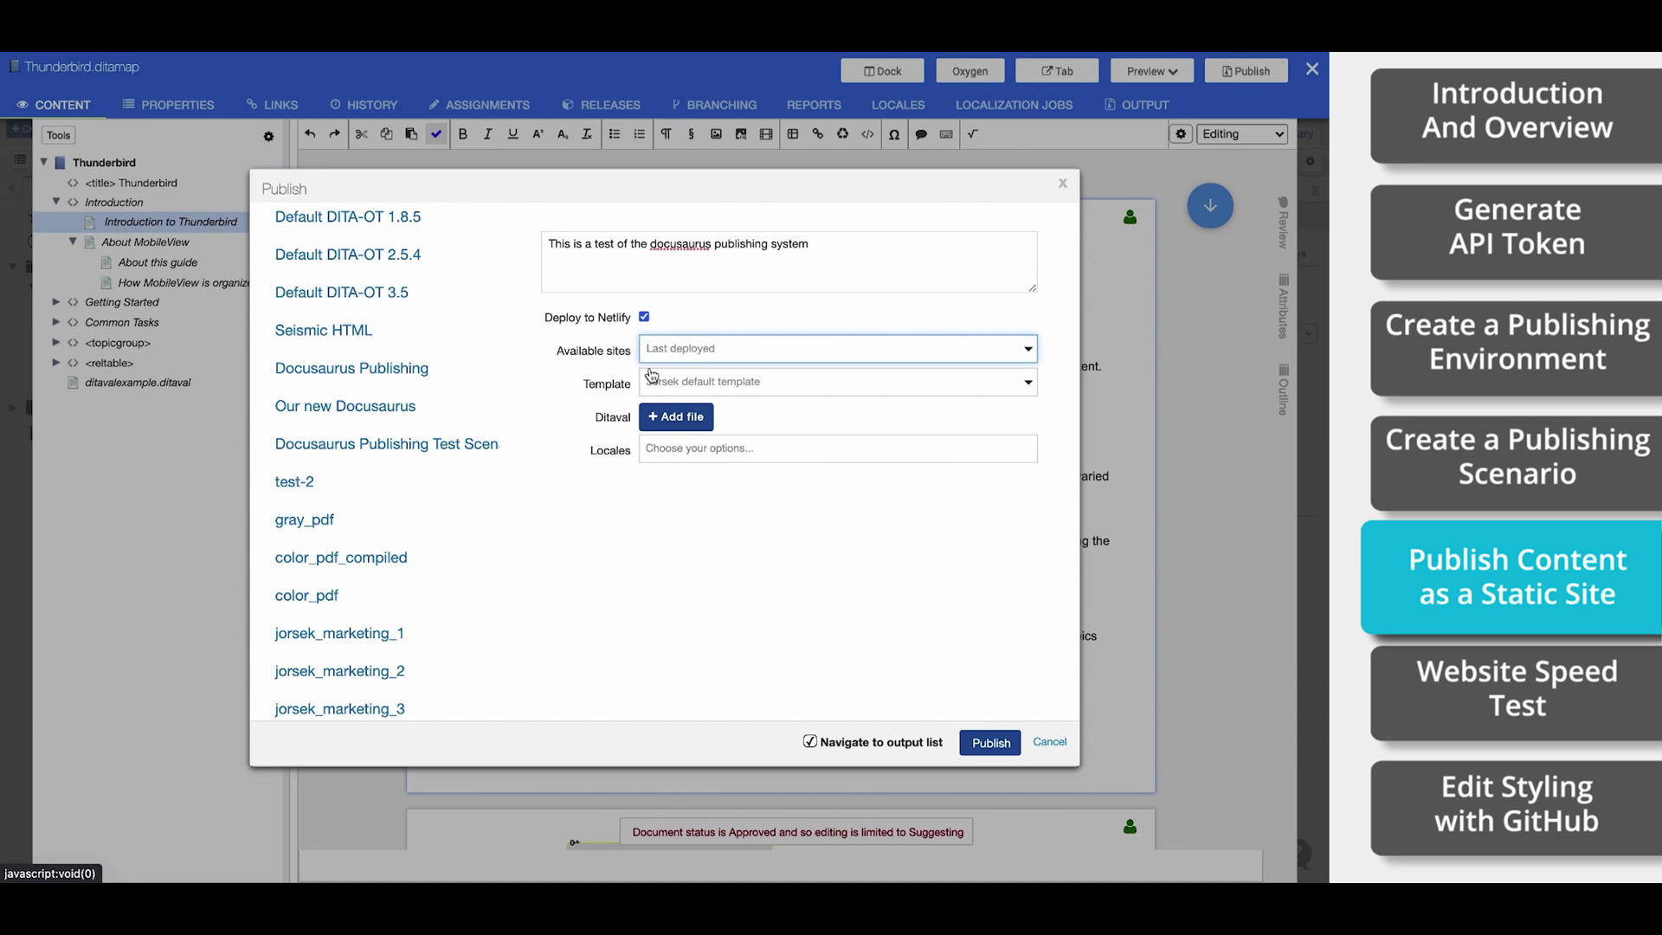
{"action": "left_click", "coordinate": [702, 390]}
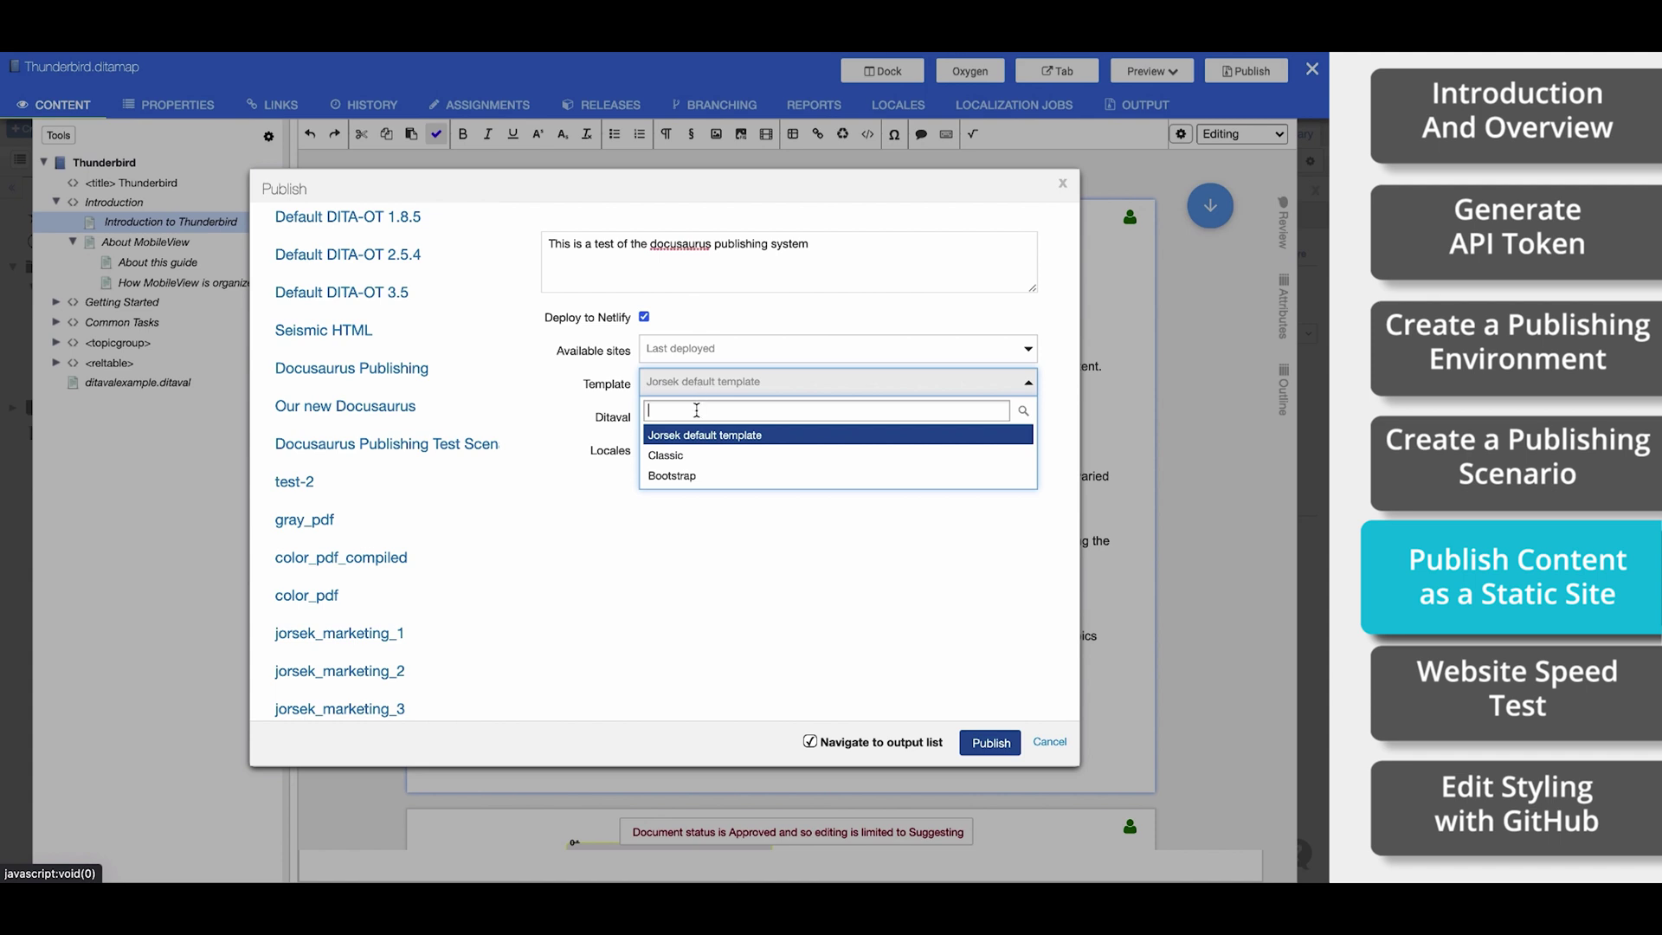
{"action": "left_click", "coordinate": [709, 443]}
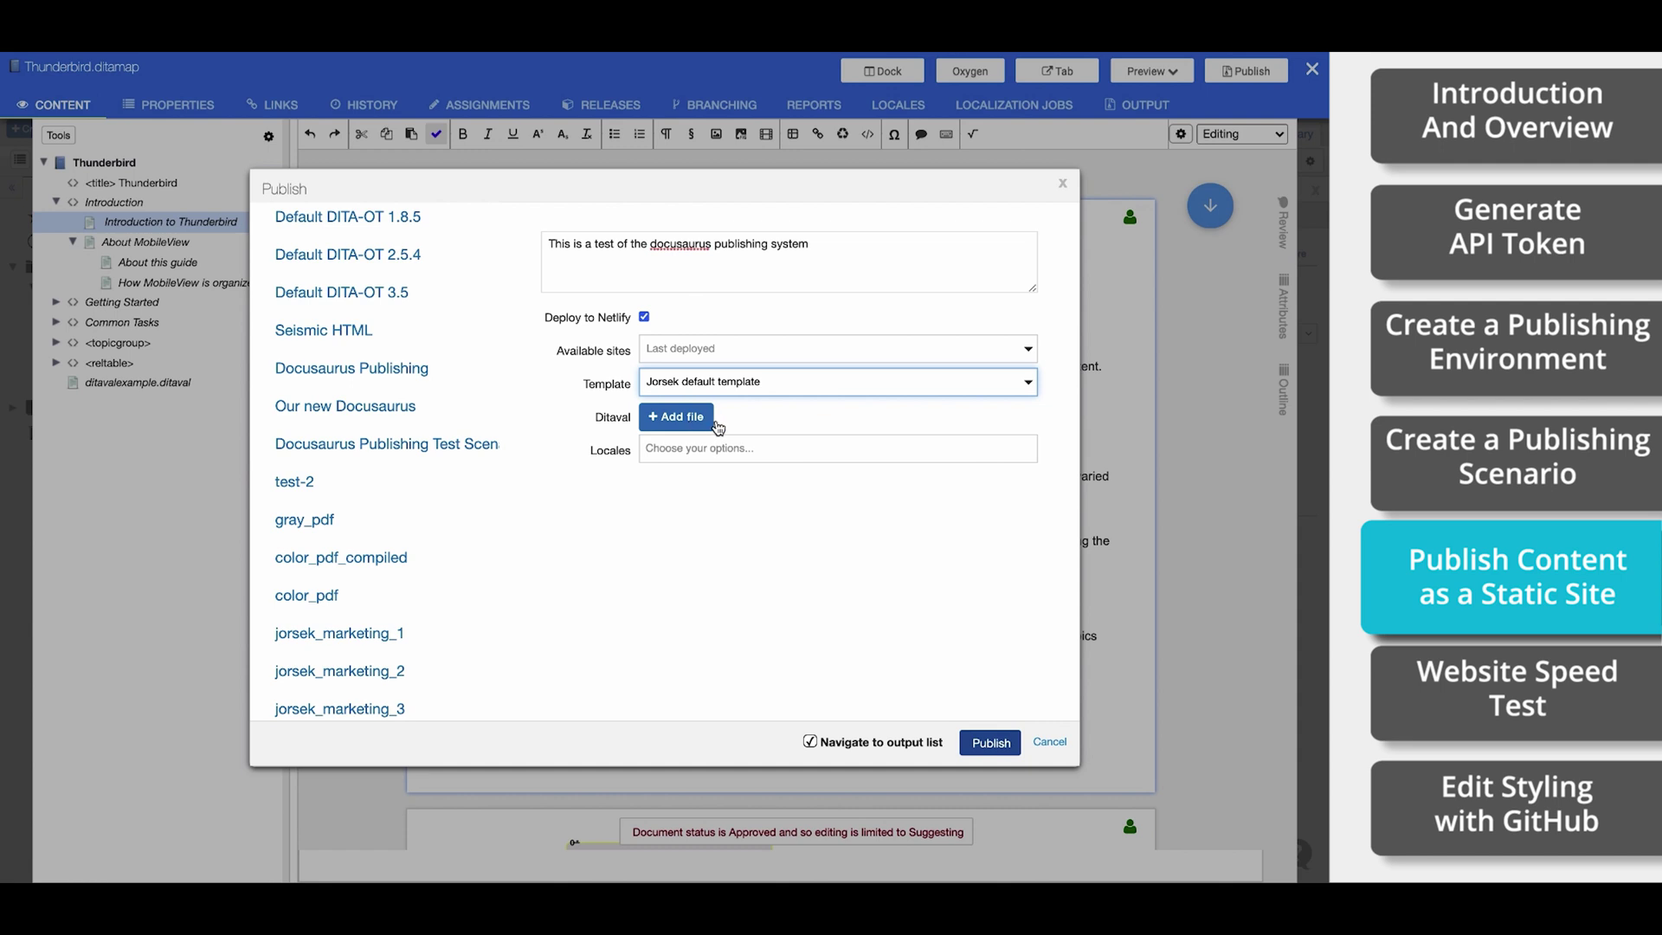
{"action": "left_click", "coordinate": [680, 452]}
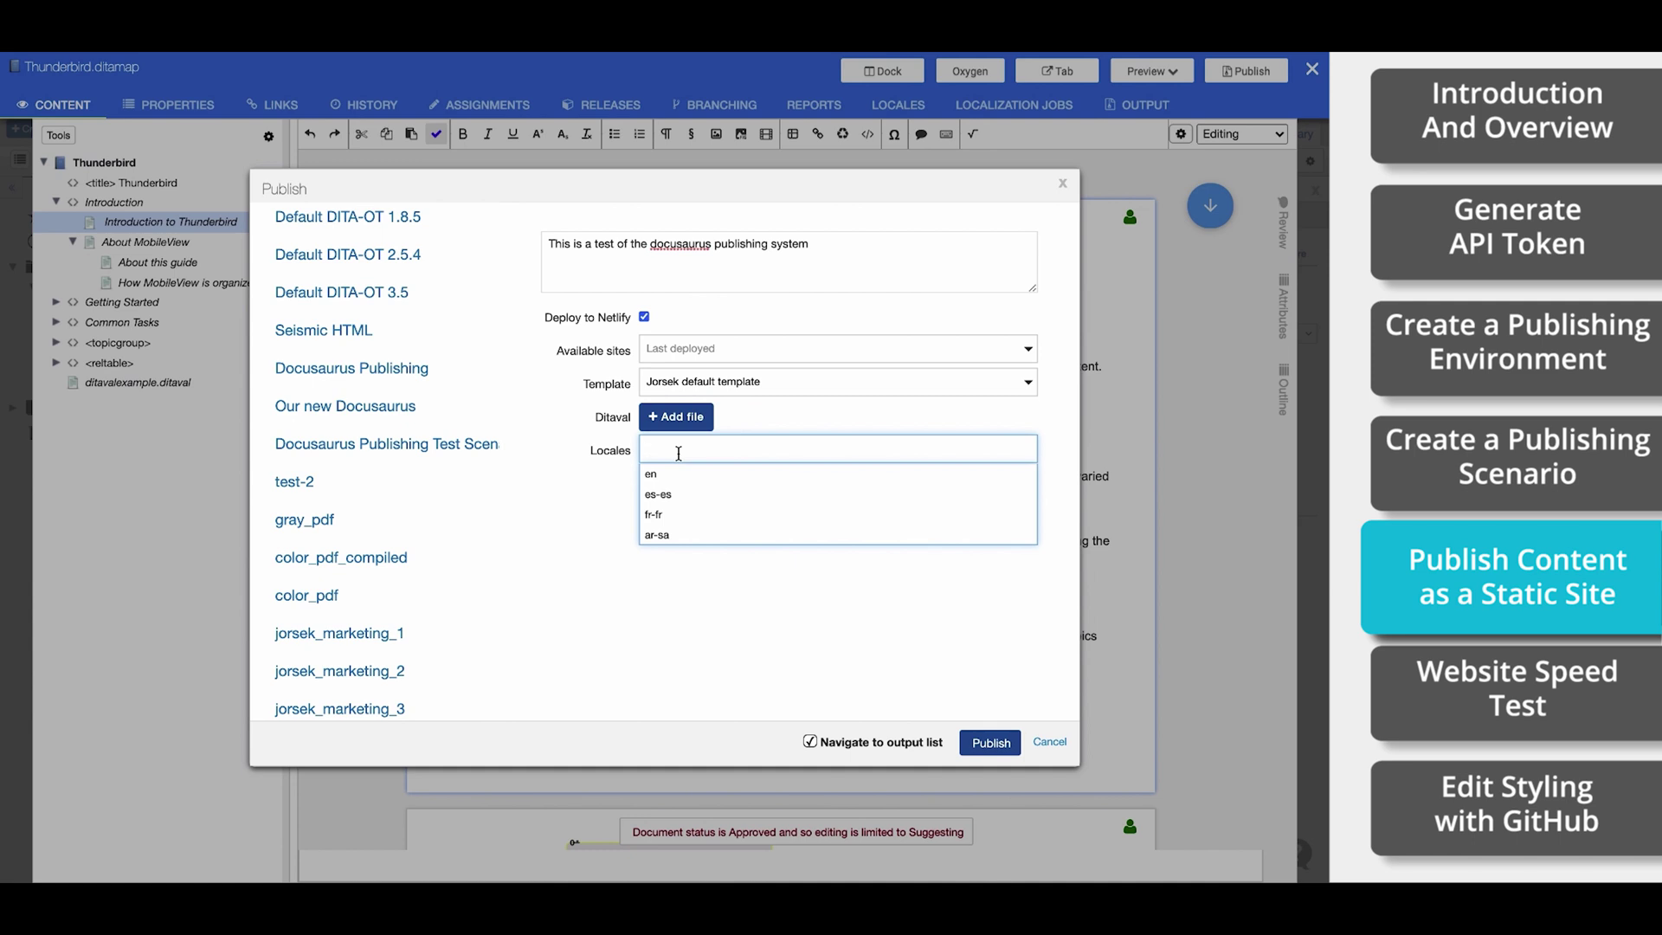
{"action": "left_click", "coordinate": [609, 450]}
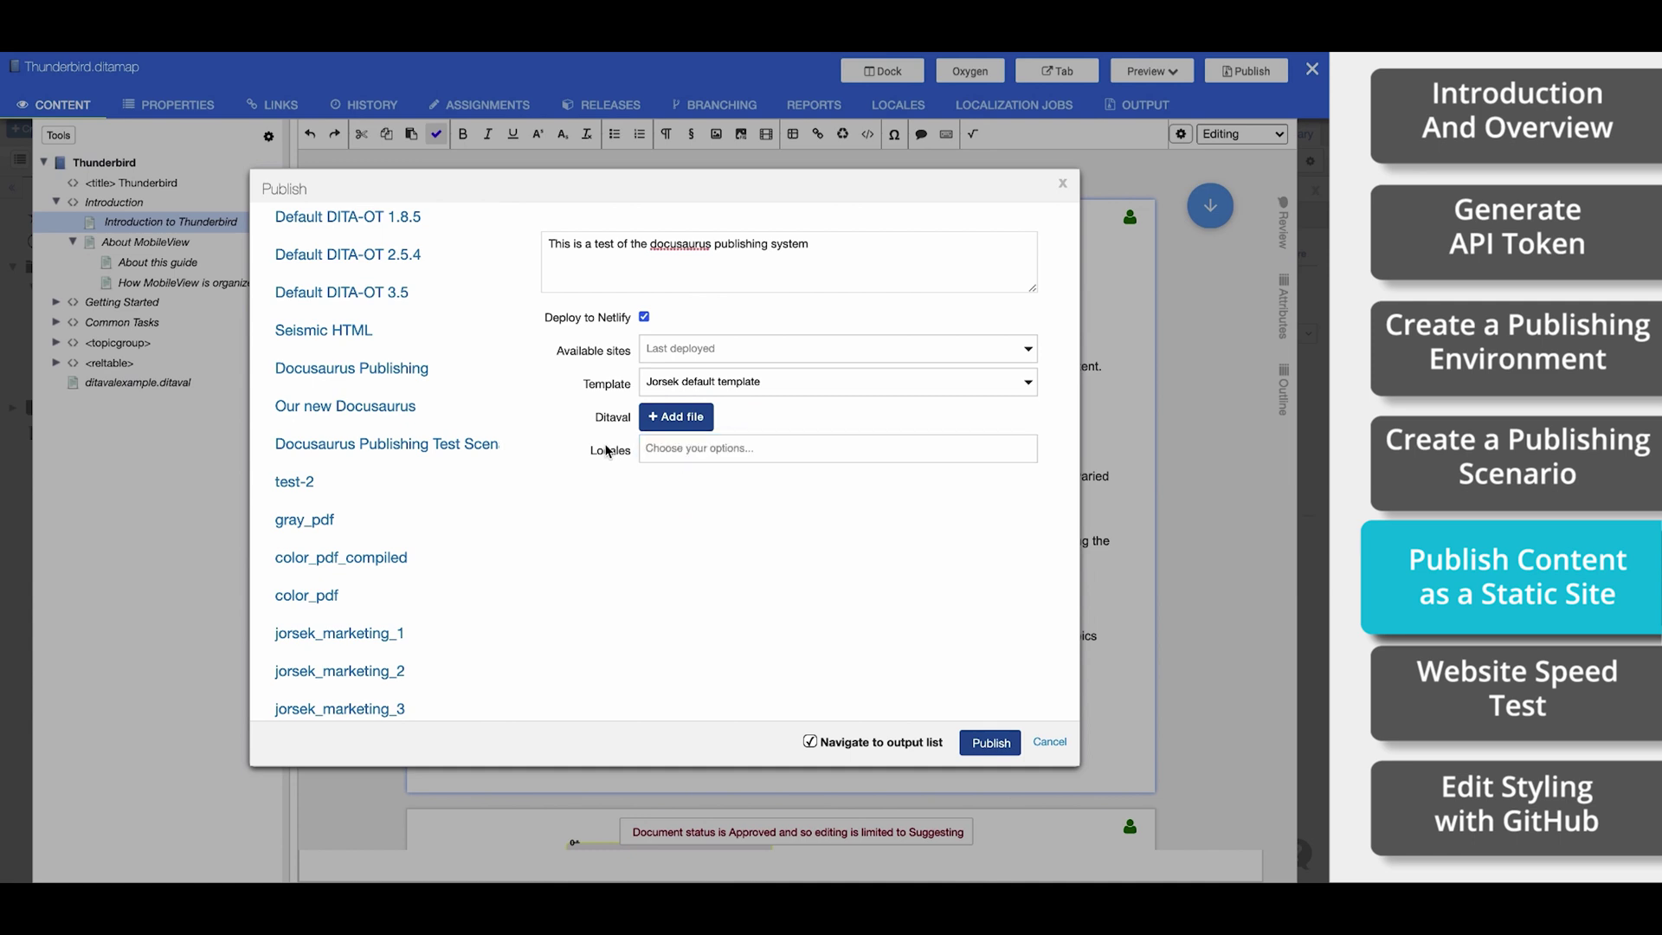
{"action": "left_click", "coordinate": [990, 746]}
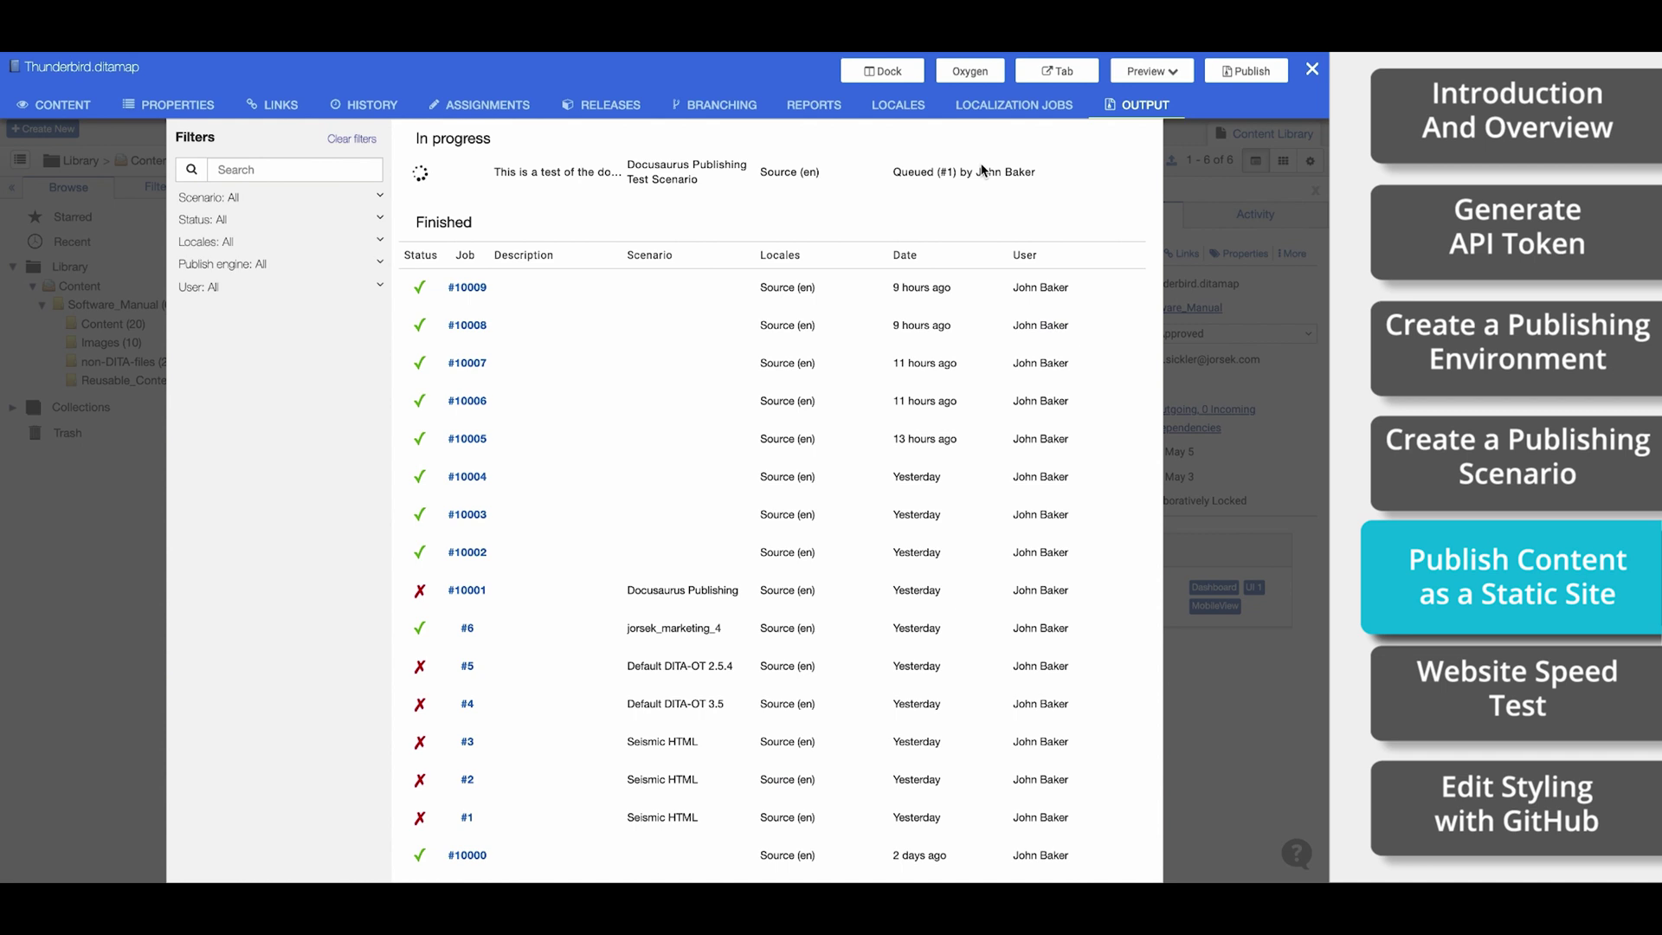
Open finished job #10010 from the Output list and follow its netlify.app link under Key Assets
{"action": "left_click", "coordinate": [837, 62]}
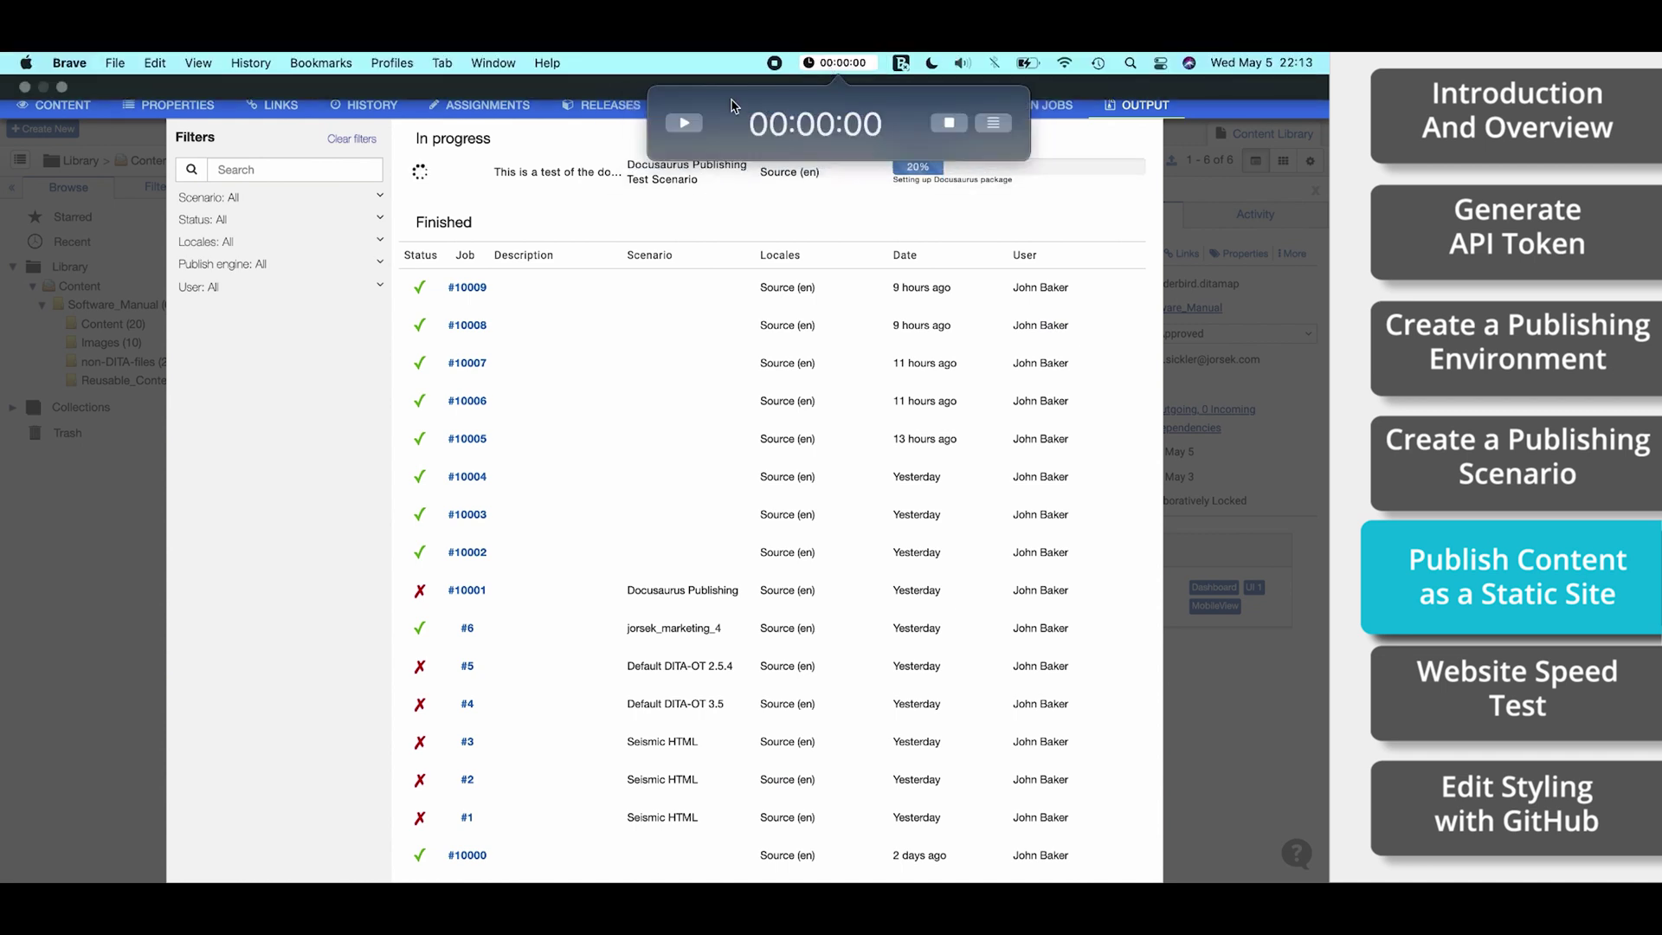
{"action": "left_click", "coordinate": [684, 123]}
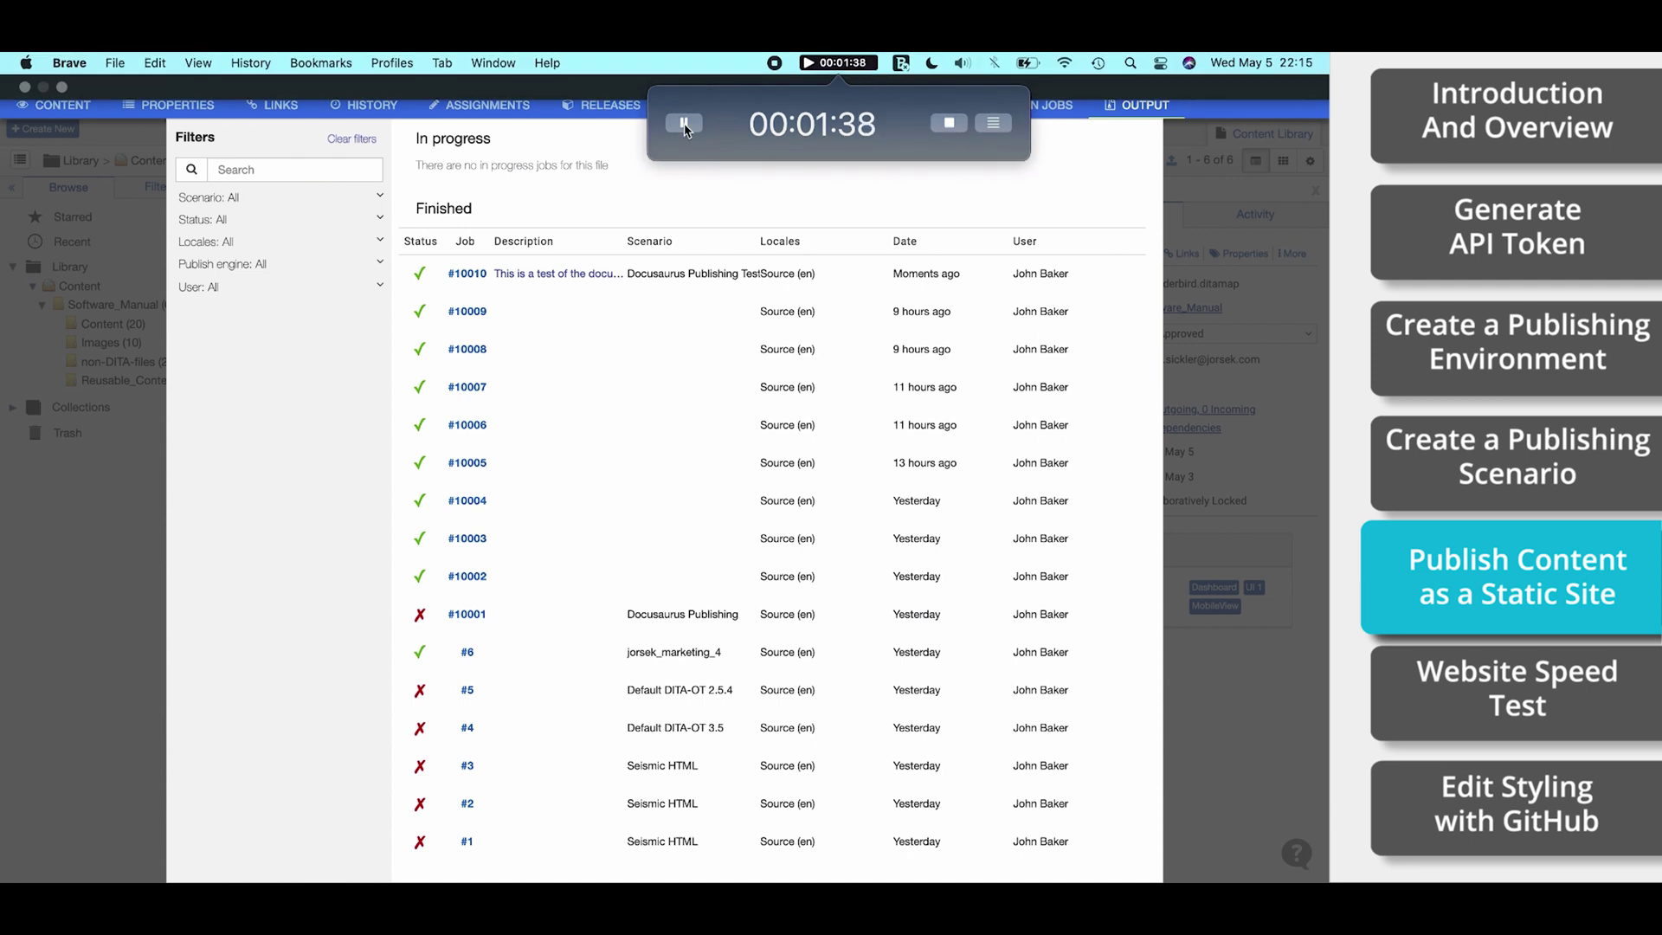
{"action": "left_click", "coordinate": [949, 124]}
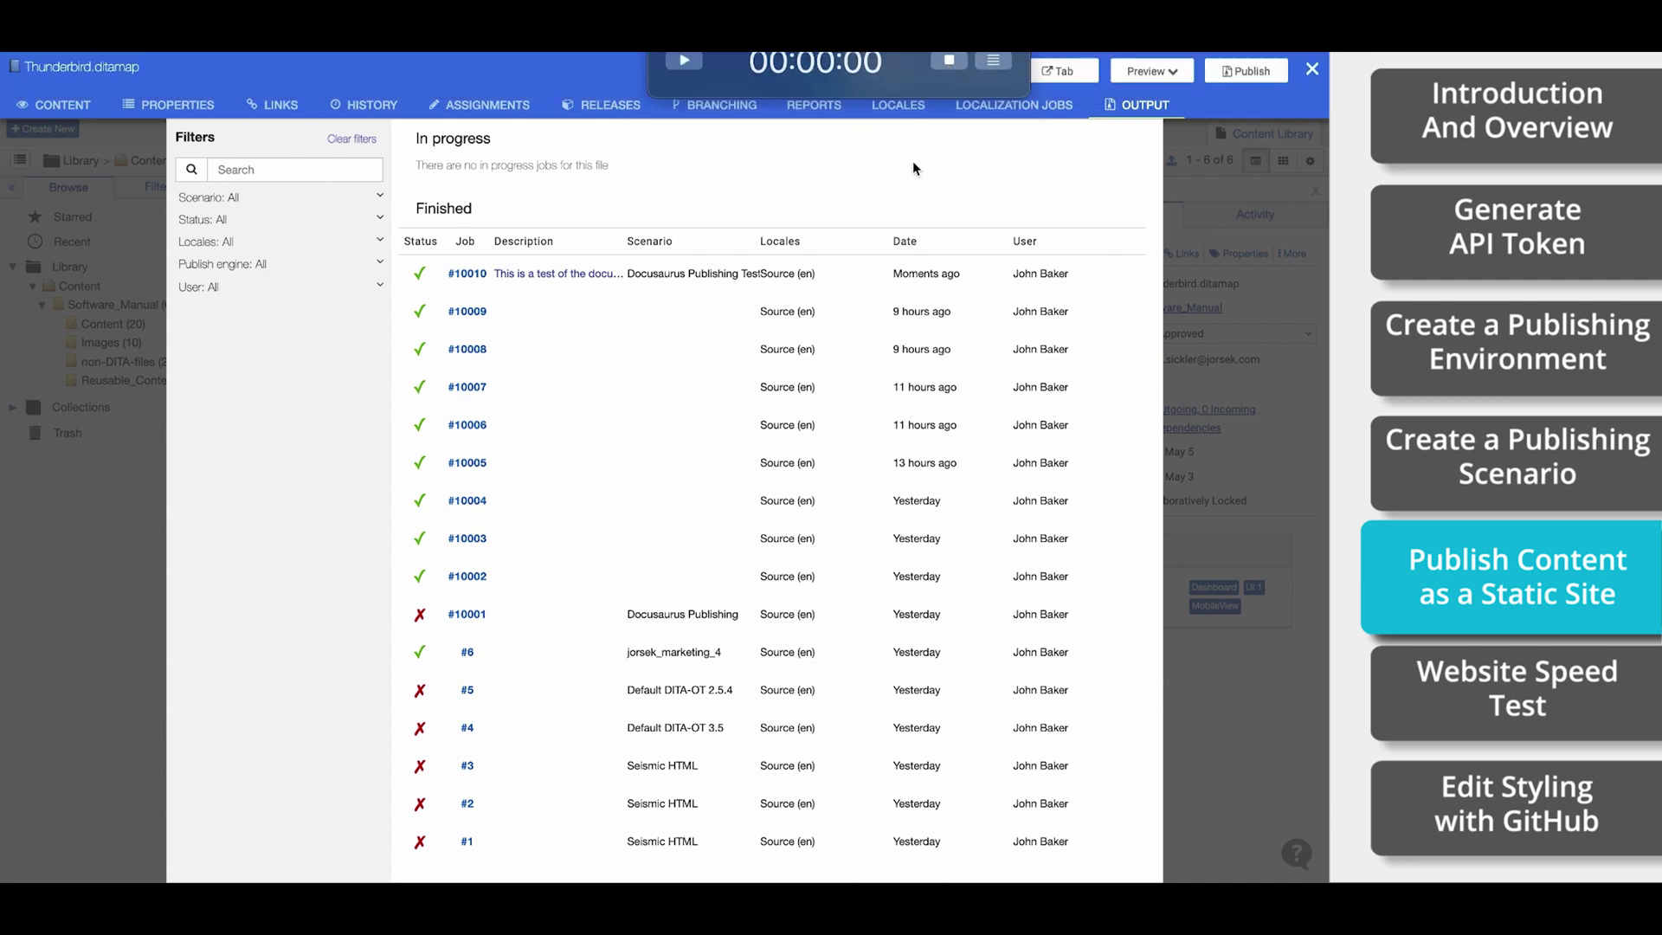
{"action": "left_click", "coordinate": [483, 275]}
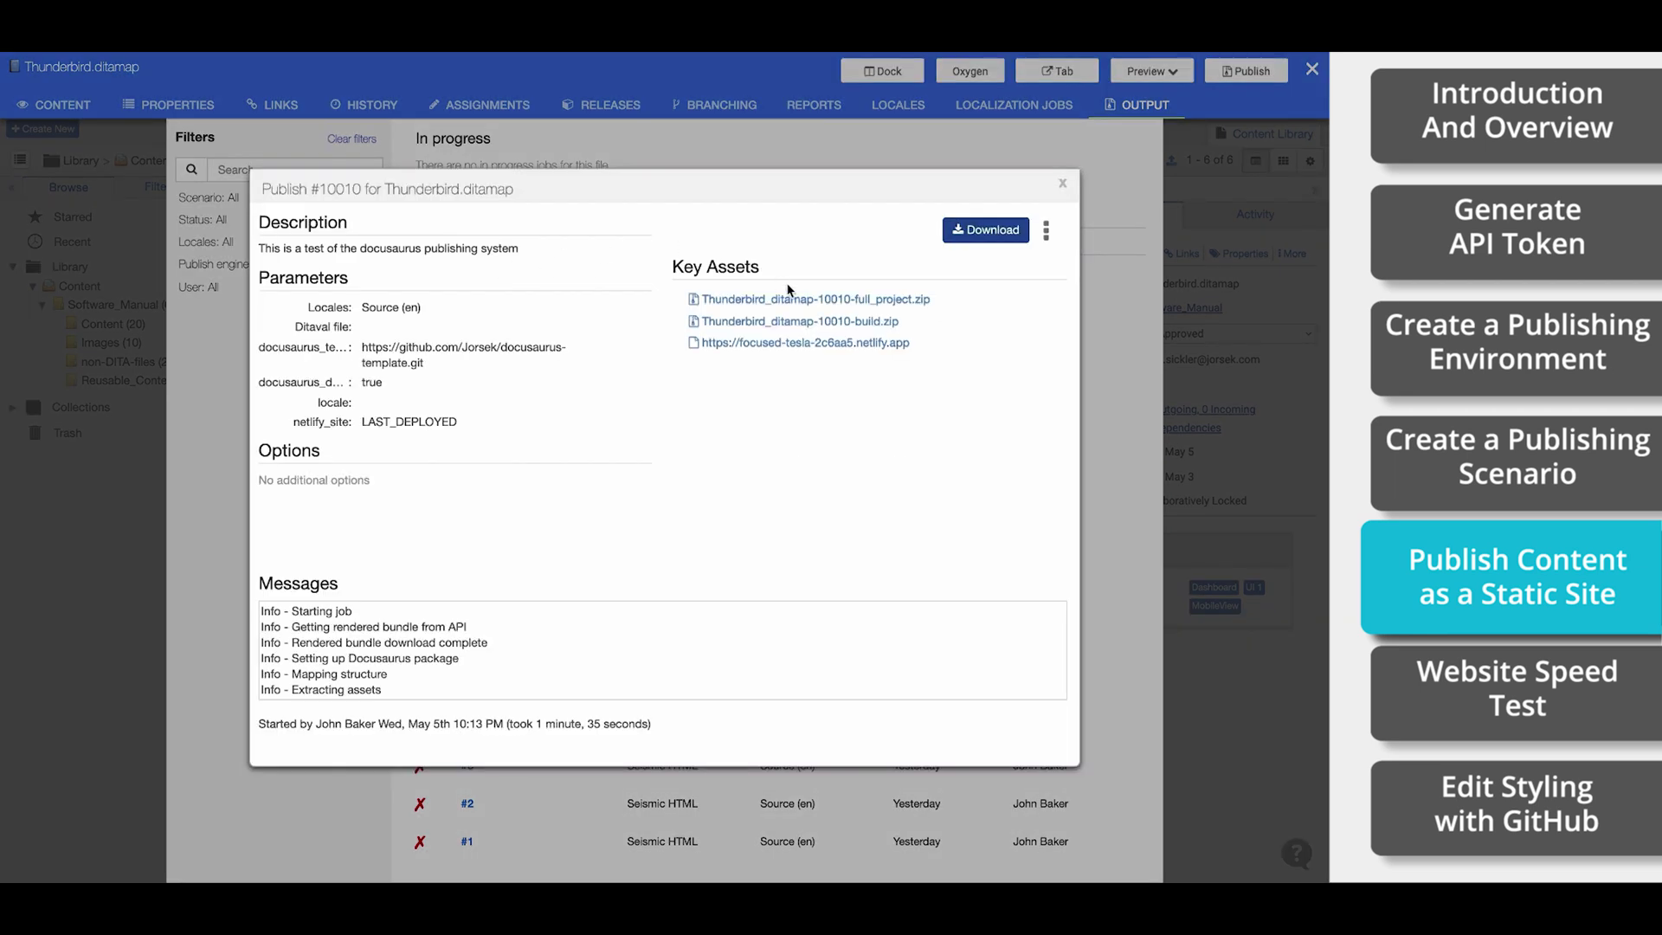
{"action": "left_click", "coordinate": [850, 342]}
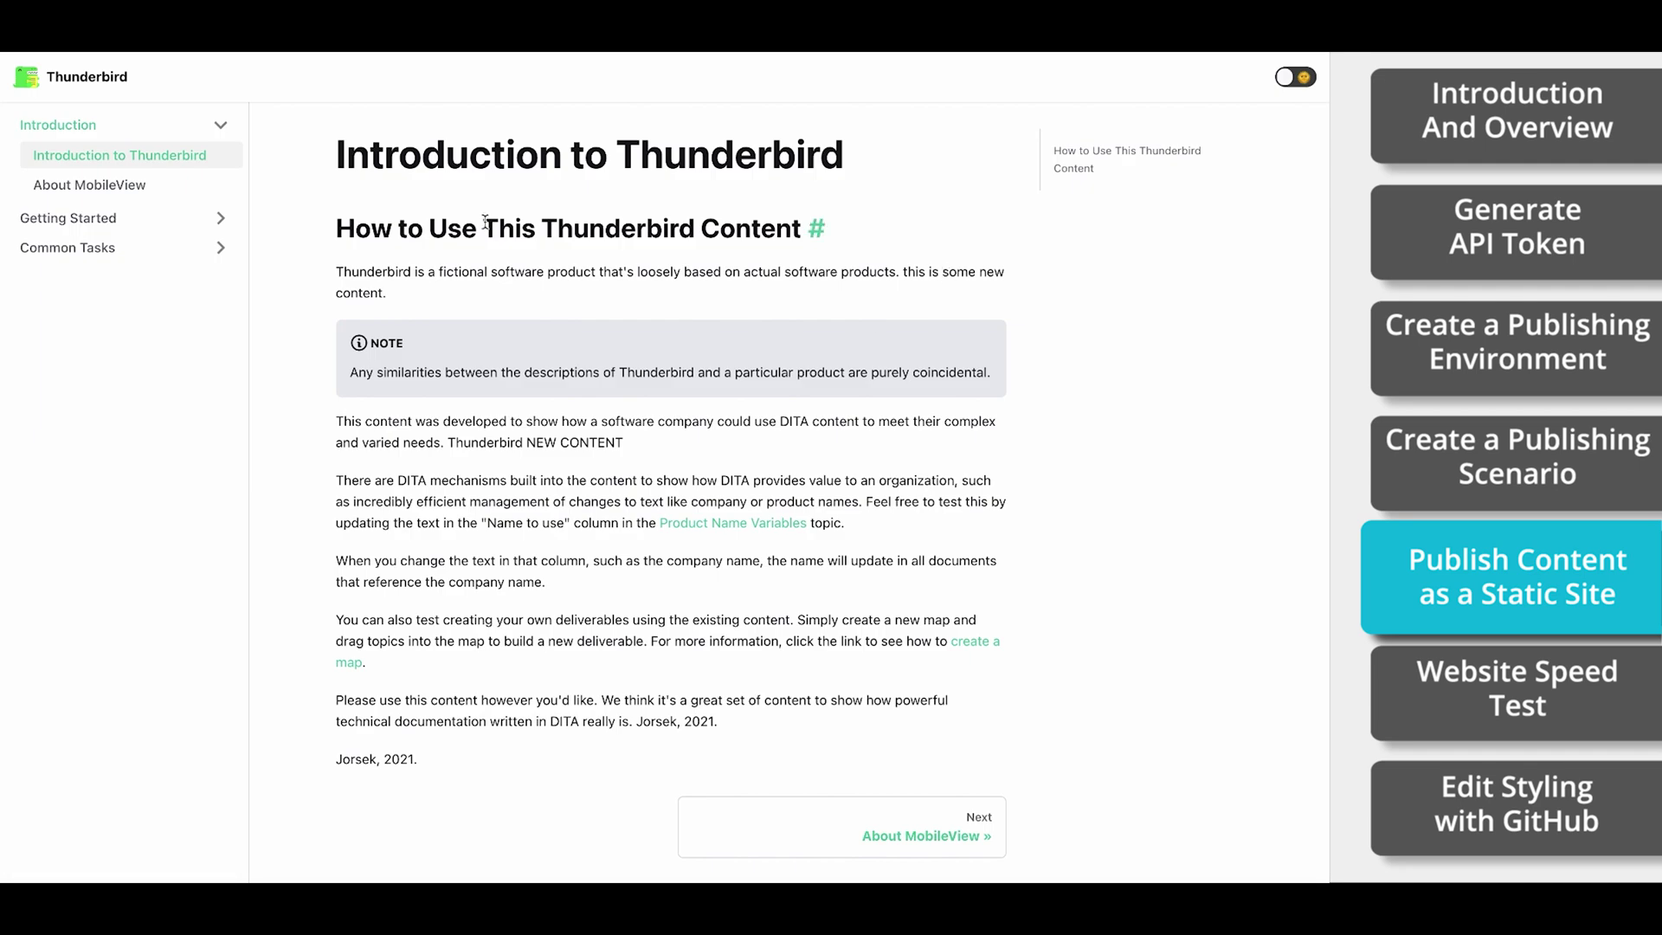
Open the live Thunderbird docs site from Netlify's focused-tesla-2c6aa5 site overview
{"action": "scroll", "coordinate": [484, 220], "scroll_direction": "down", "scroll_amount": 2}
{"action": "scroll", "coordinate": [485, 221], "scroll_direction": "up", "scroll_amount": 2}
{"action": "key", "text": "ctrl+Up"}
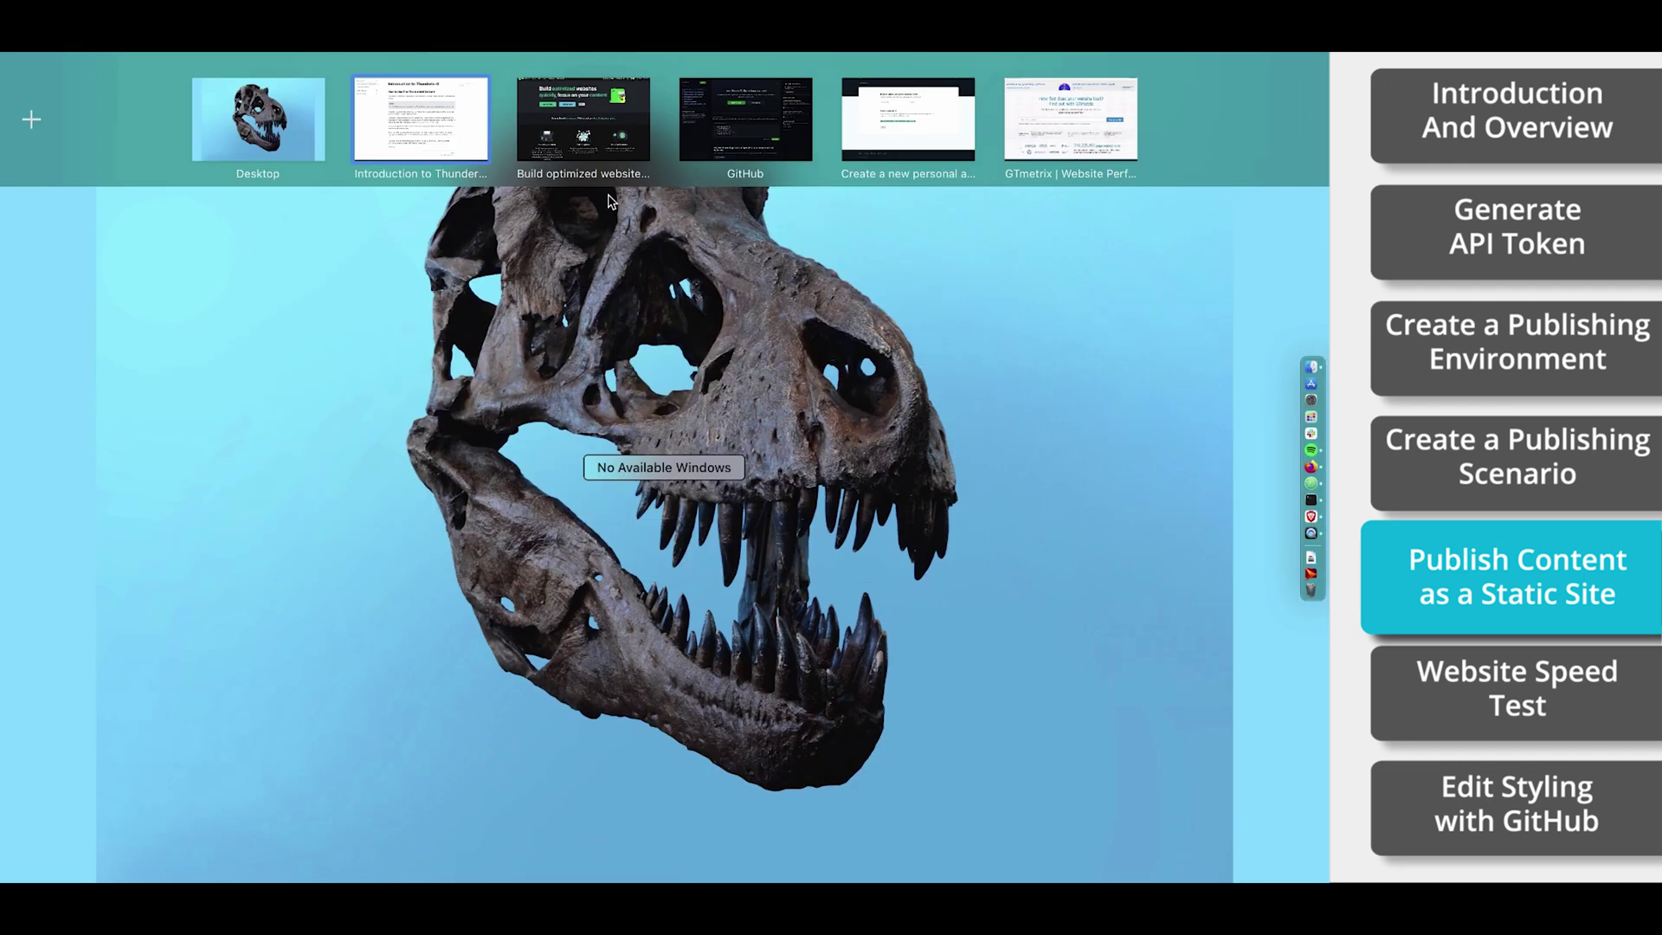
{"action": "left_click", "coordinate": [901, 124]}
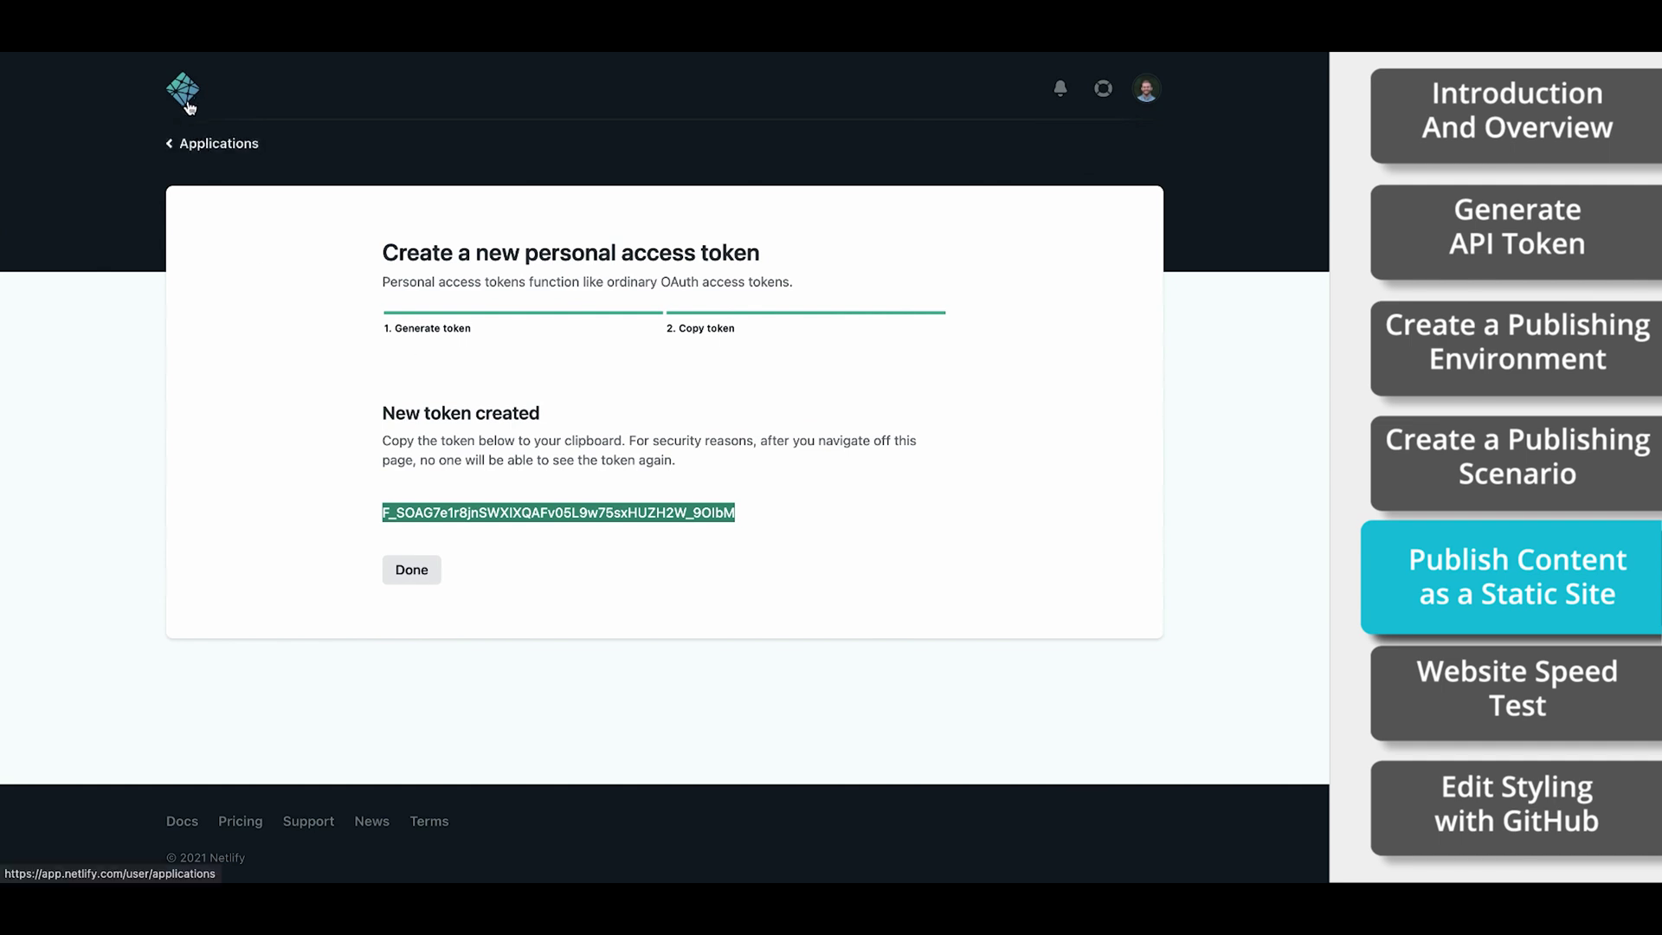
{"action": "left_click", "coordinate": [177, 138]}
{"action": "left_click", "coordinate": [380, 506]}
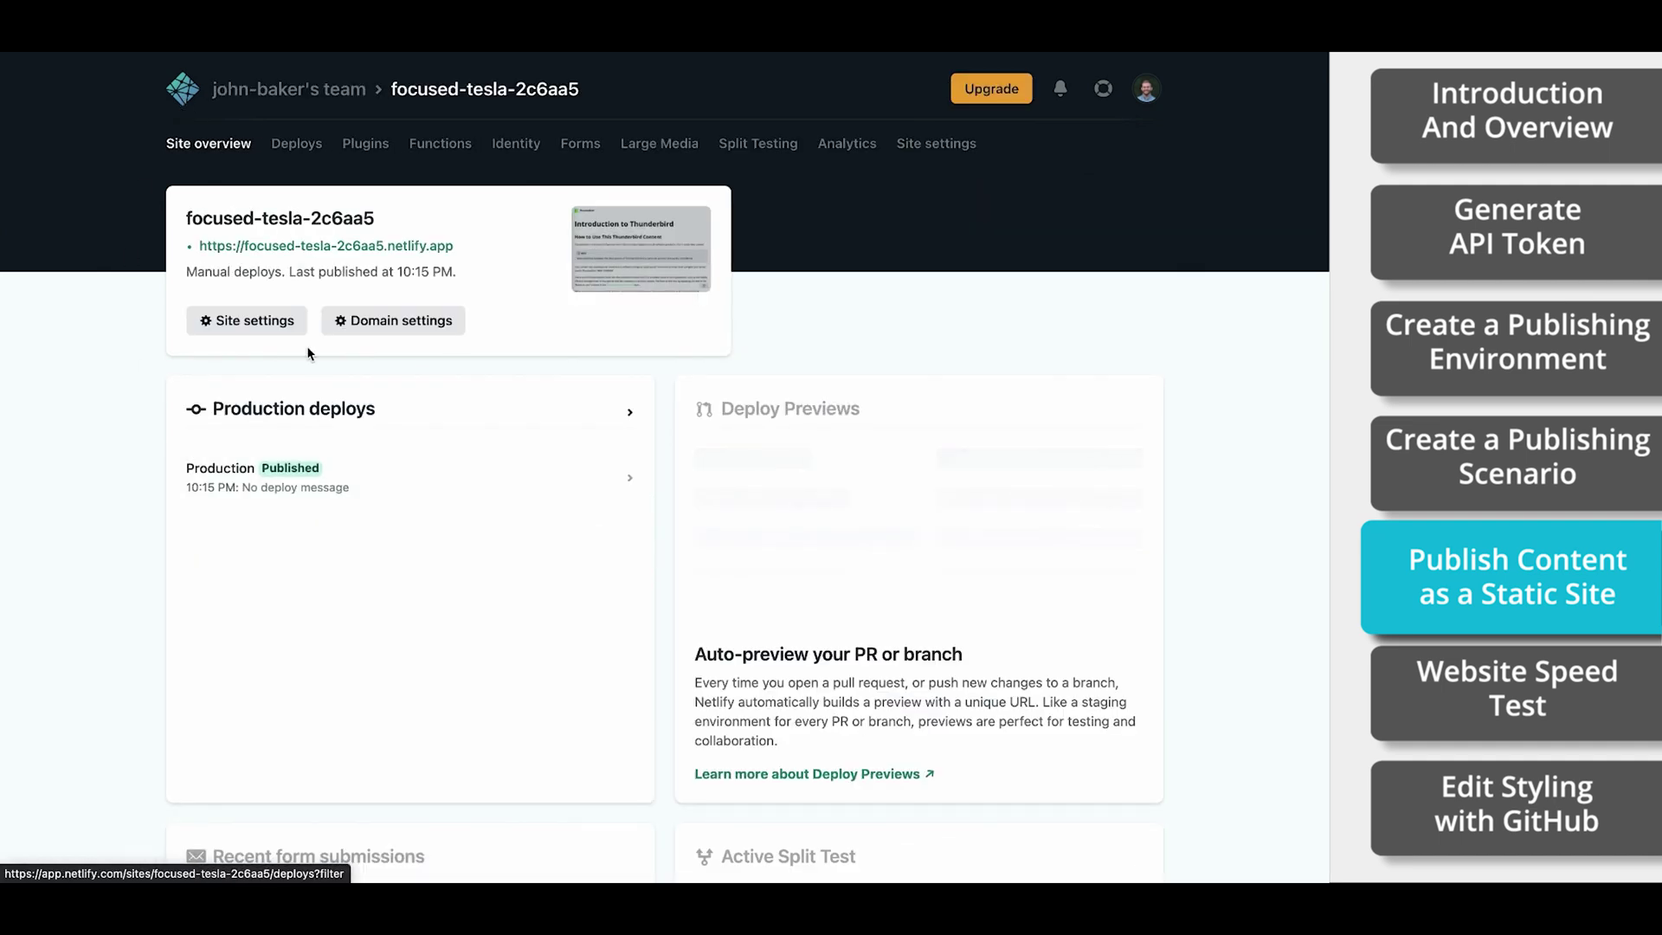
{"action": "left_click", "coordinate": [357, 250]}
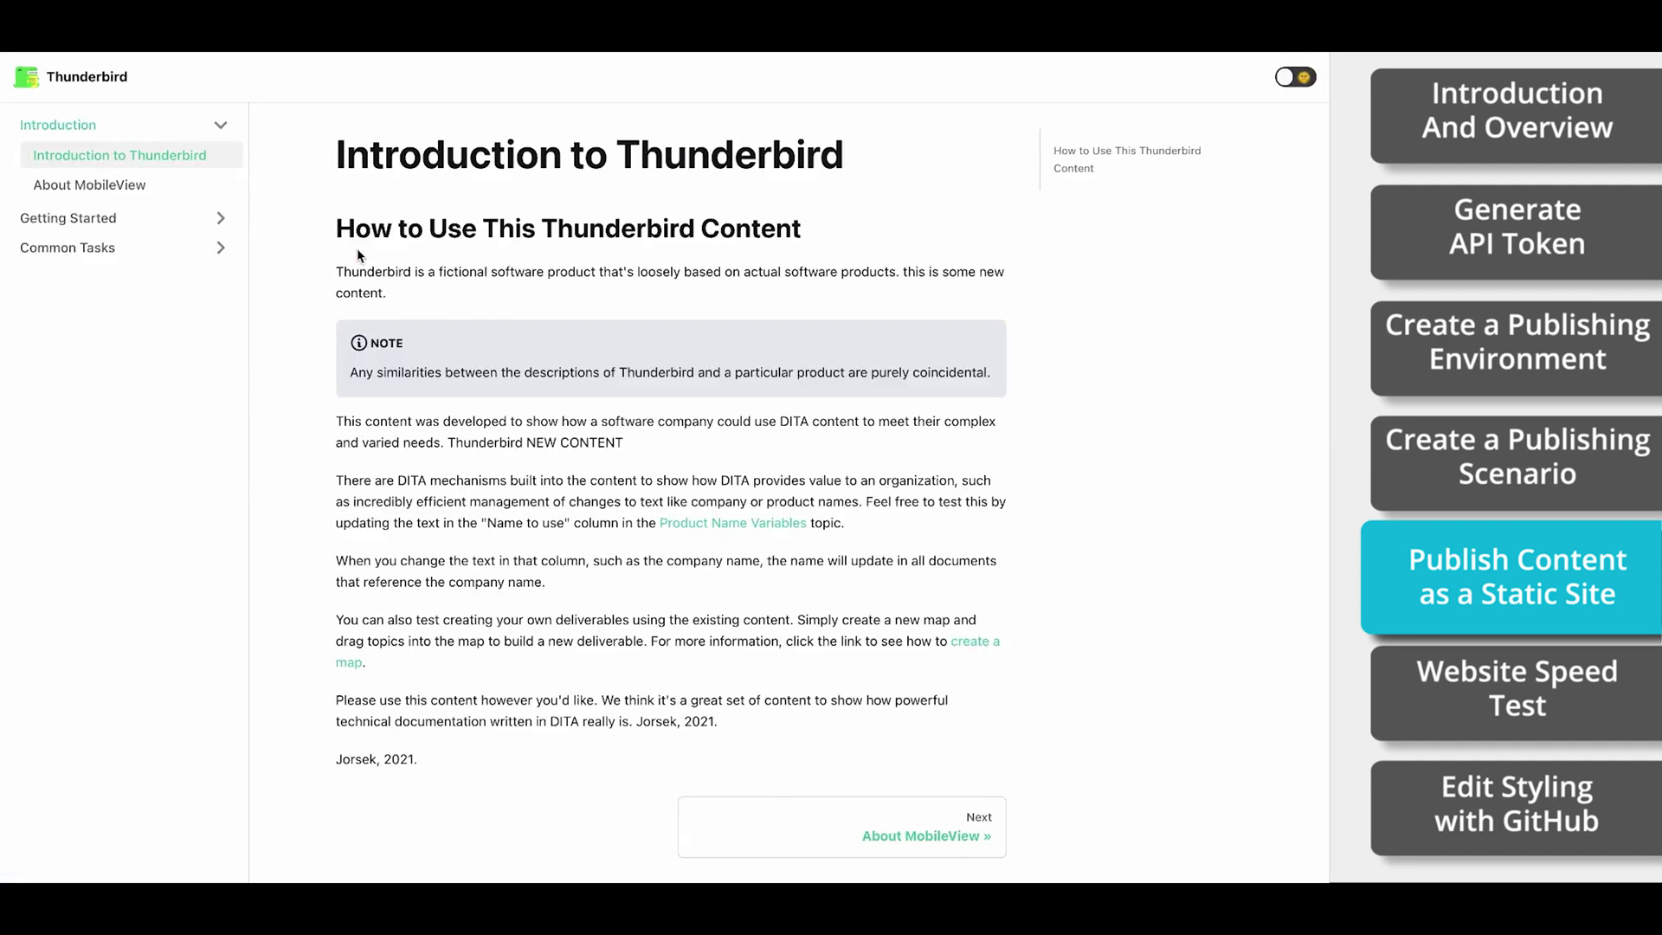
Browse About MobileView, FAQ, StormCluster features, Logging on, and System performance pages
{"action": "left_click", "coordinate": [130, 185]}
{"action": "left_click", "coordinate": [220, 219]}
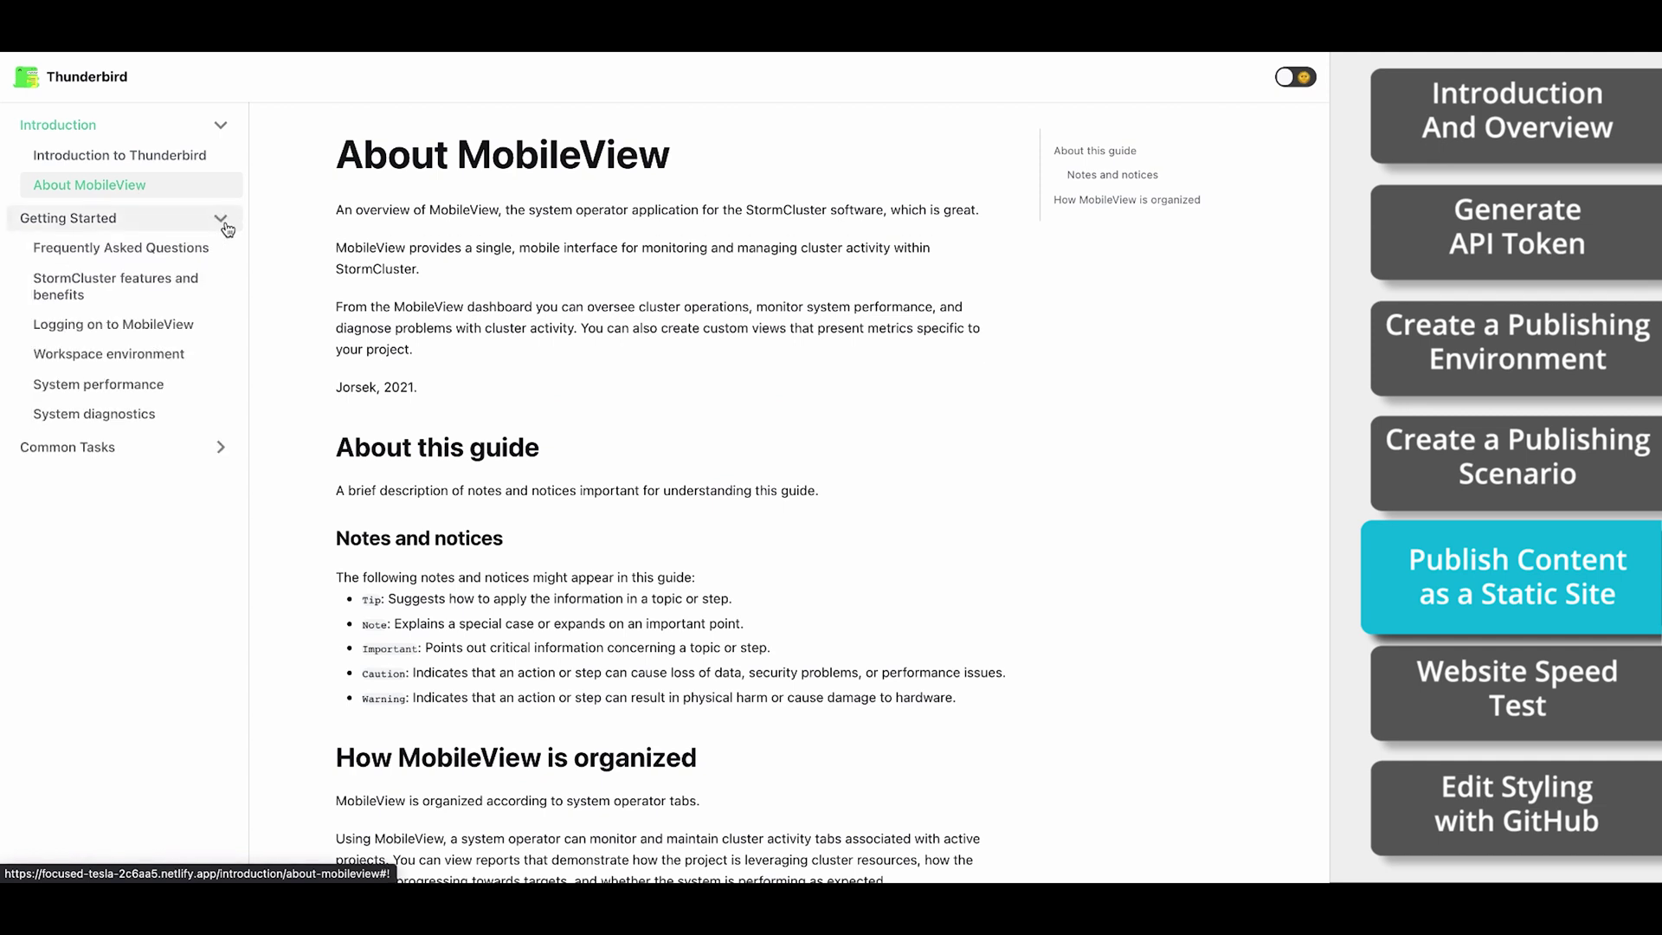
{"action": "left_click", "coordinate": [171, 262]}
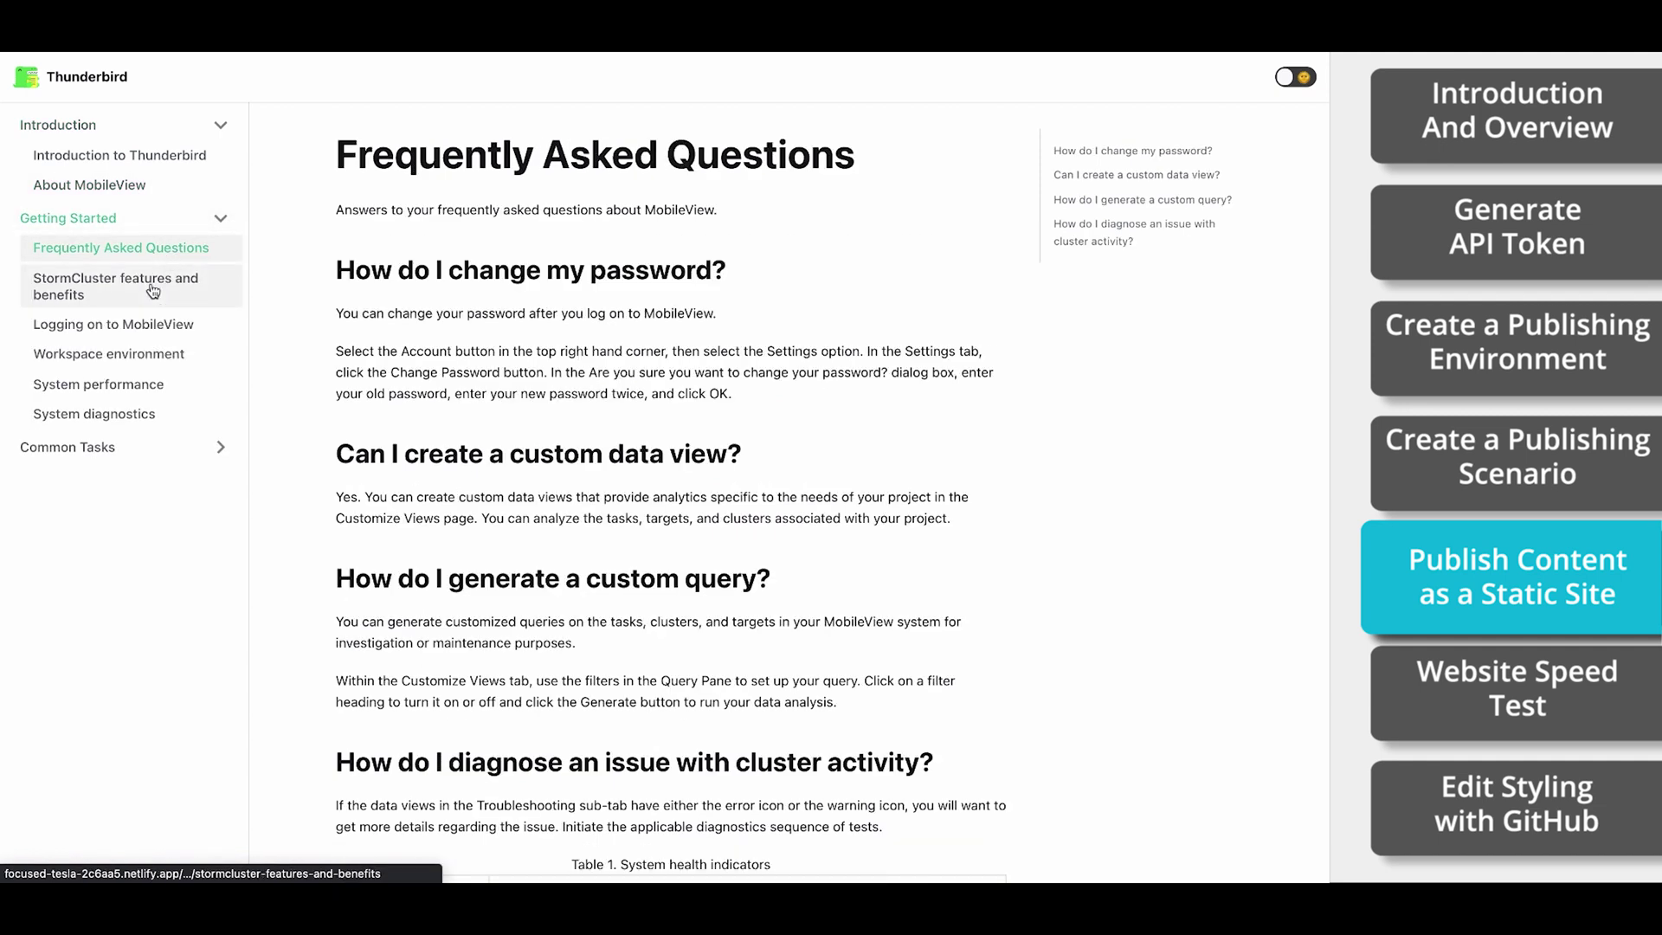
{"action": "left_click", "coordinate": [97, 285]}
{"action": "left_click", "coordinate": [153, 330]}
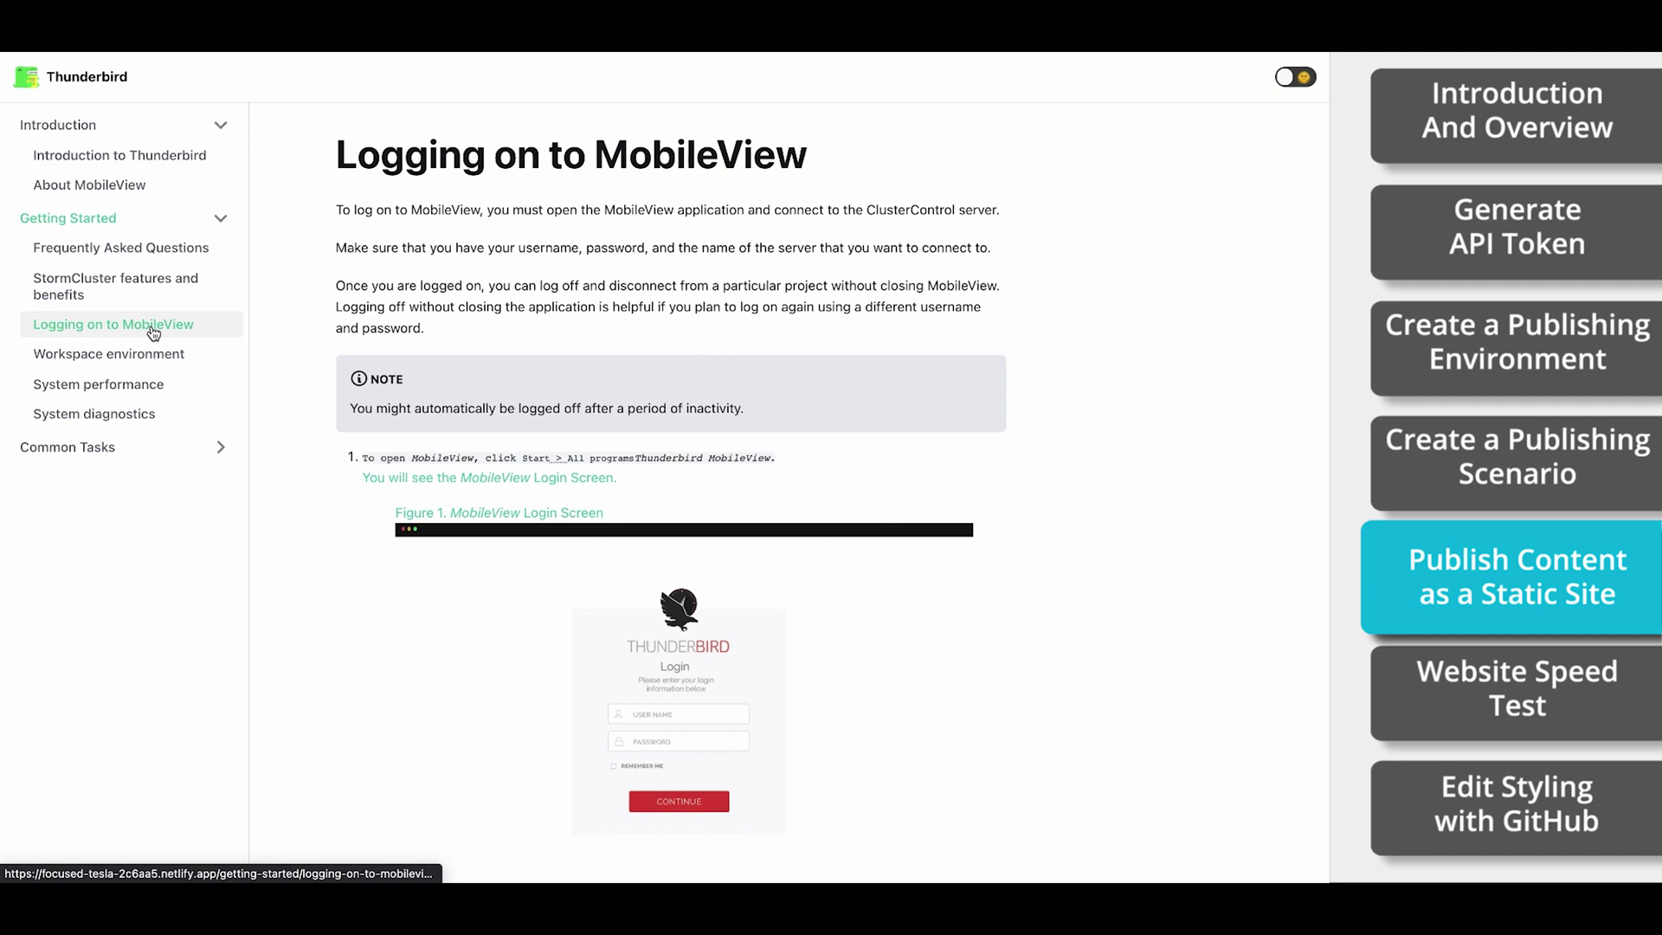
{"action": "left_click", "coordinate": [133, 385]}
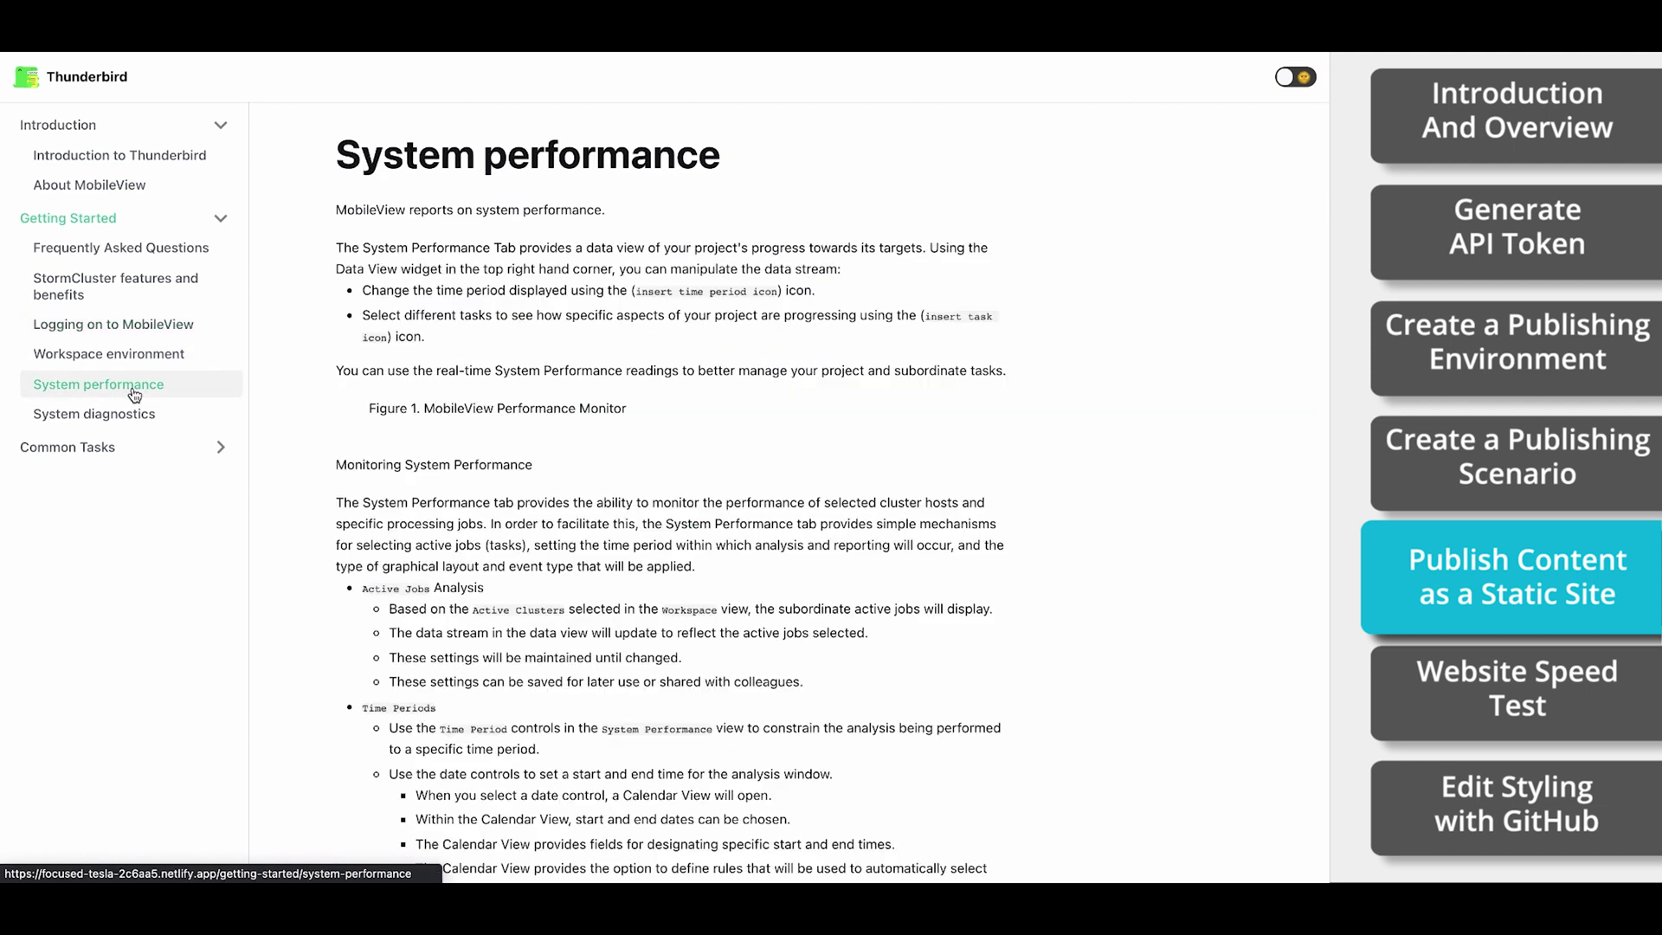
Browse the Common Tasks pages, return to the FAQ, and toggle dark mode then light mode
{"action": "left_click", "coordinate": [107, 456]}
{"action": "left_click", "coordinate": [104, 476]}
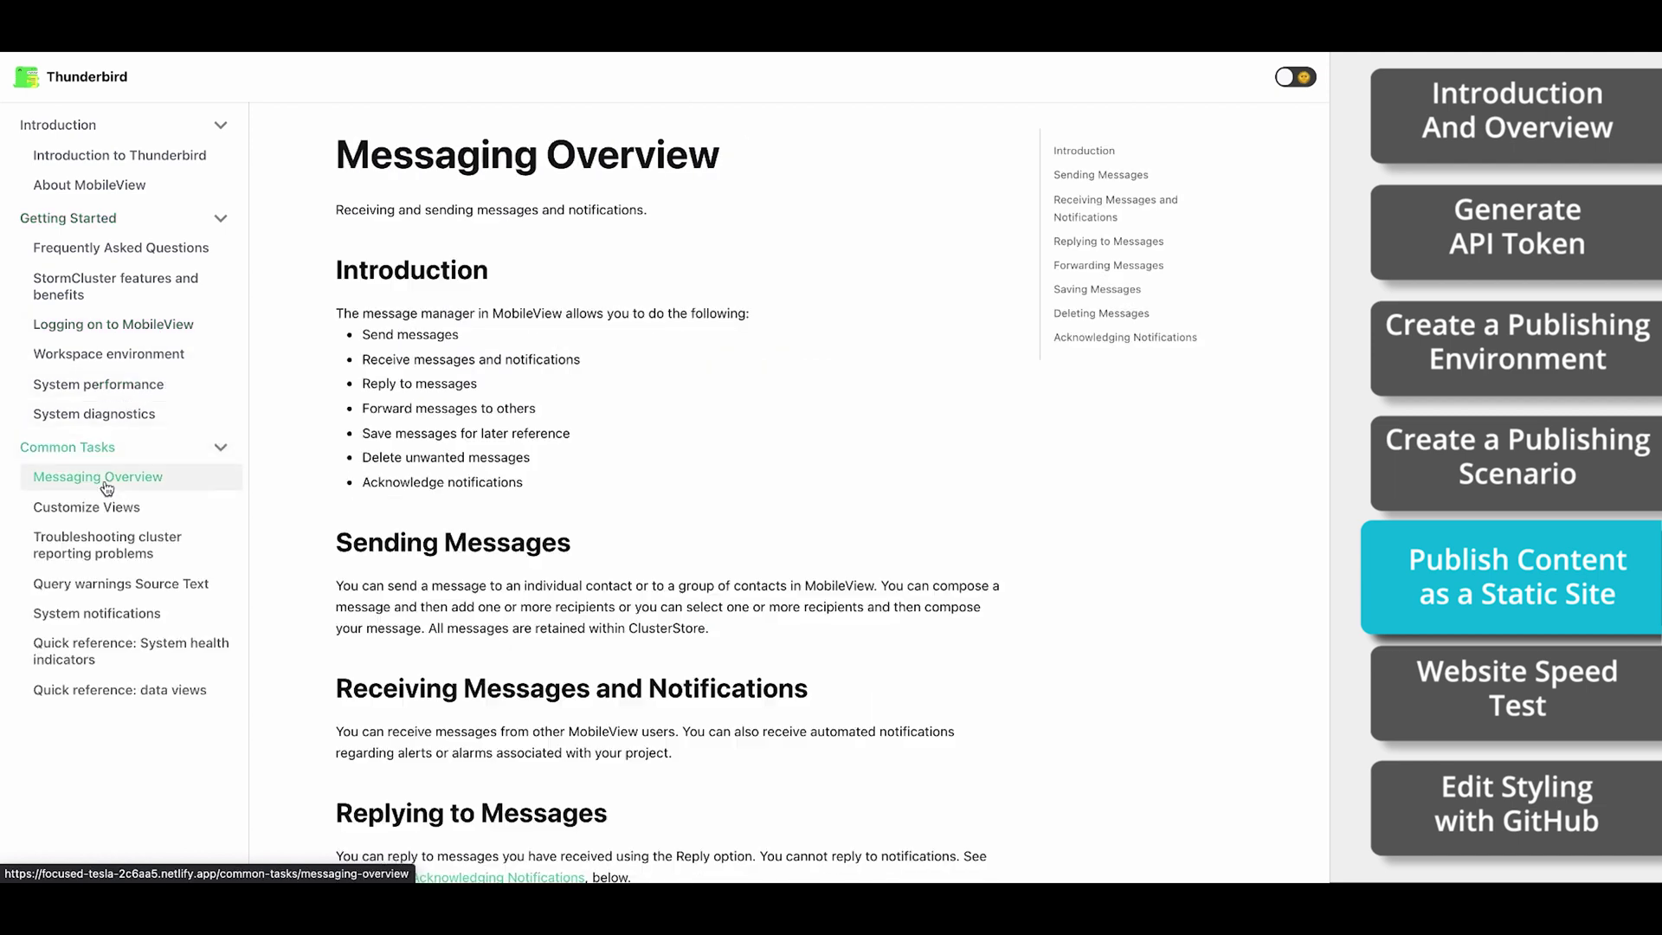
{"action": "left_click", "coordinate": [106, 542]}
{"action": "left_click", "coordinate": [114, 614]}
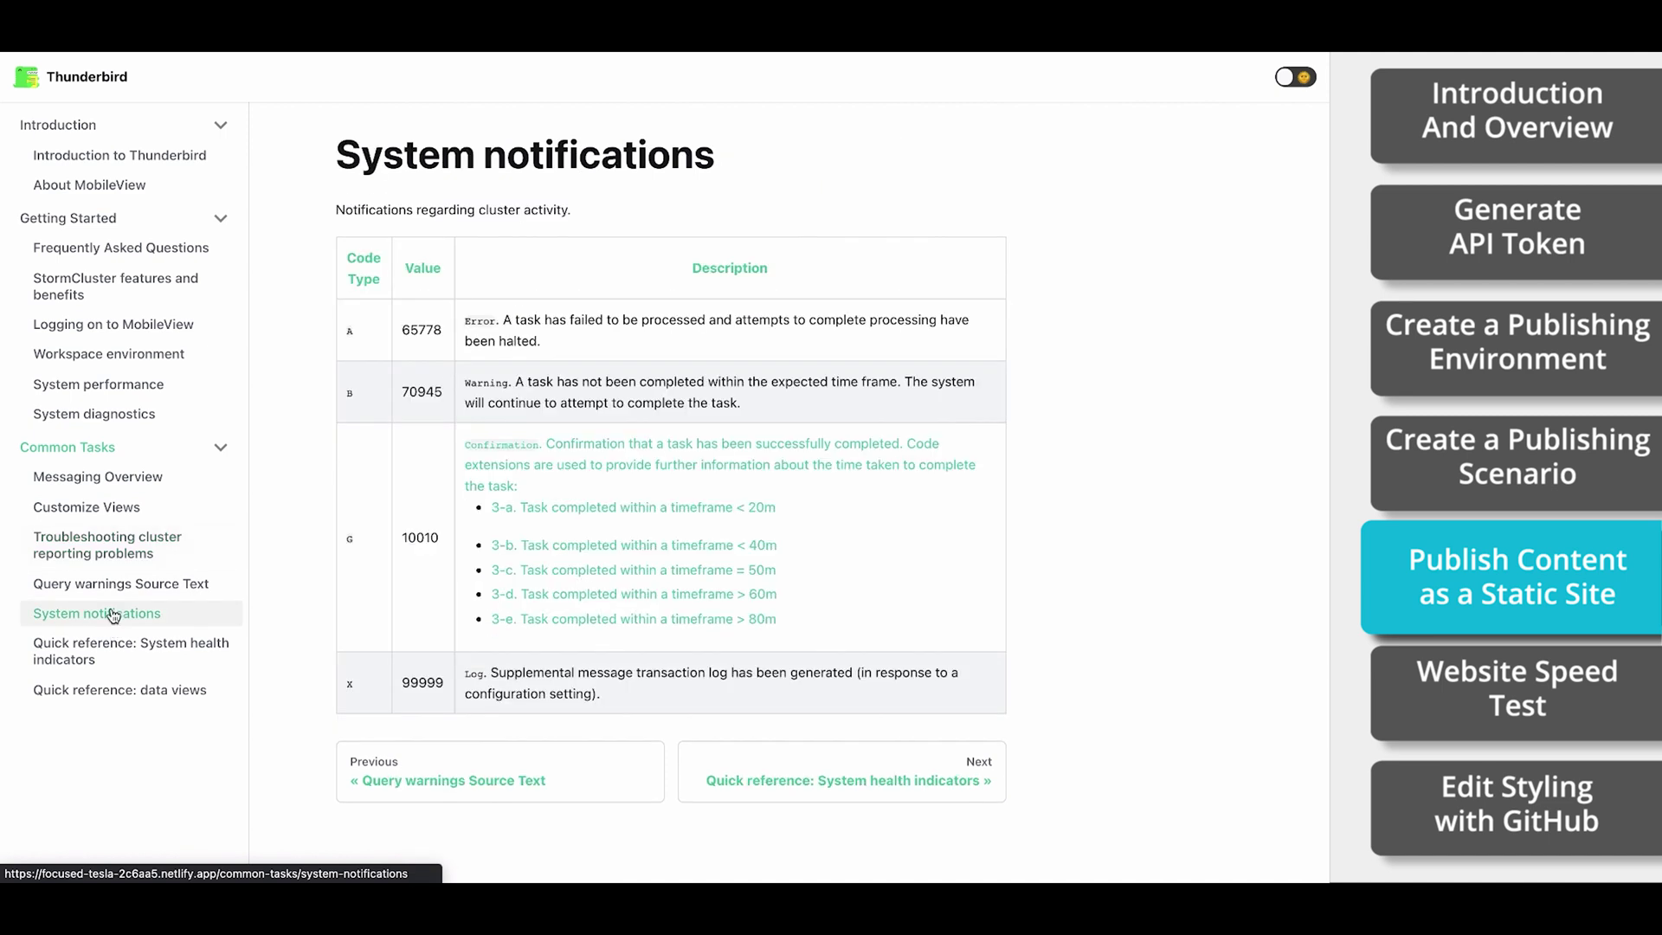
{"action": "left_click", "coordinate": [112, 384]}
{"action": "left_click", "coordinate": [107, 253]}
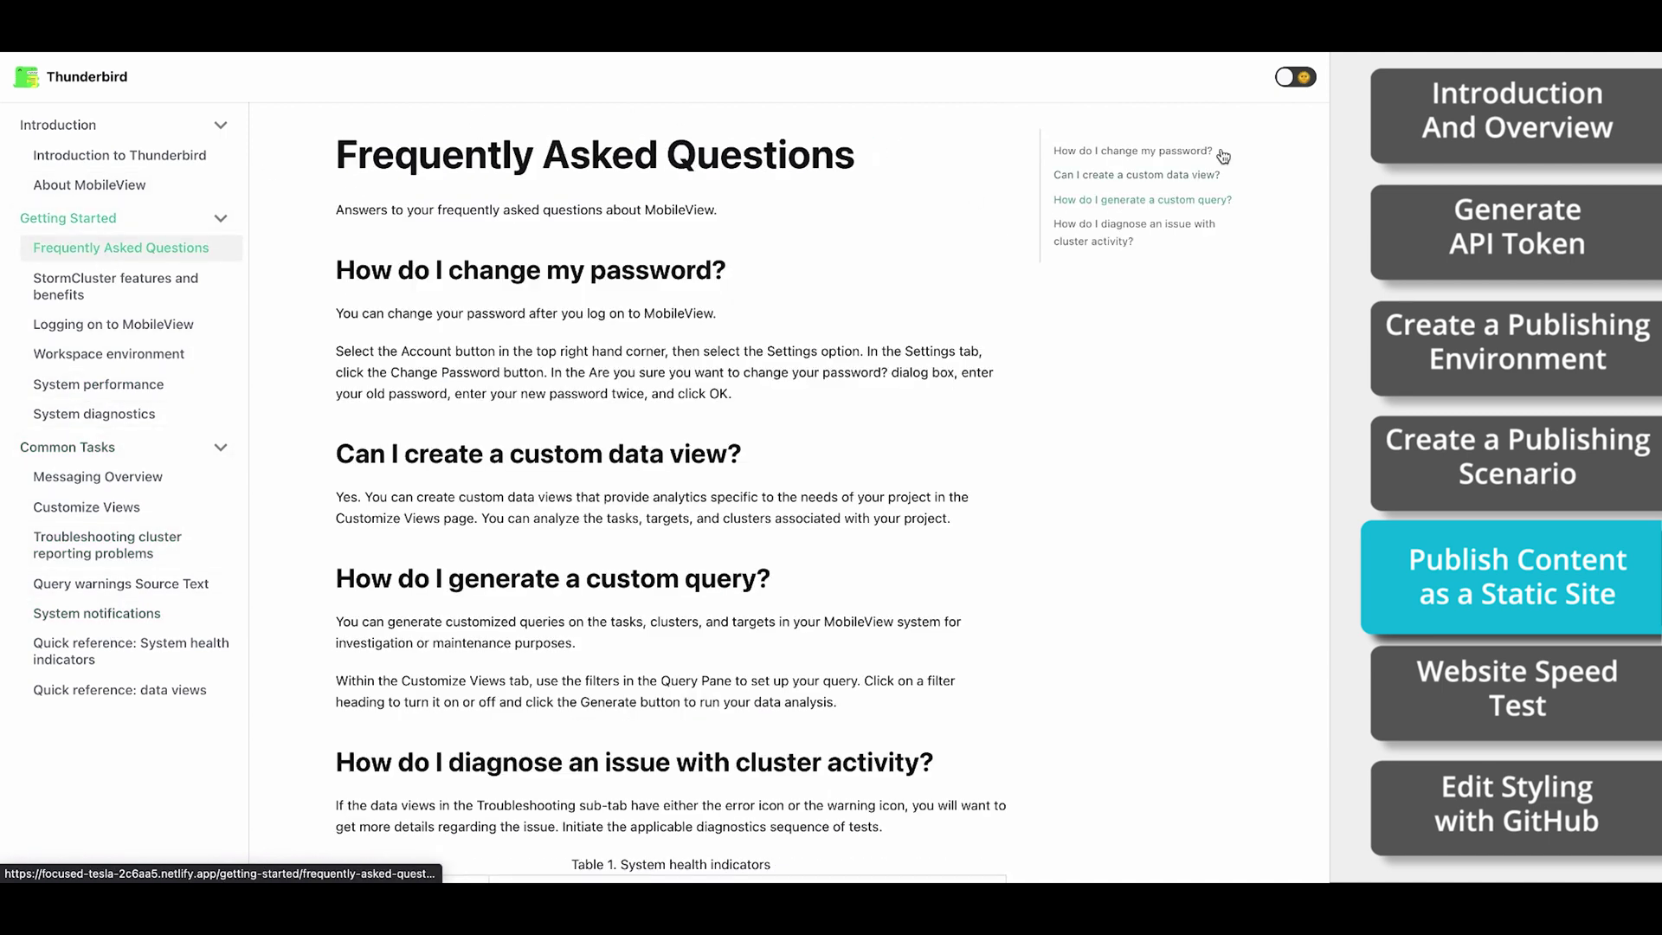
{"action": "left_click", "coordinate": [1297, 82]}
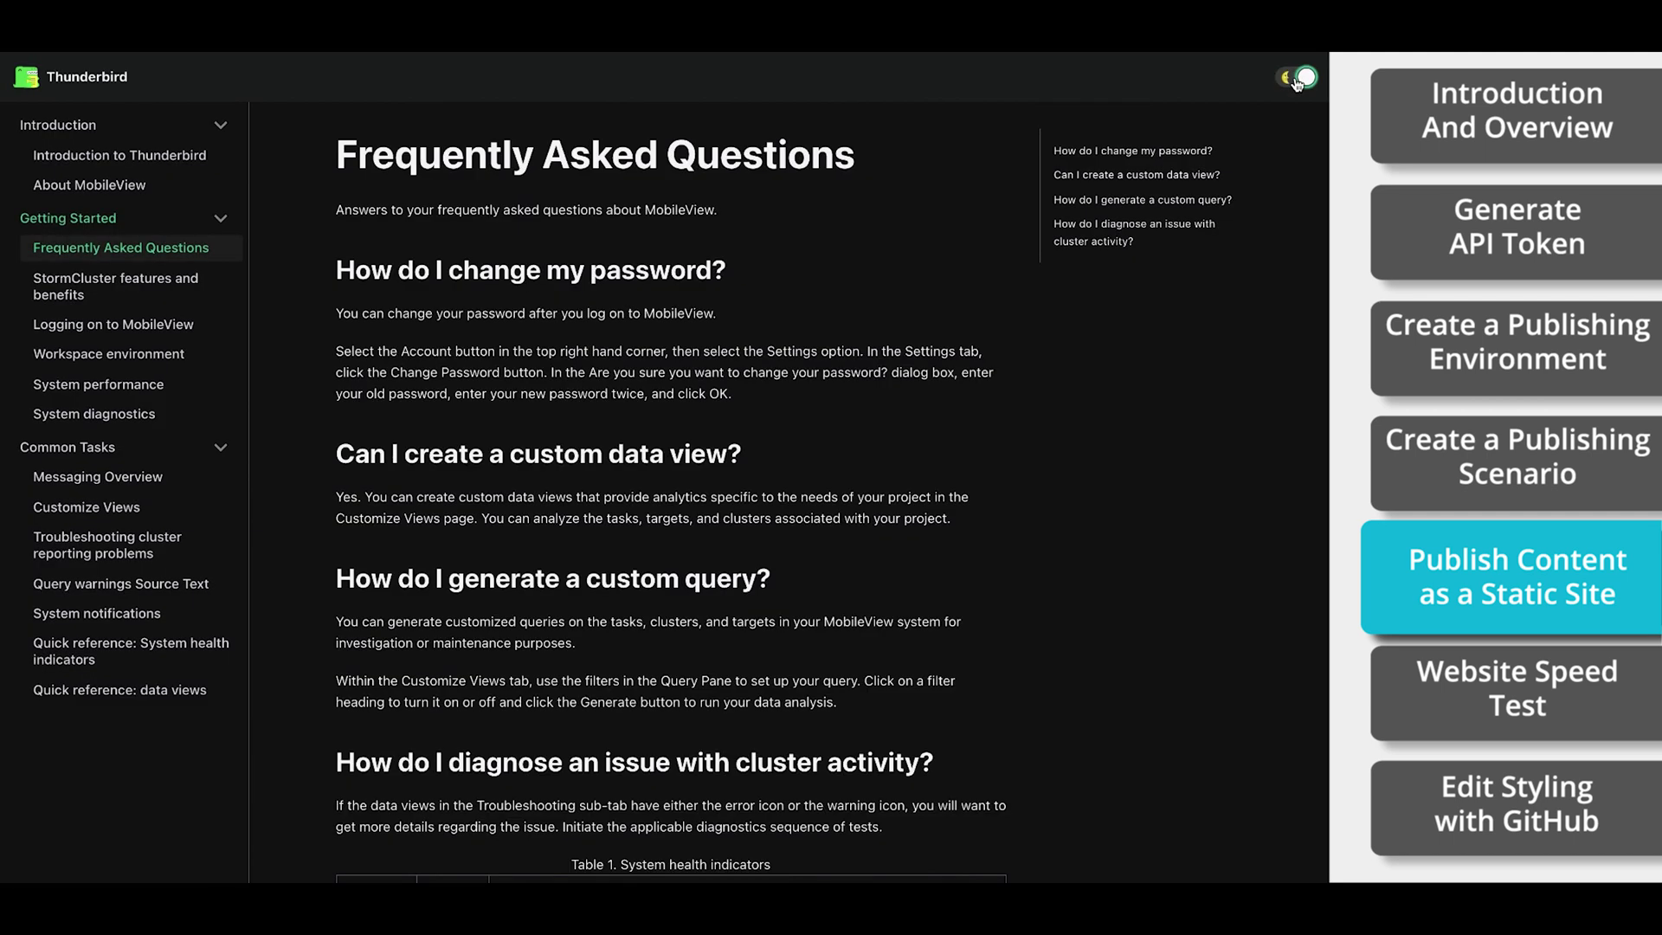
{"action": "left_click", "coordinate": [1297, 80]}
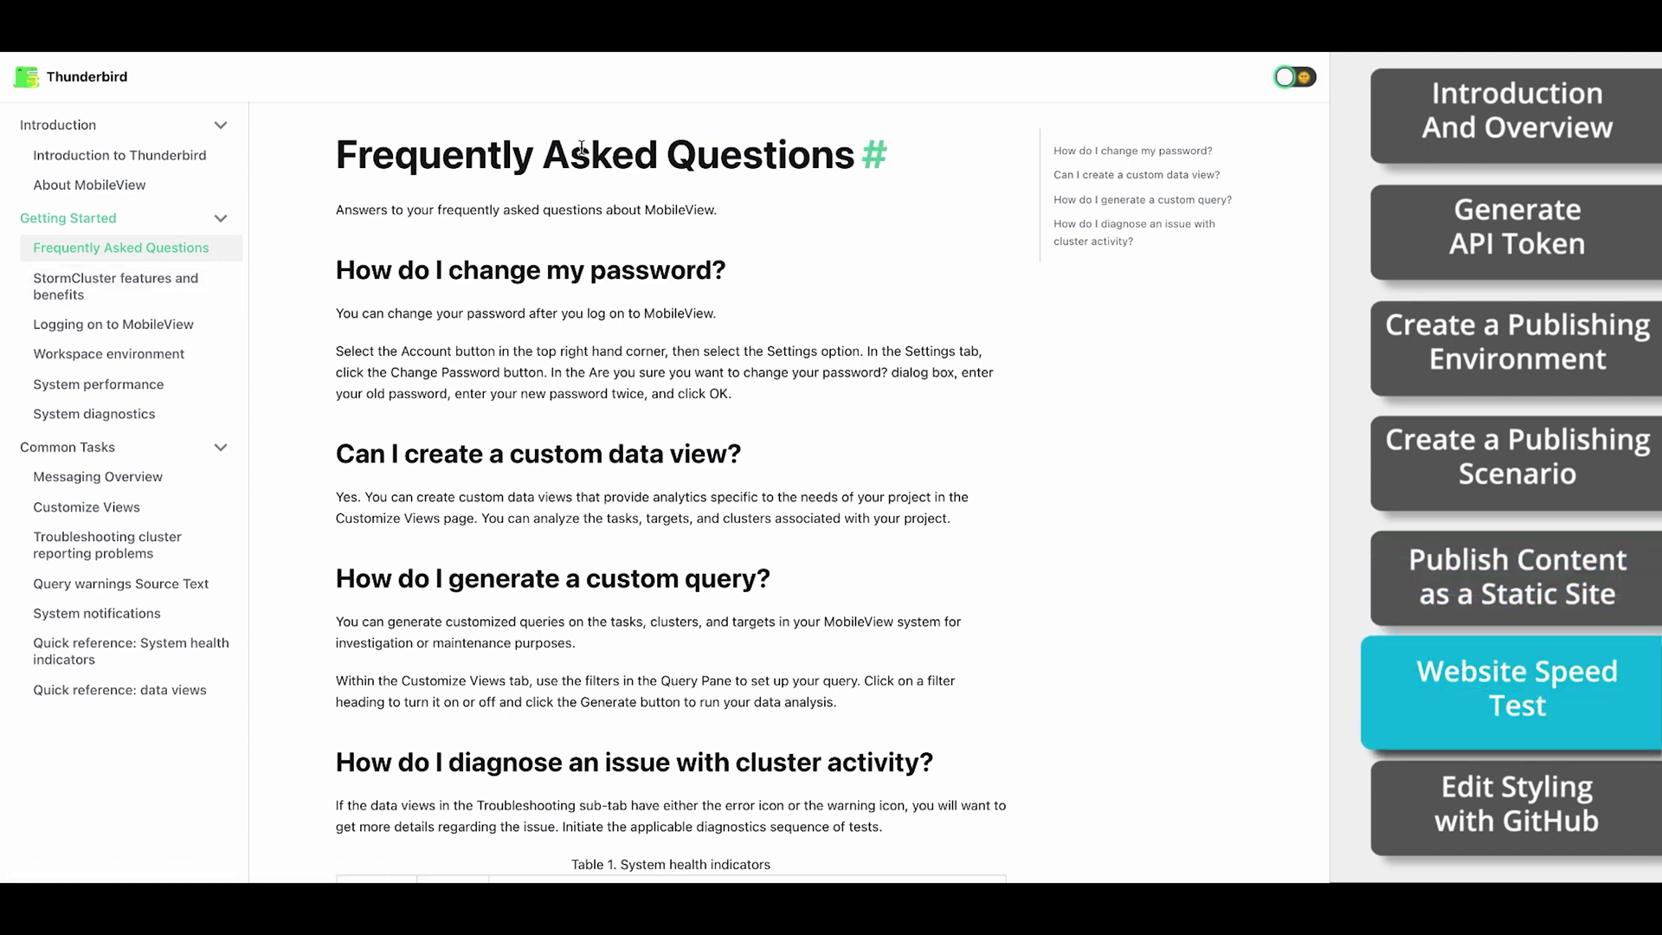
Close the published site's tab and select the focused-tesla-2c6aa5 netlify.app address in Netlify
{"action": "mouse_move", "coordinate": [526, 58]}
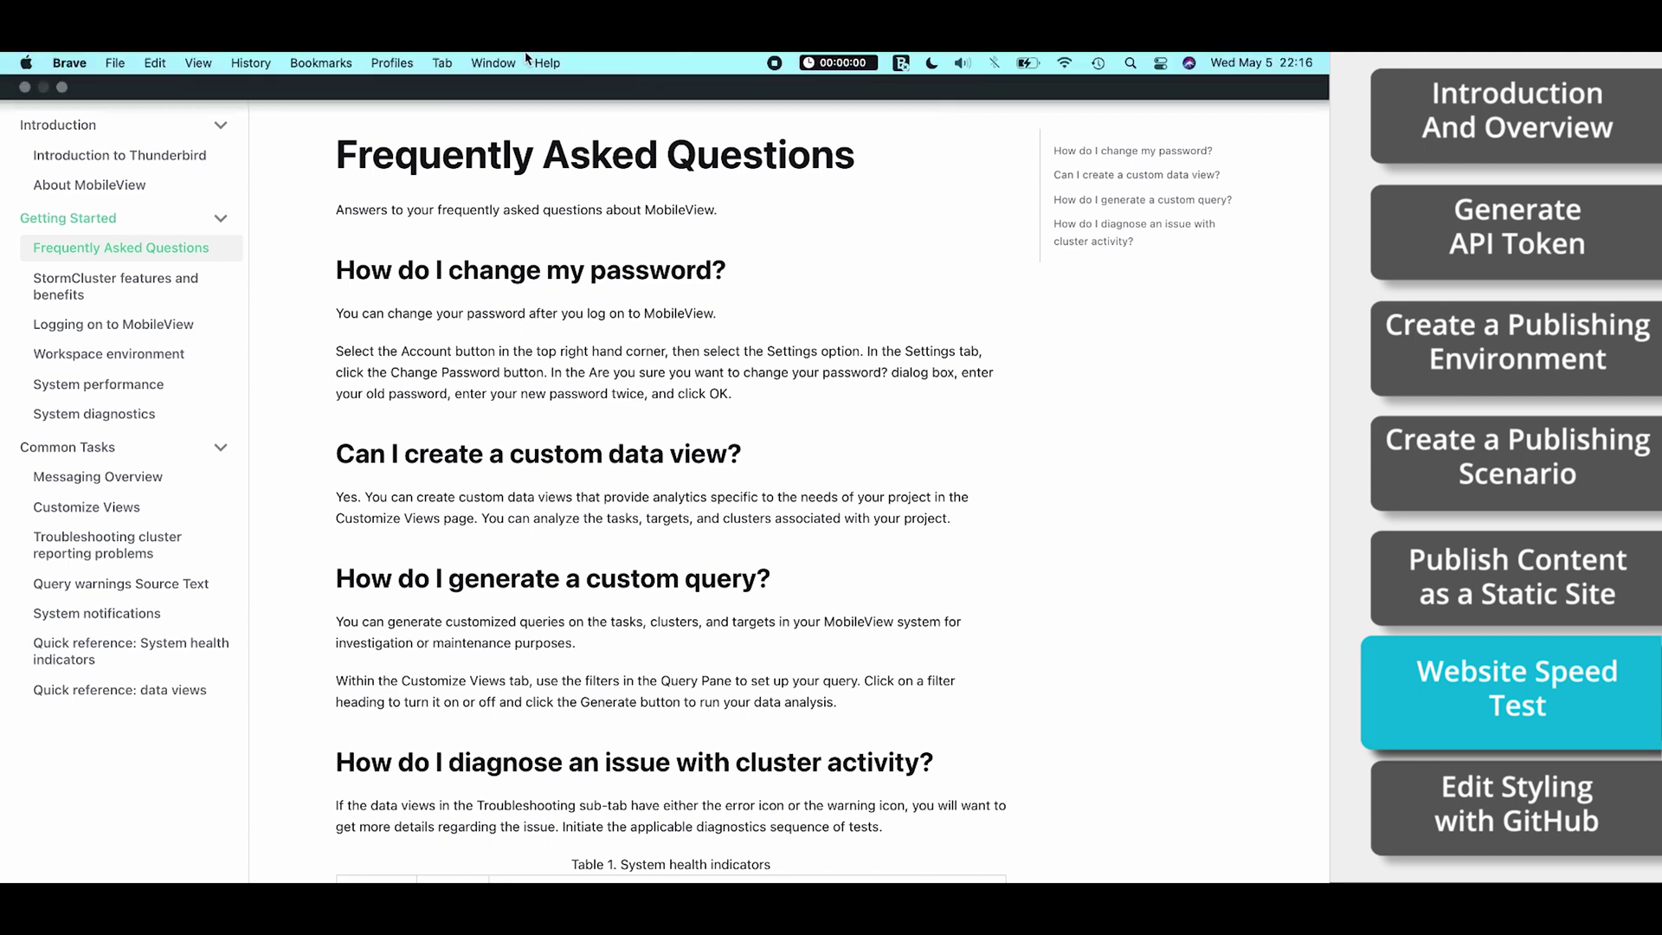
{"action": "left_click", "coordinate": [61, 88]}
{"action": "key", "text": "super+w"}
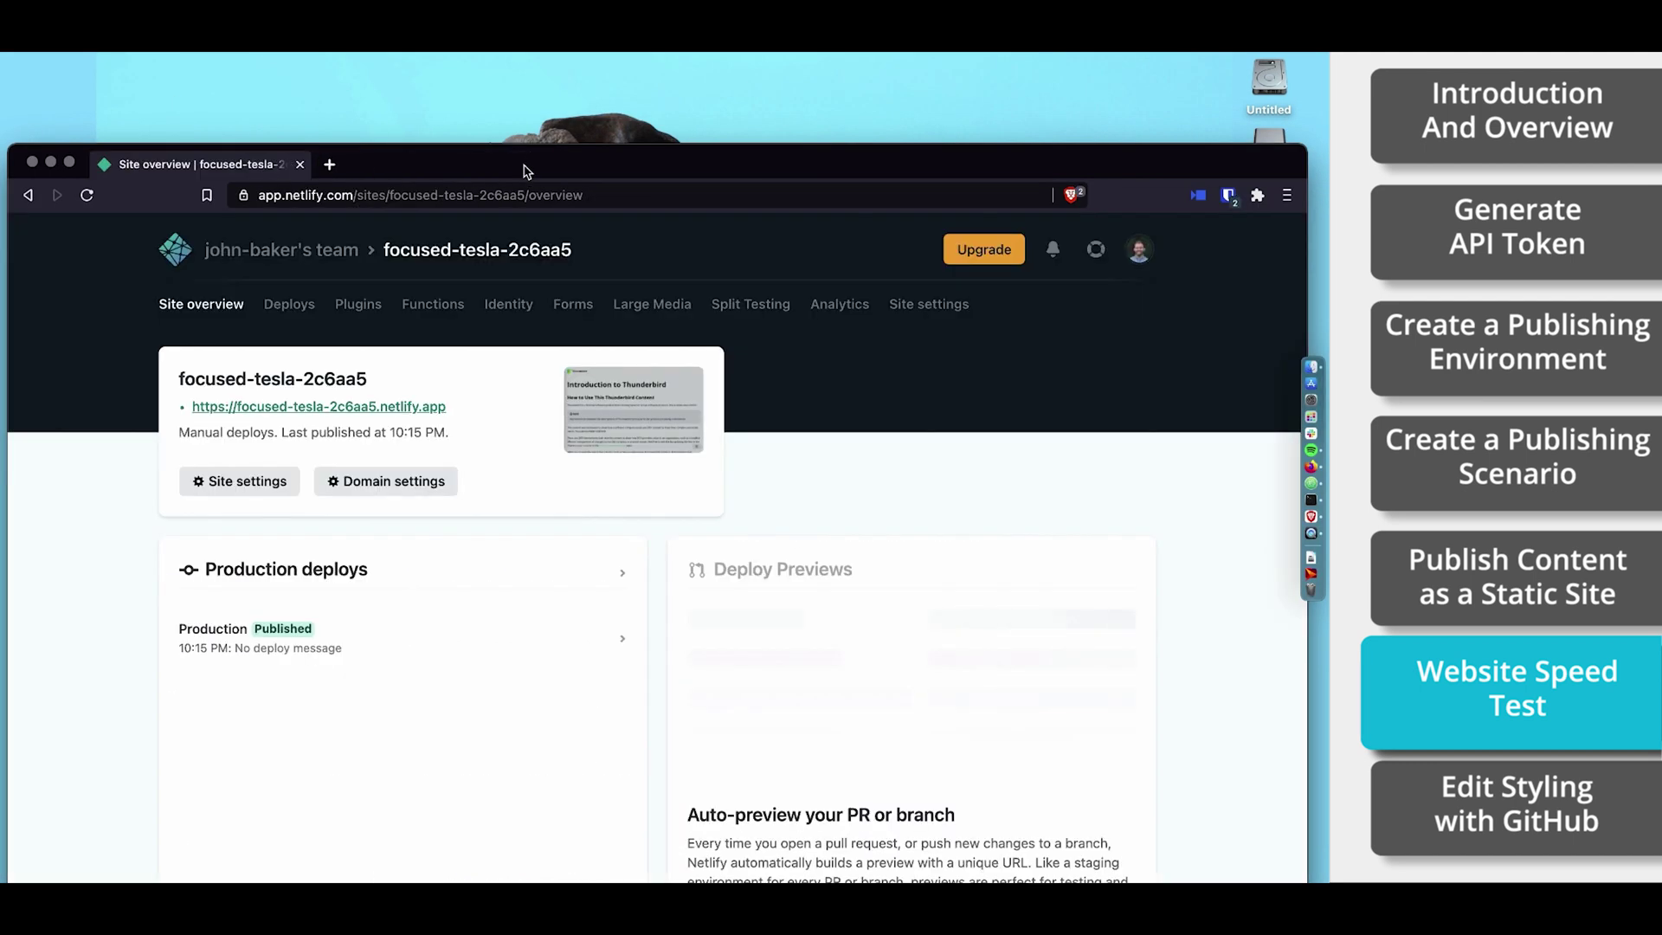
{"action": "left_click", "coordinate": [69, 162]}
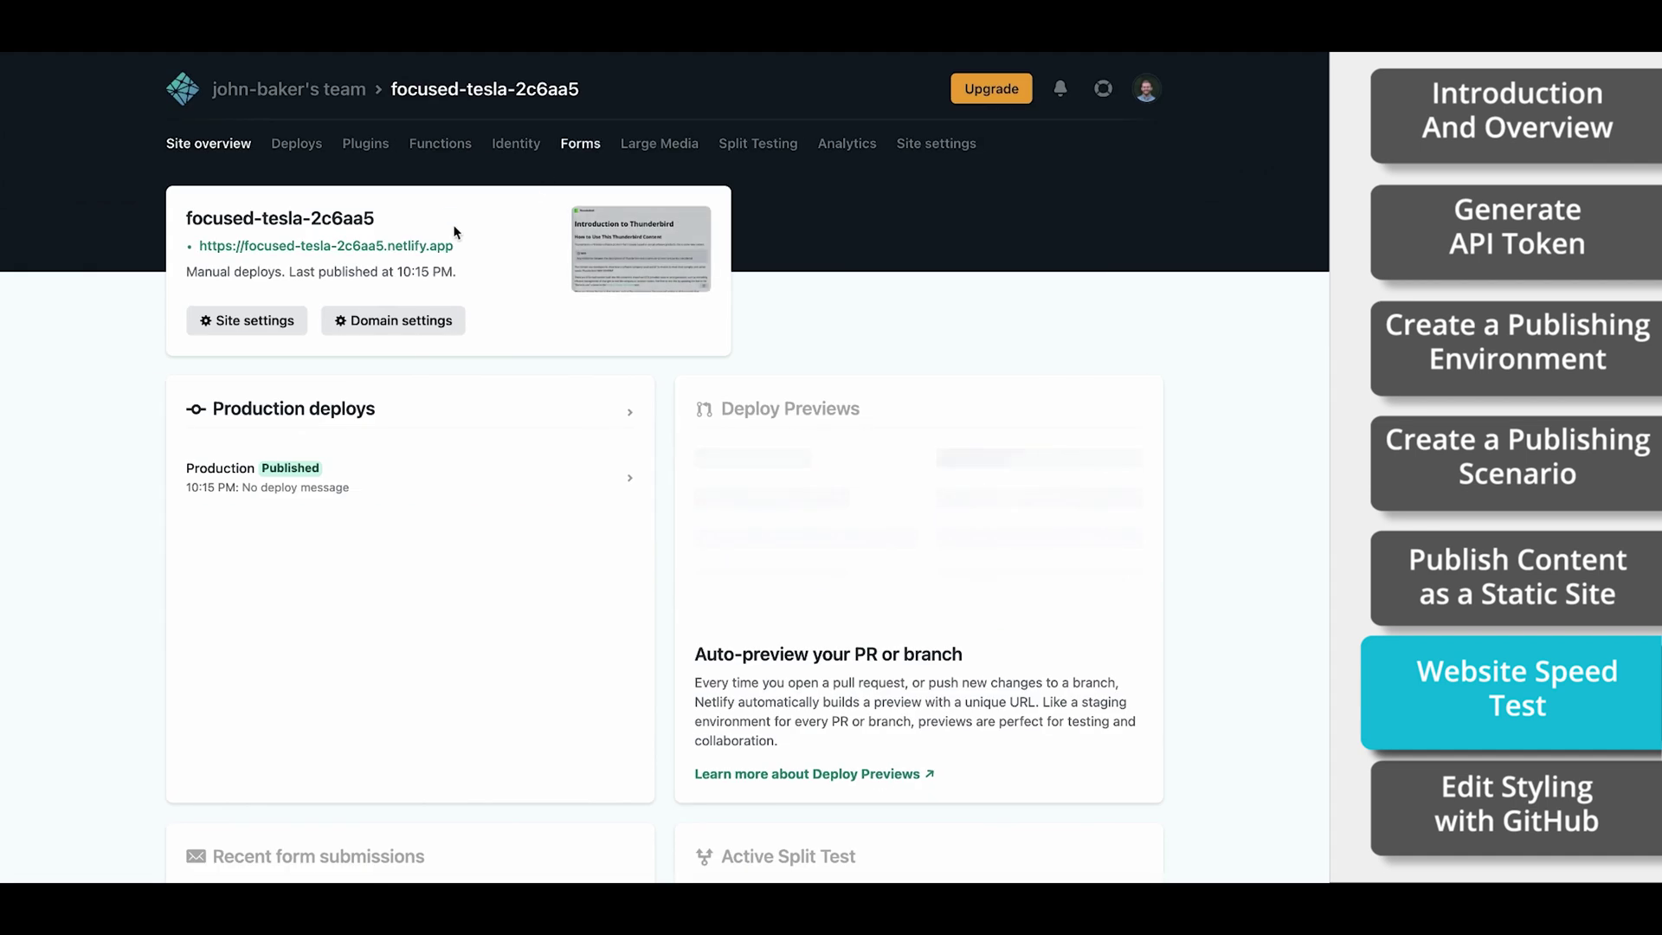
{"action": "left_click_drag", "start_coordinate": [473, 253], "coordinate": [202, 246]}
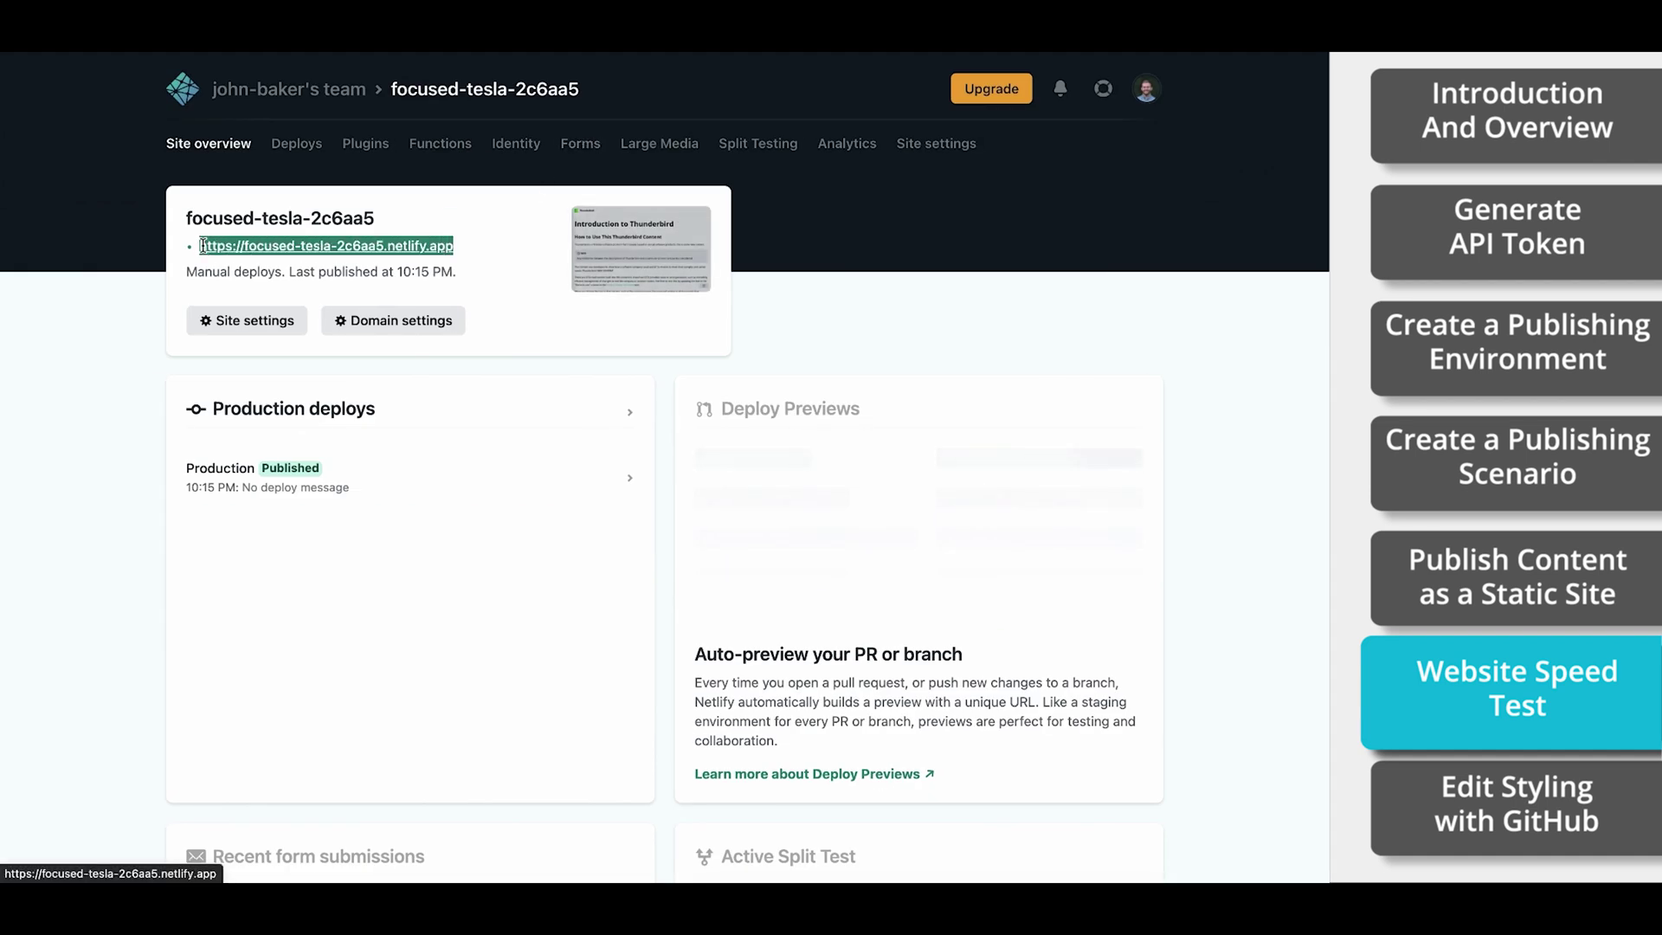
{"action": "right_click", "coordinate": [222, 250]}
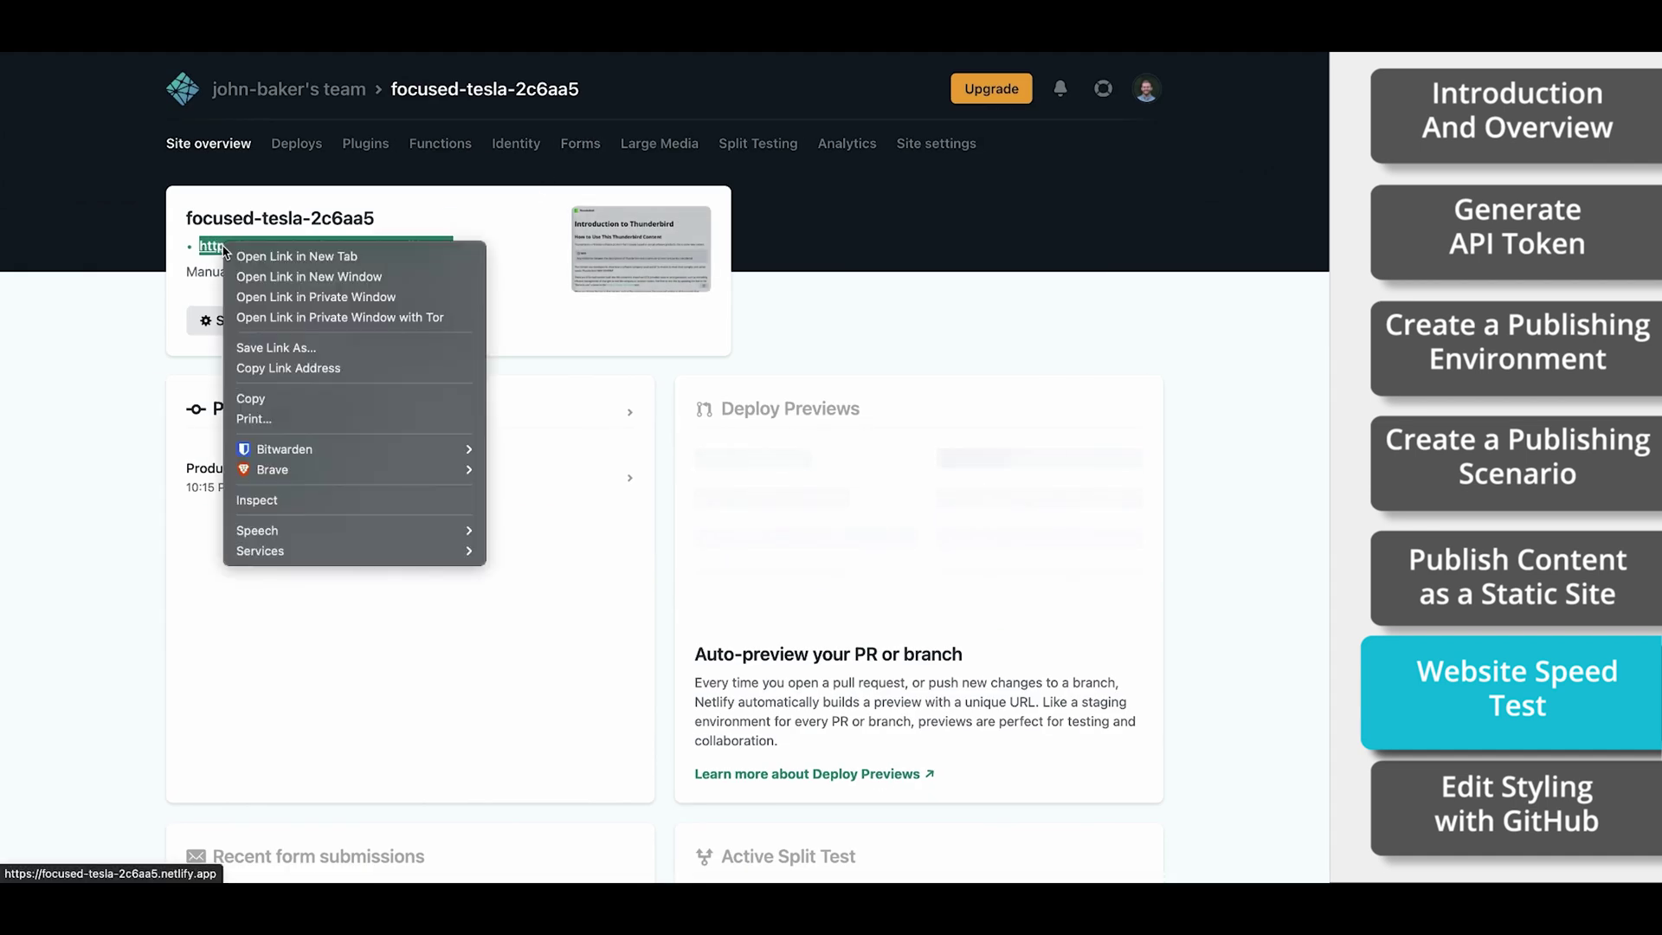
{"action": "left_click", "coordinate": [286, 367]}
{"action": "key", "text": "ctrl+Up"}
{"action": "left_click", "coordinate": [1074, 127]}
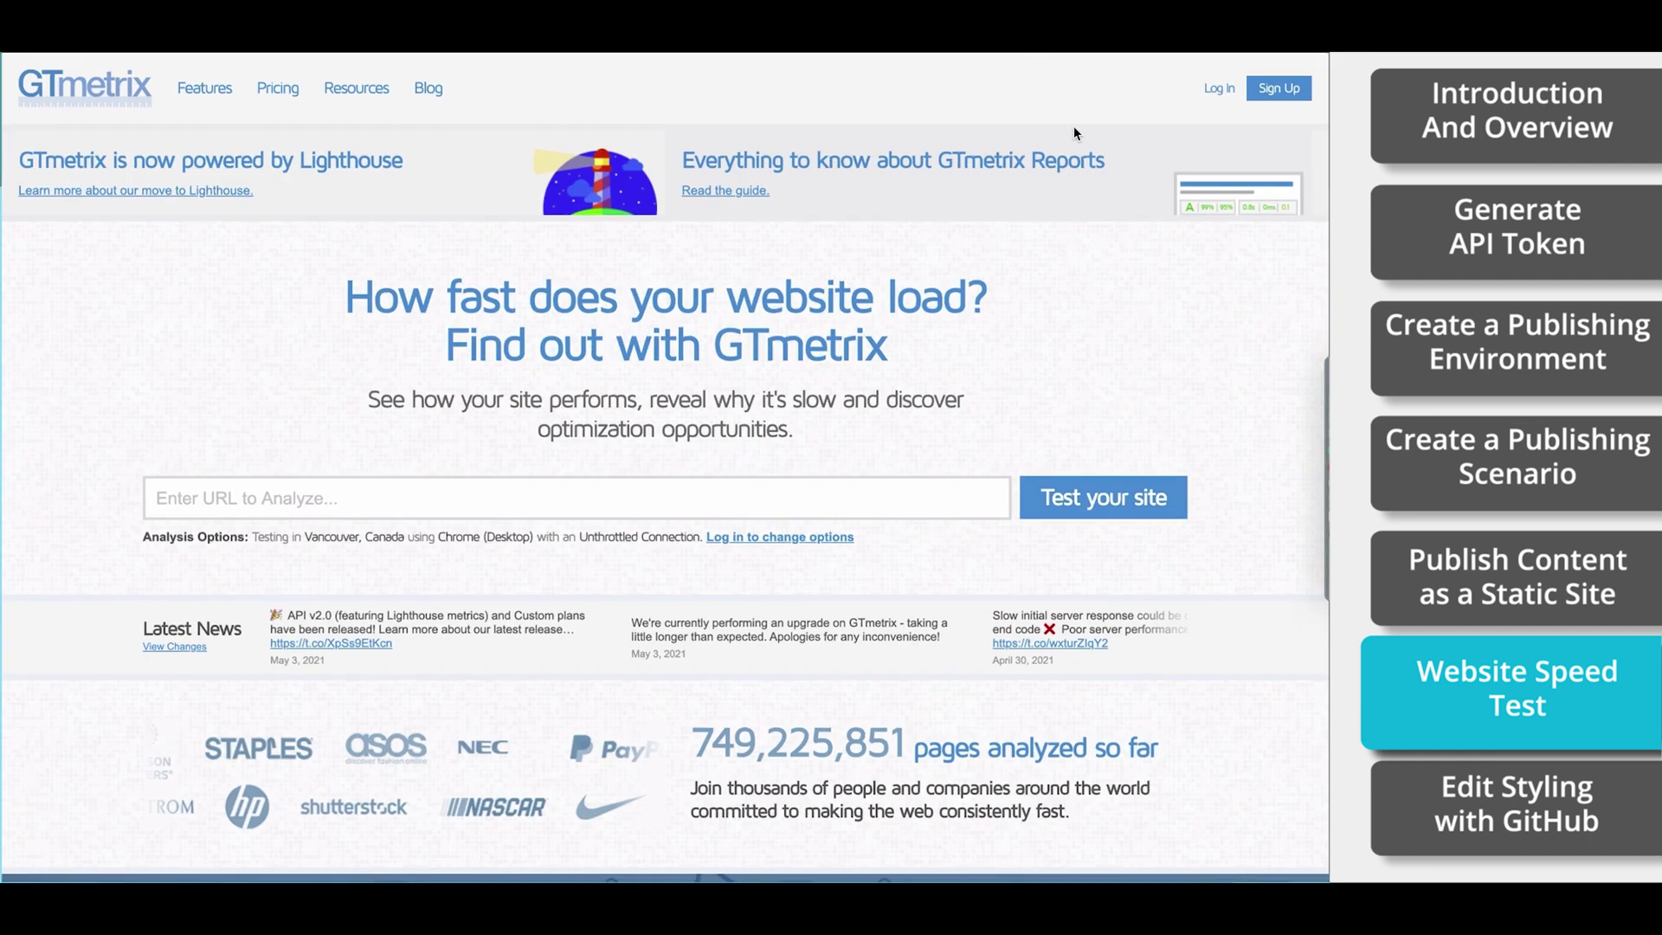
{"action": "left_click", "coordinate": [319, 498]}
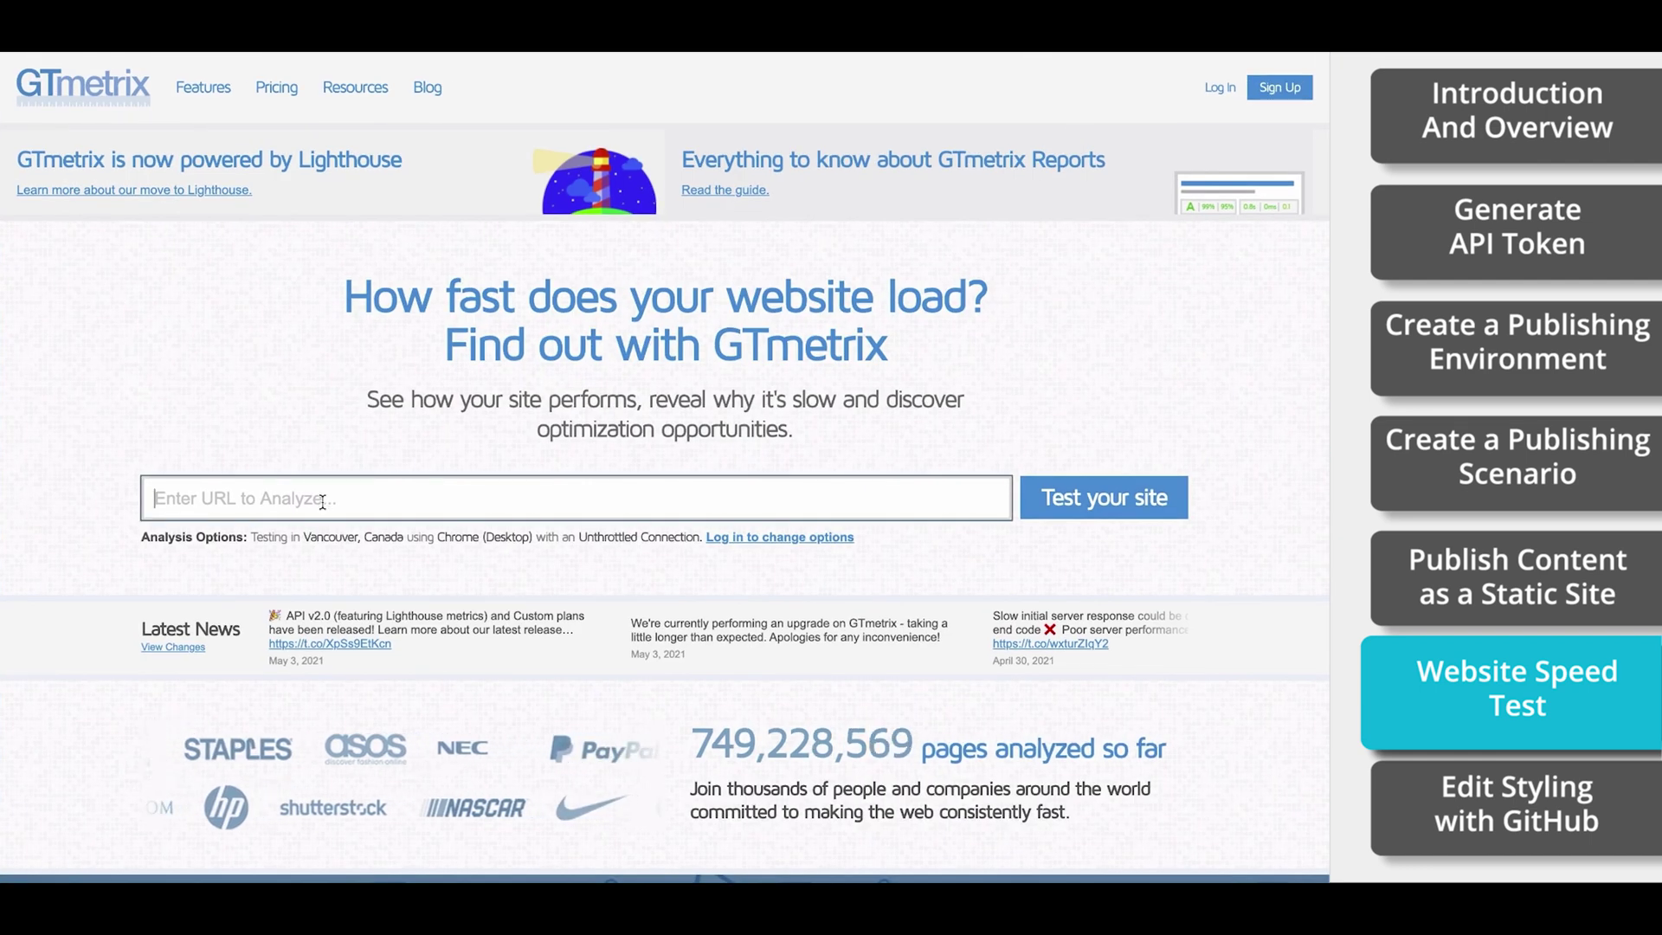
{"action": "key", "text": "super+v"}
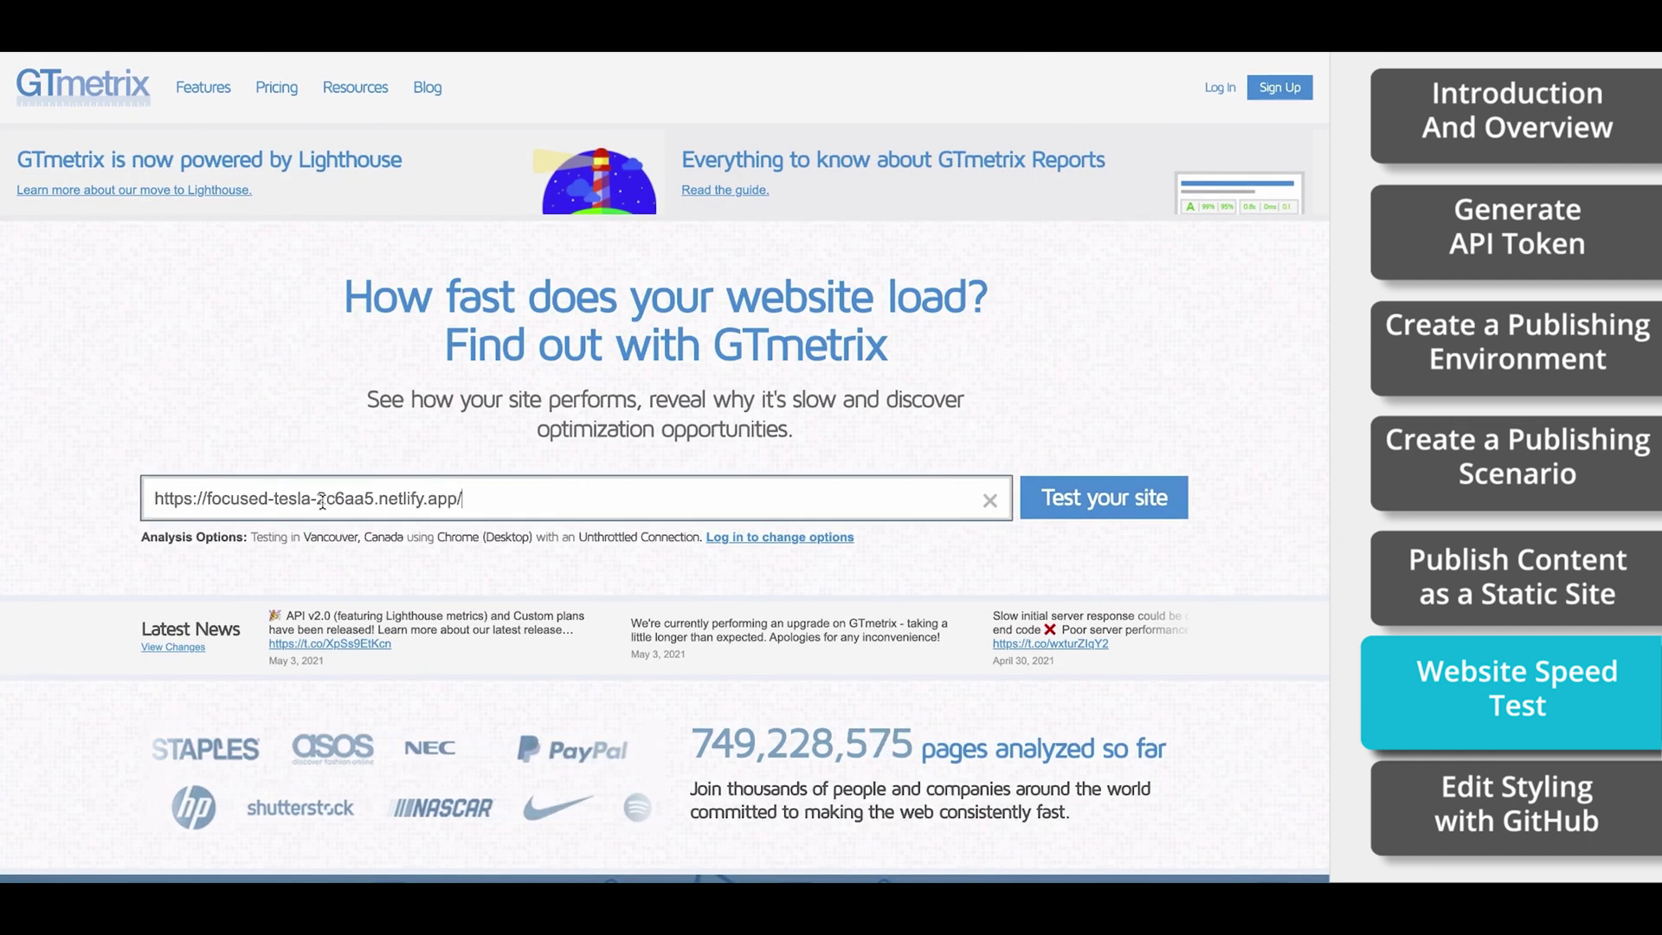
{"action": "left_click", "coordinate": [1100, 502]}
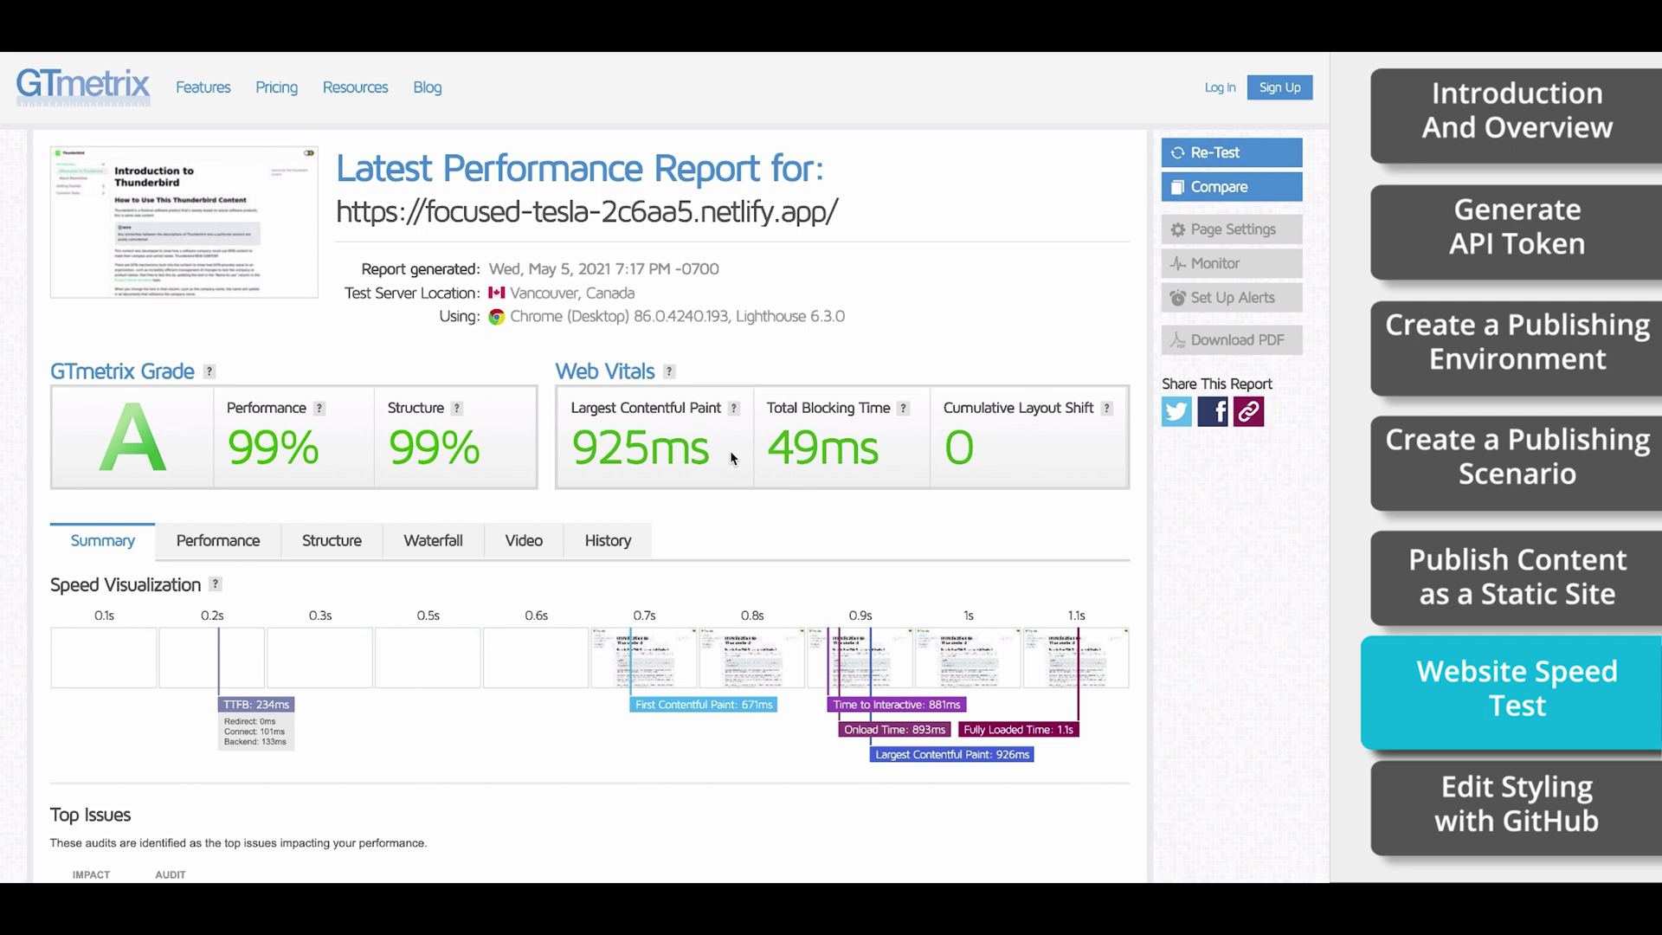
Scroll through the GTmetrix report: grade A, 99% performance and structure, 925ms LCP
{"action": "scroll", "coordinate": [990, 450], "scroll_direction": "down", "scroll_amount": 7}
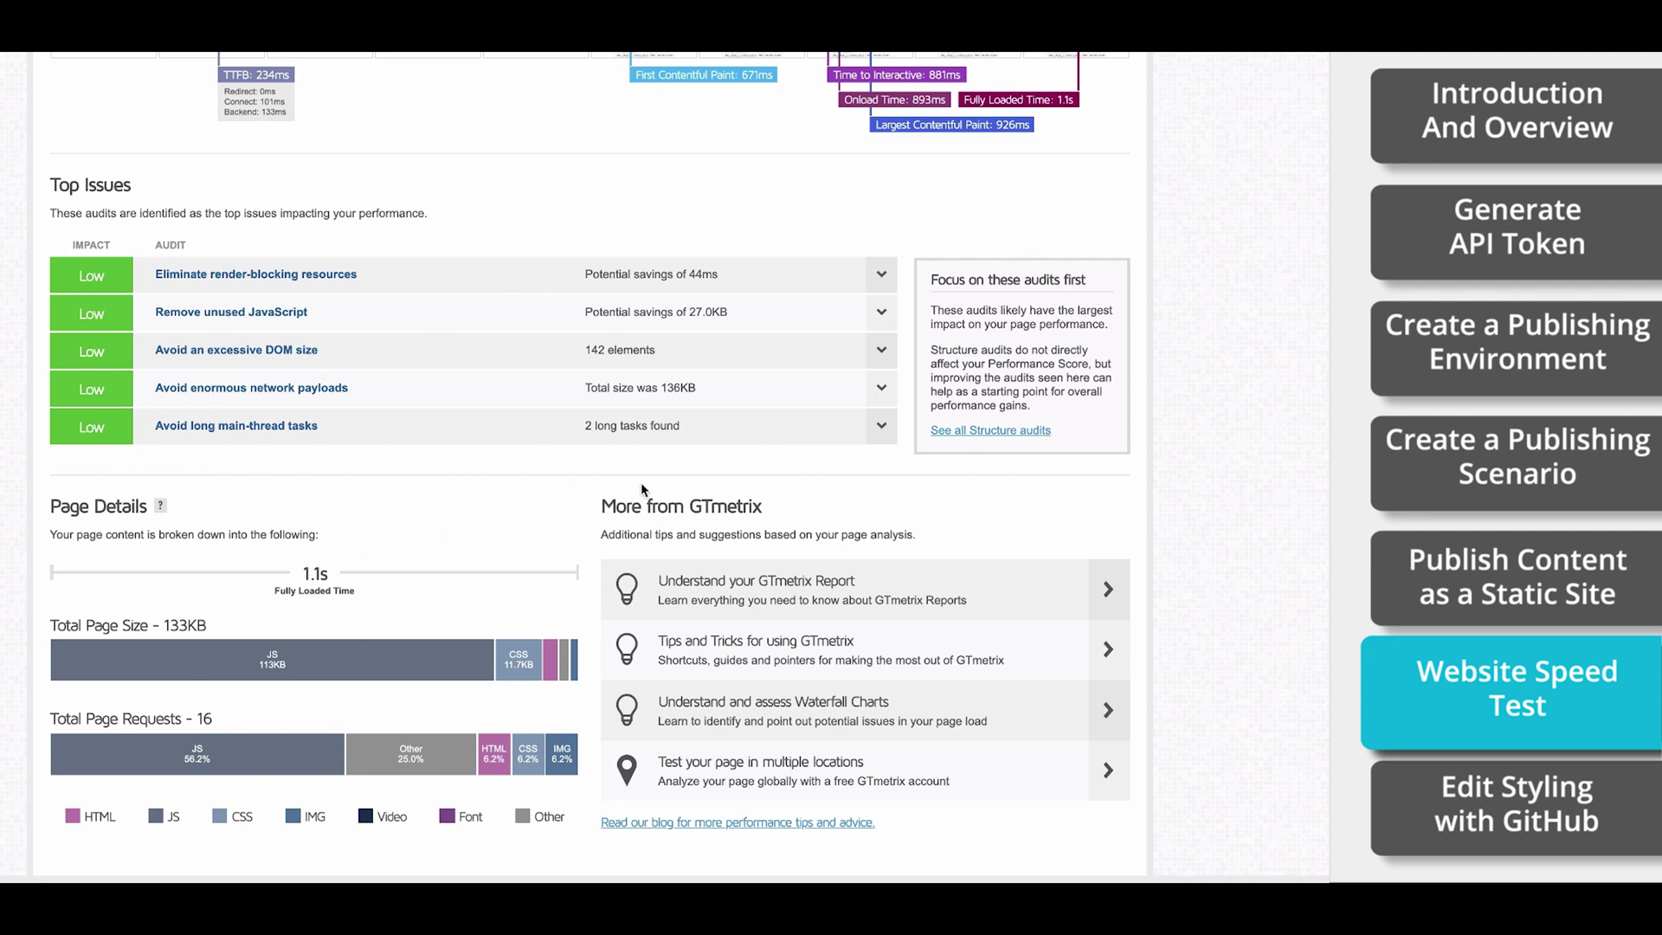
{"action": "scroll", "coordinate": [640, 482], "scroll_direction": "down", "scroll_amount": 2}
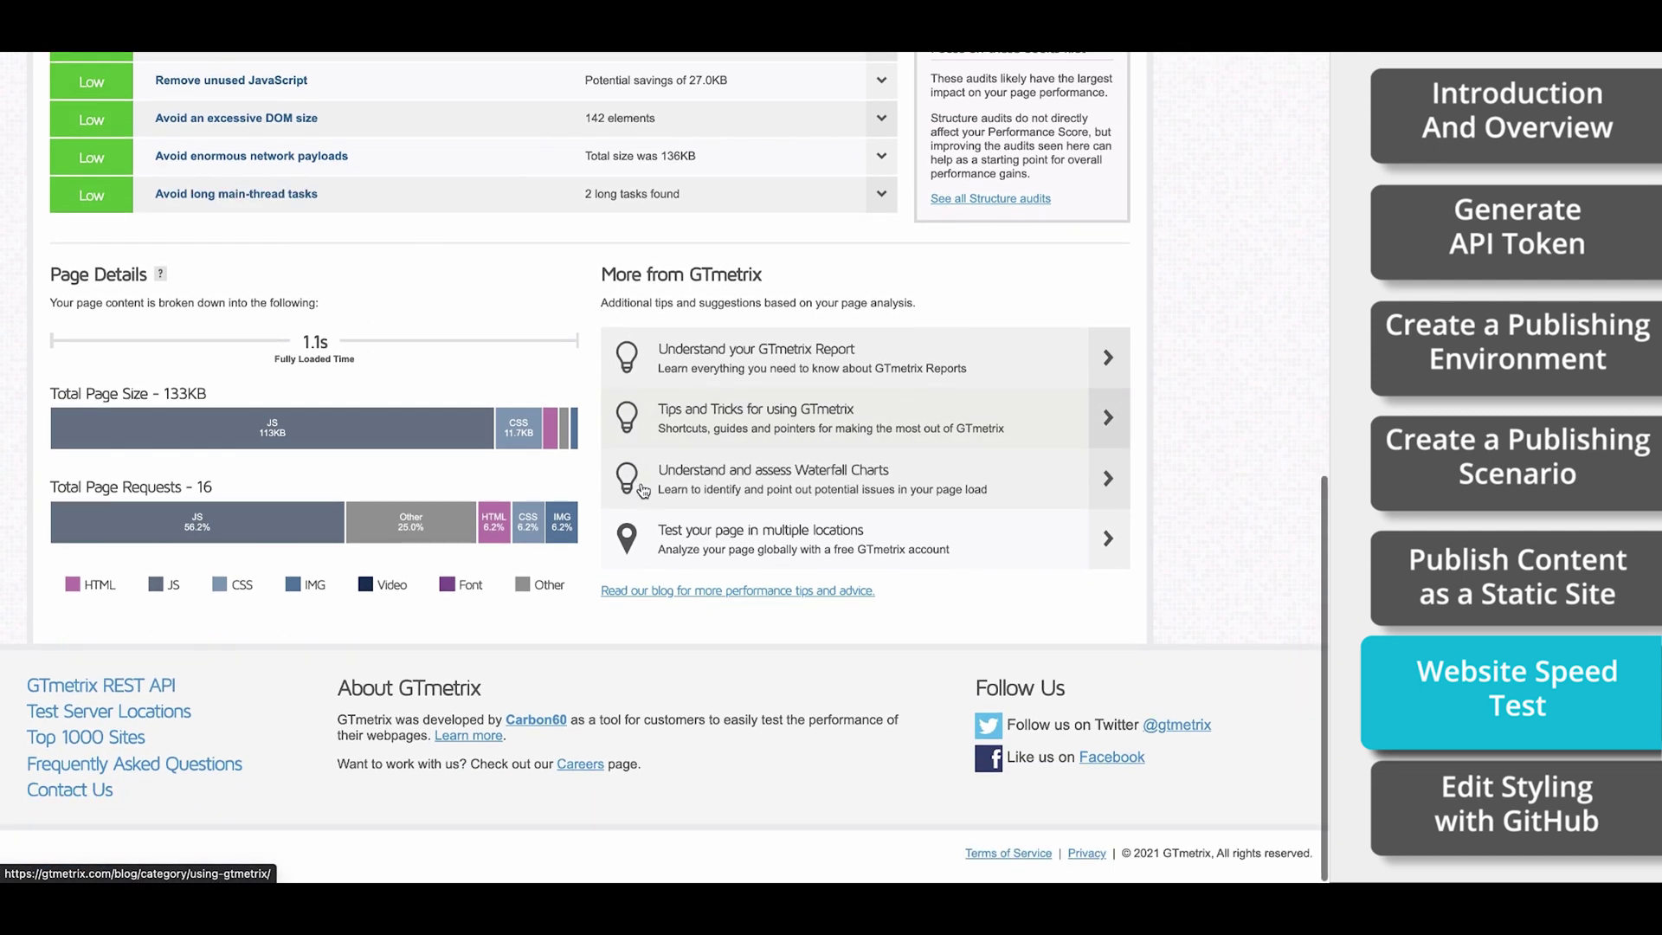
{"action": "scroll", "coordinate": [643, 490], "scroll_direction": "up", "scroll_amount": 8}
{"action": "scroll", "coordinate": [642, 490], "scroll_direction": "up", "scroll_amount": 2}
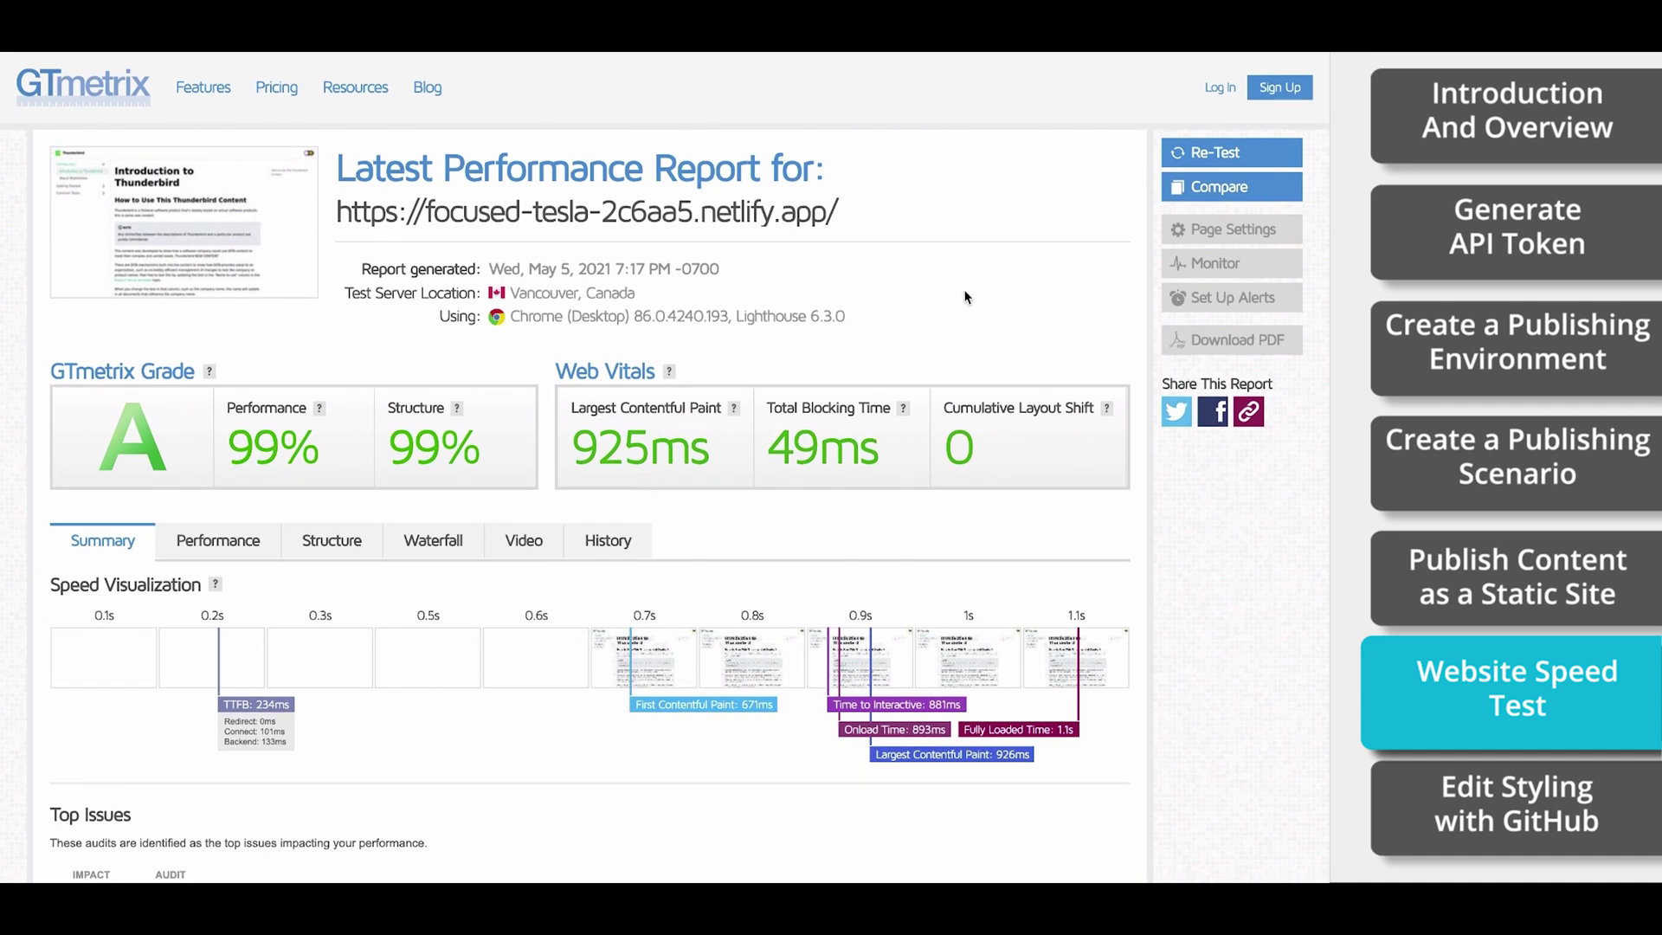
Look at Domain settings and Add custom domain, then reopen the focused-tesla-2c6aa5 overview
{"action": "key", "text": "ctrl+Up"}
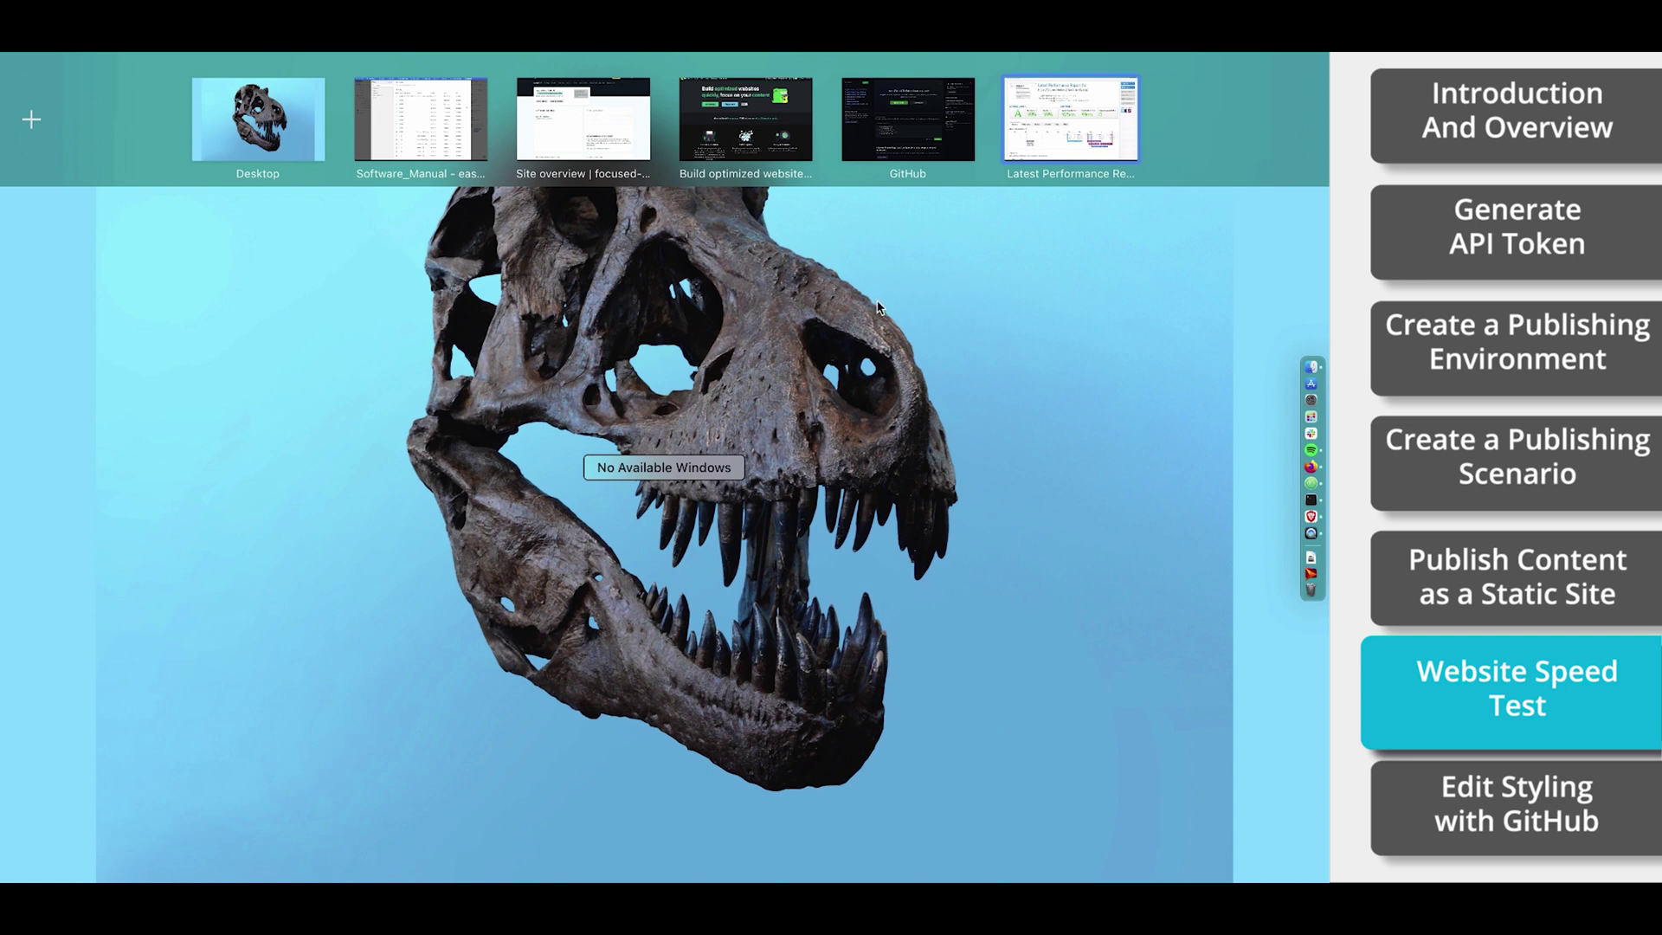
{"action": "left_click", "coordinate": [564, 99]}
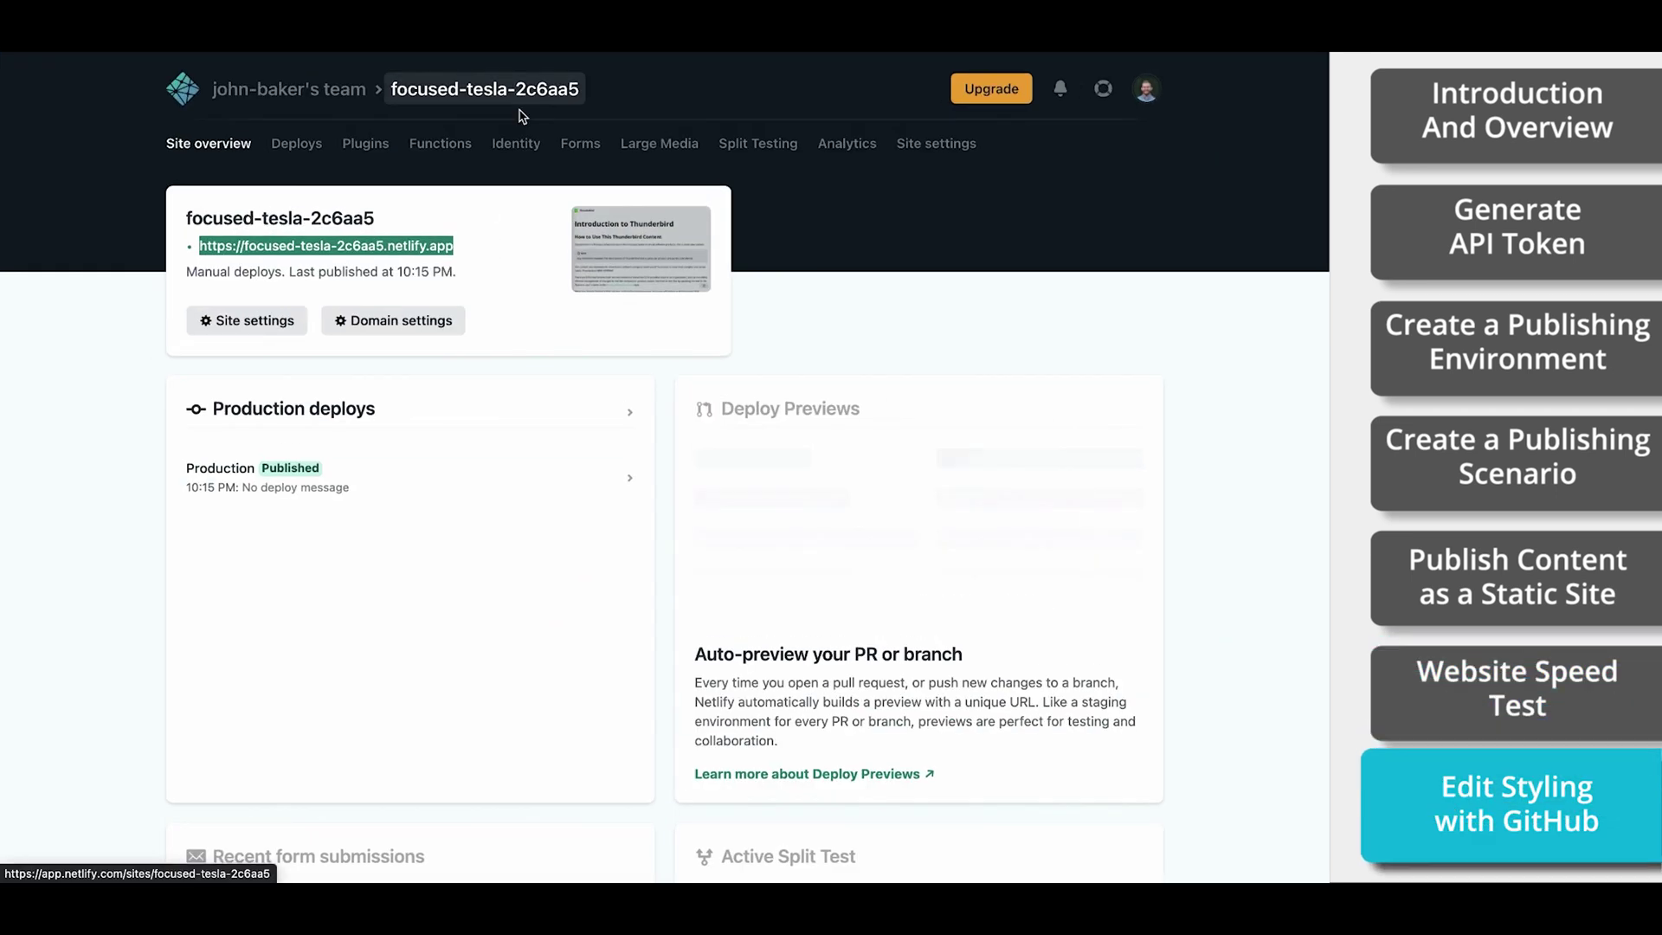
{"action": "left_click", "coordinate": [424, 321]}
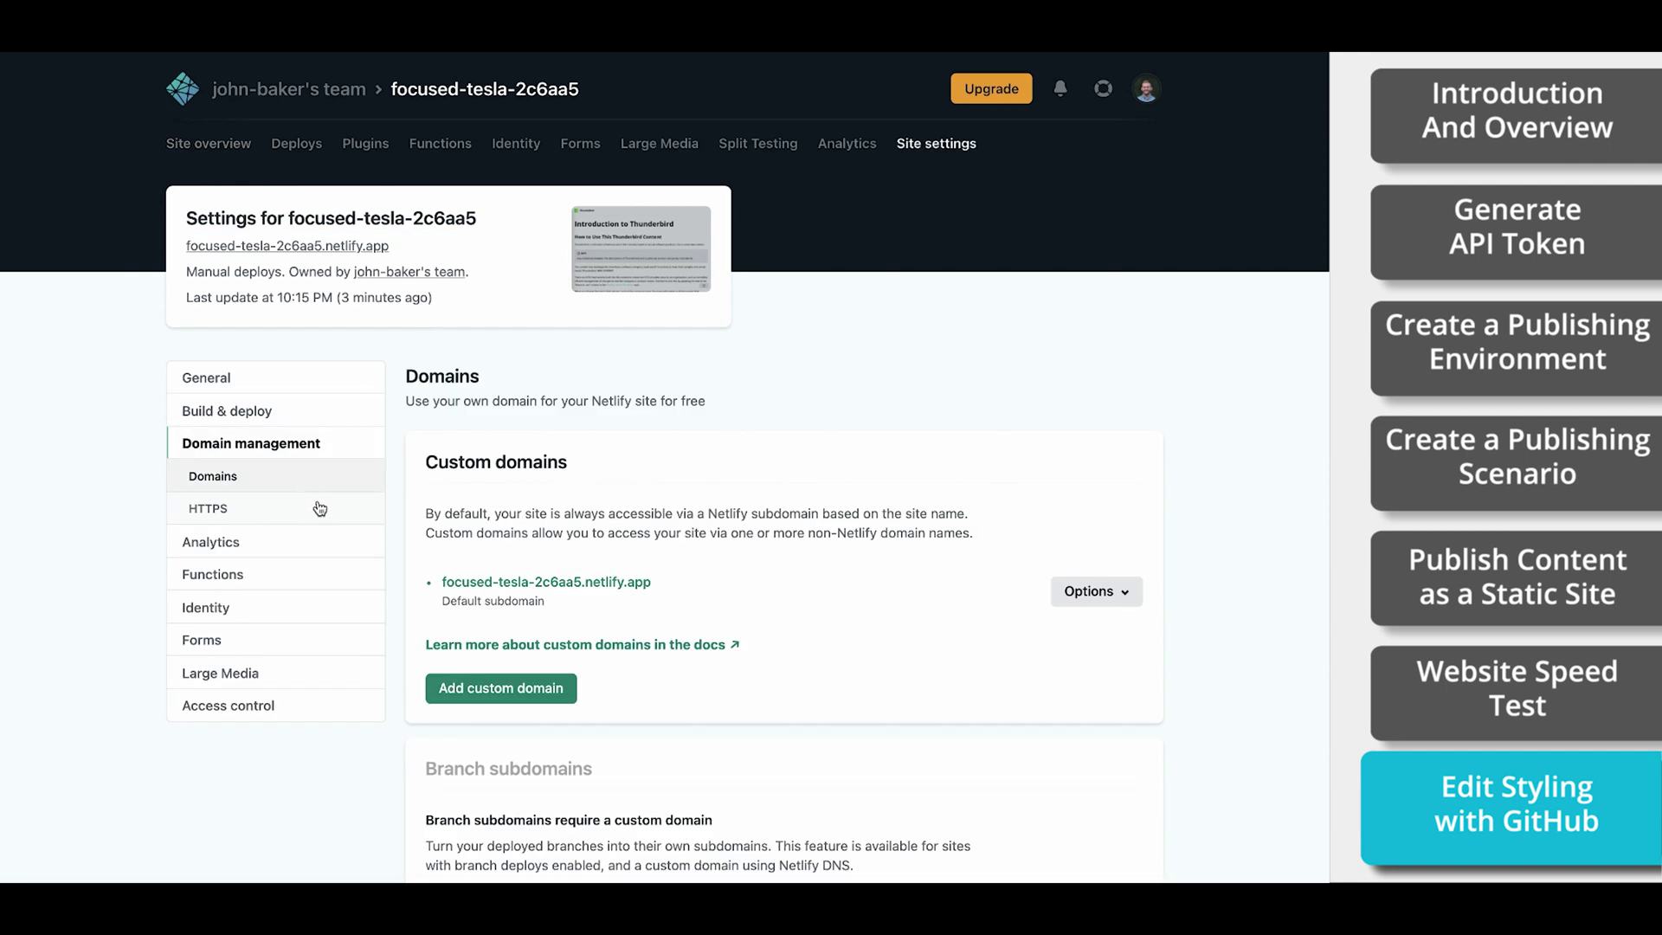
{"action": "left_click", "coordinate": [495, 690]}
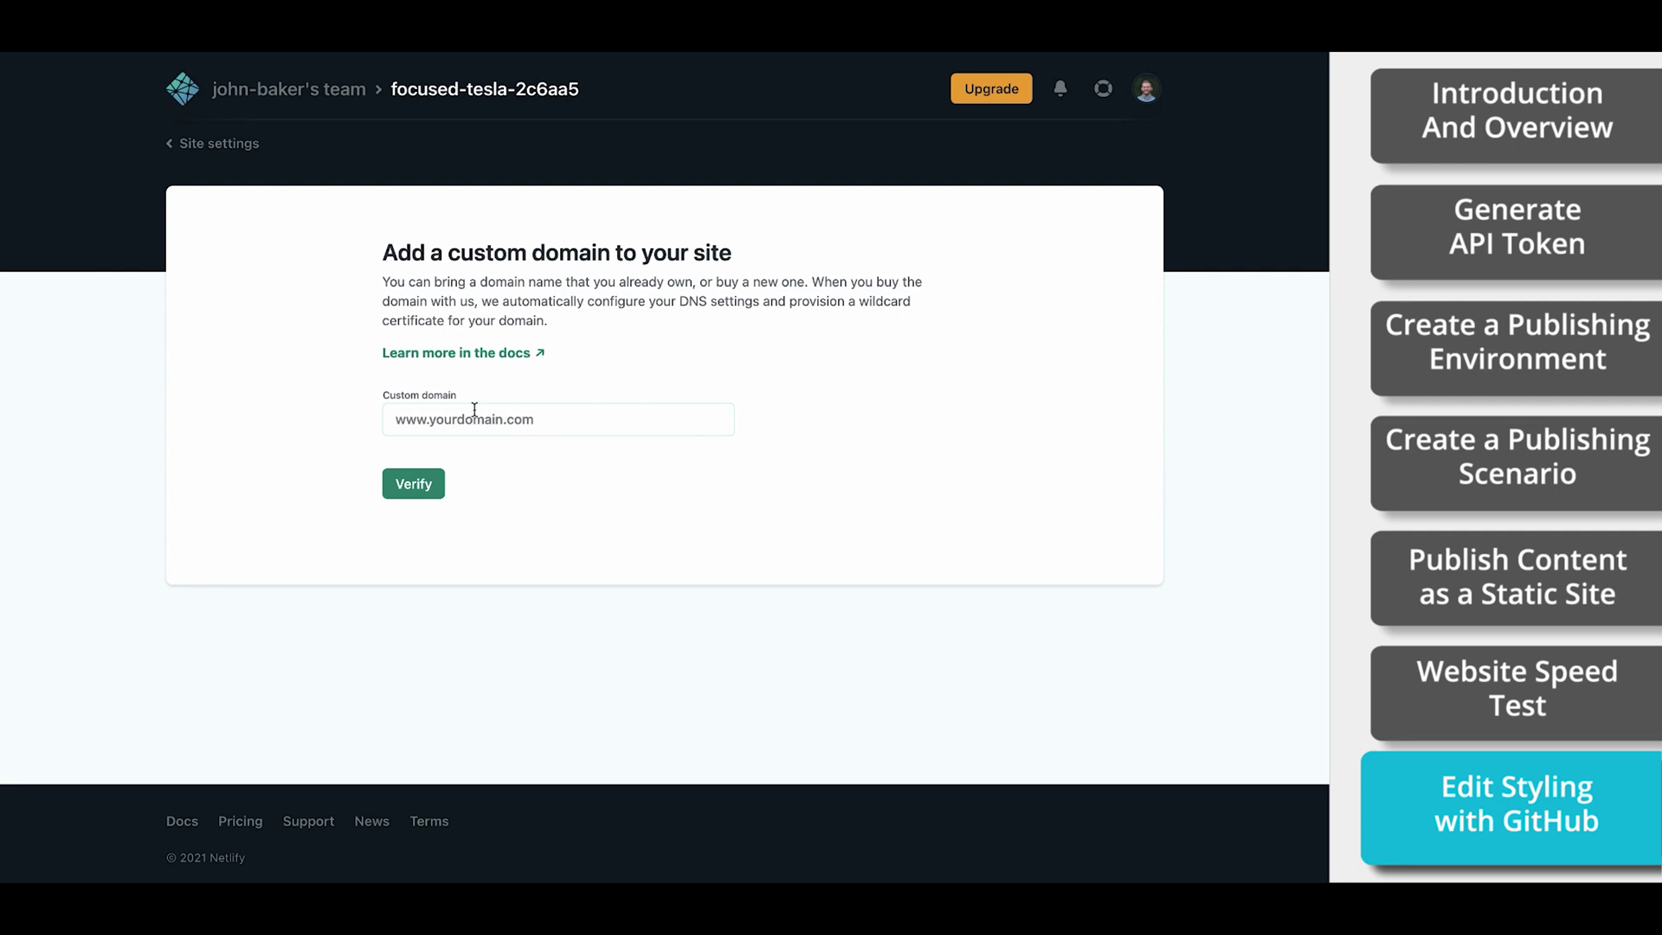
{"action": "left_click", "coordinate": [182, 87]}
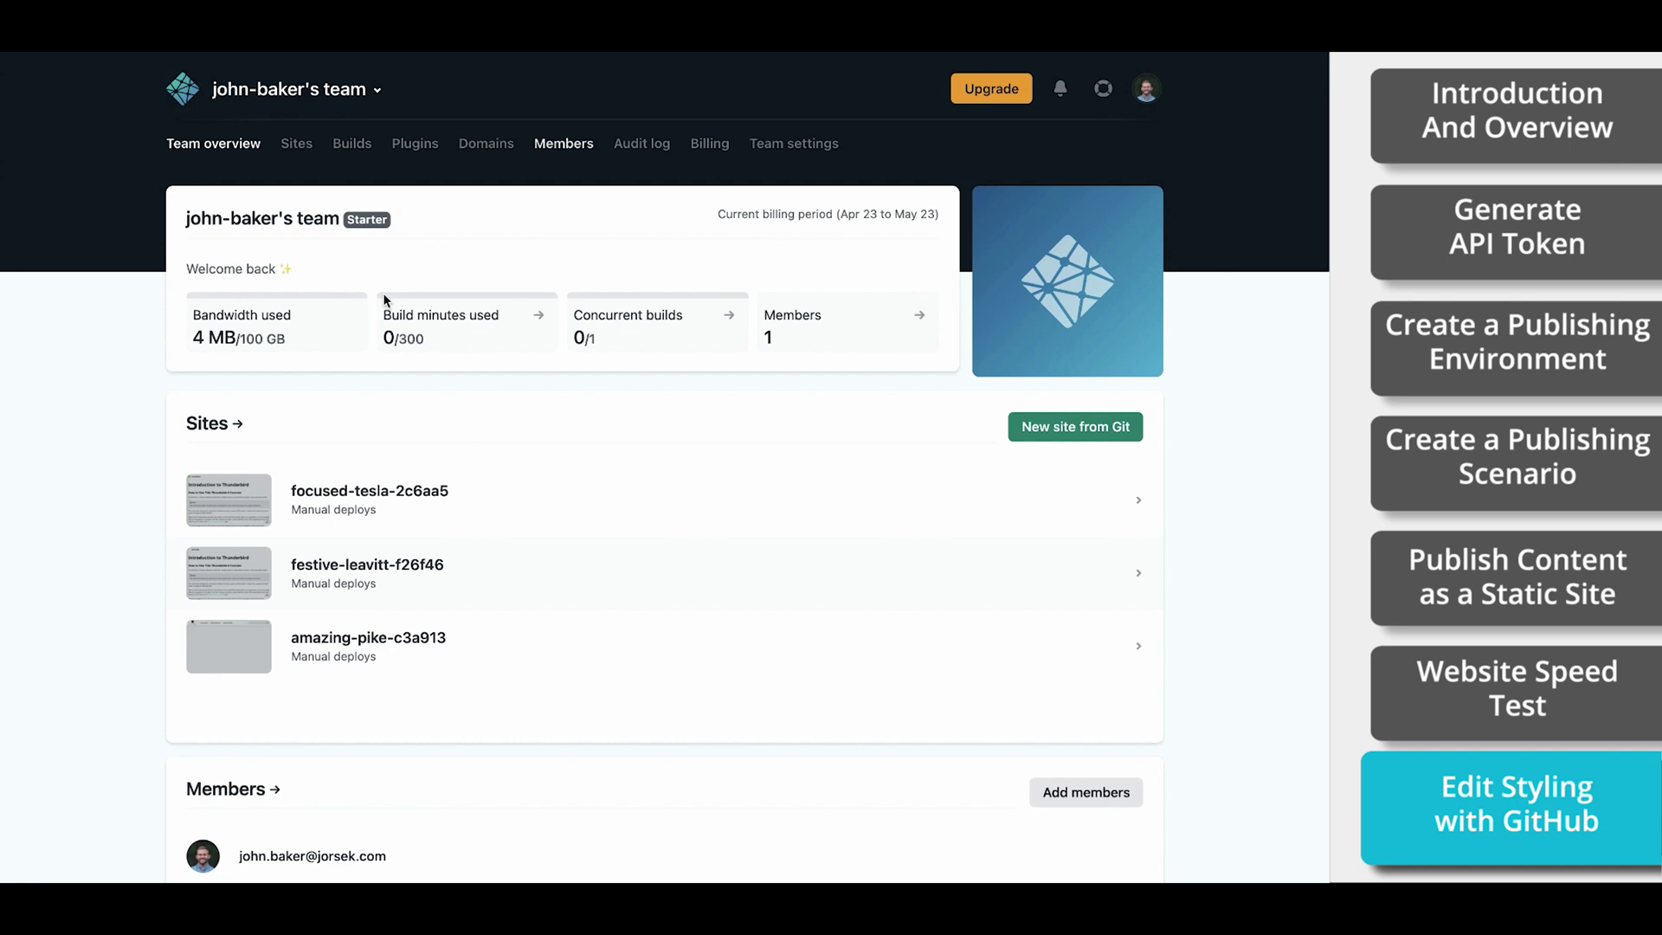
{"action": "left_click", "coordinate": [362, 495]}
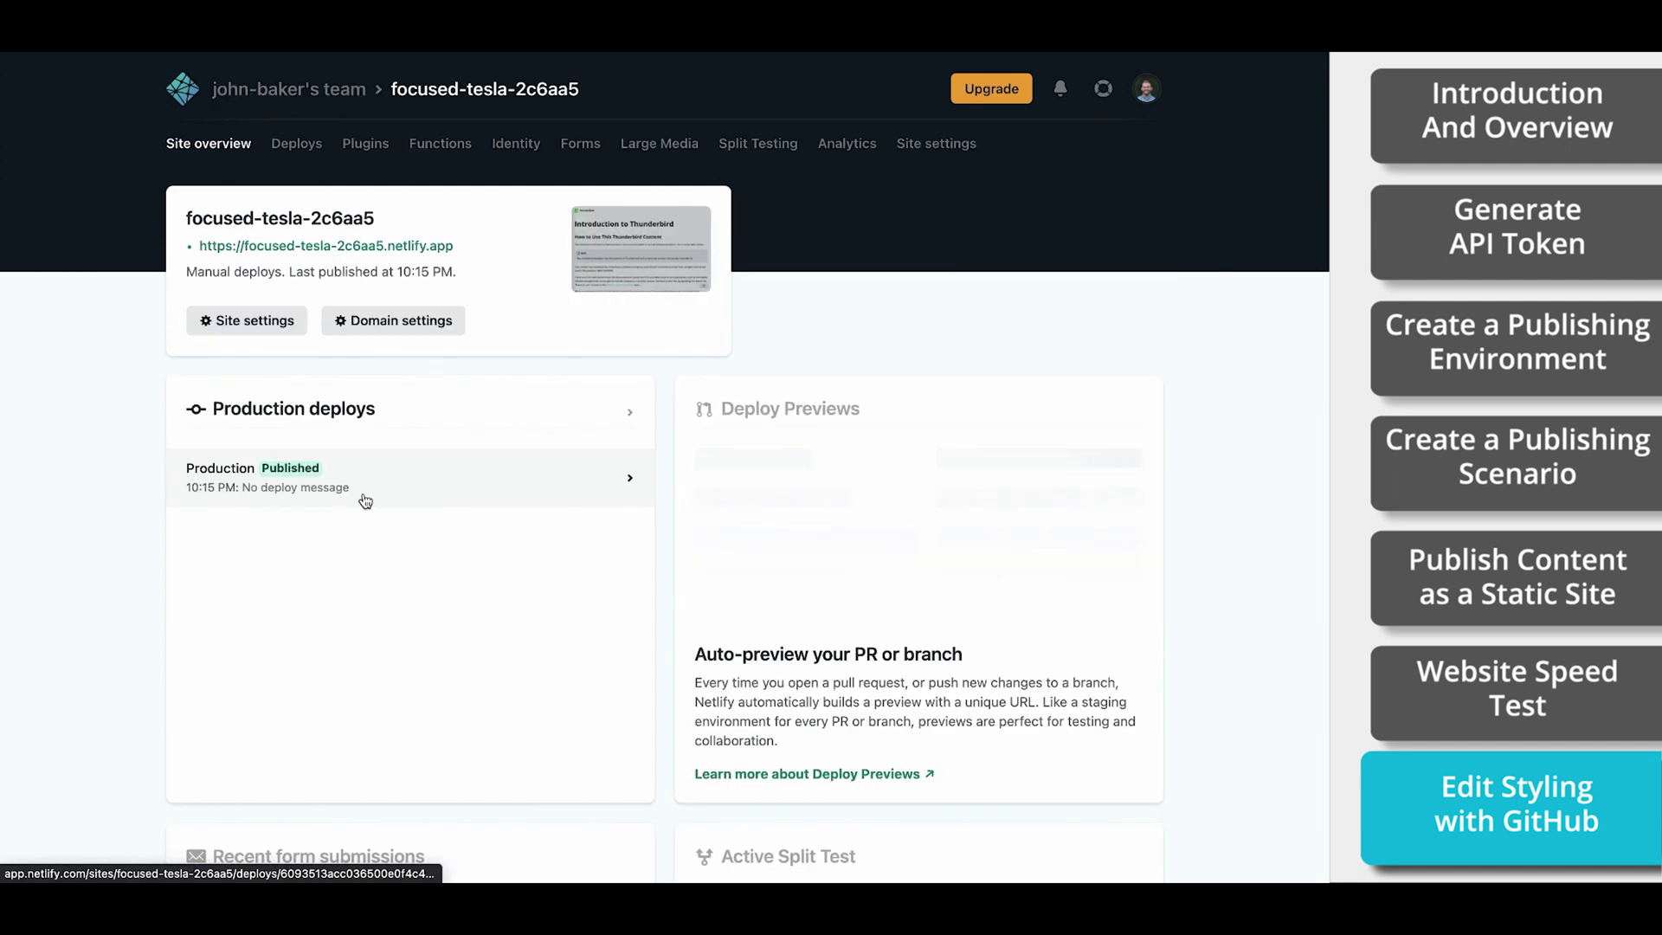
Open the Docusaurus Publishing Test Scenario under Administration and copy the Jorsek template's Git URL
{"action": "left_click", "coordinate": [378, 247]}
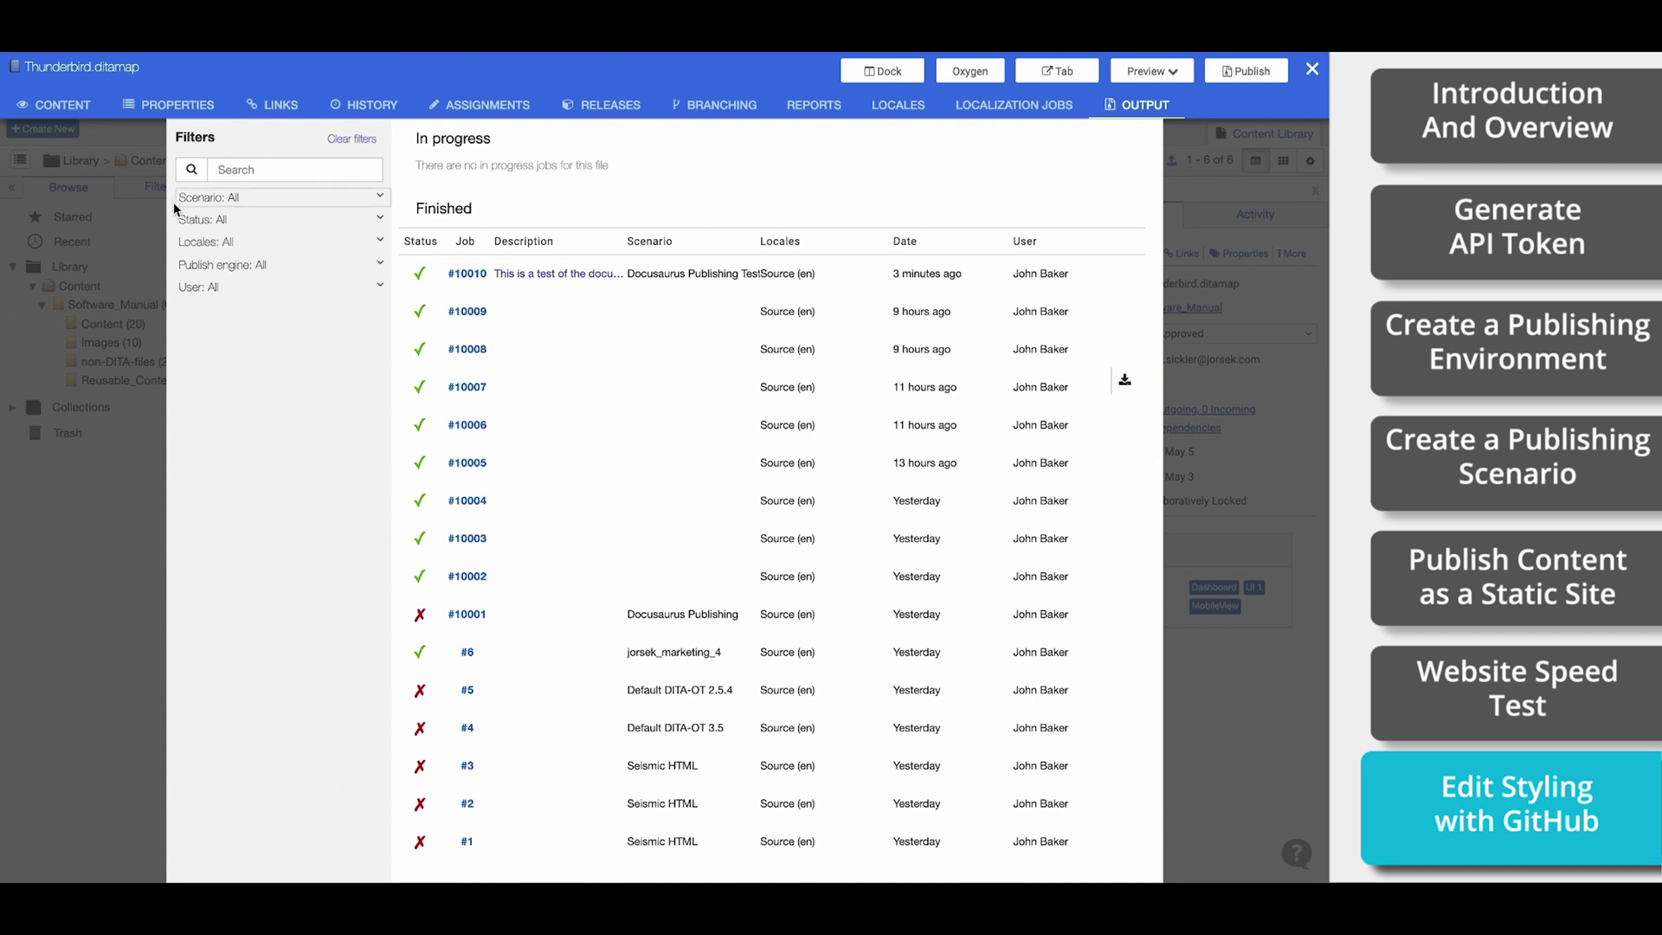
{"action": "left_click", "coordinate": [1314, 73]}
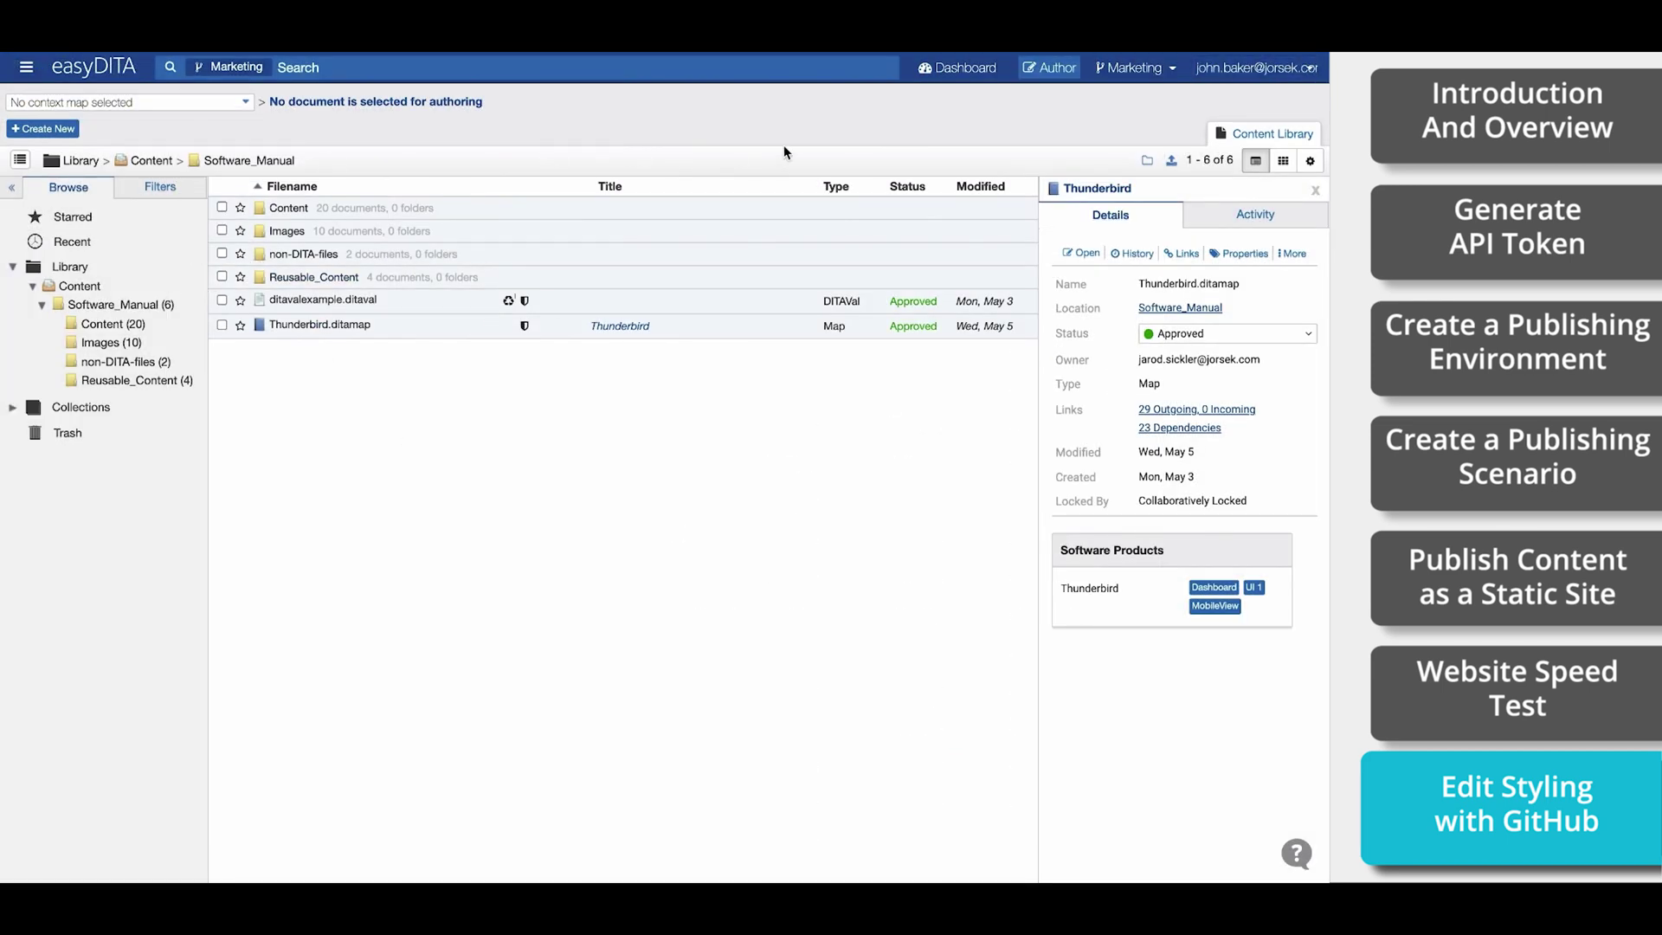
{"action": "left_click", "coordinate": [935, 69]}
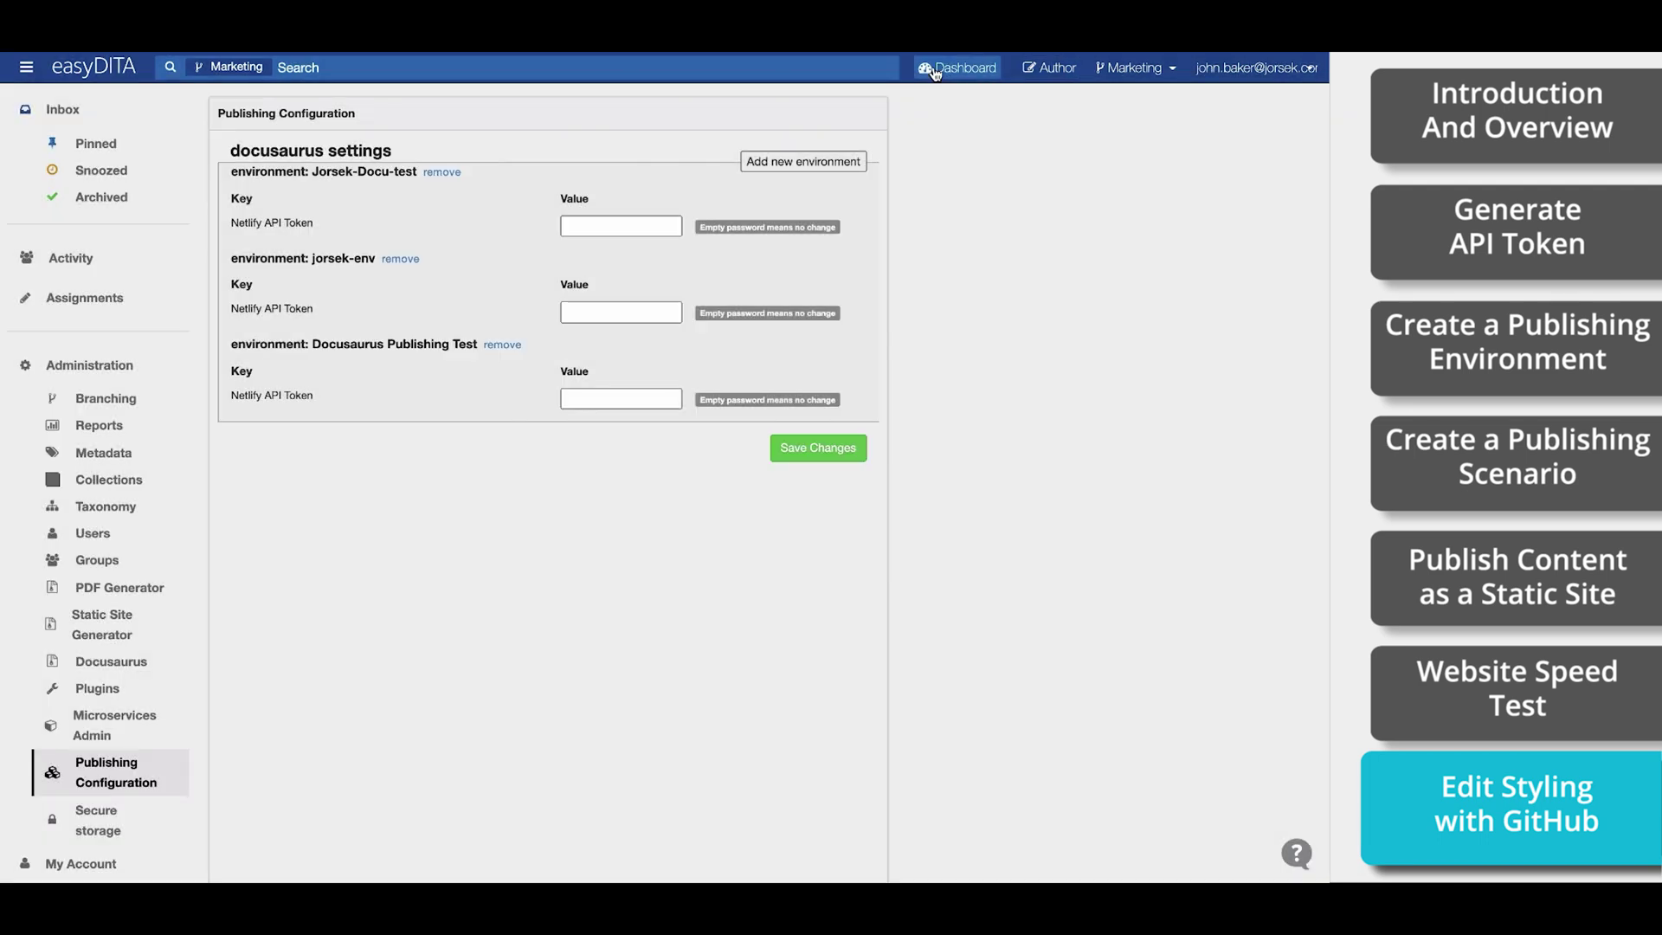
{"action": "left_click", "coordinate": [111, 662]}
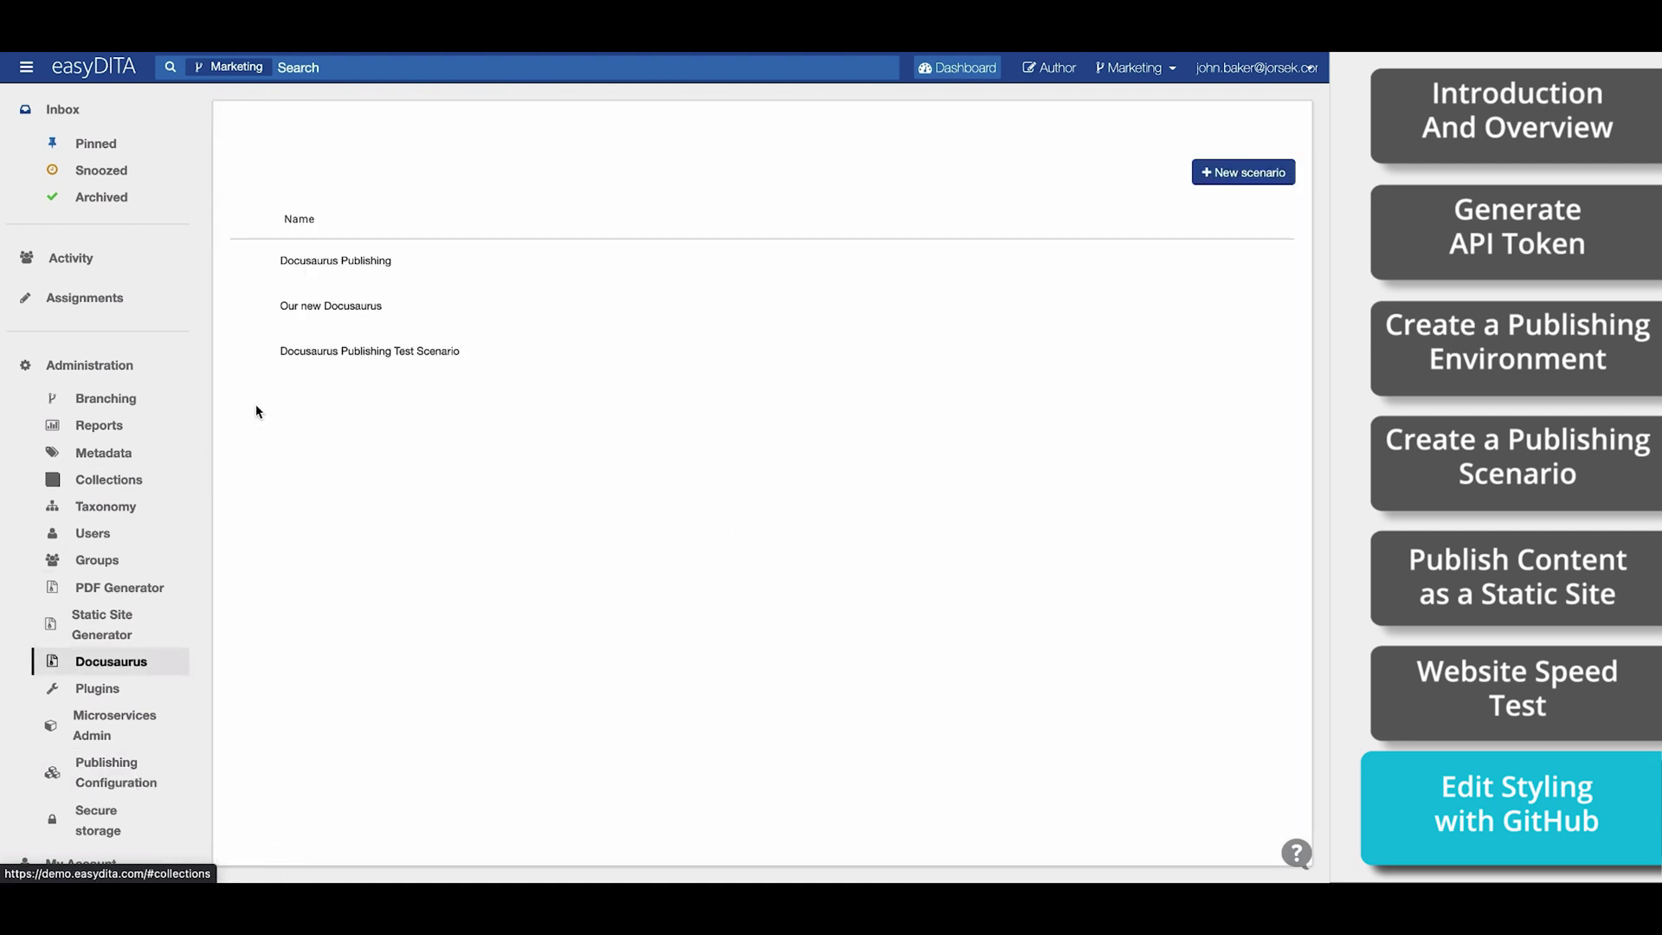
{"action": "left_click", "coordinate": [445, 360]}
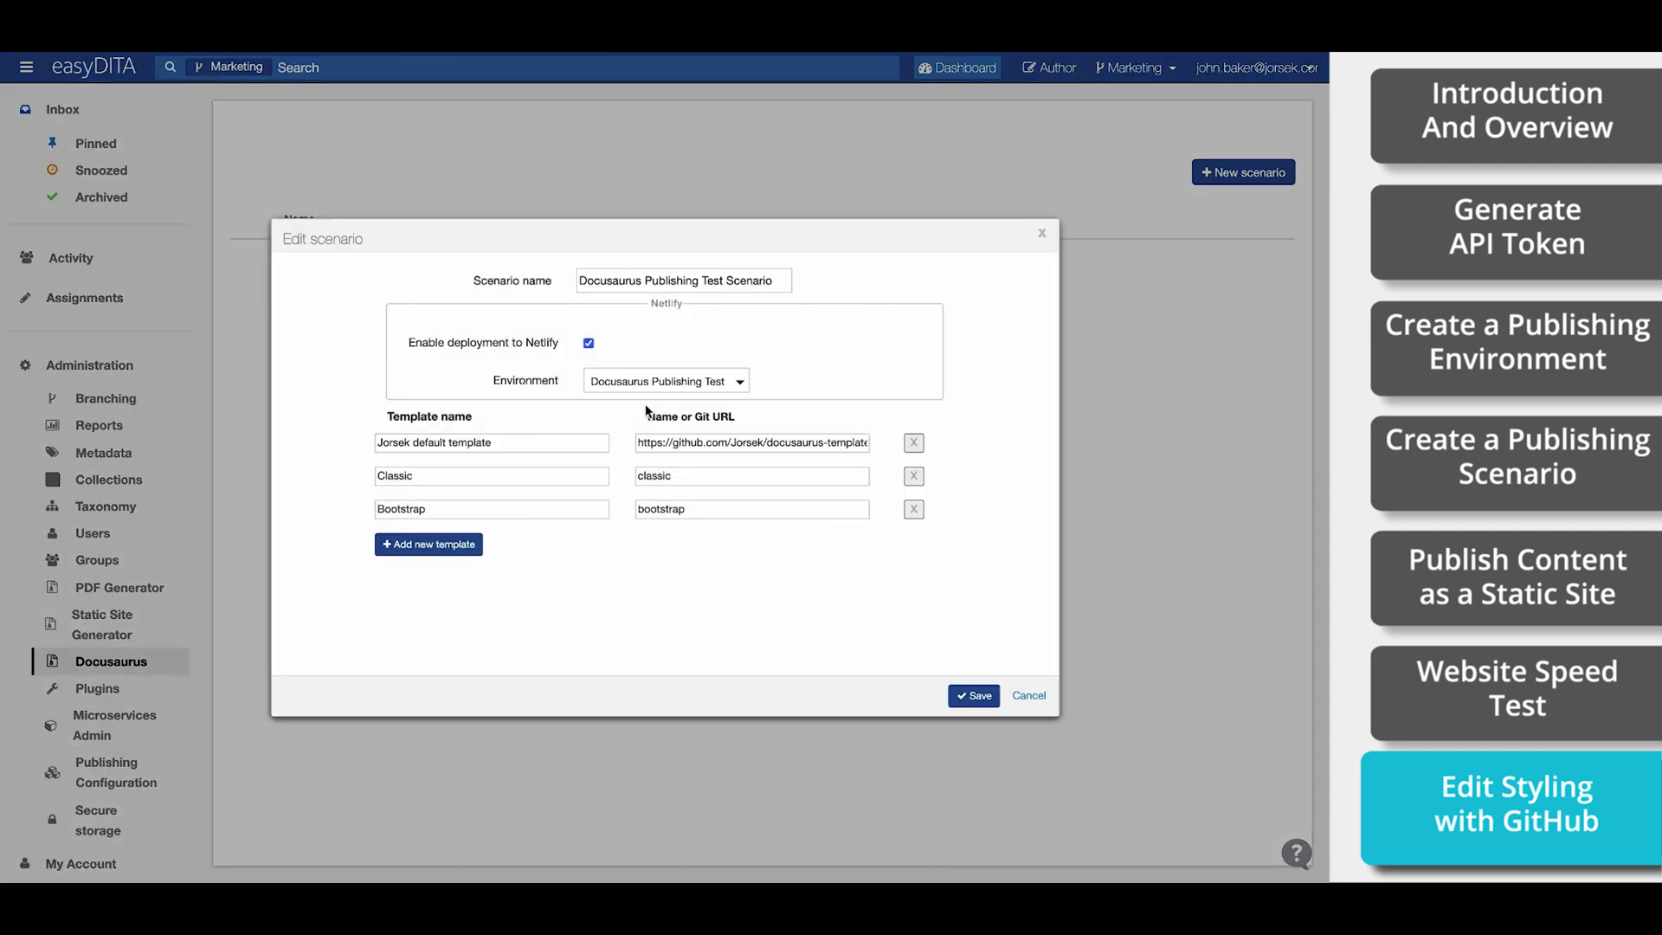
{"action": "triple_click", "coordinate": [712, 442]}
{"action": "right_click", "coordinate": [711, 442]}
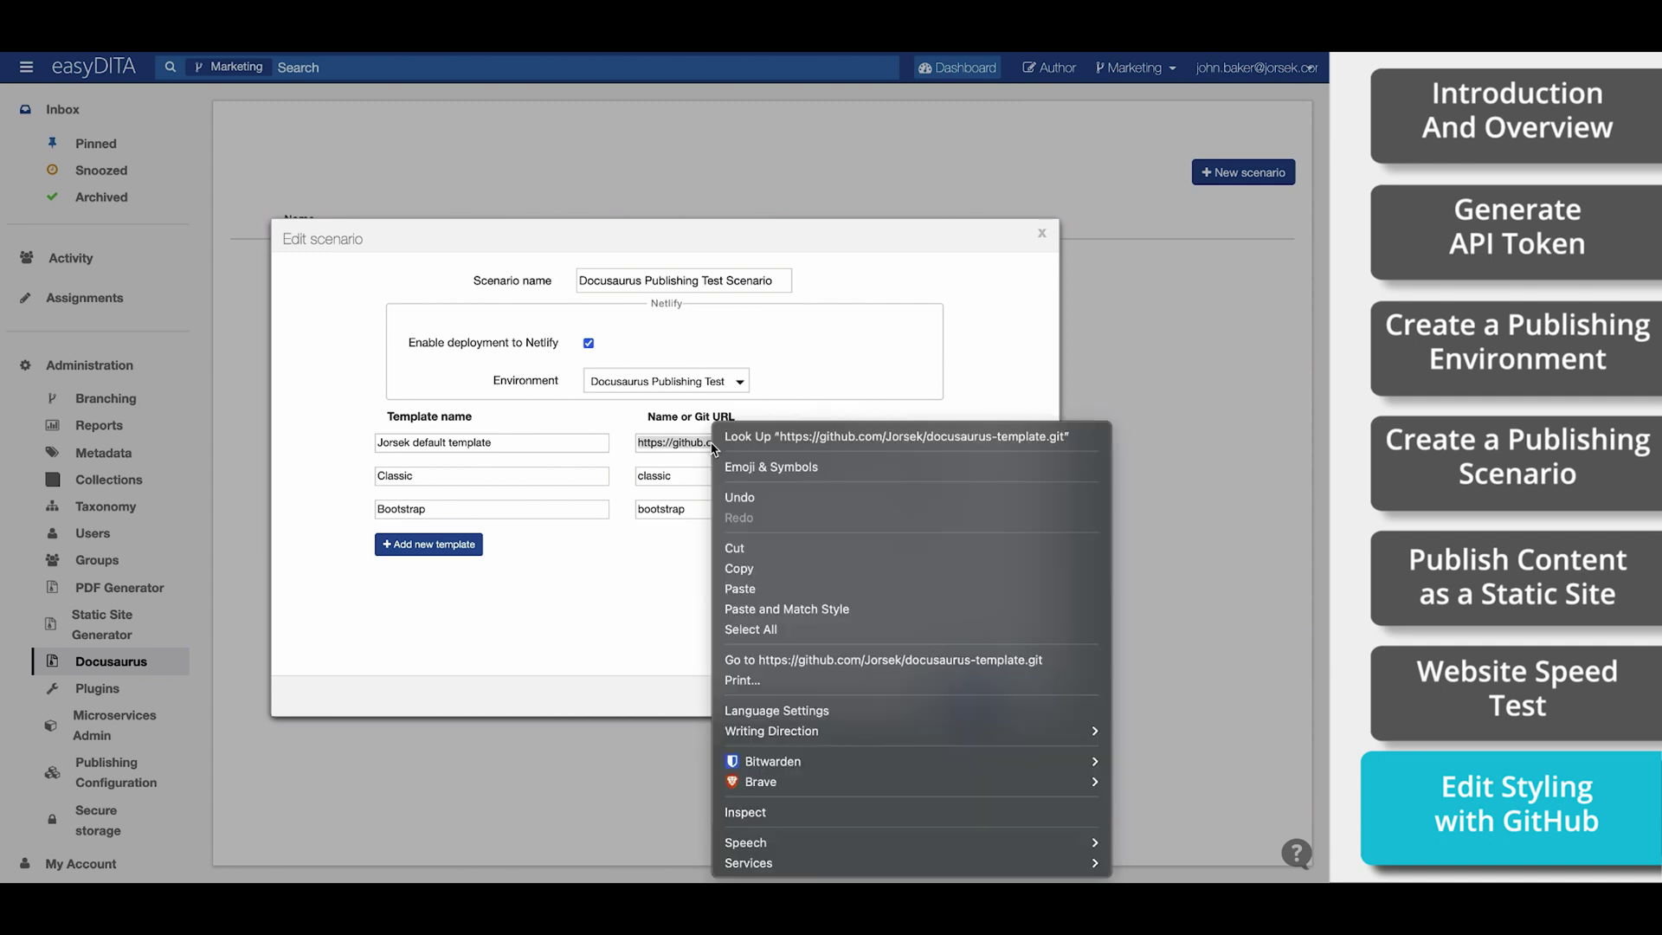
{"action": "left_click", "coordinate": [751, 573]}
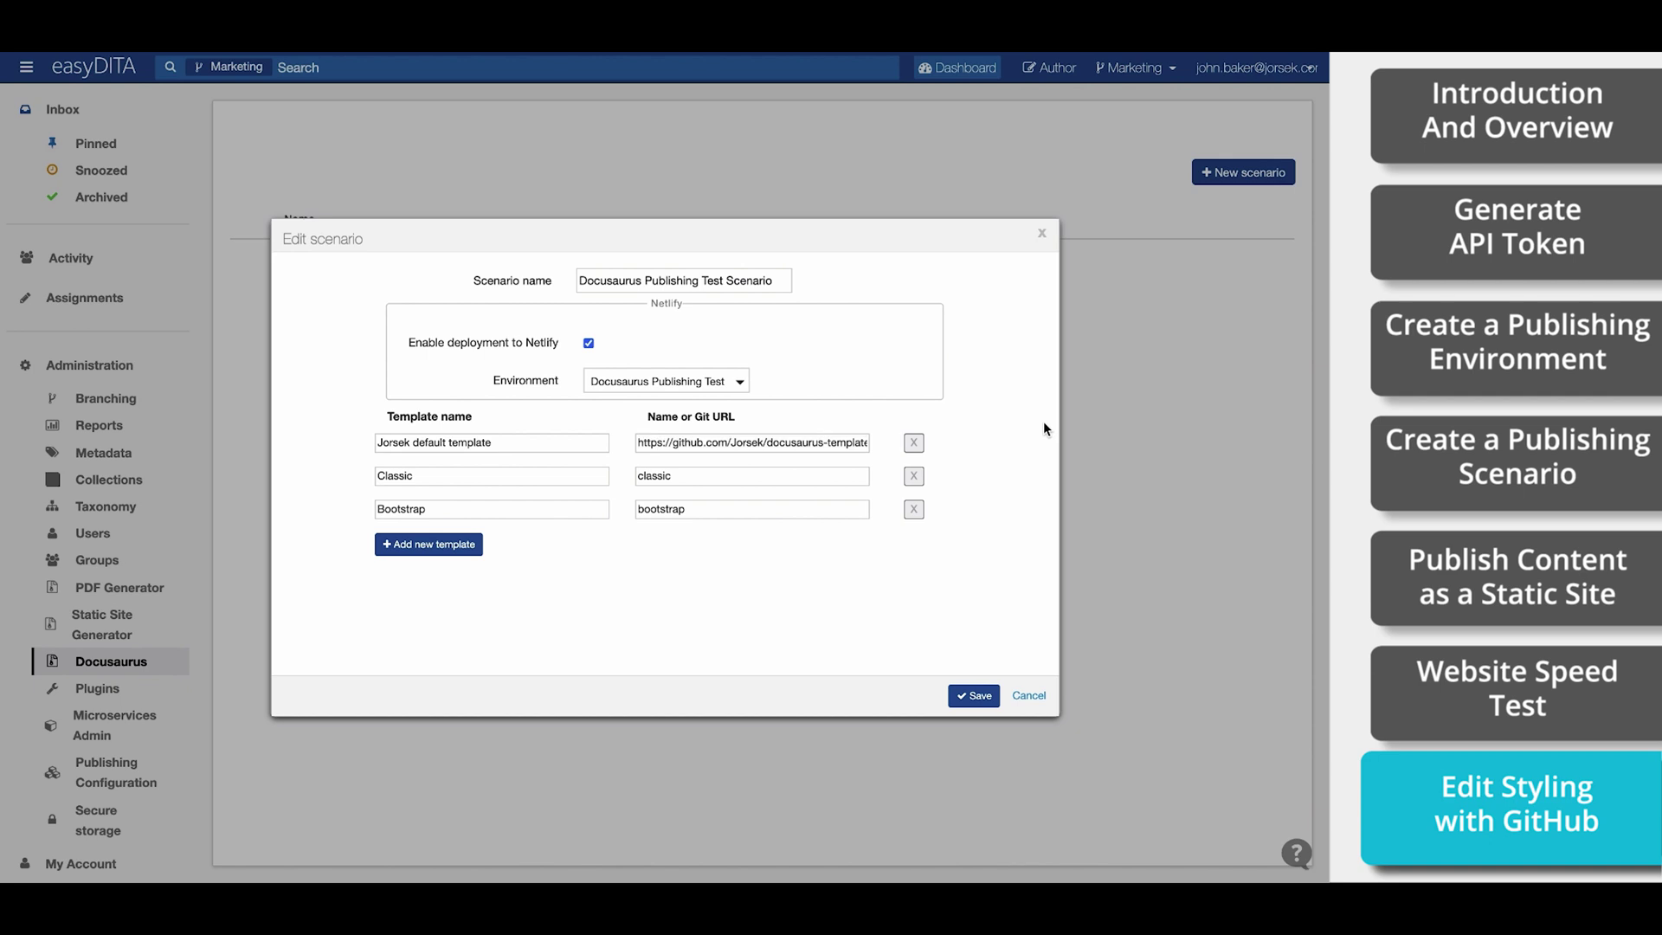
{"action": "key", "text": "ctrl+Up"}
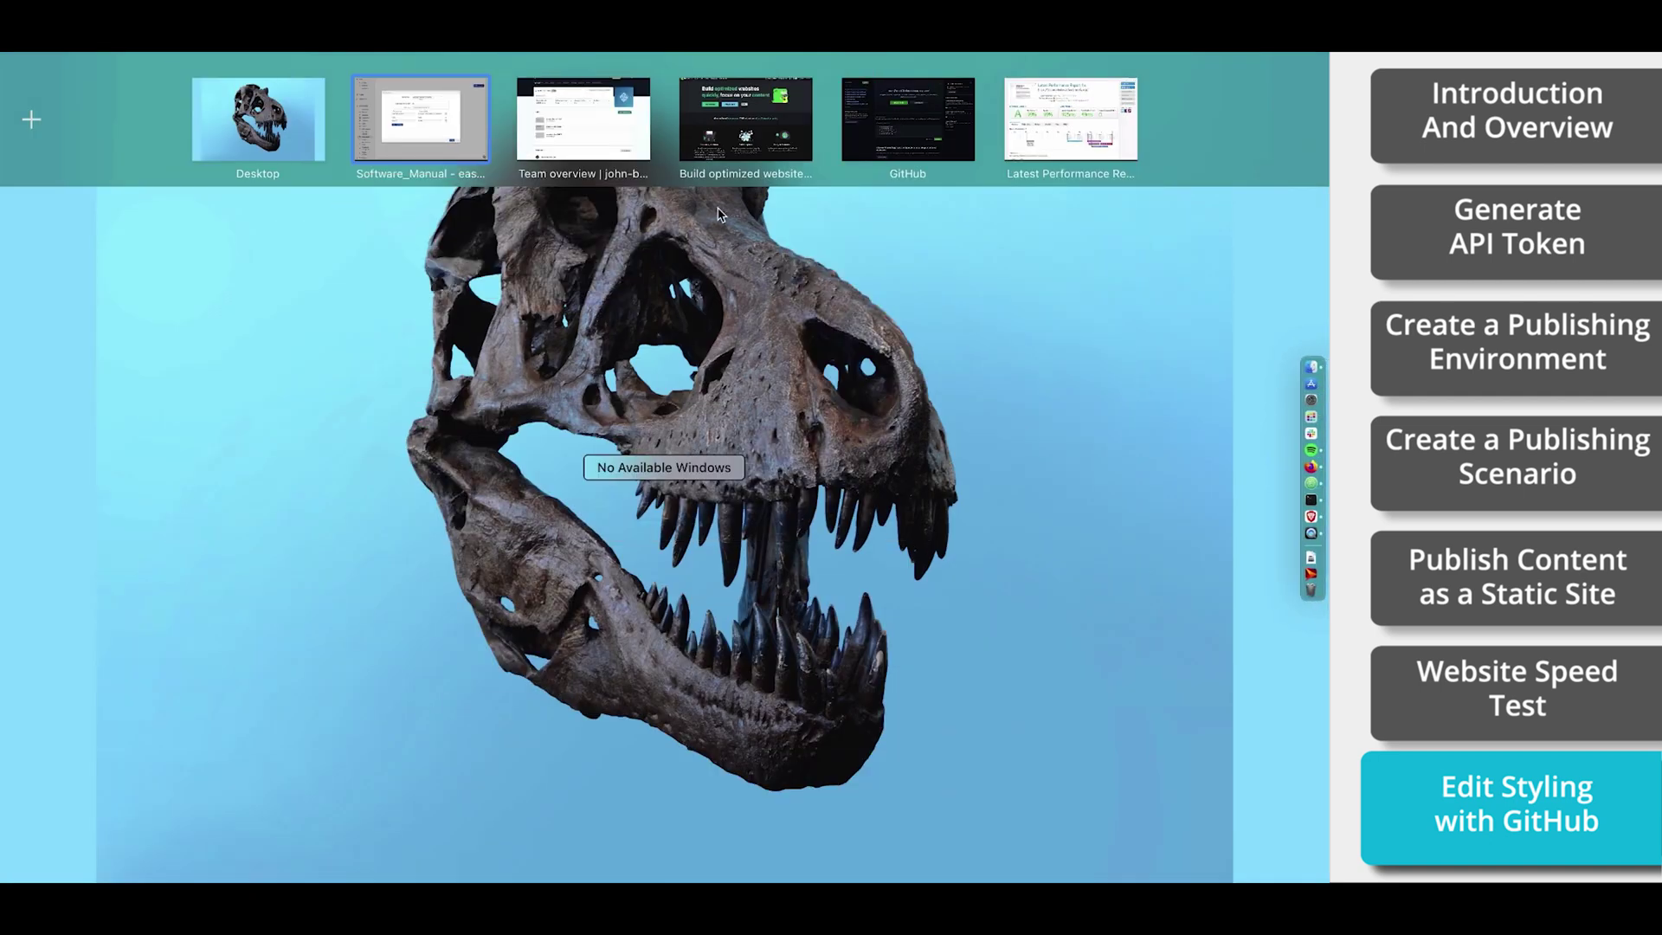
Load the Jorsek/docusaurus-template repository from the copied URL in a new tab and fork it
{"action": "left_click", "coordinate": [883, 120]}
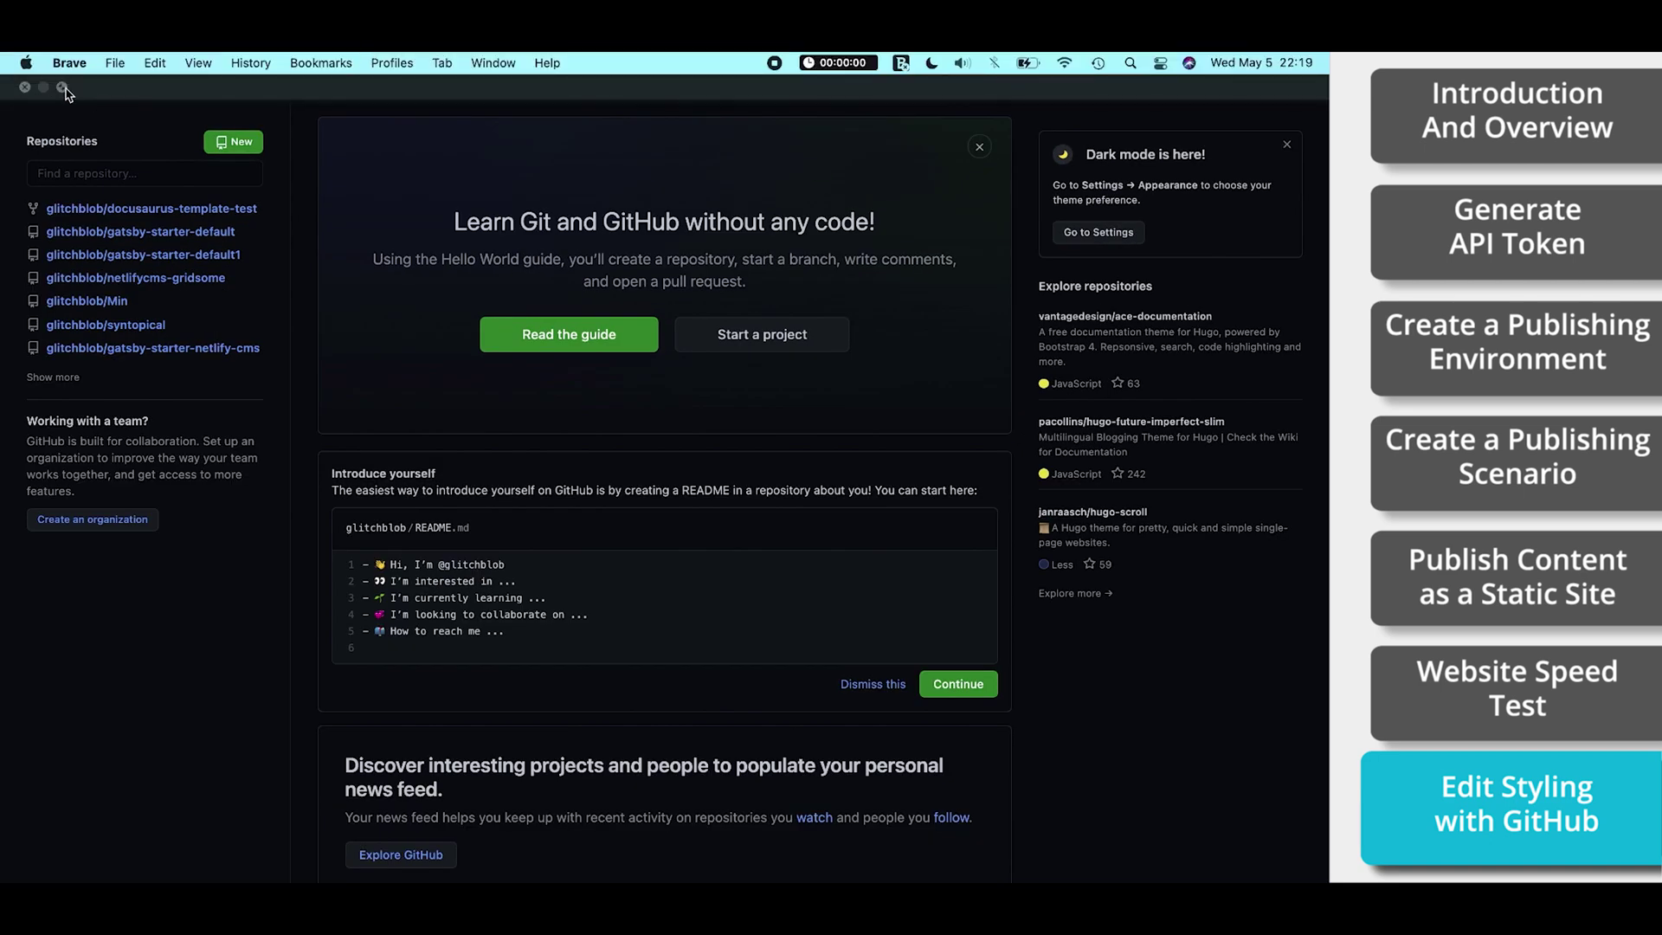
{"action": "left_click", "coordinate": [63, 87]}
{"action": "left_click", "coordinate": [333, 80]}
{"action": "key", "text": "super+v"}
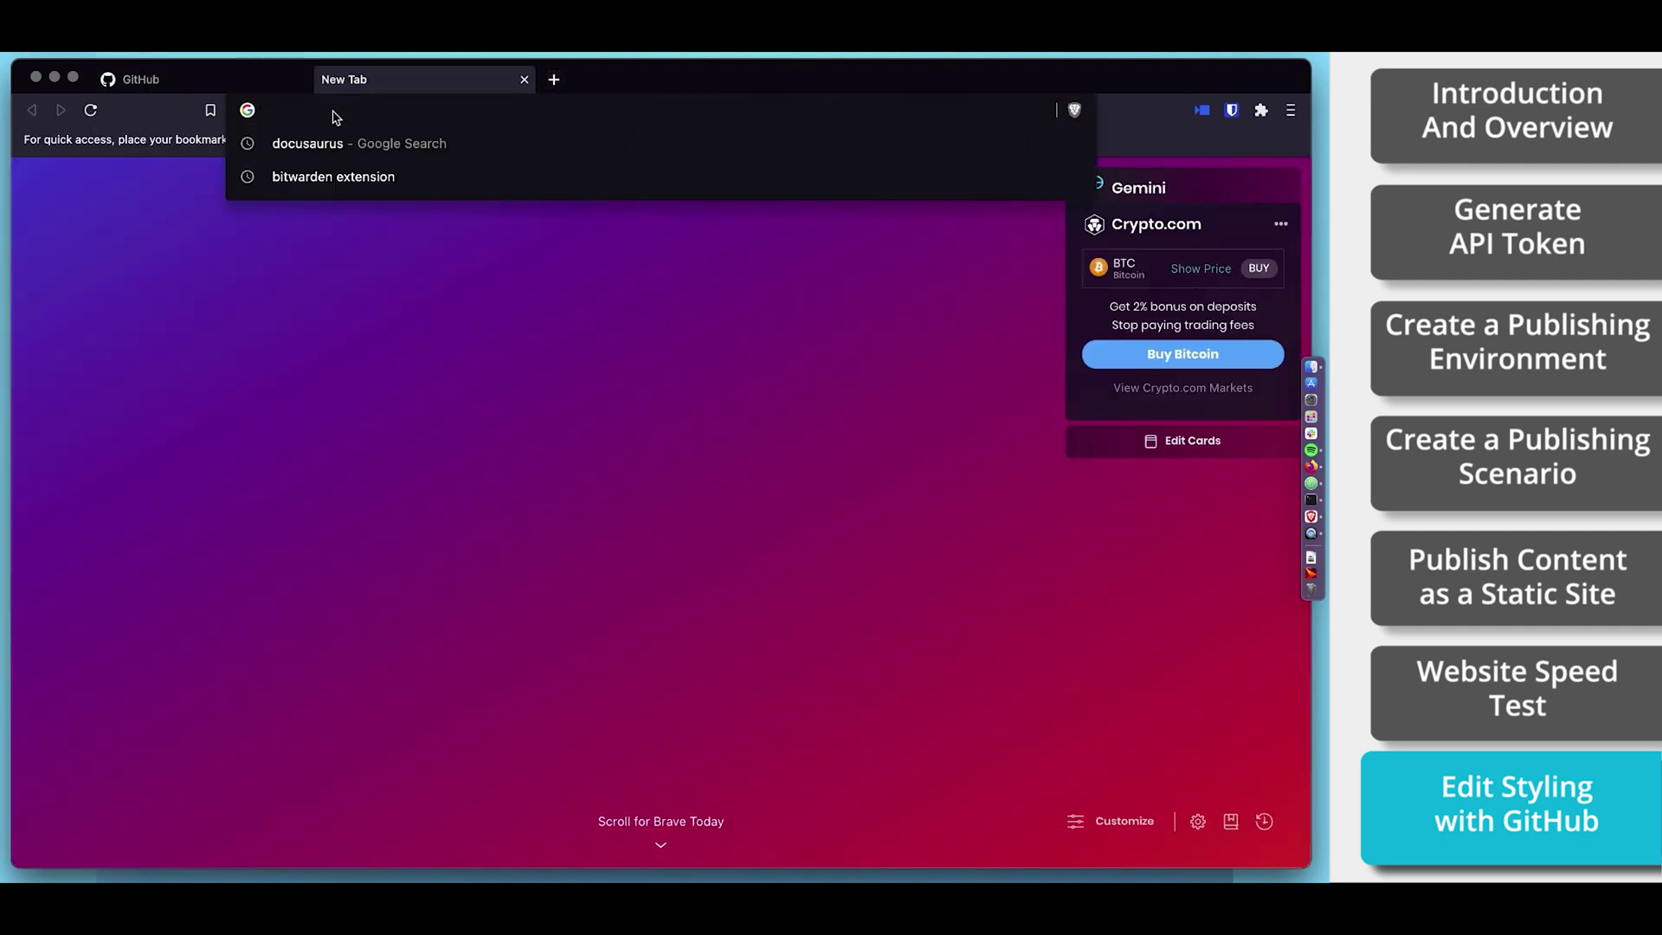
{"action": "key", "text": "Return"}
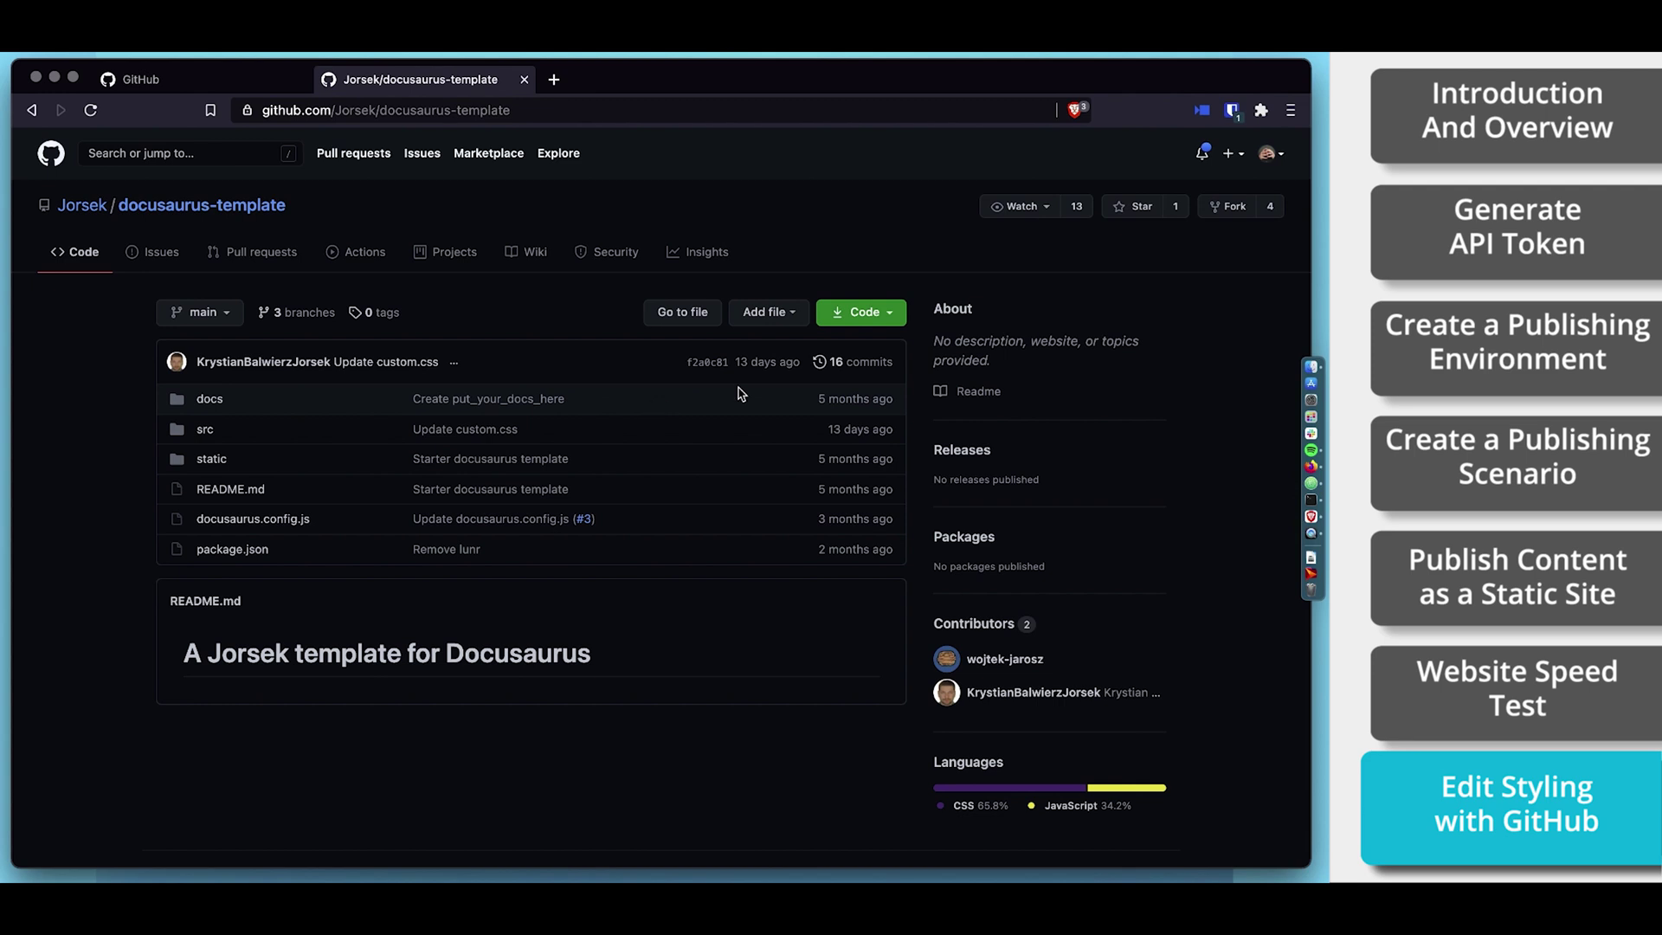
{"action": "left_click", "coordinate": [1235, 217]}
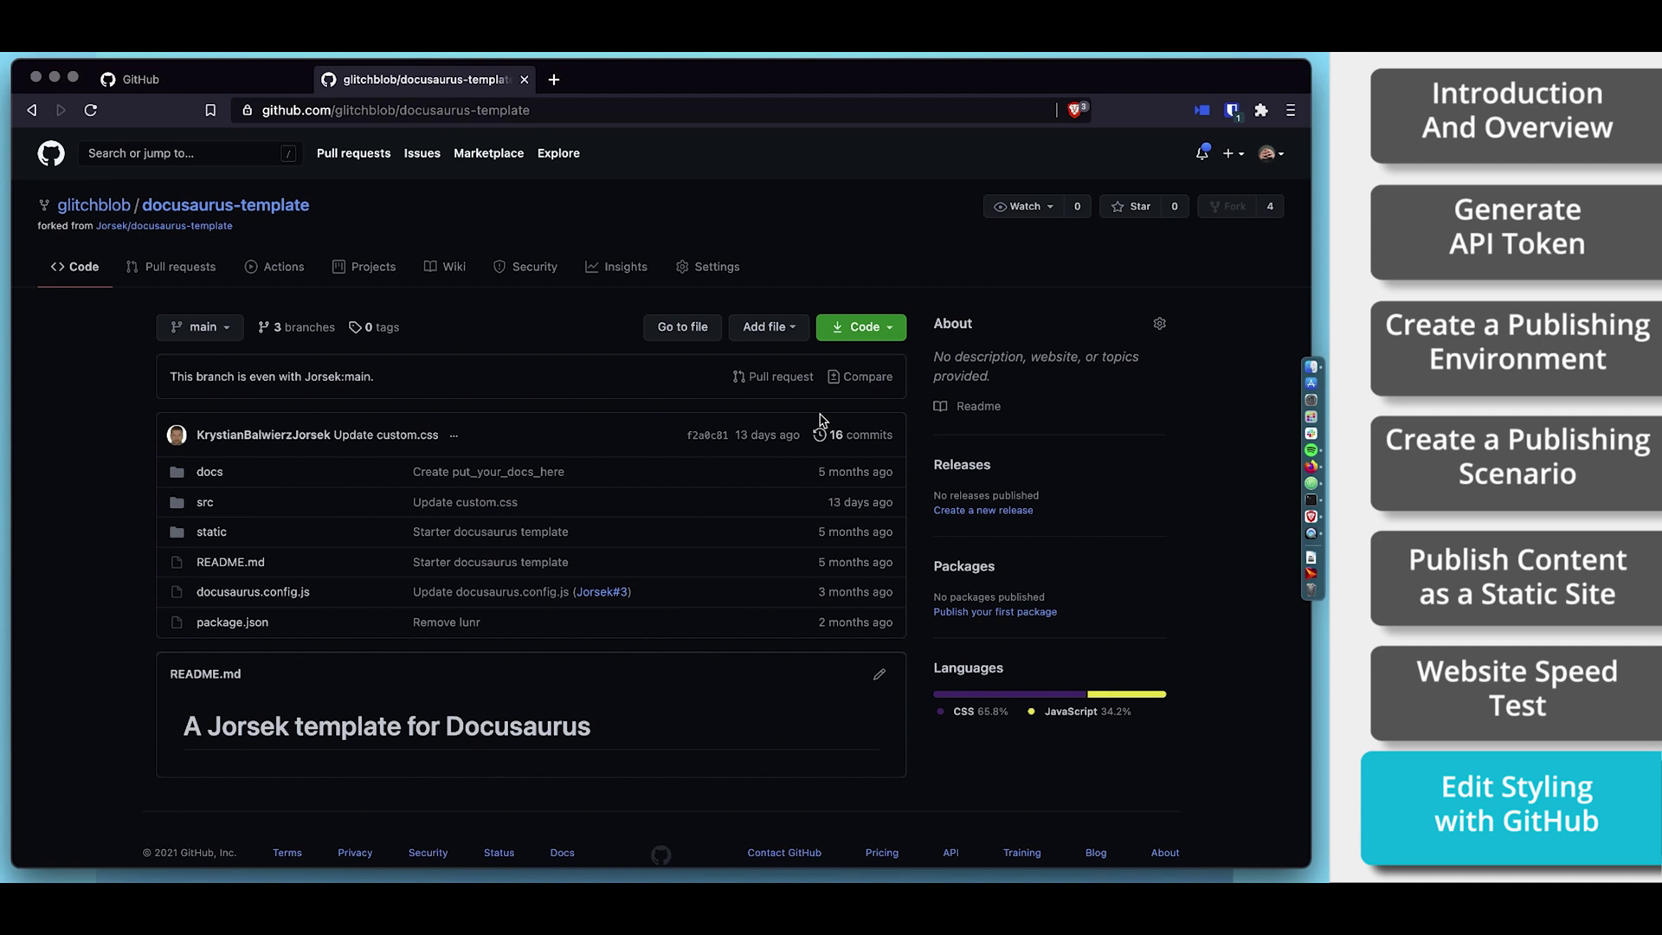
In the fork's settings, change the repository name to docusaurus-test-design-template
{"action": "left_click", "coordinate": [712, 268]}
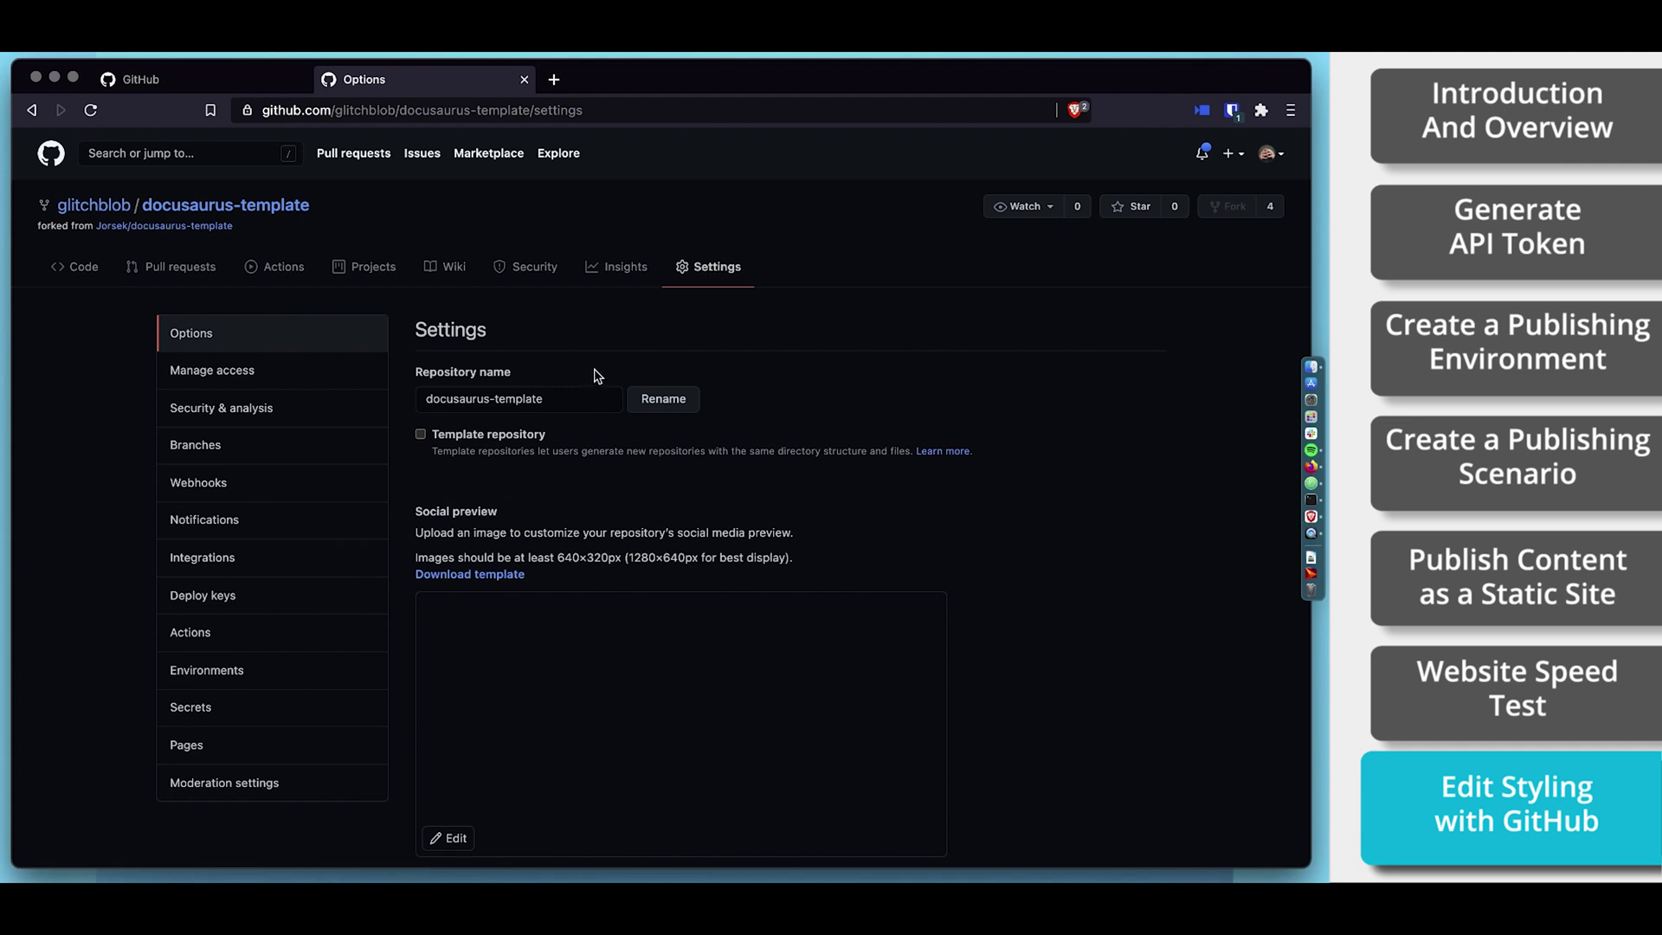
{"action": "left_click_drag", "start_coordinate": [555, 400], "coordinate": [496, 401]}
{"action": "key", "text": "BackSpace"}
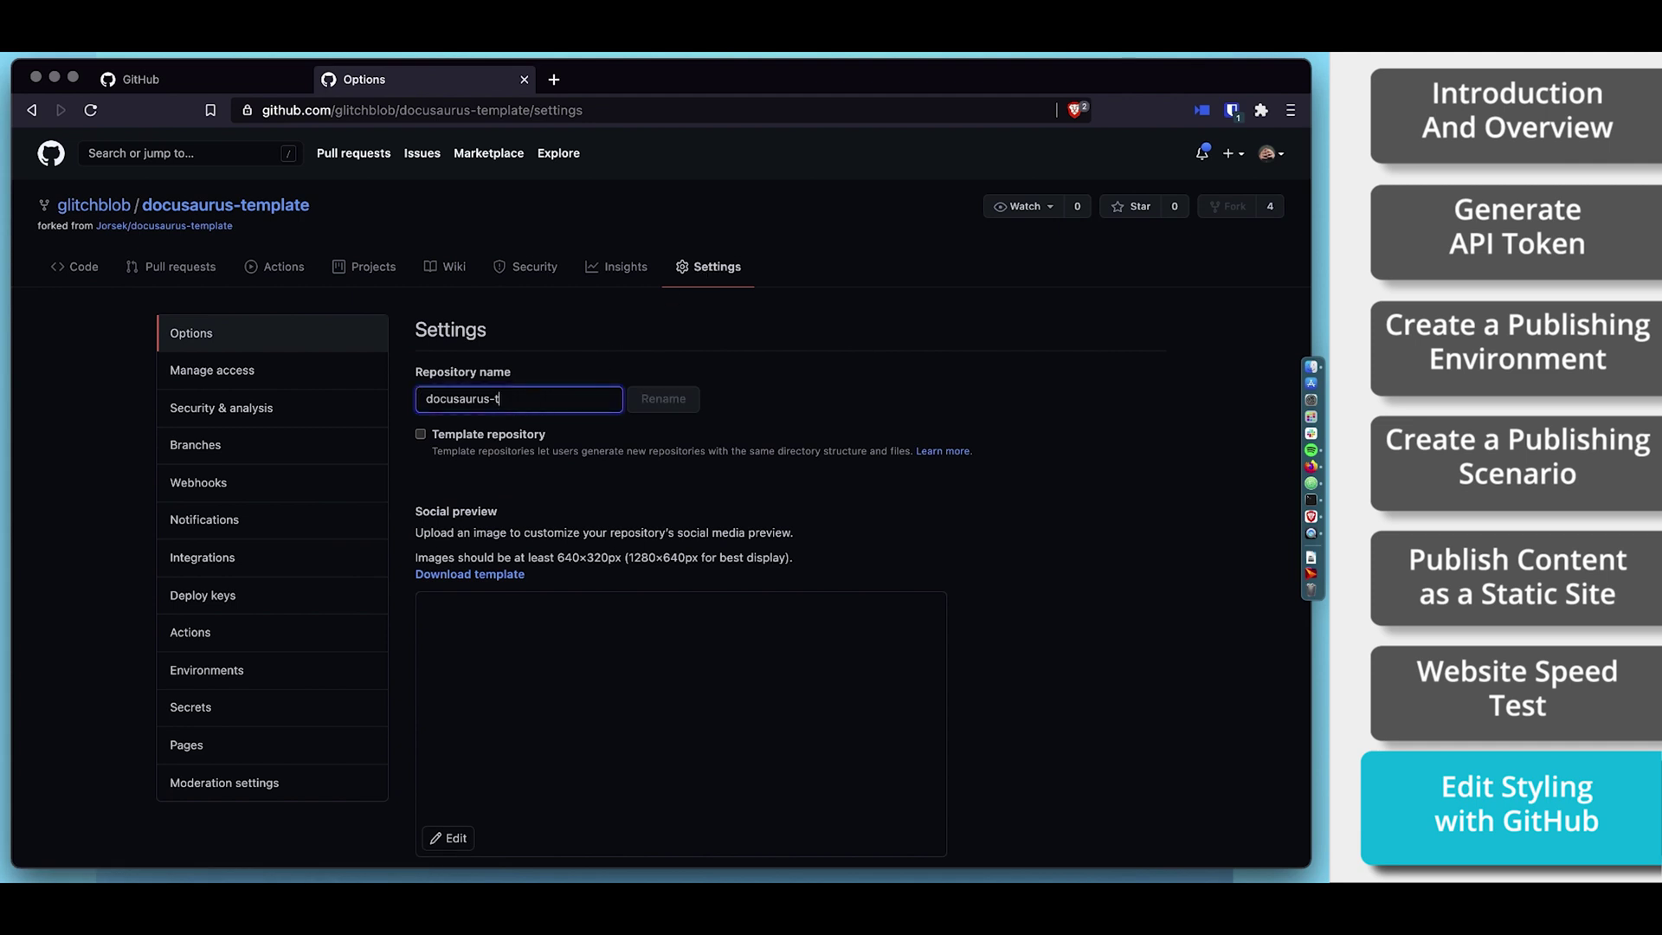
{"action": "type", "text": "test-design-template"}
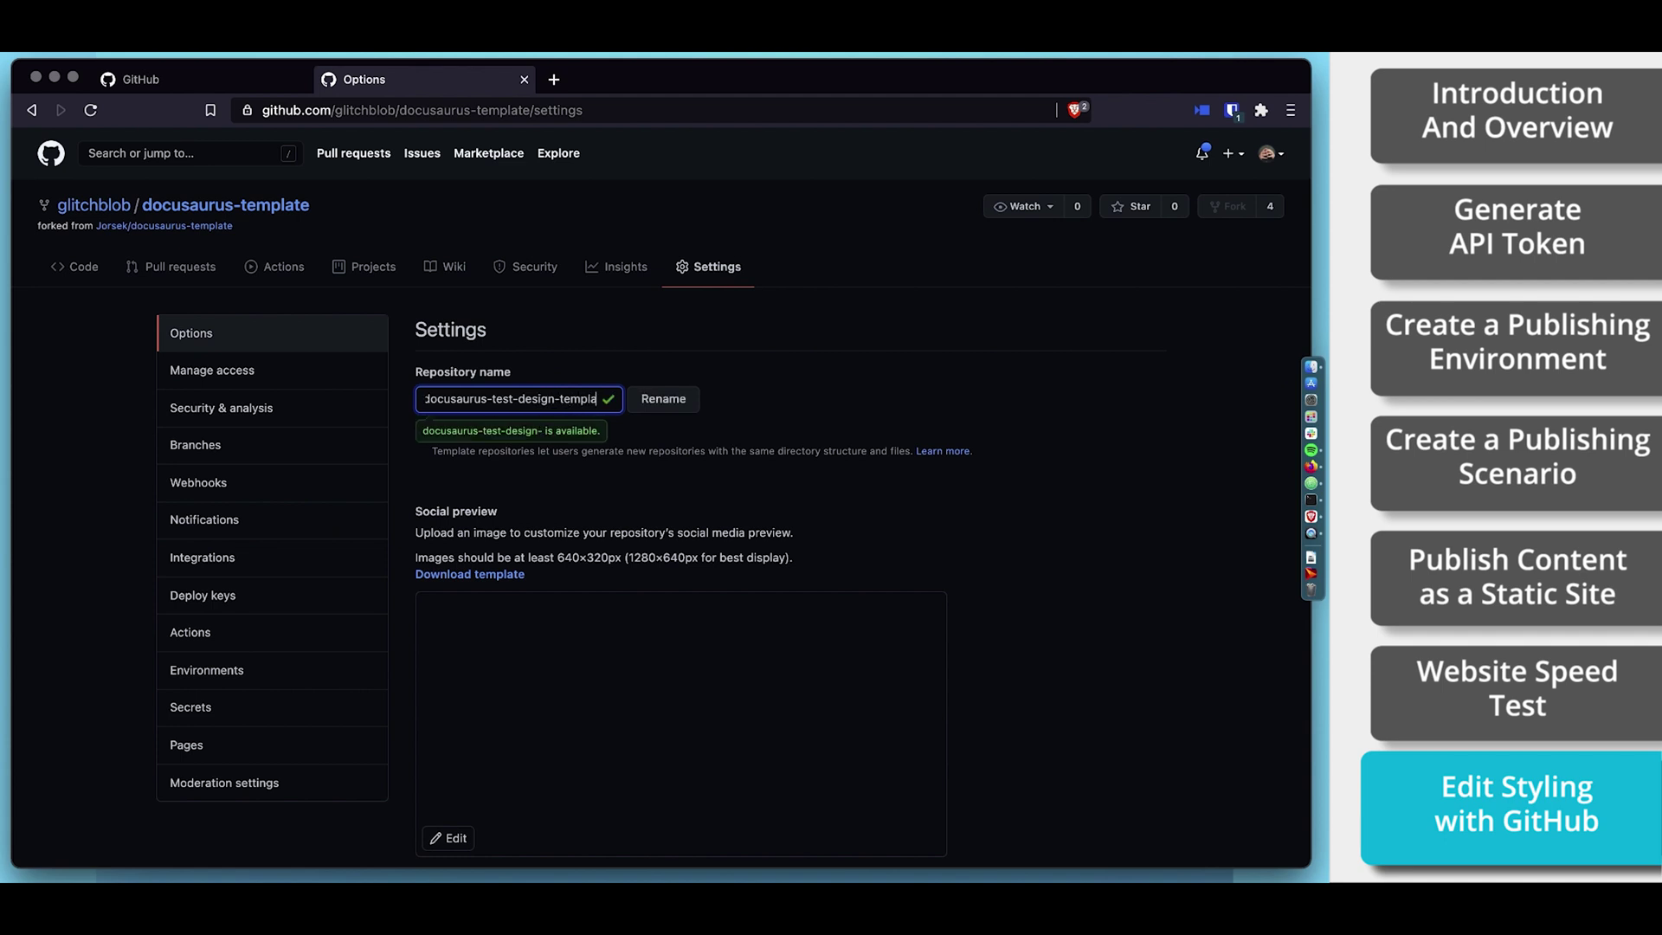
Apply the rename to docusaurus-test-design-template and open static/img/logo.svg
{"action": "left_click", "coordinate": [663, 399]}
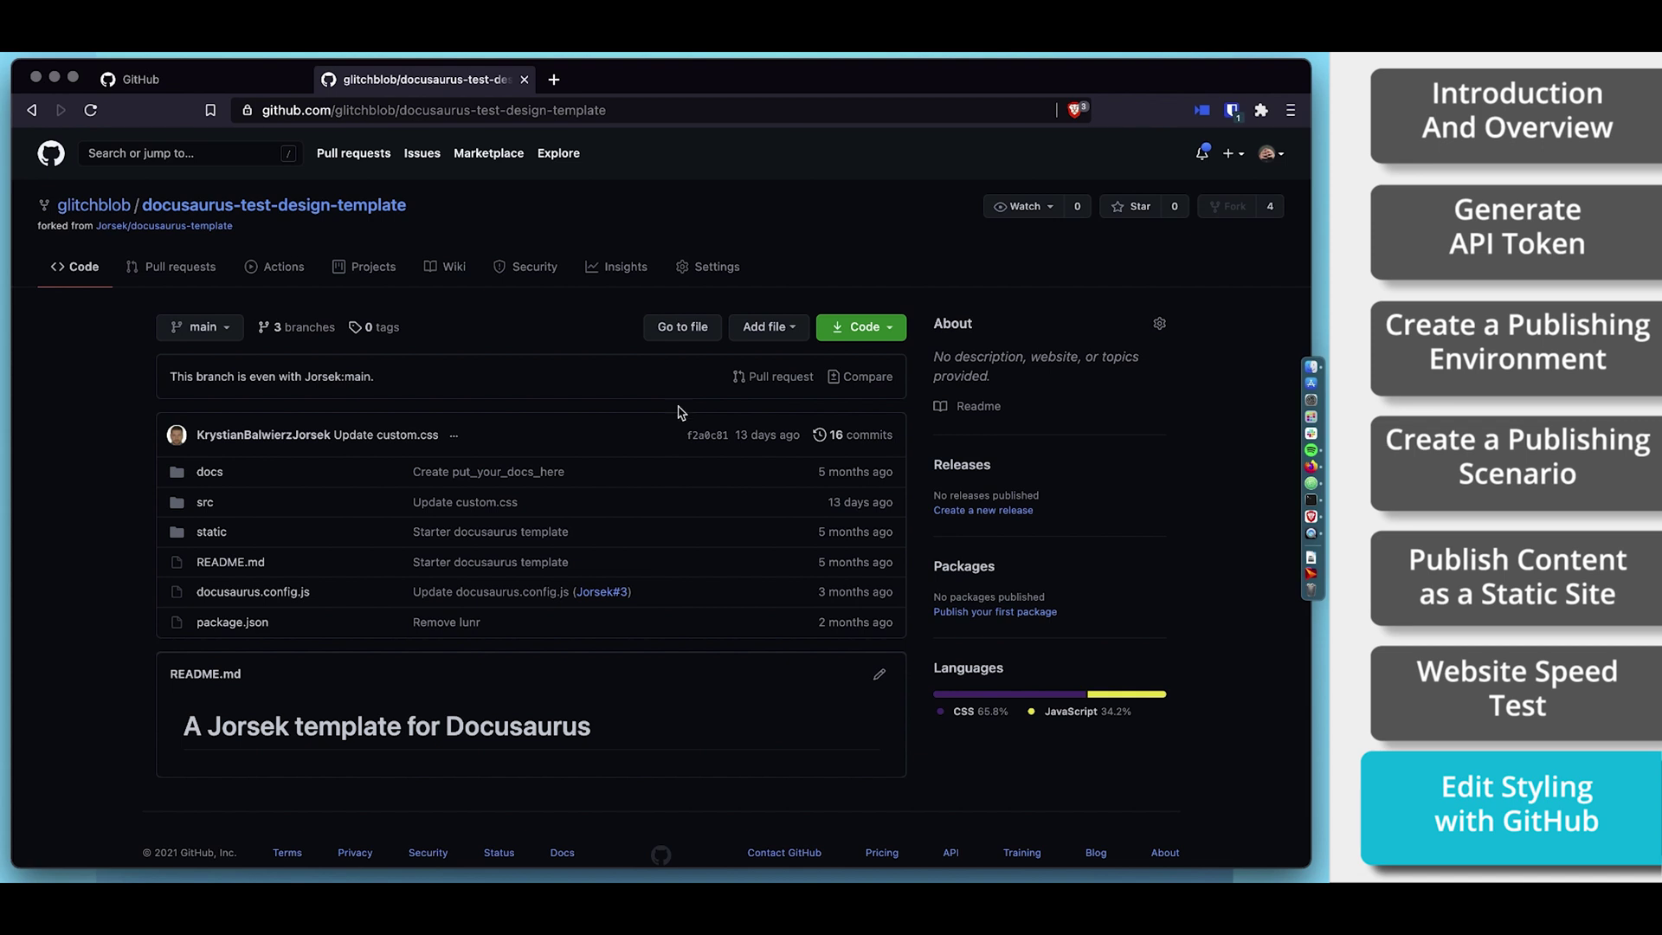
{"action": "left_click", "coordinate": [211, 533]}
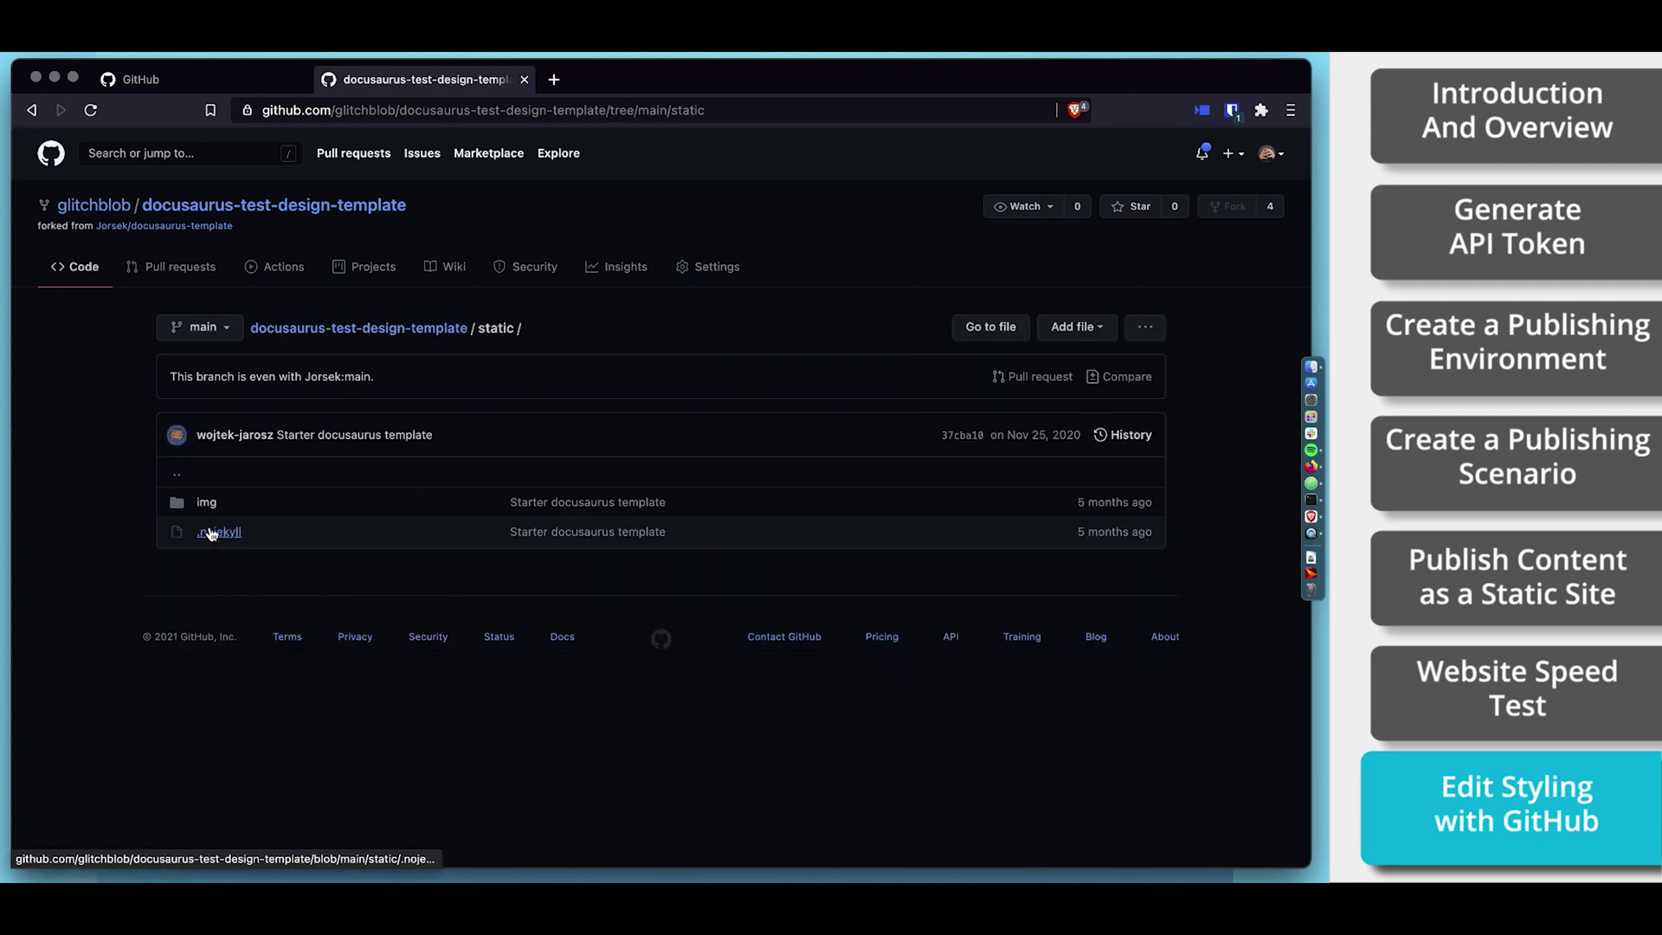
{"action": "left_click", "coordinate": [211, 507]}
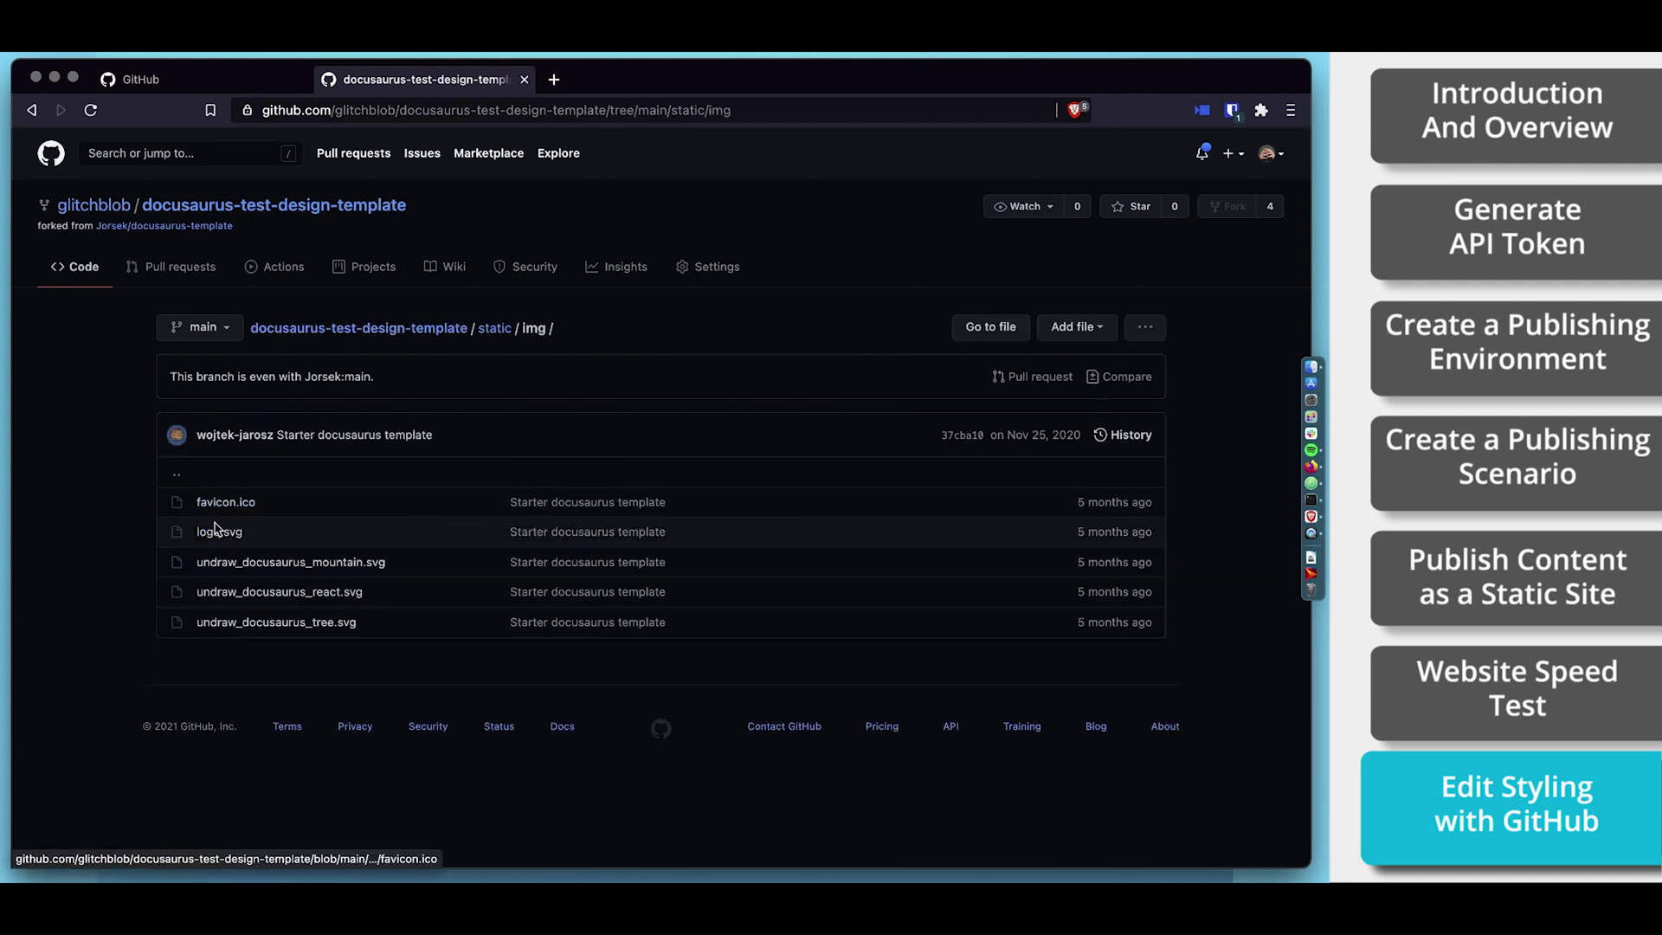
{"action": "left_click", "coordinate": [218, 533]}
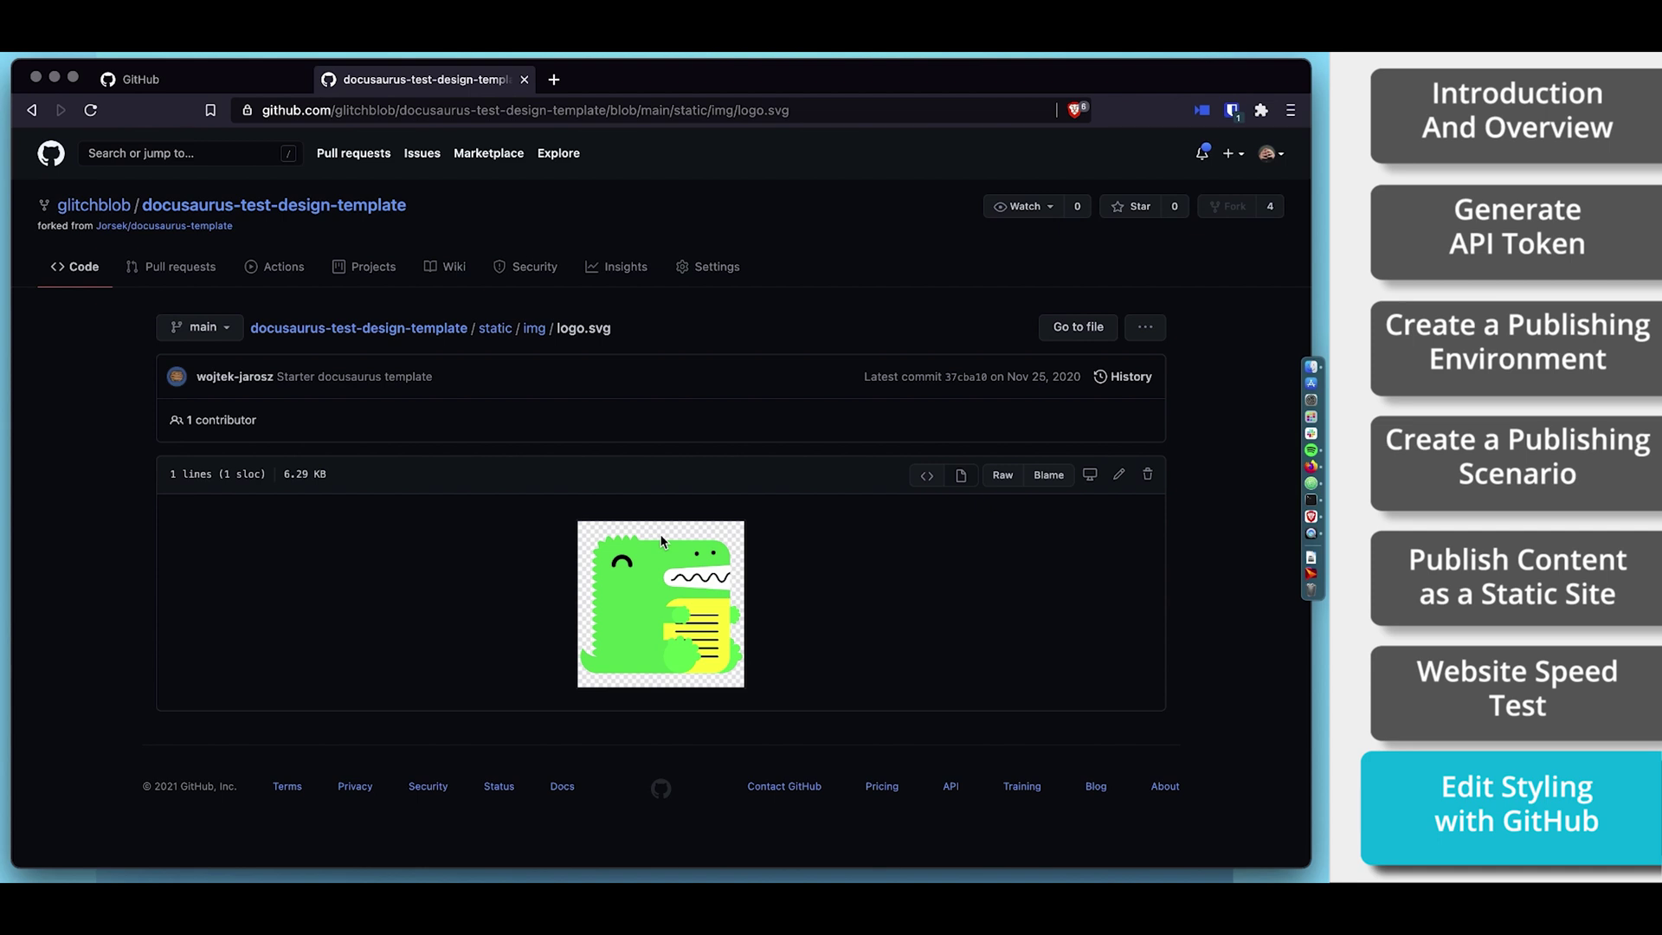
Delete the dinosaur logo.svg, commit the deletion, and bring up the Add file options
{"action": "left_click", "coordinate": [1147, 474]}
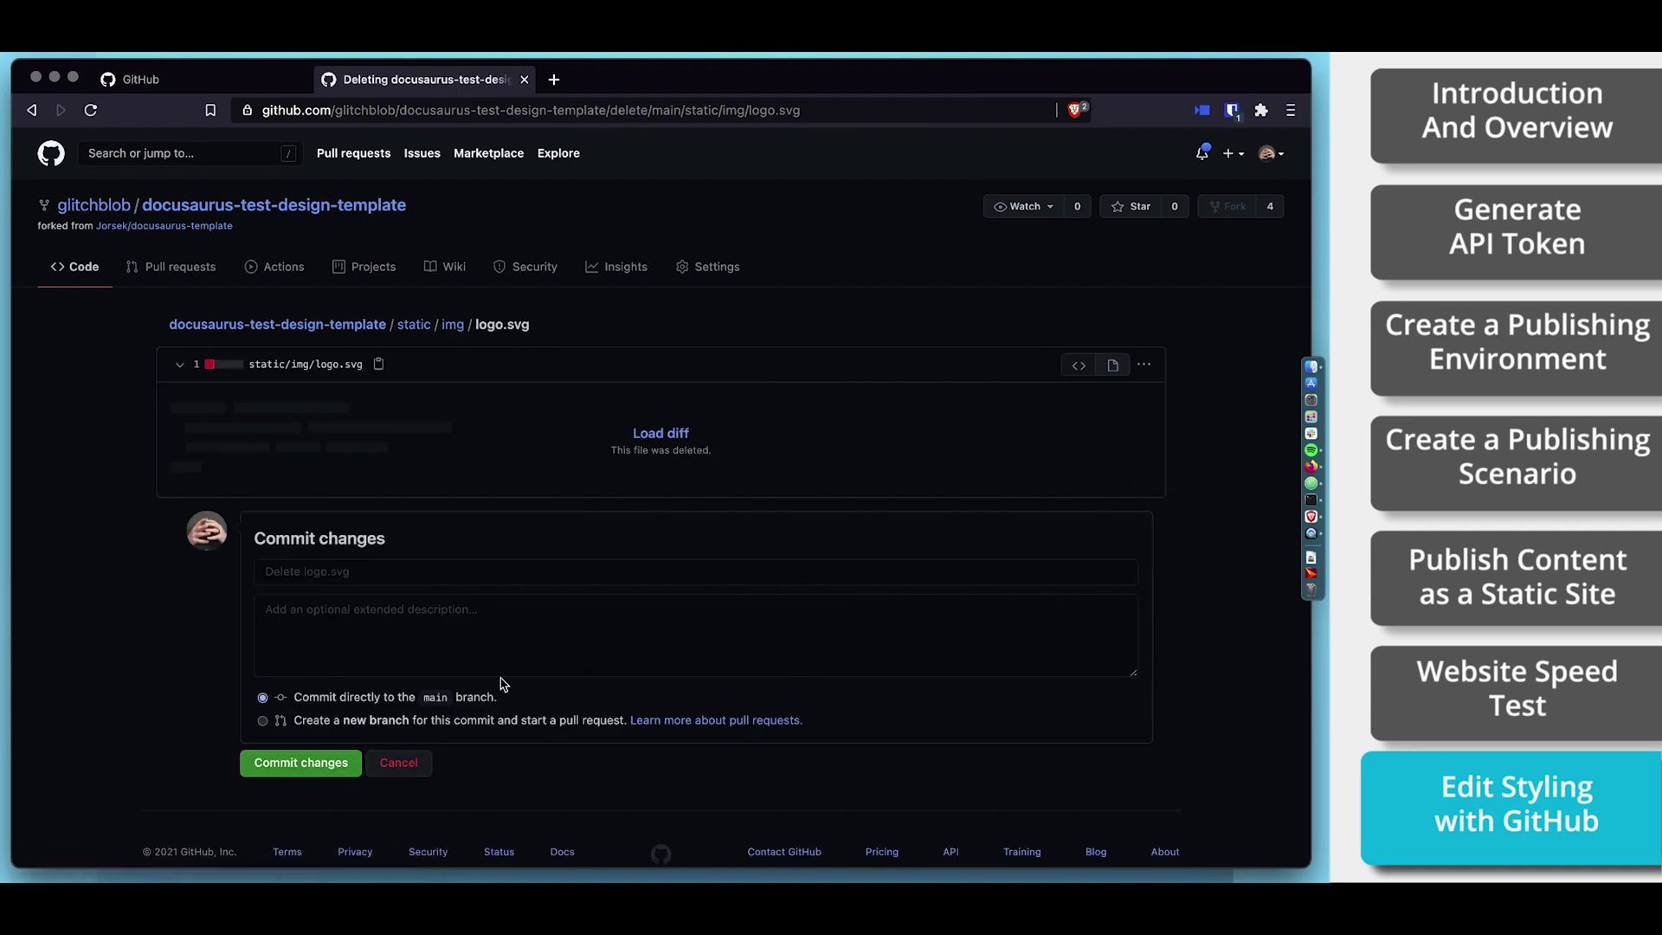
{"action": "left_click", "coordinate": [303, 763]}
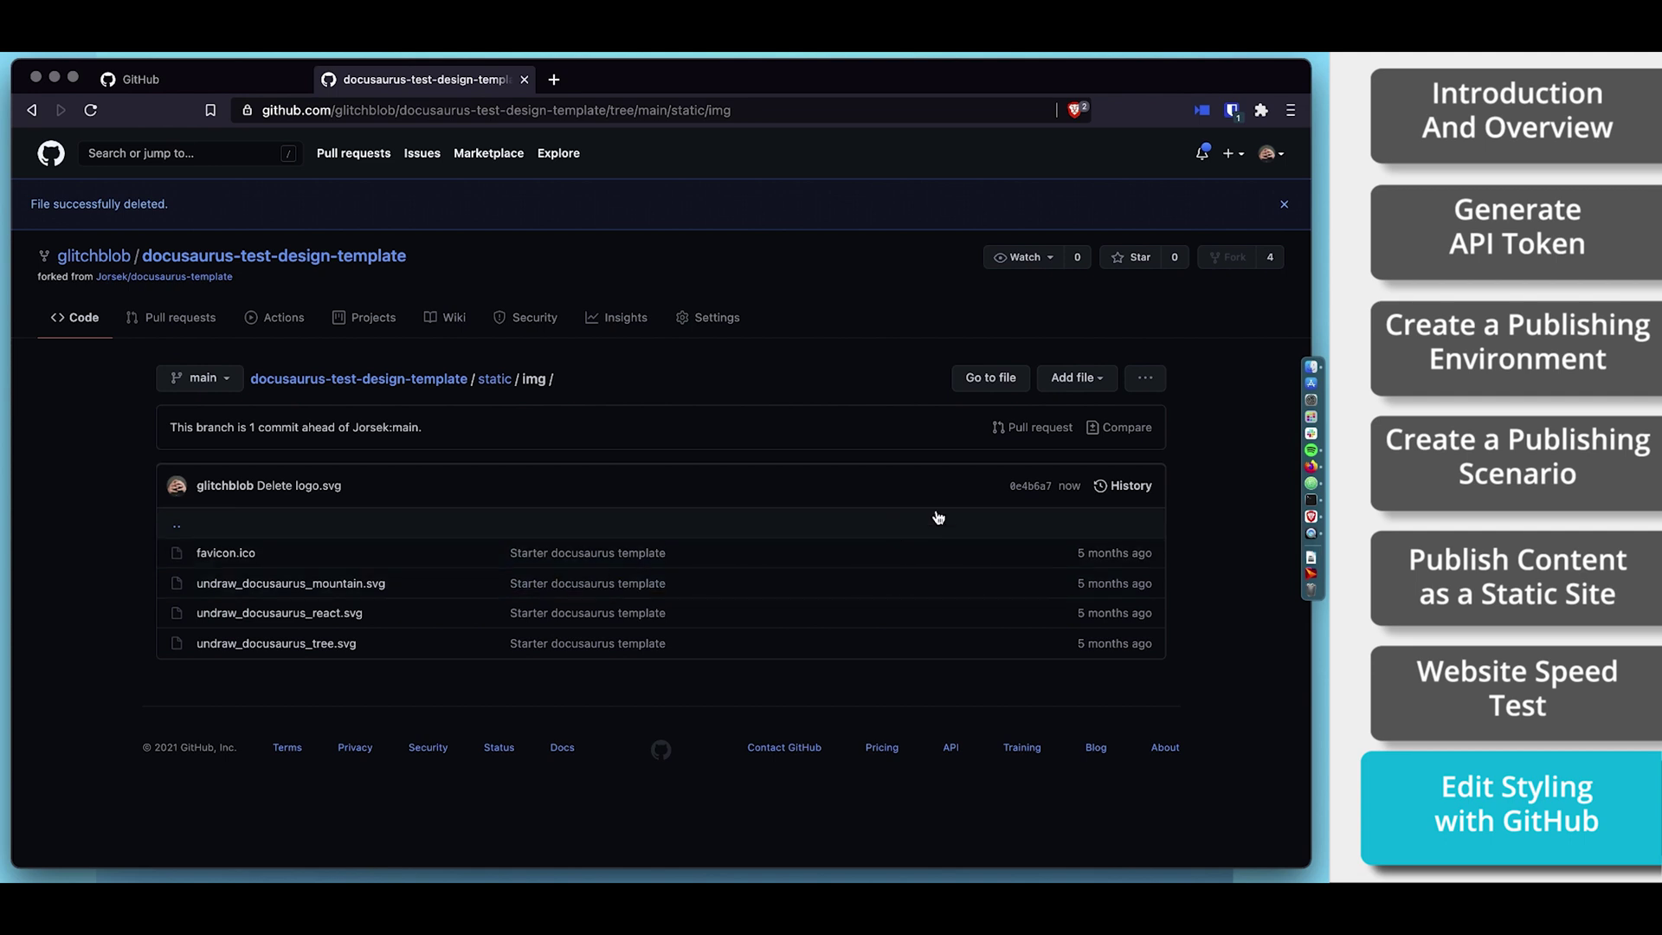
{"action": "left_click", "coordinate": [1077, 378]}
Upload the bird logo.svg from the Desktop into static/img and commit it as 'Add files via upload'
{"action": "left_click", "coordinate": [1031, 432]}
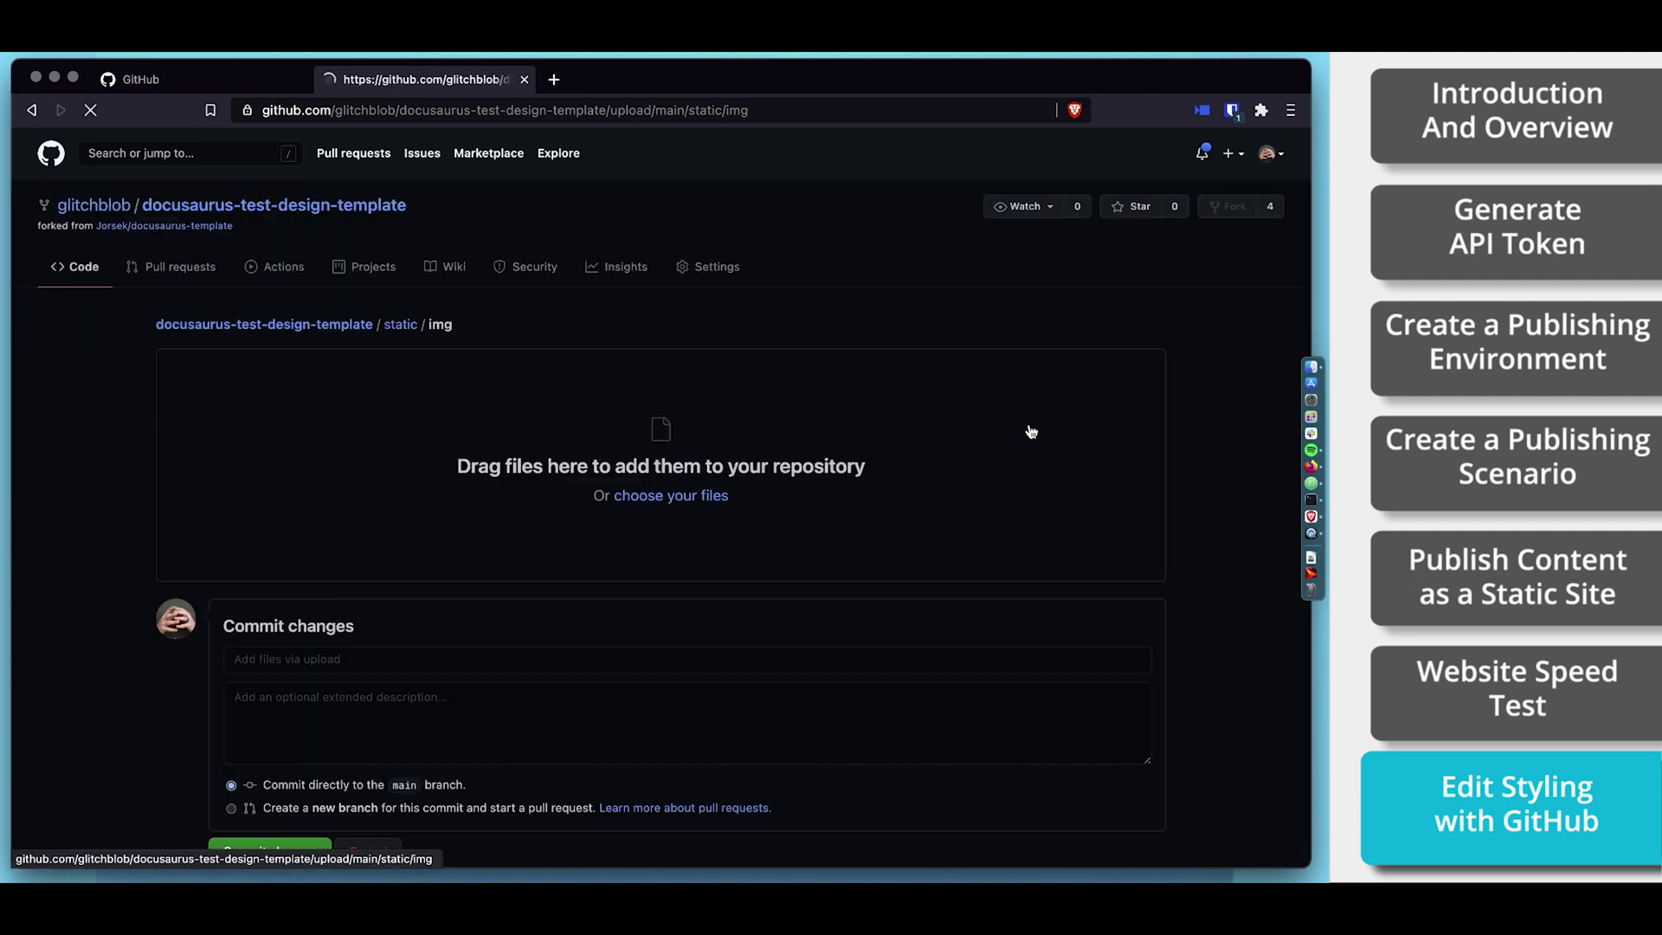
{"action": "left_click", "coordinate": [695, 495]}
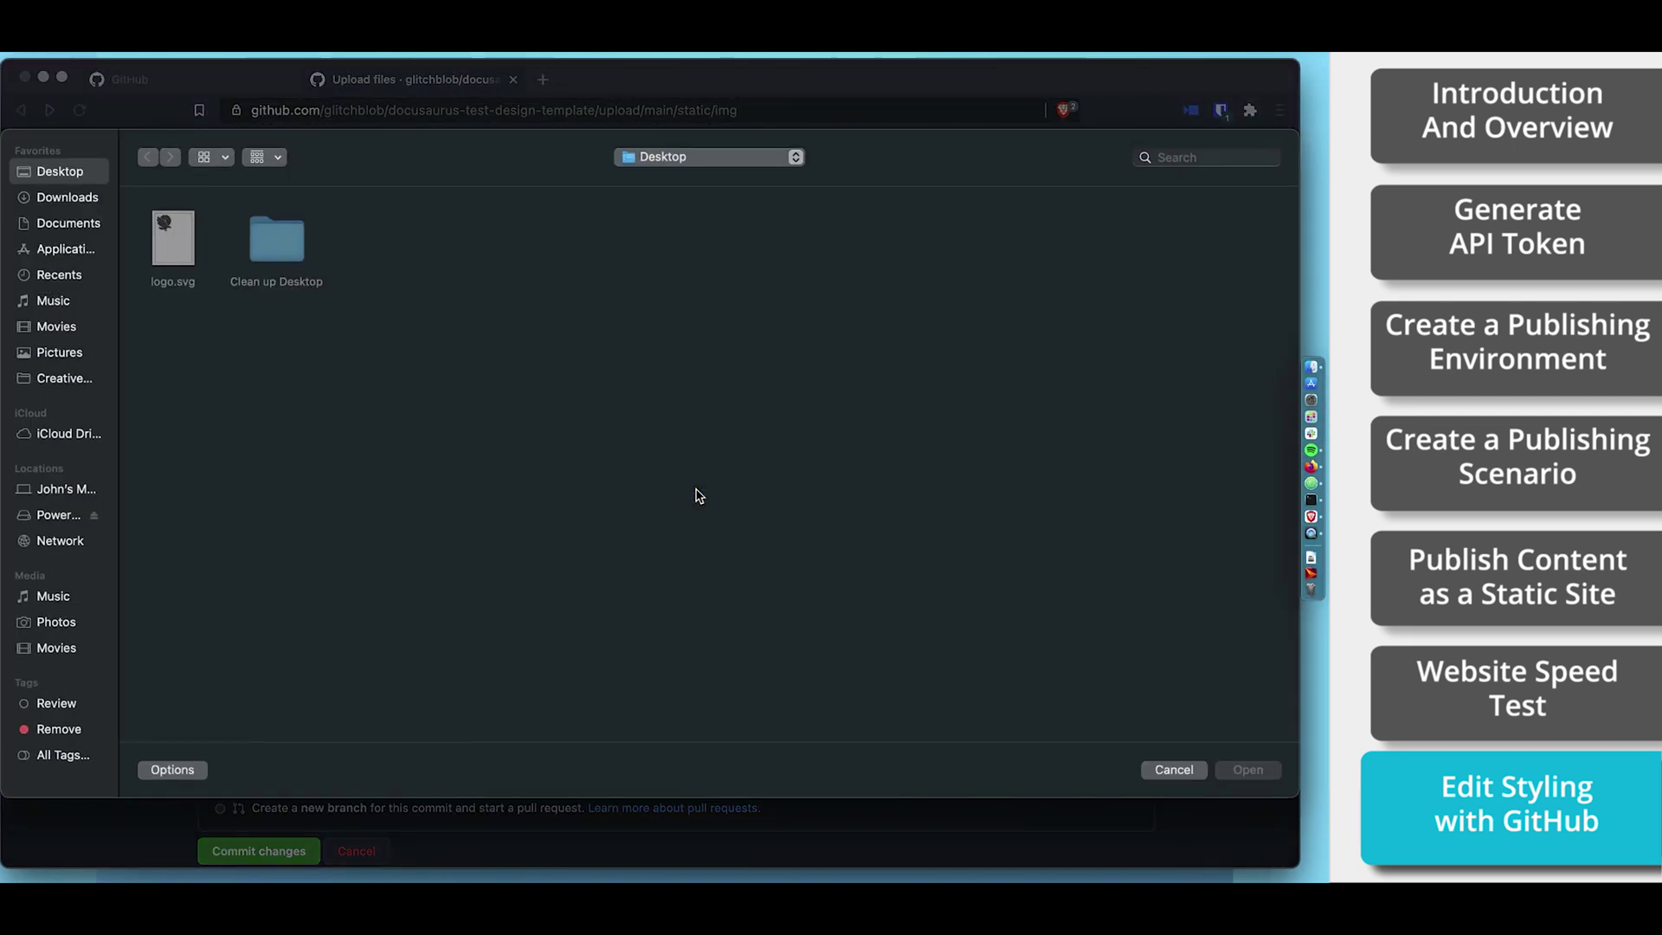
{"action": "left_click", "coordinate": [173, 256]}
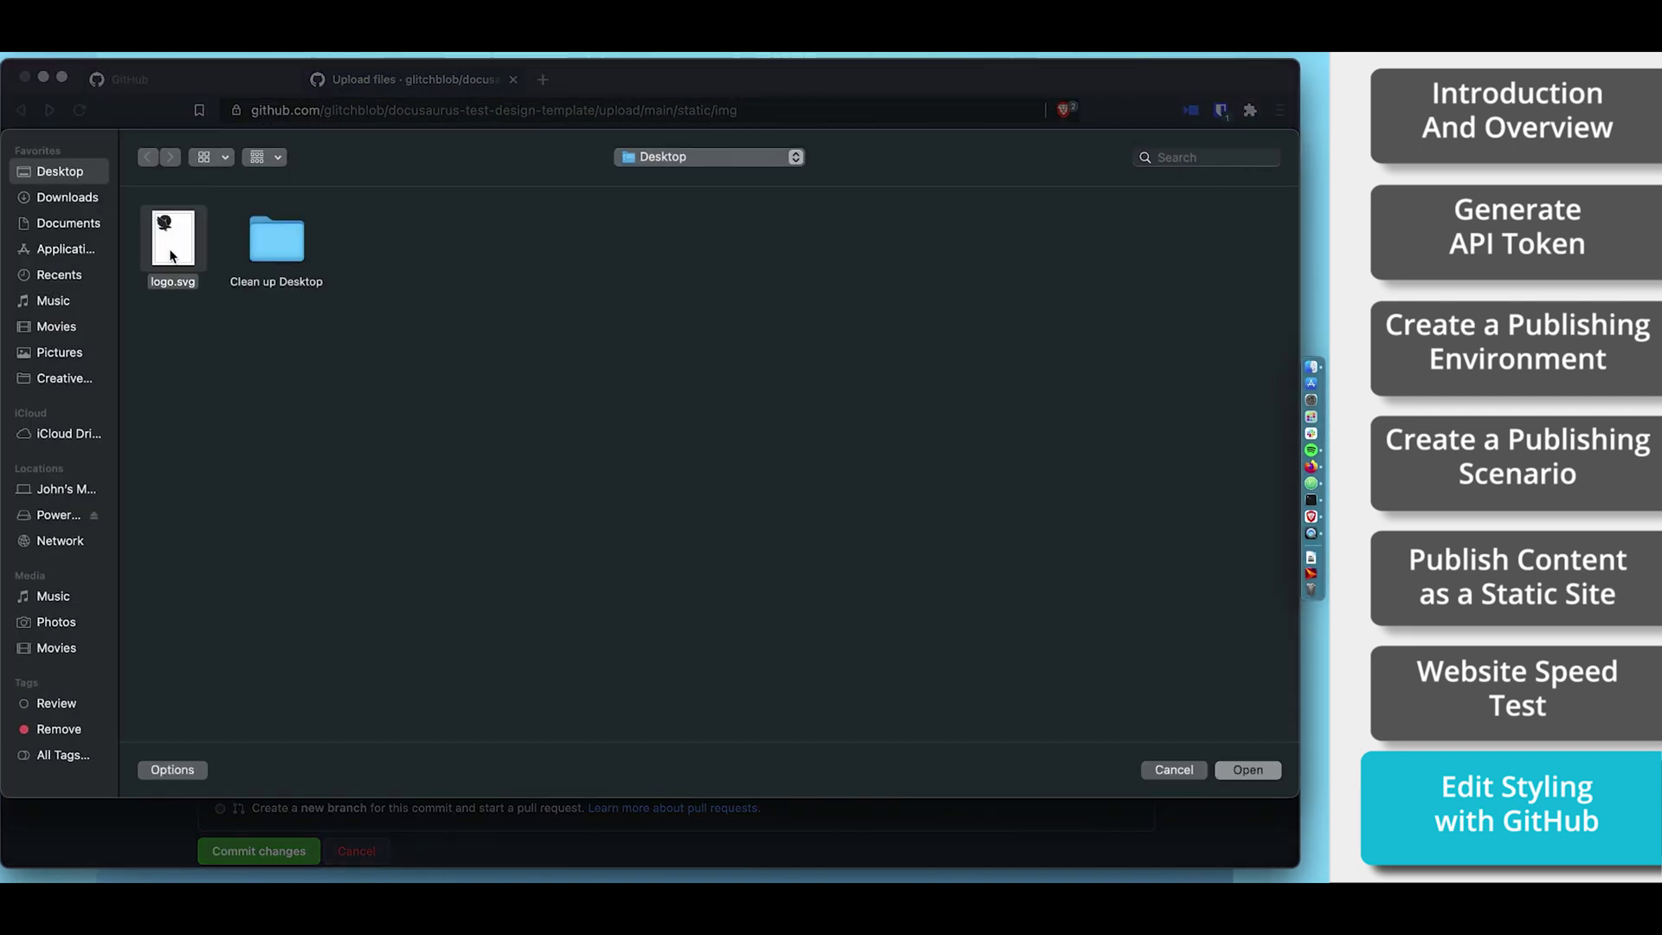
{"action": "right_click", "coordinate": [173, 256]}
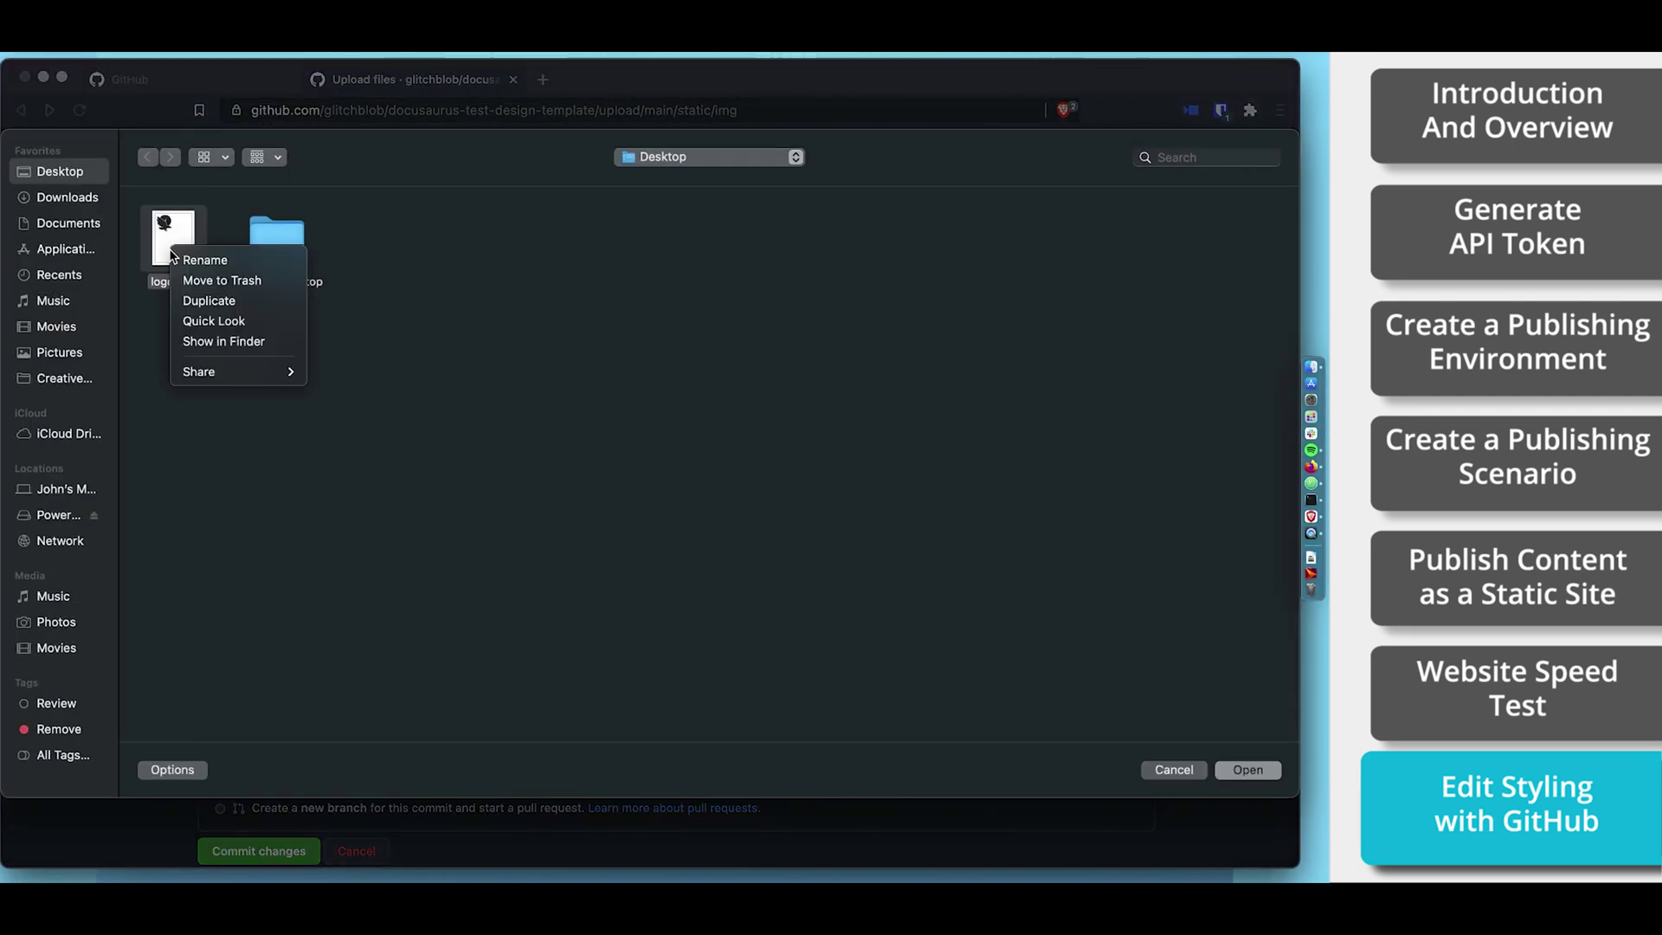
{"action": "left_click", "coordinate": [239, 322]}
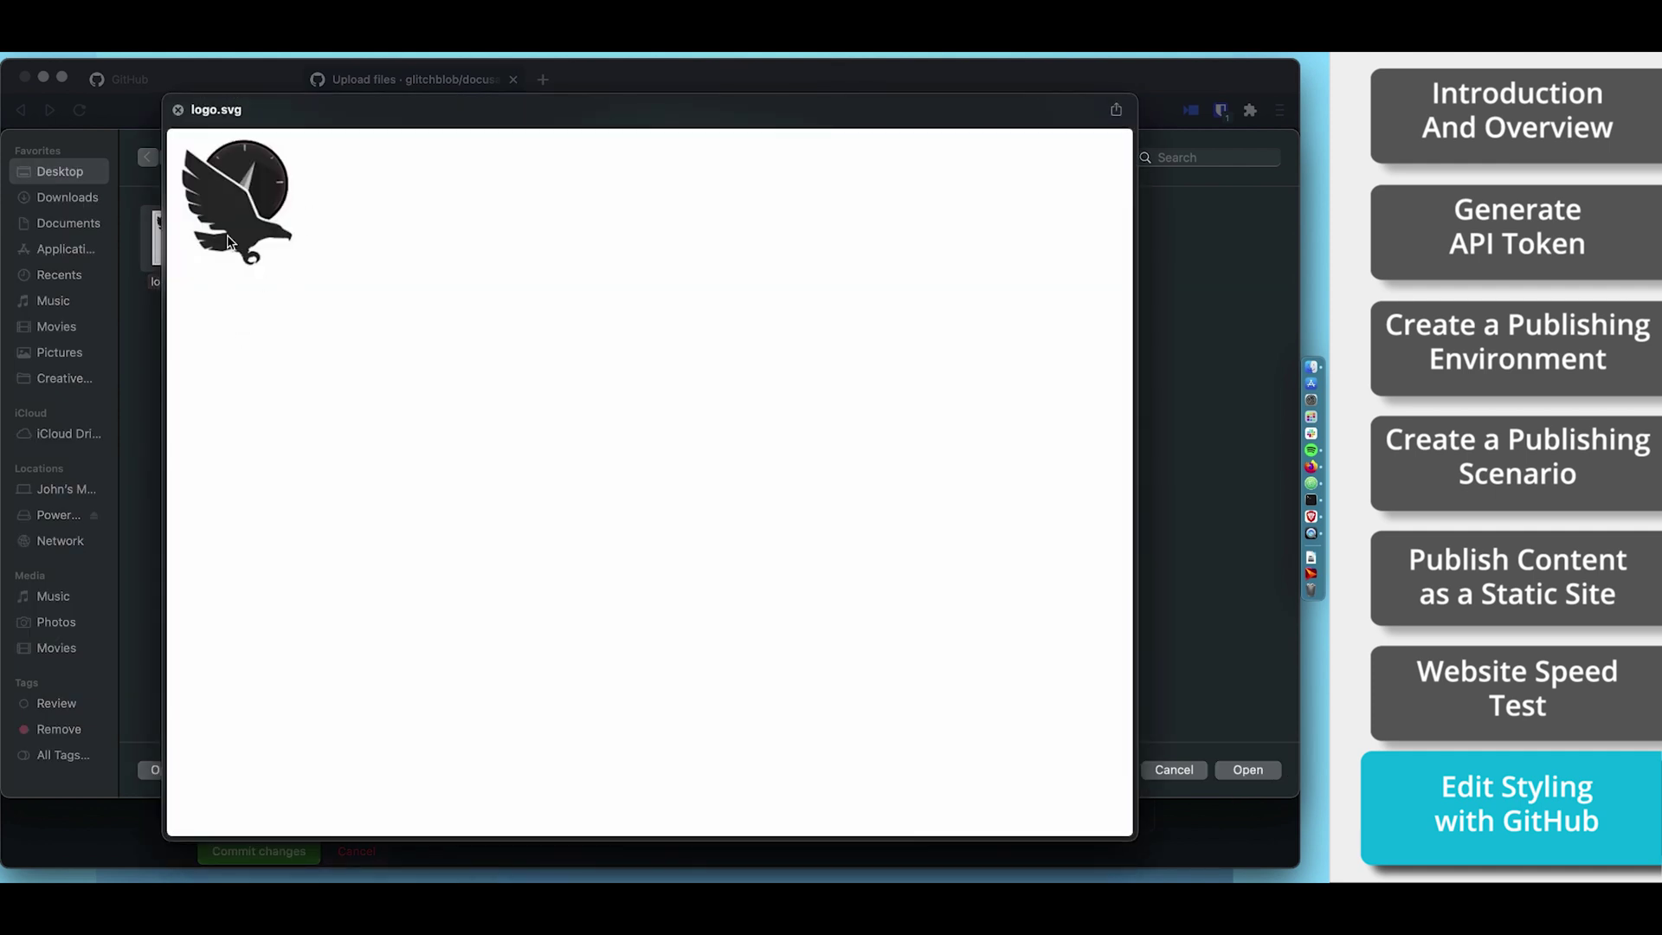
{"action": "left_click", "coordinate": [177, 111]}
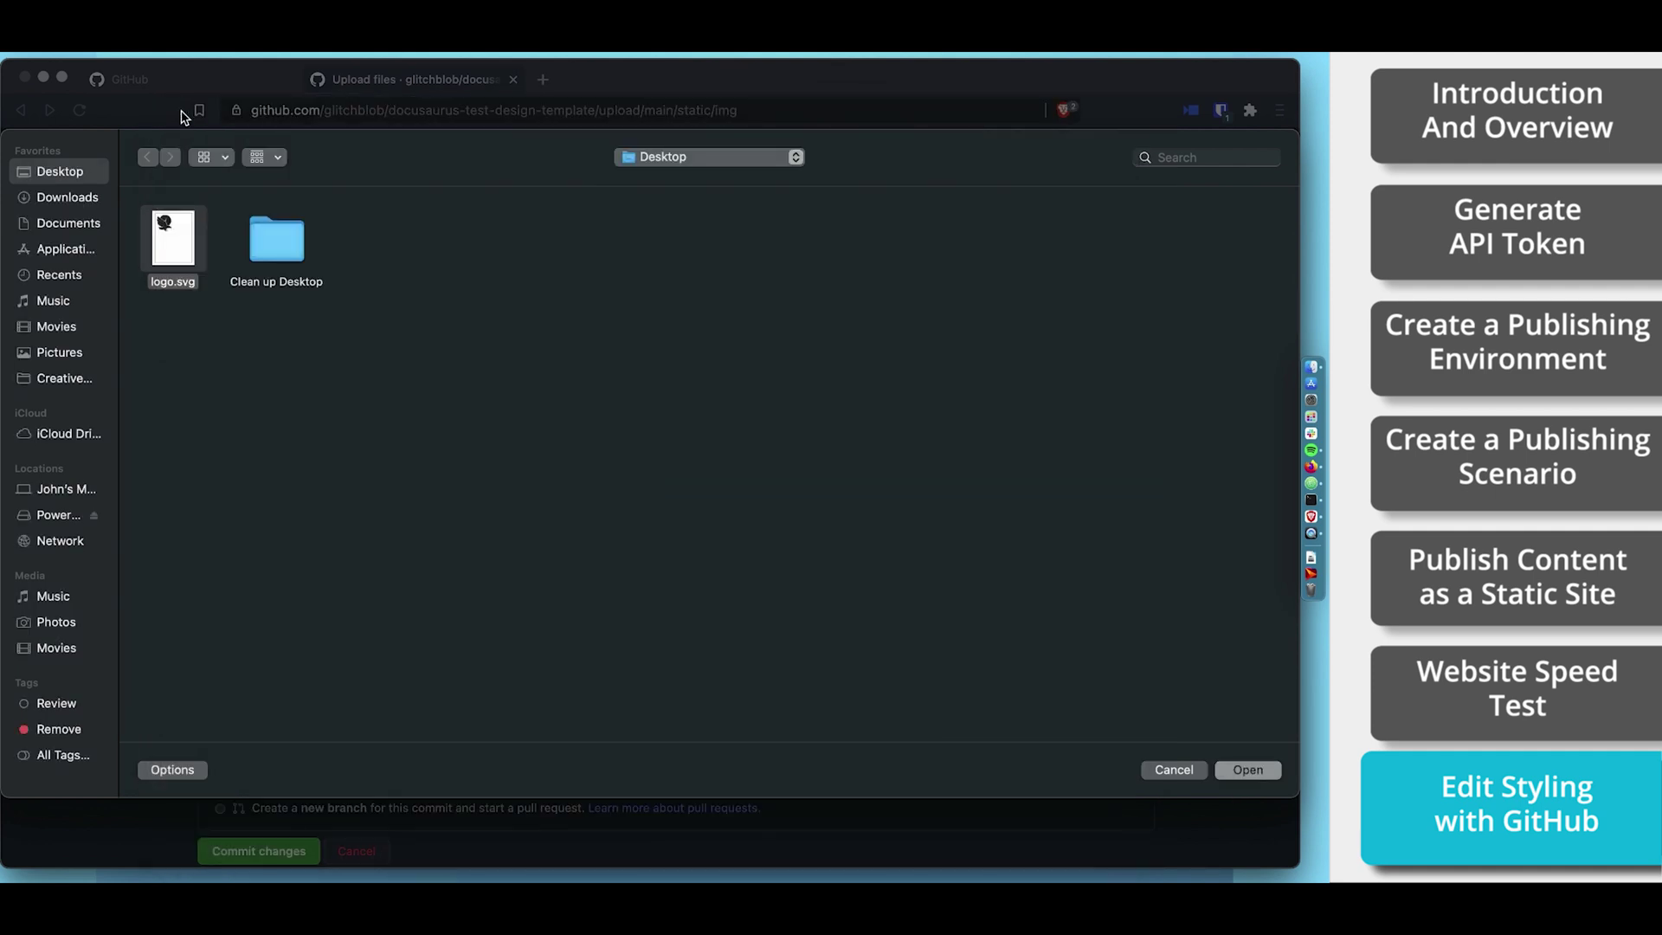
{"action": "double_click", "coordinate": [173, 227]}
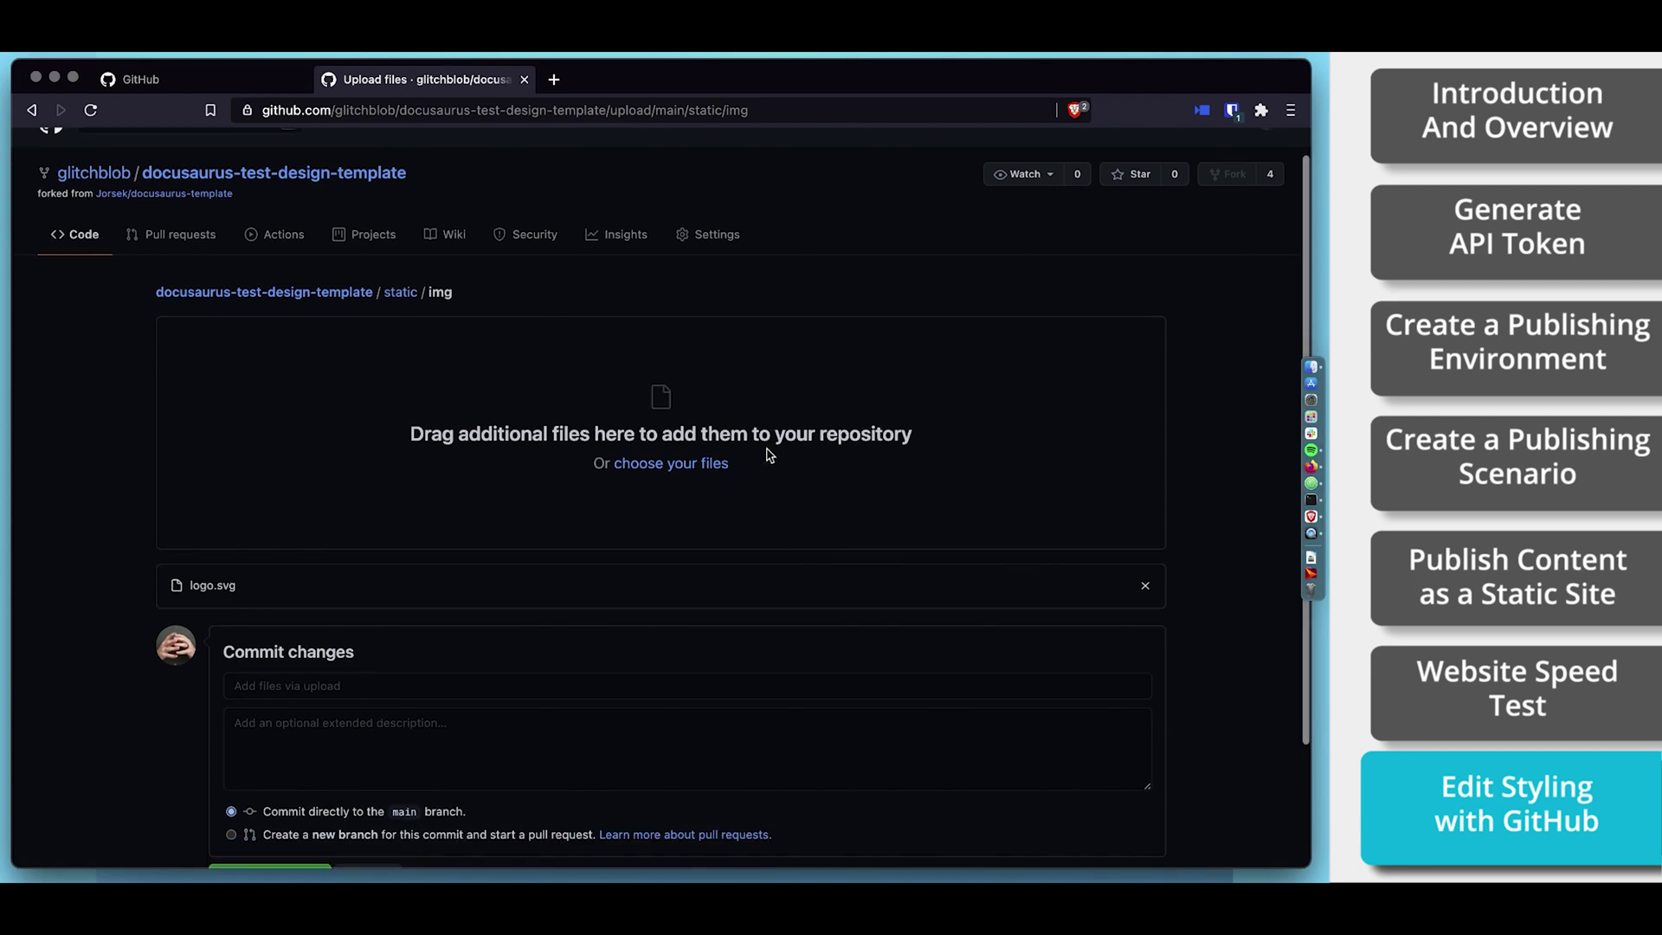
{"action": "scroll", "coordinate": [767, 453], "scroll_direction": "down", "scroll_amount": 4}
{"action": "left_click", "coordinate": [272, 732]}
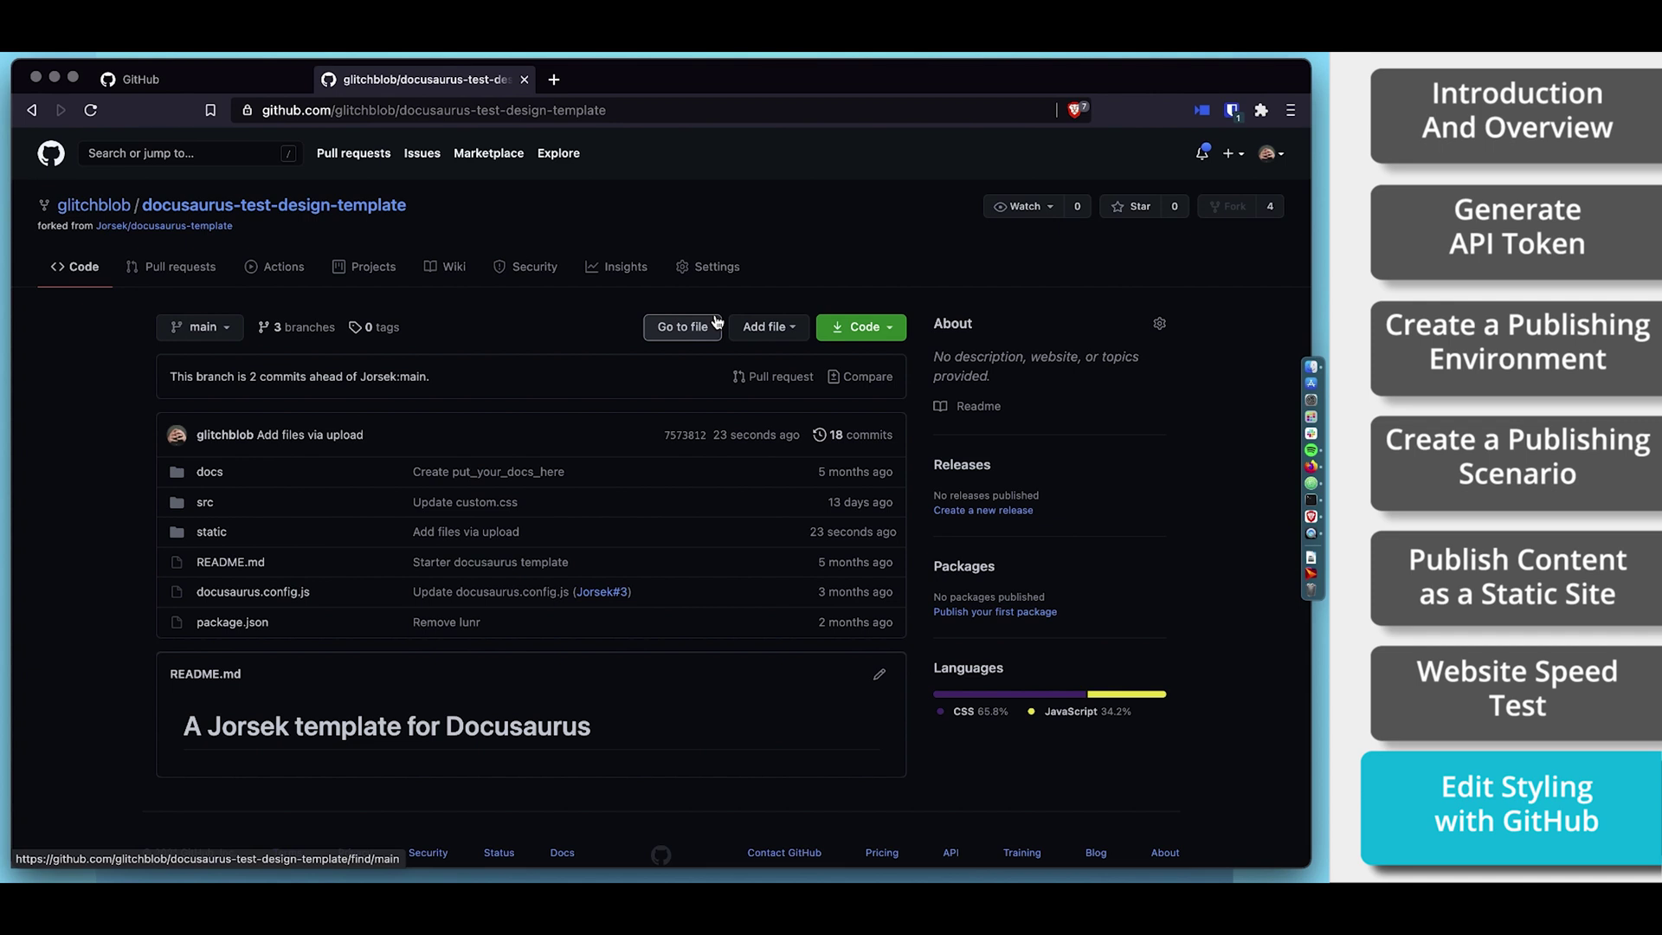
Copy the fork's HTTPS clone URL from GitHub and return to the easyDITA scenario editor
{"action": "left_click", "coordinate": [870, 333]}
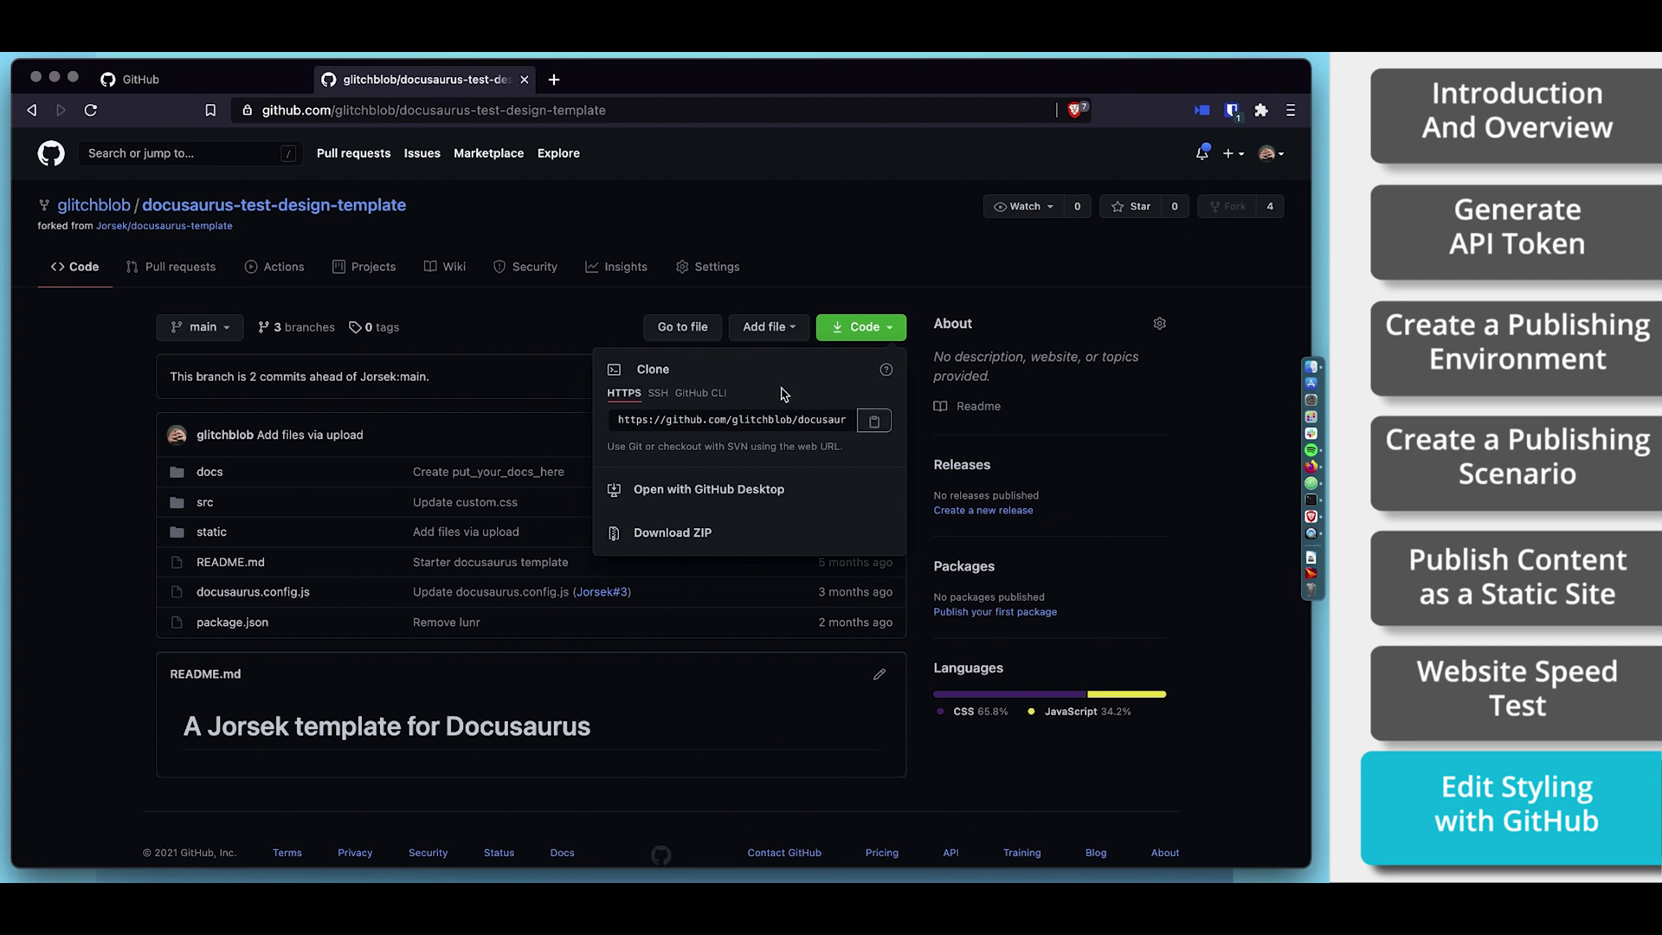
{"action": "key", "text": "ctrl+Up"}
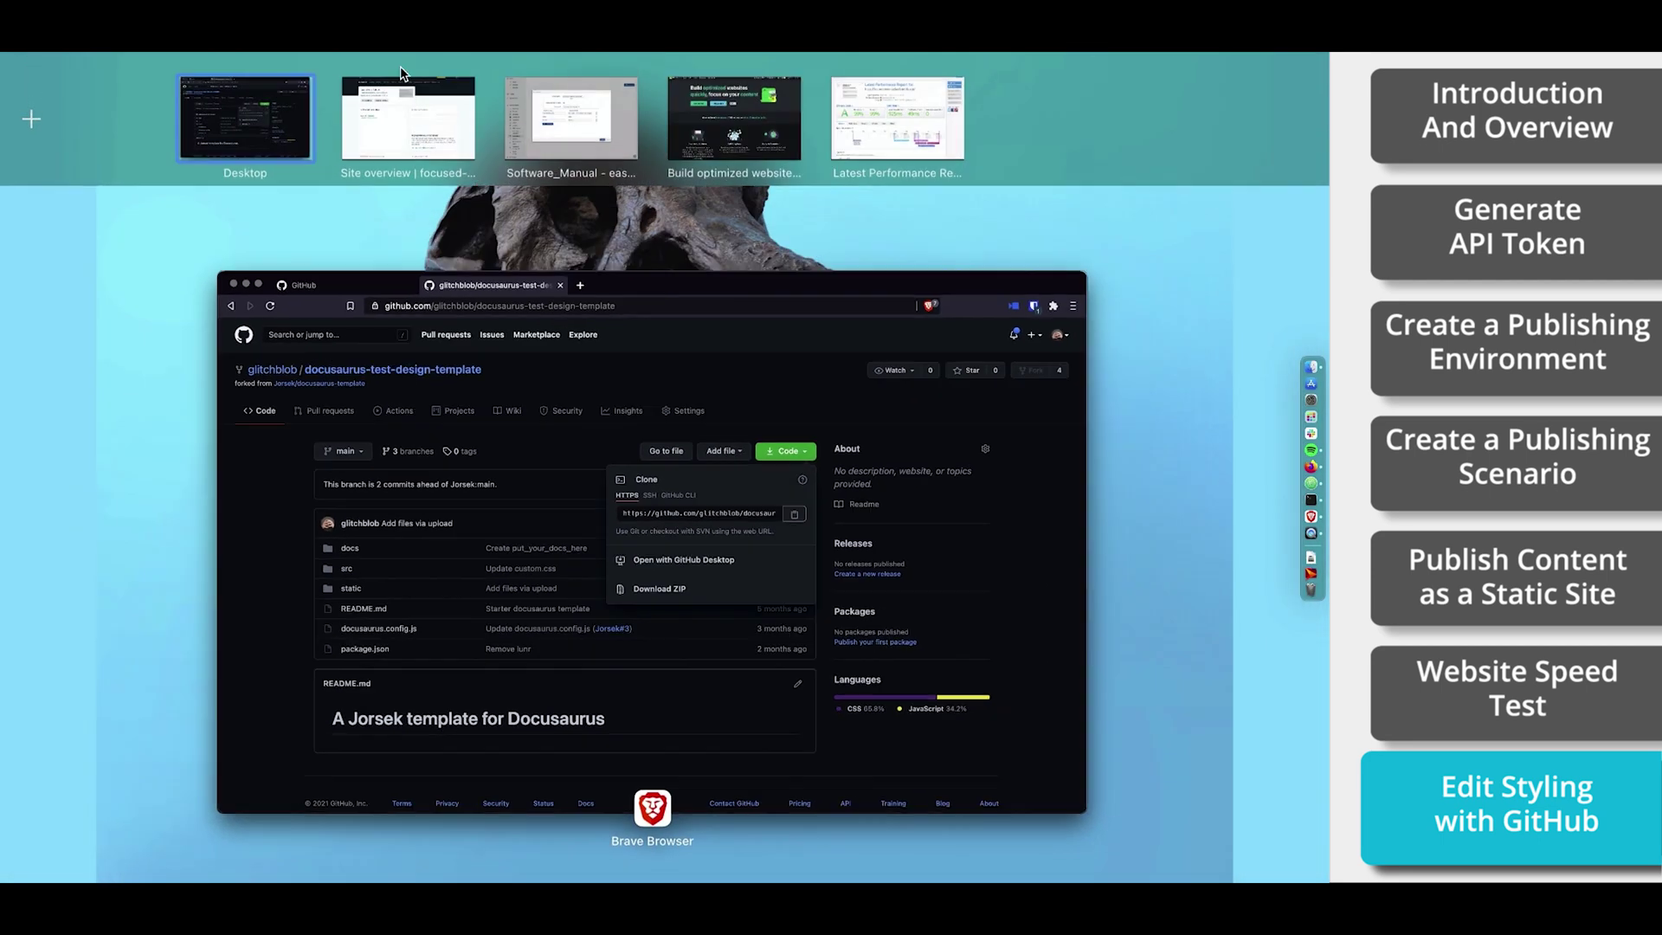
{"action": "mouse_move", "coordinate": [432, 73]}
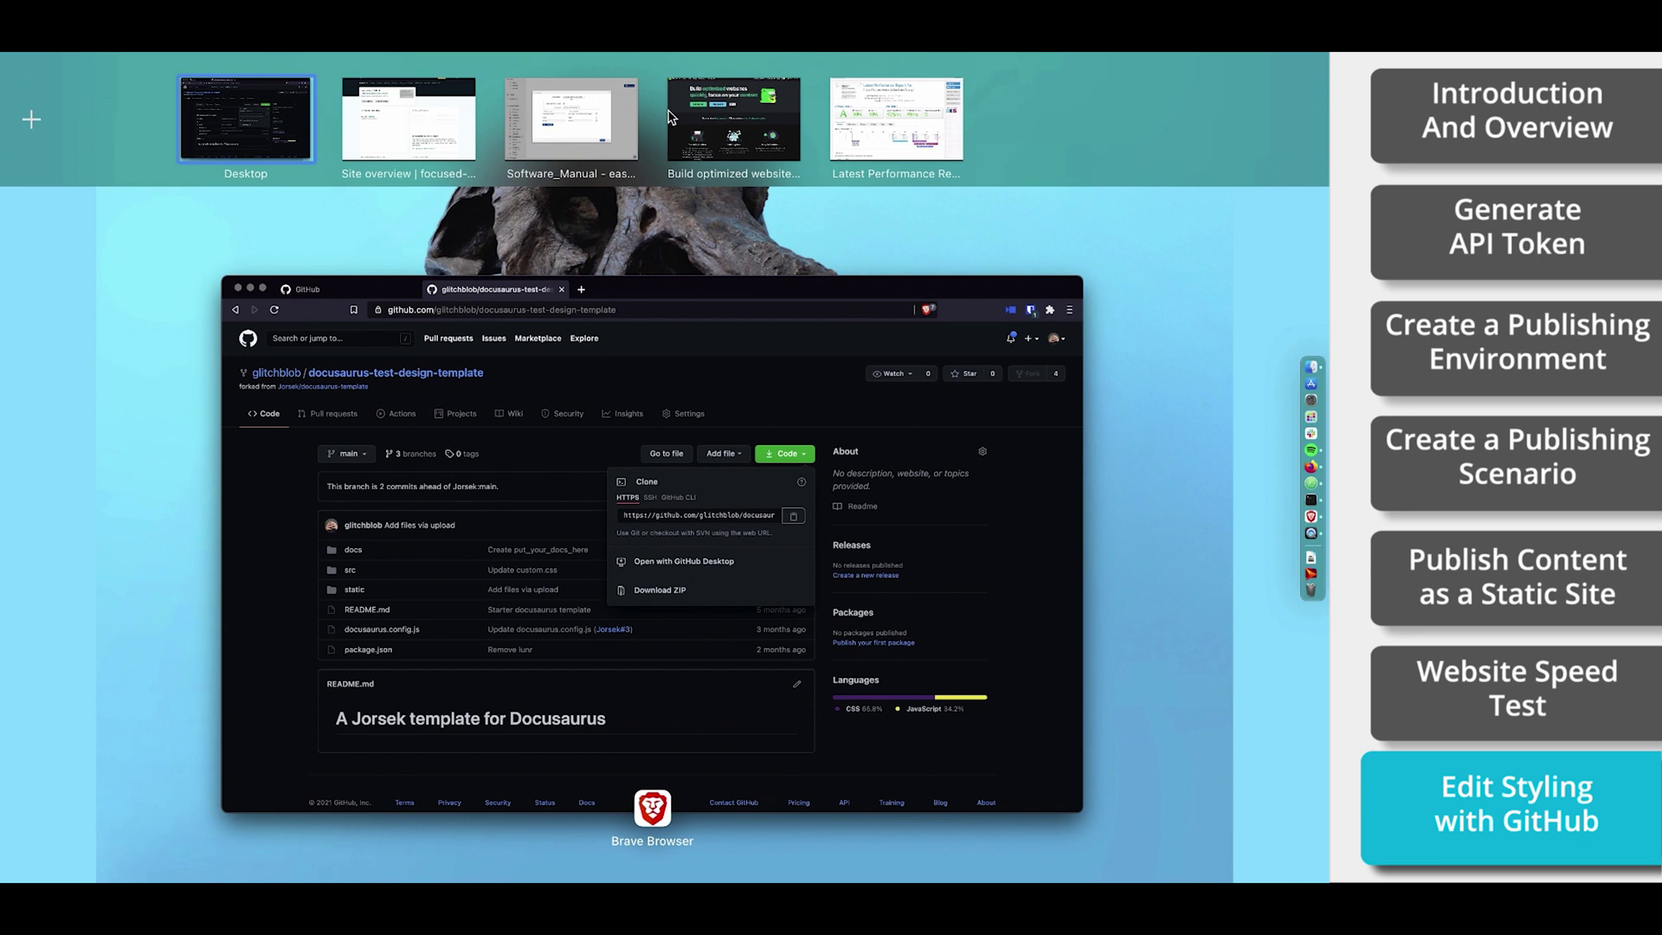
{"action": "left_click", "coordinate": [593, 123]}
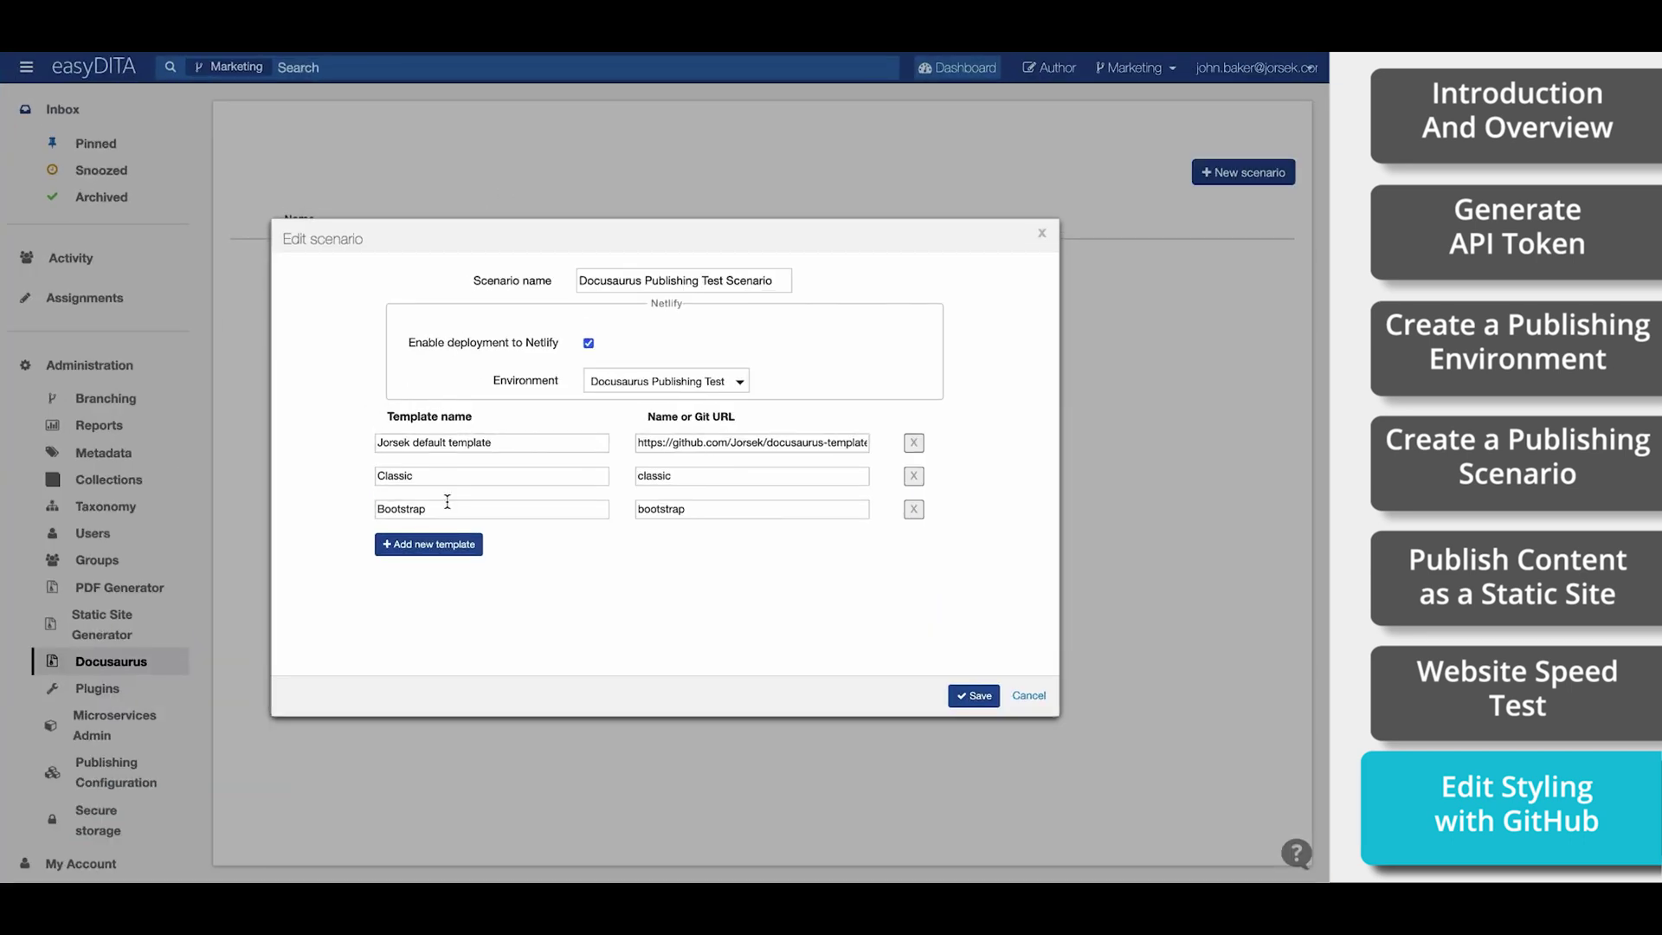
Add template 'New Docusaurus Template with TB Logo' with the pasted fork Git URL and save the scenario
{"action": "left_click", "coordinate": [473, 553]}
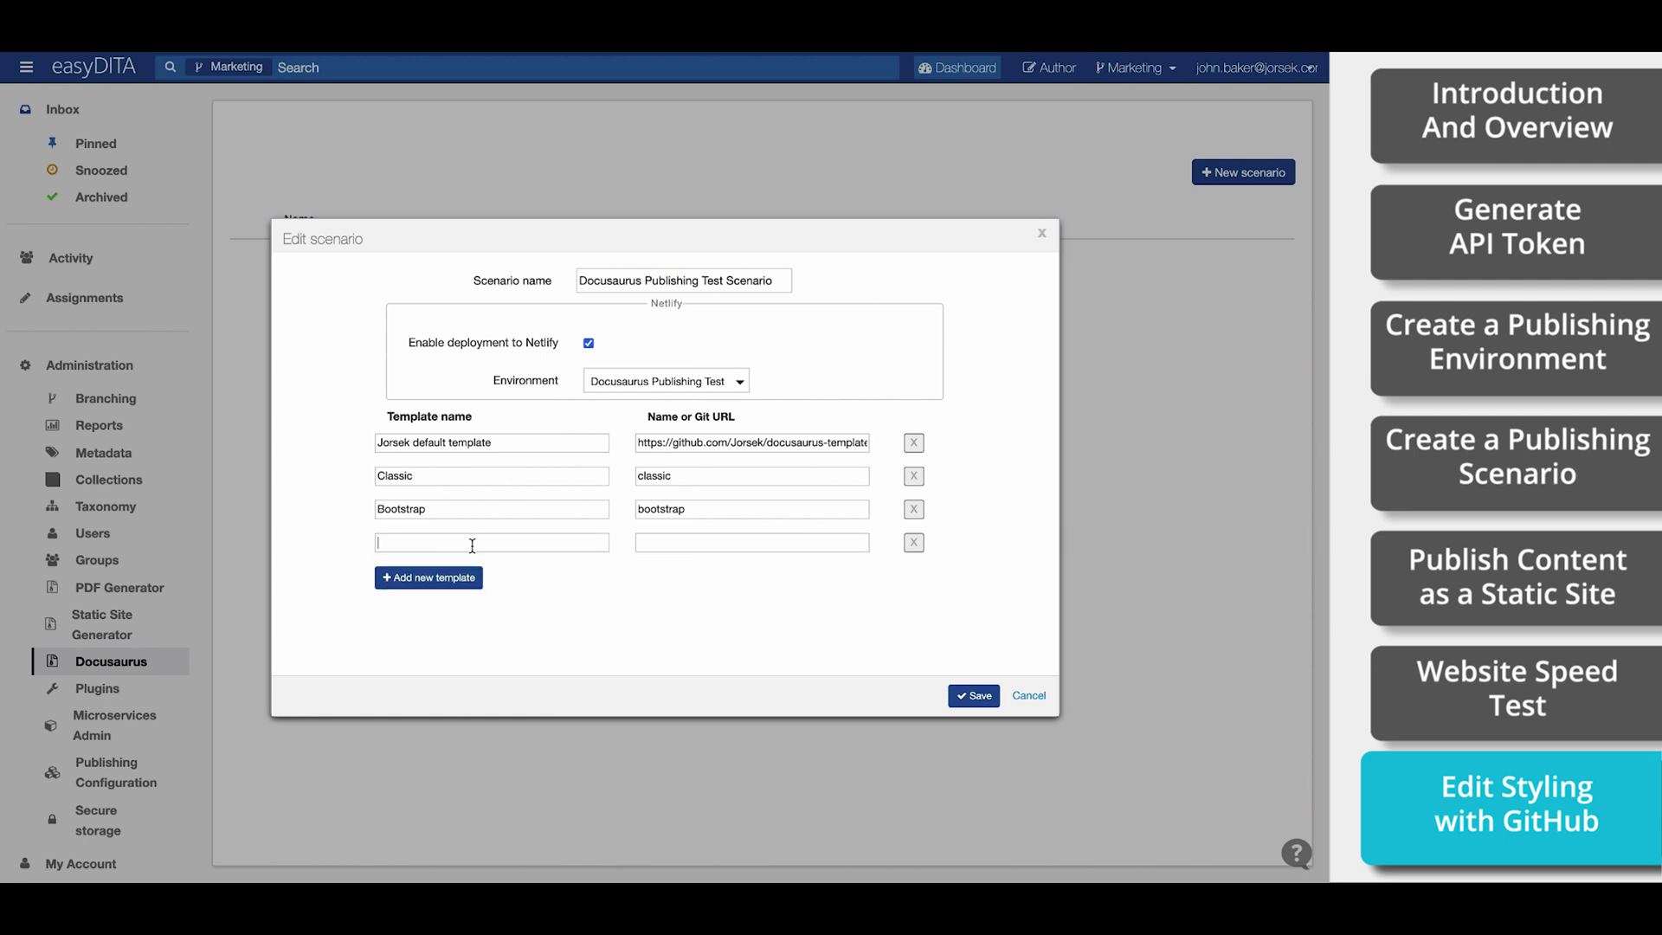
{"action": "type", "text": "New Docusaurus Template with TB Logo"}
{"action": "left_click", "coordinate": [667, 544]}
{"action": "right_click", "coordinate": [668, 545]}
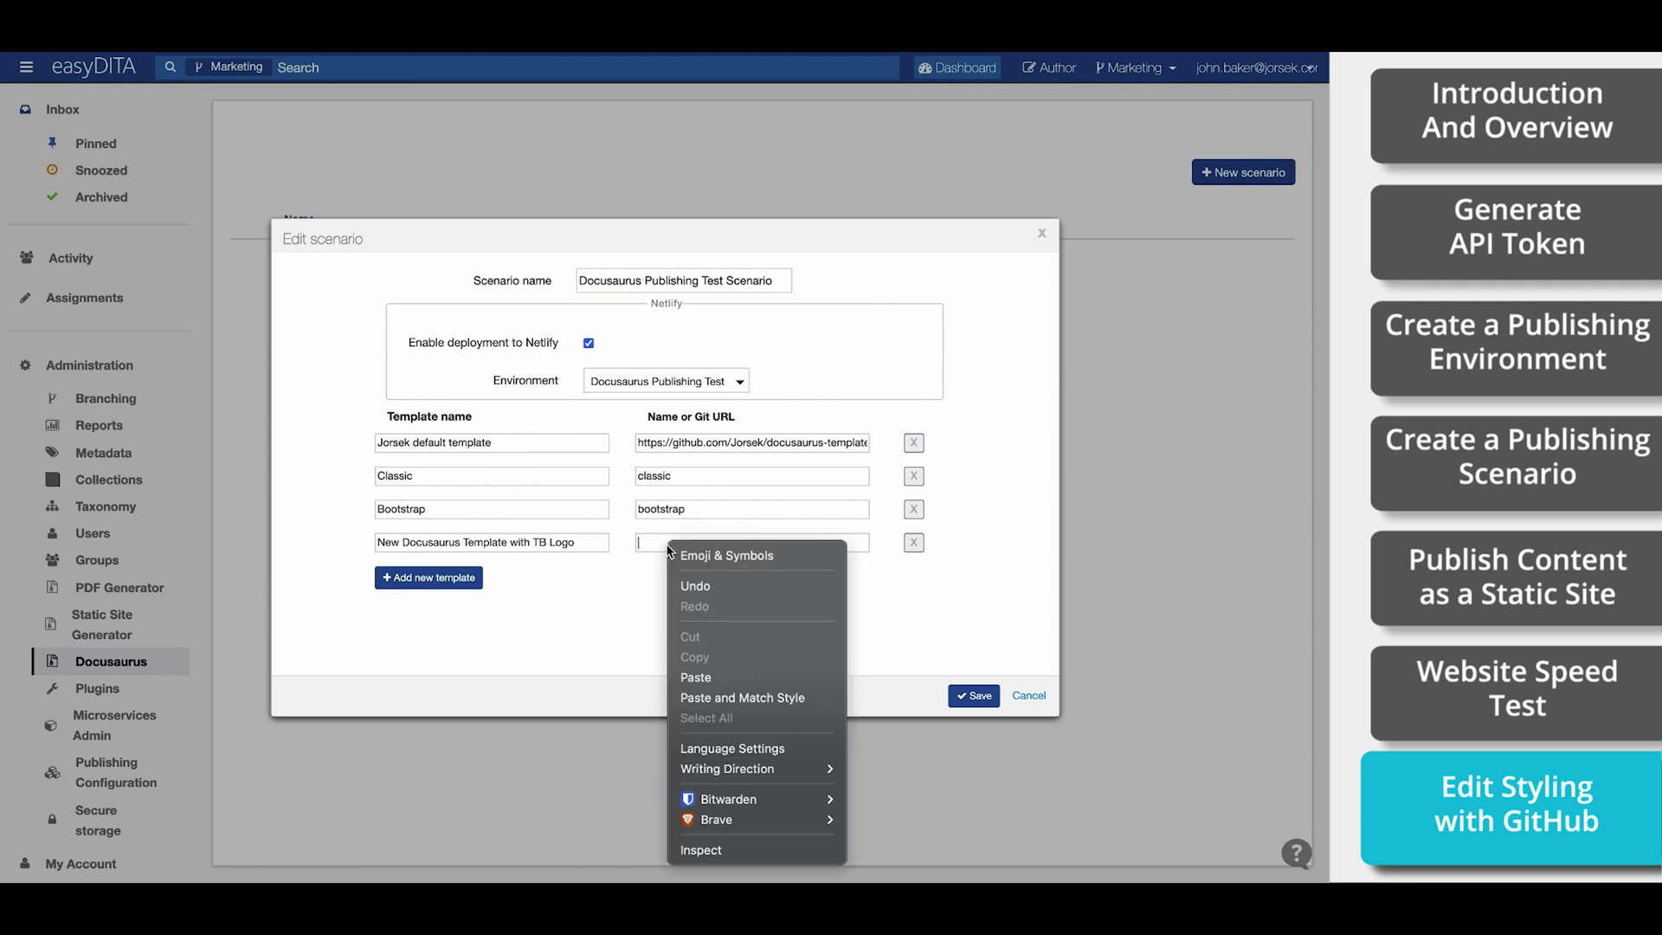
{"action": "left_click", "coordinate": [693, 678]}
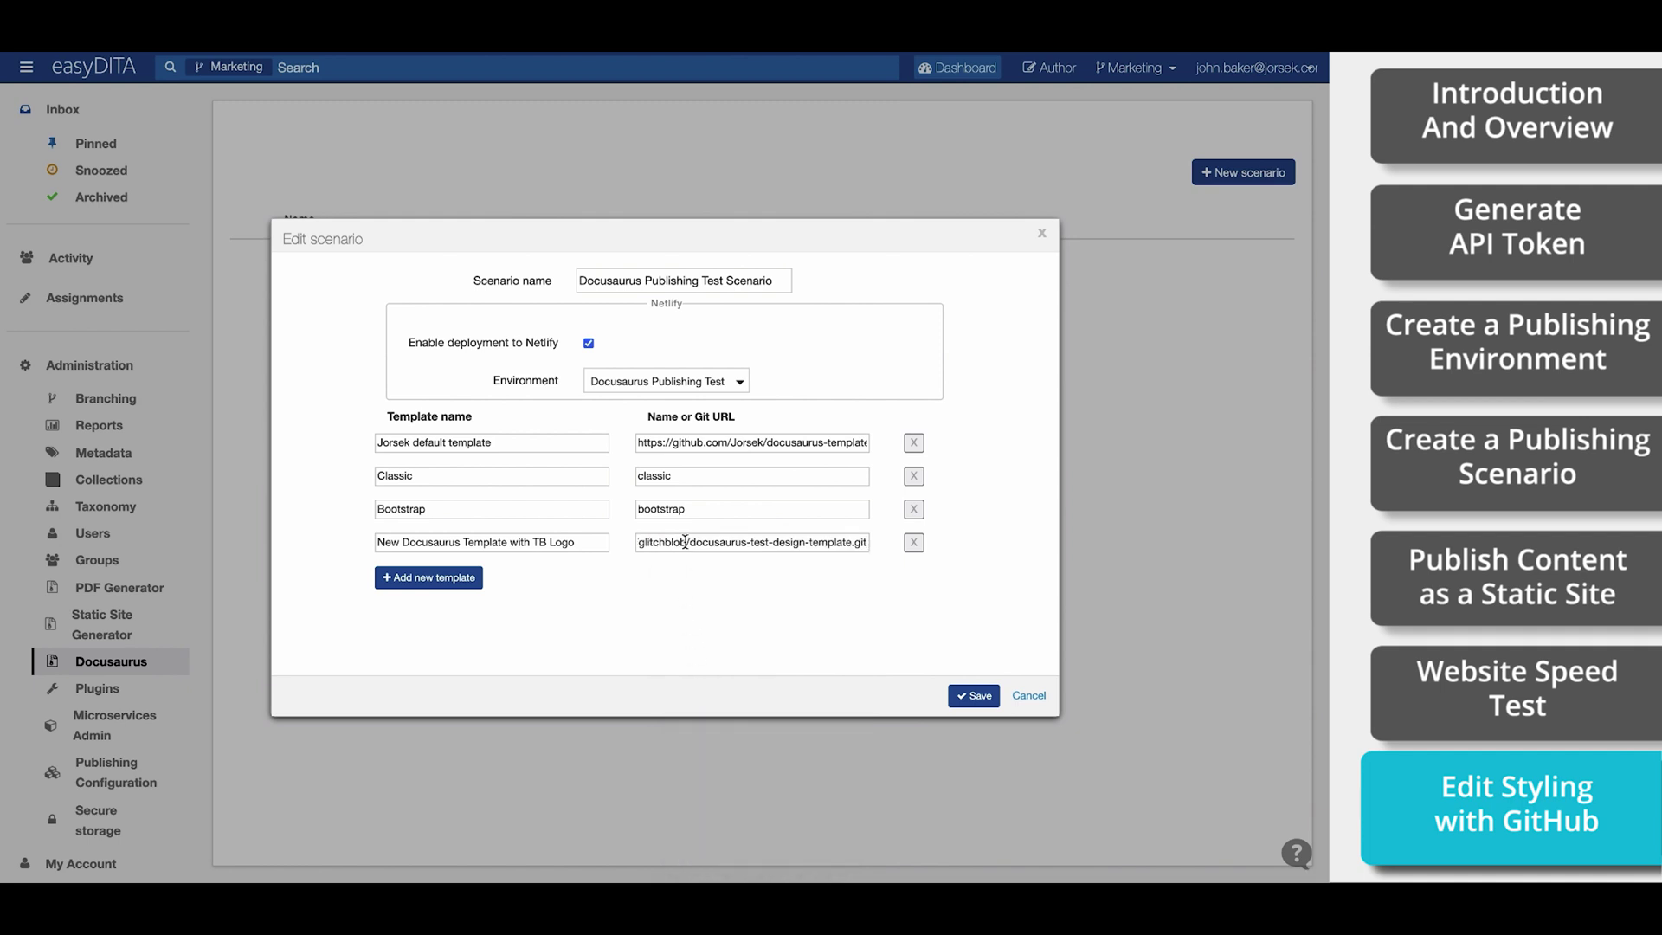
{"action": "left_click_drag", "start_coordinate": [690, 543], "coordinate": [876, 551]}
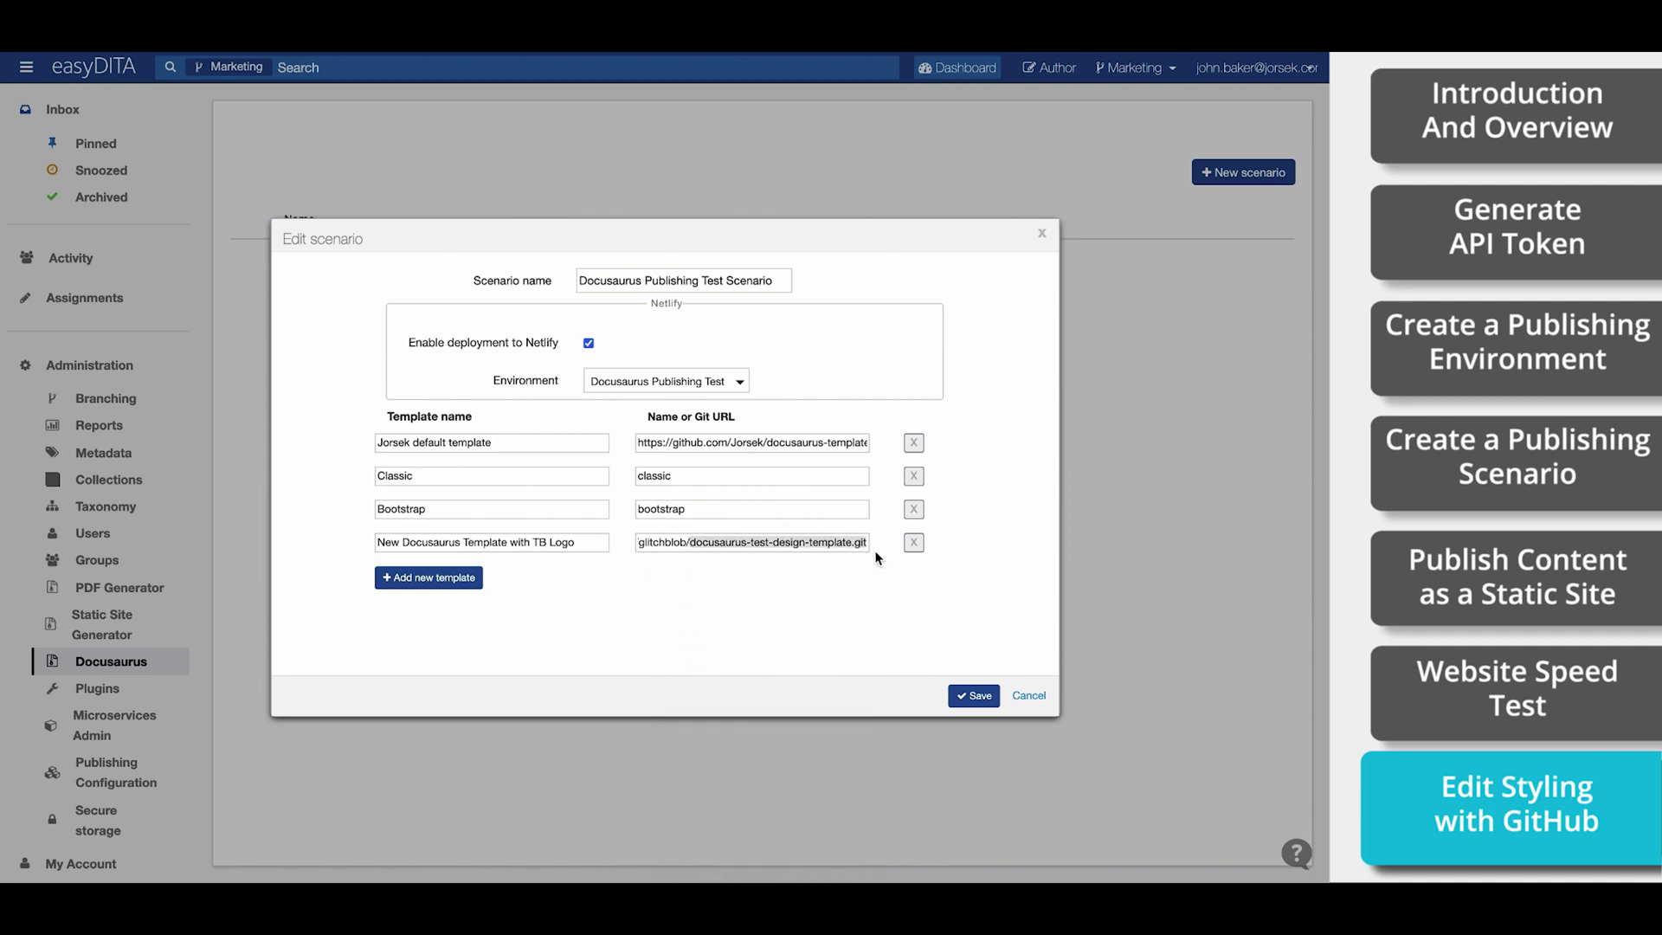
{"action": "left_click", "coordinate": [795, 546]}
{"action": "left_click", "coordinate": [976, 698]}
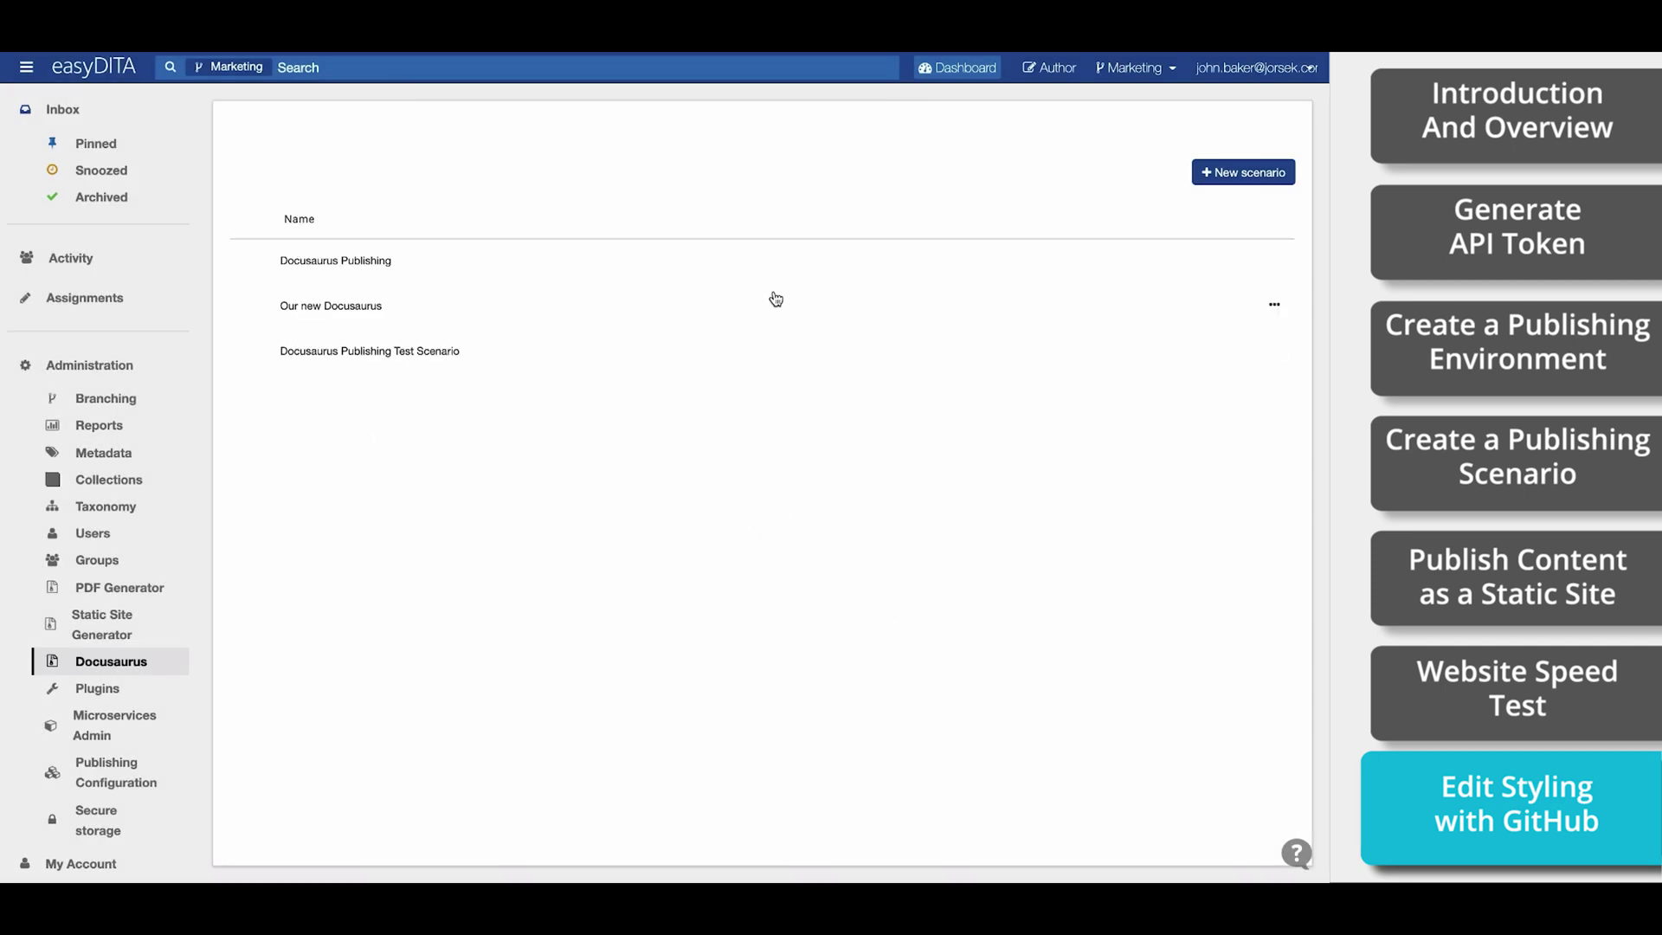
Start publishing Thunderbird.ditamap with the Docusaurus Publishing Test Scenario
{"action": "left_click", "coordinate": [1042, 69]}
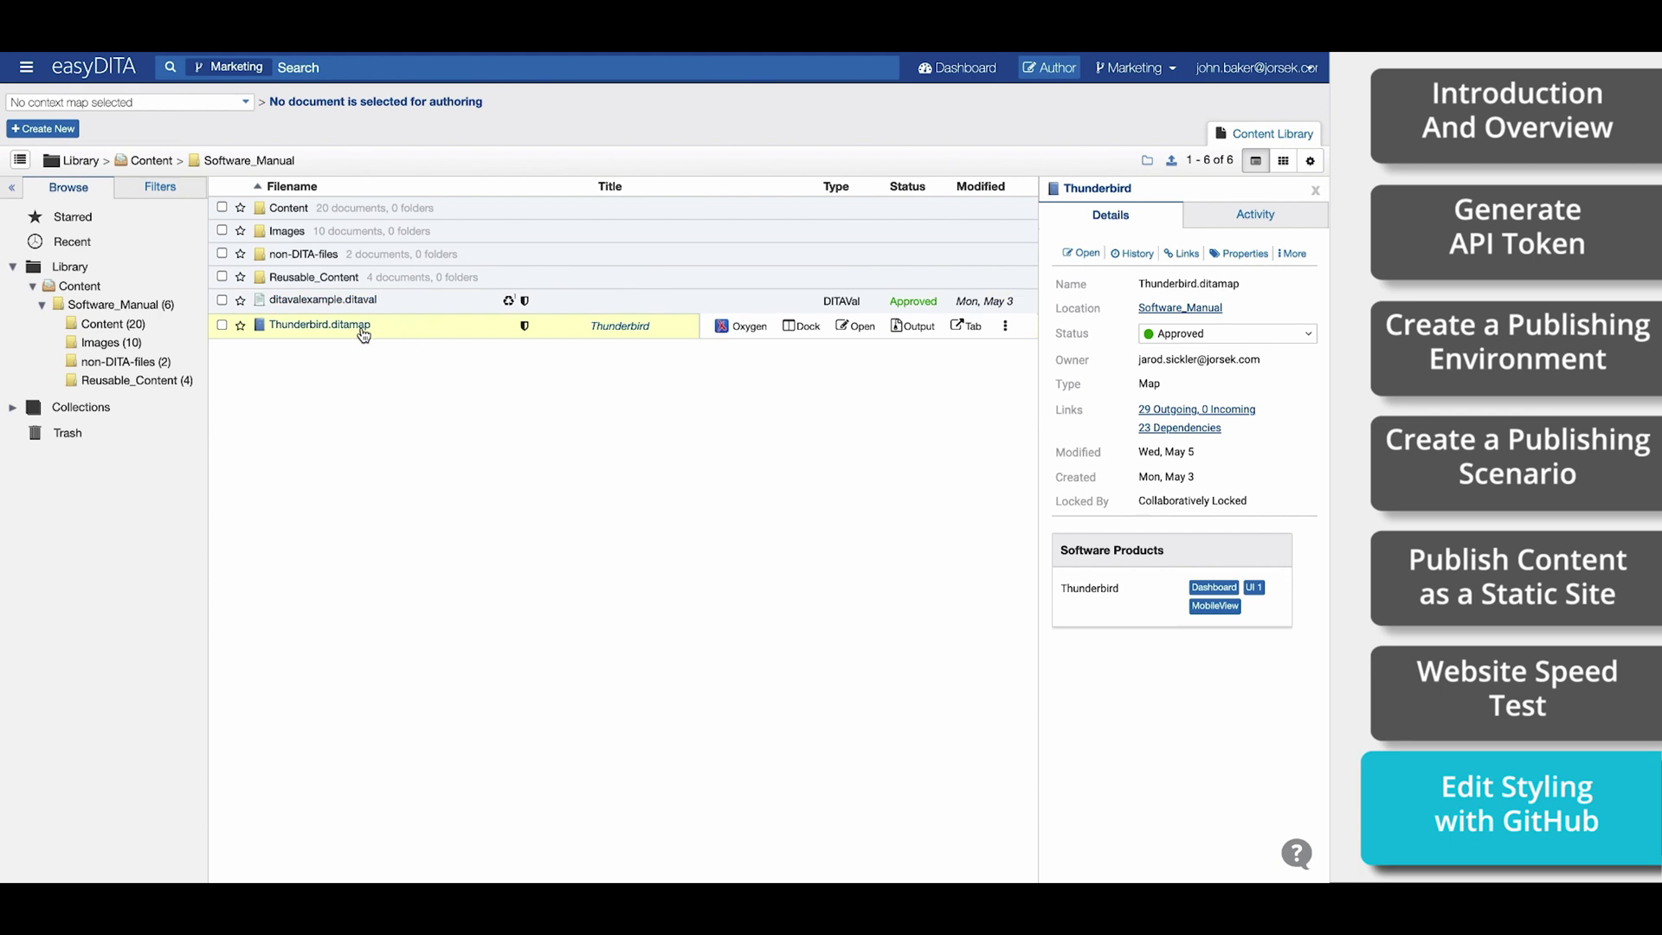
{"action": "left_click", "coordinate": [866, 327]}
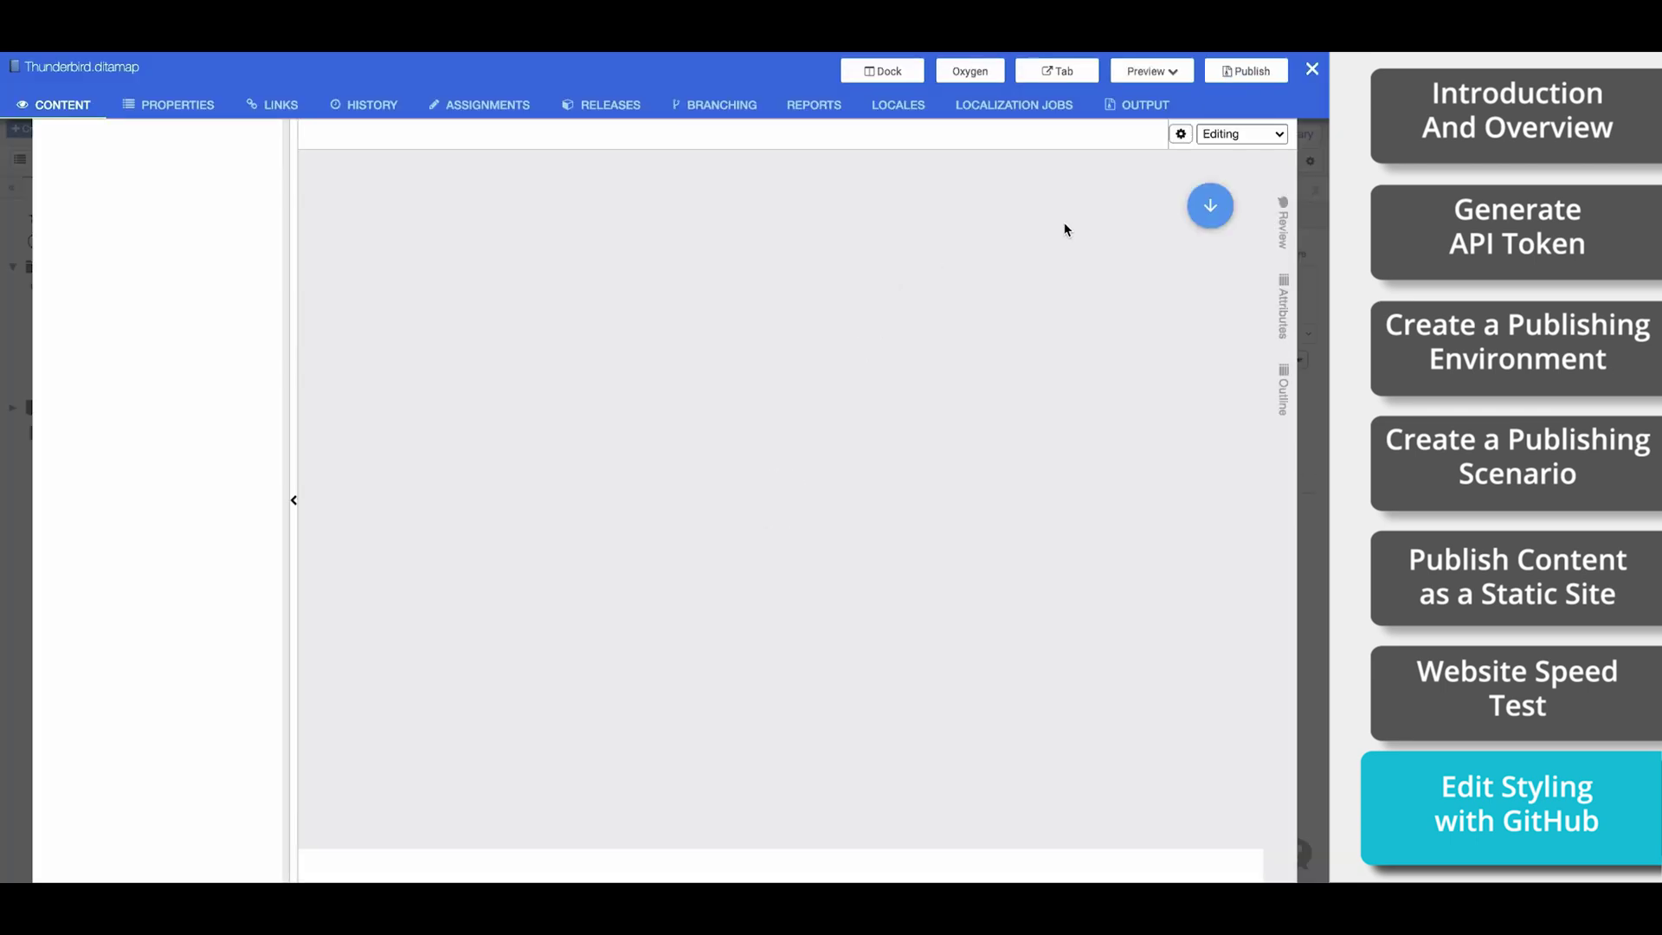
{"action": "left_click", "coordinate": [1249, 74]}
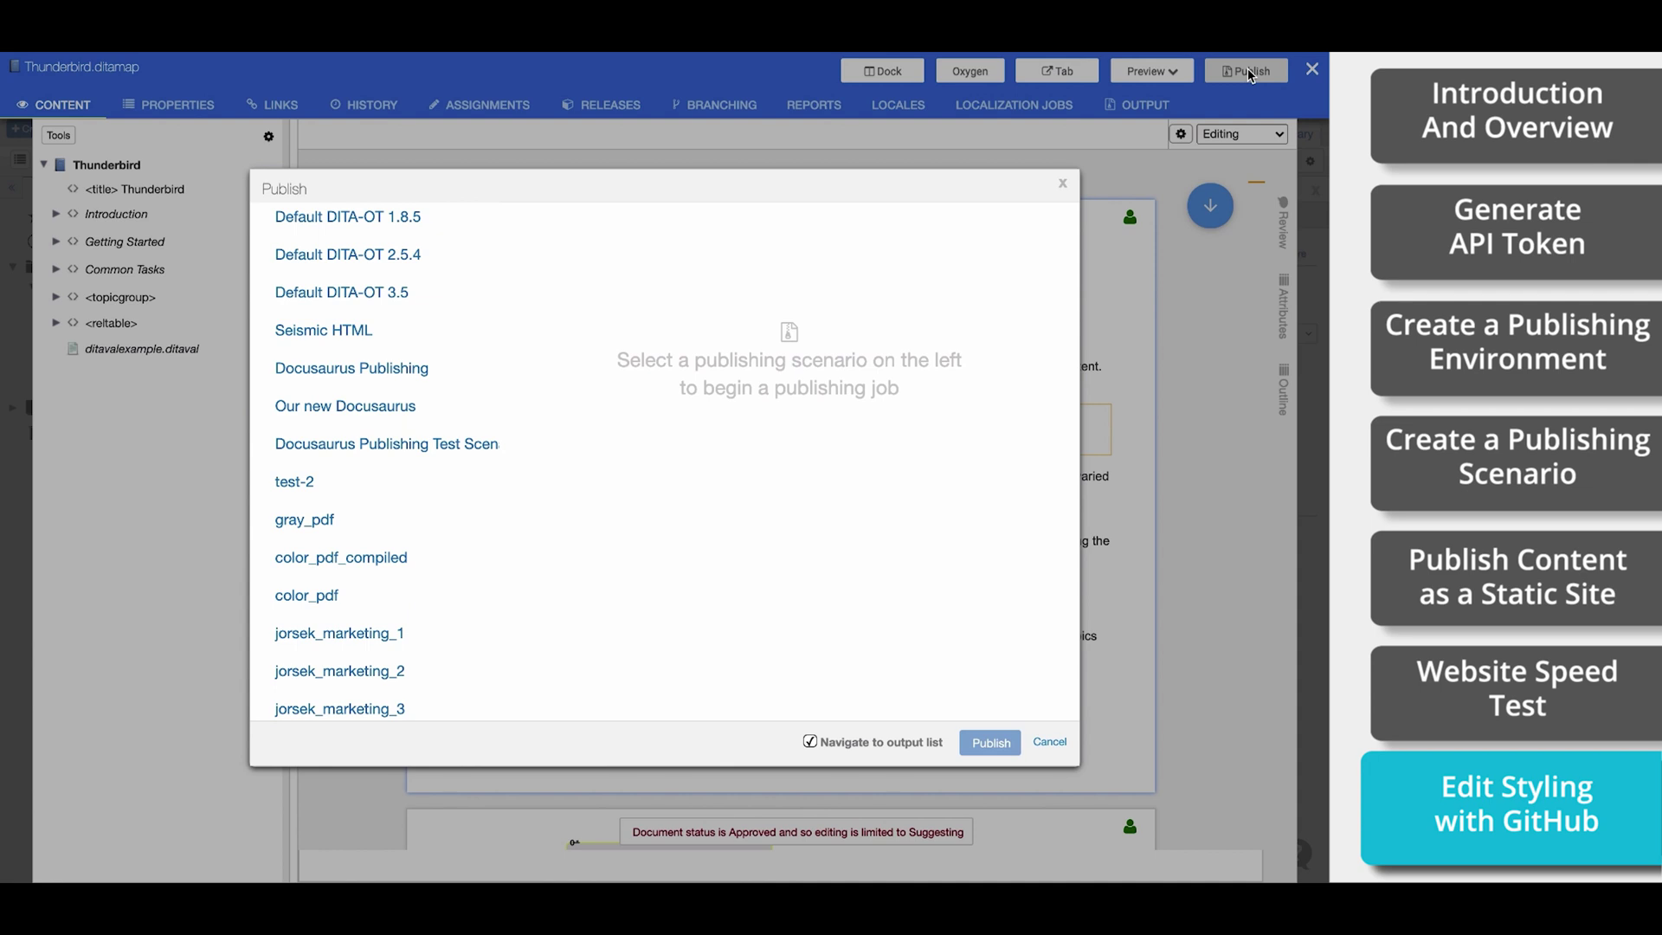
{"action": "left_click", "coordinate": [459, 445]}
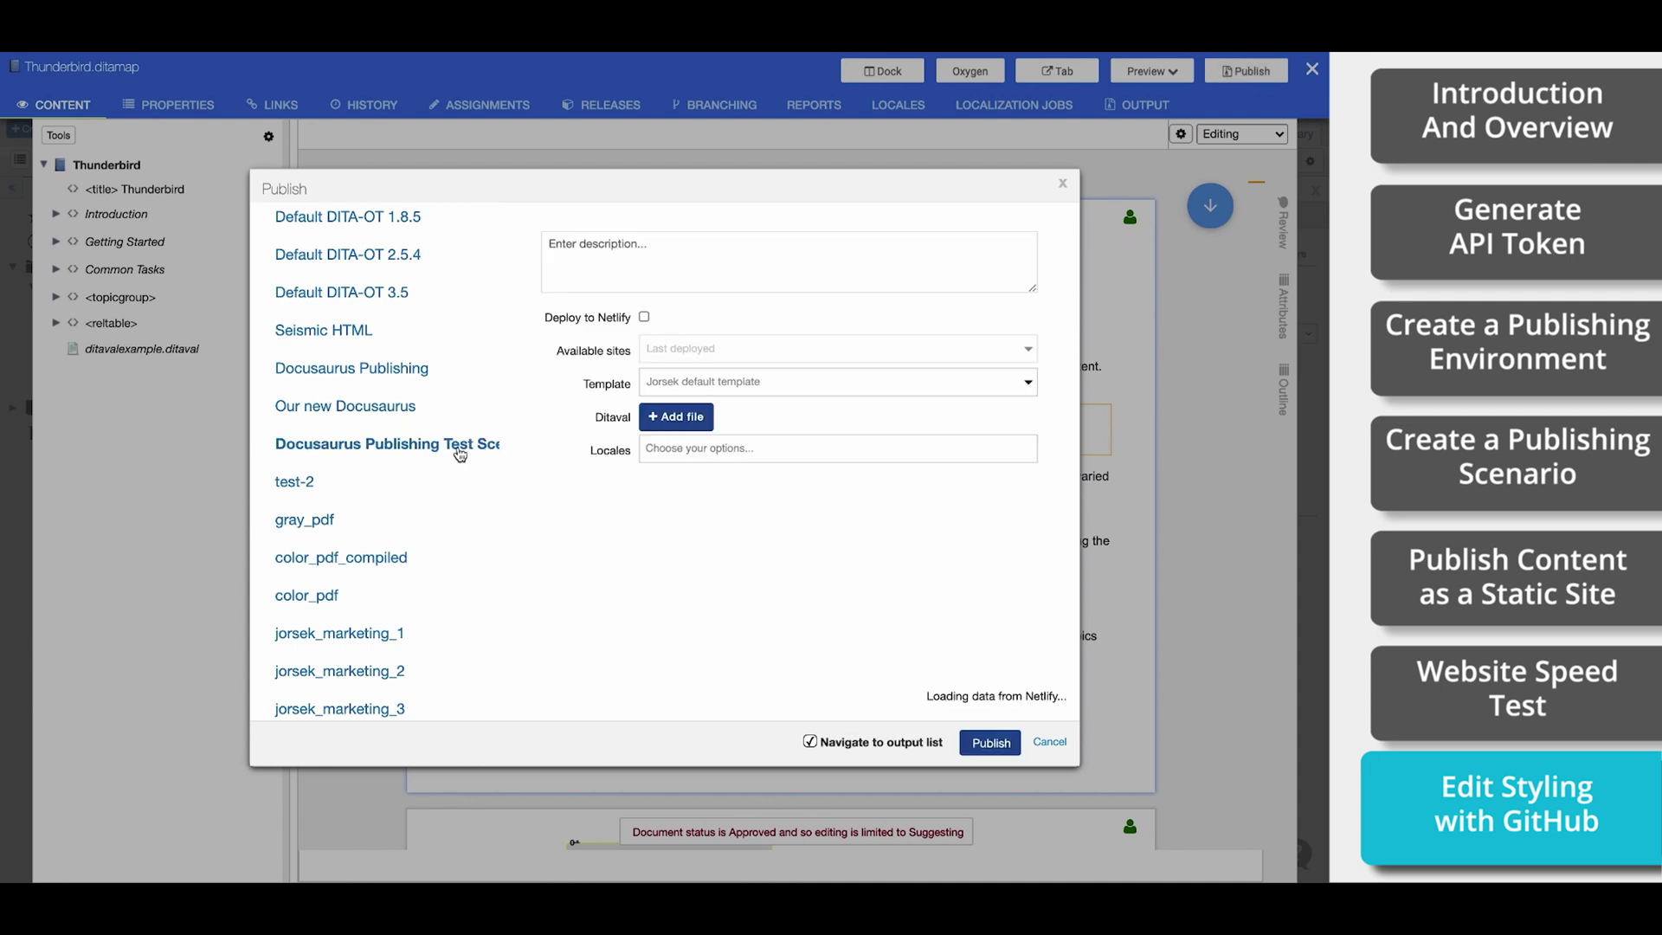
Deploy to Netlify site focused-tesla-2c6aa5 using New Docusaurus Template with TB Logo, described 'Testing the new docusaurus template with thunderbird logo'
{"action": "left_click", "coordinate": [644, 317]}
{"action": "left_click", "coordinate": [677, 263]}
{"action": "type", "text": "Testing the new docusaurus template with thunderbird logo"}
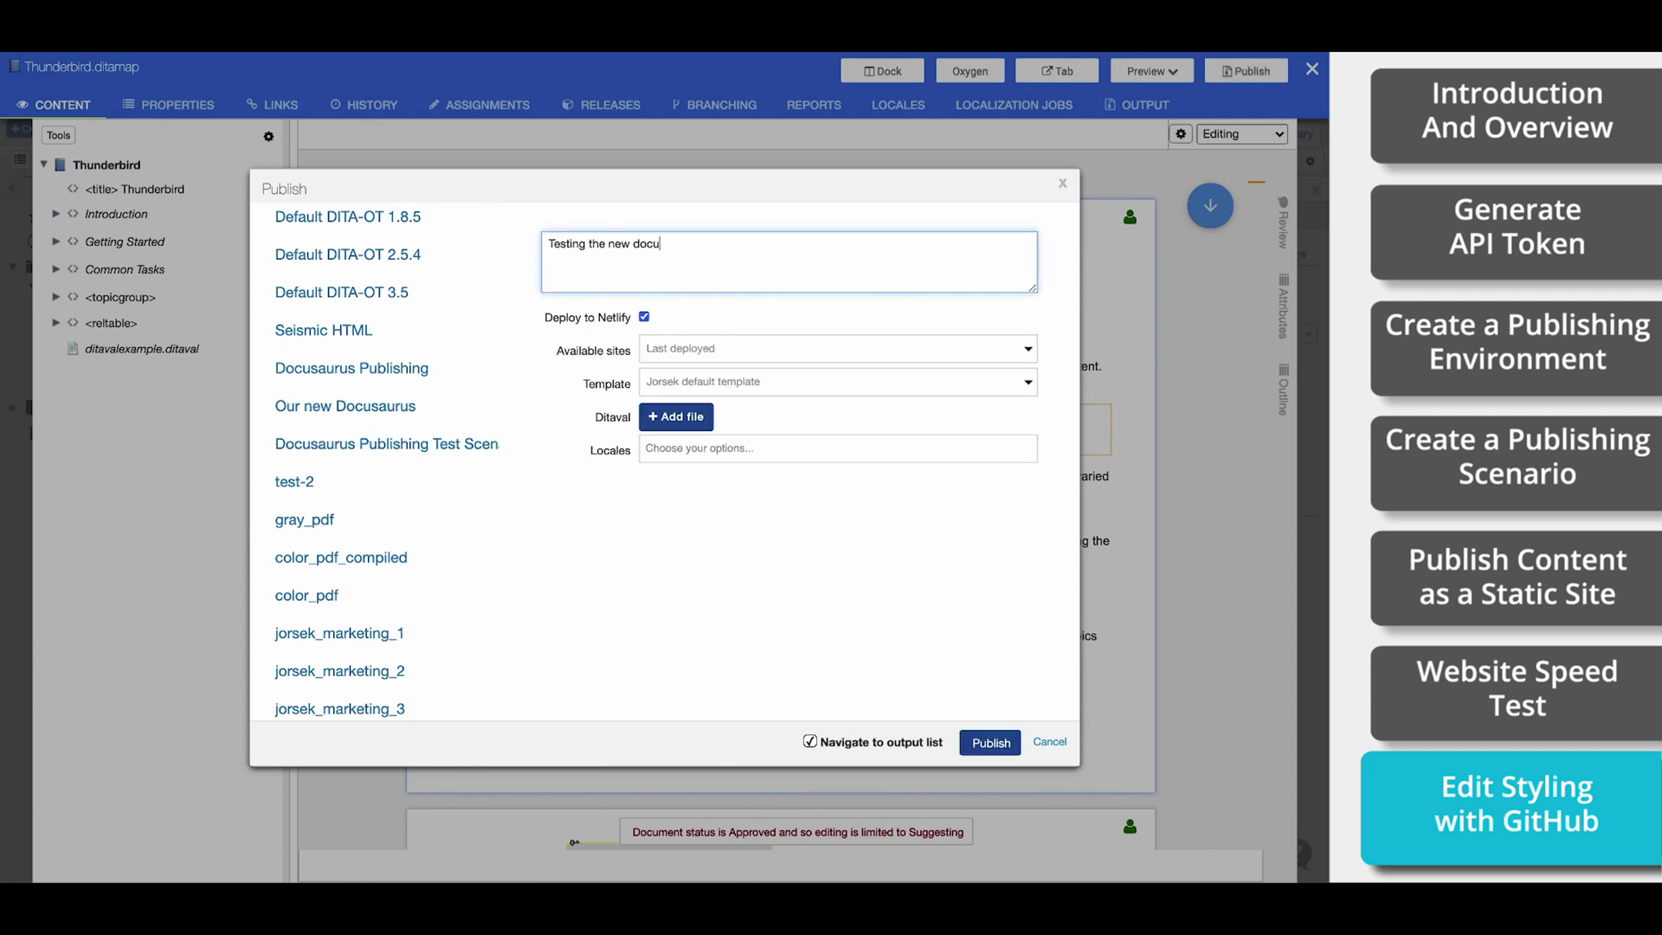
{"action": "left_click", "coordinate": [732, 349]}
{"action": "left_click", "coordinate": [754, 421]}
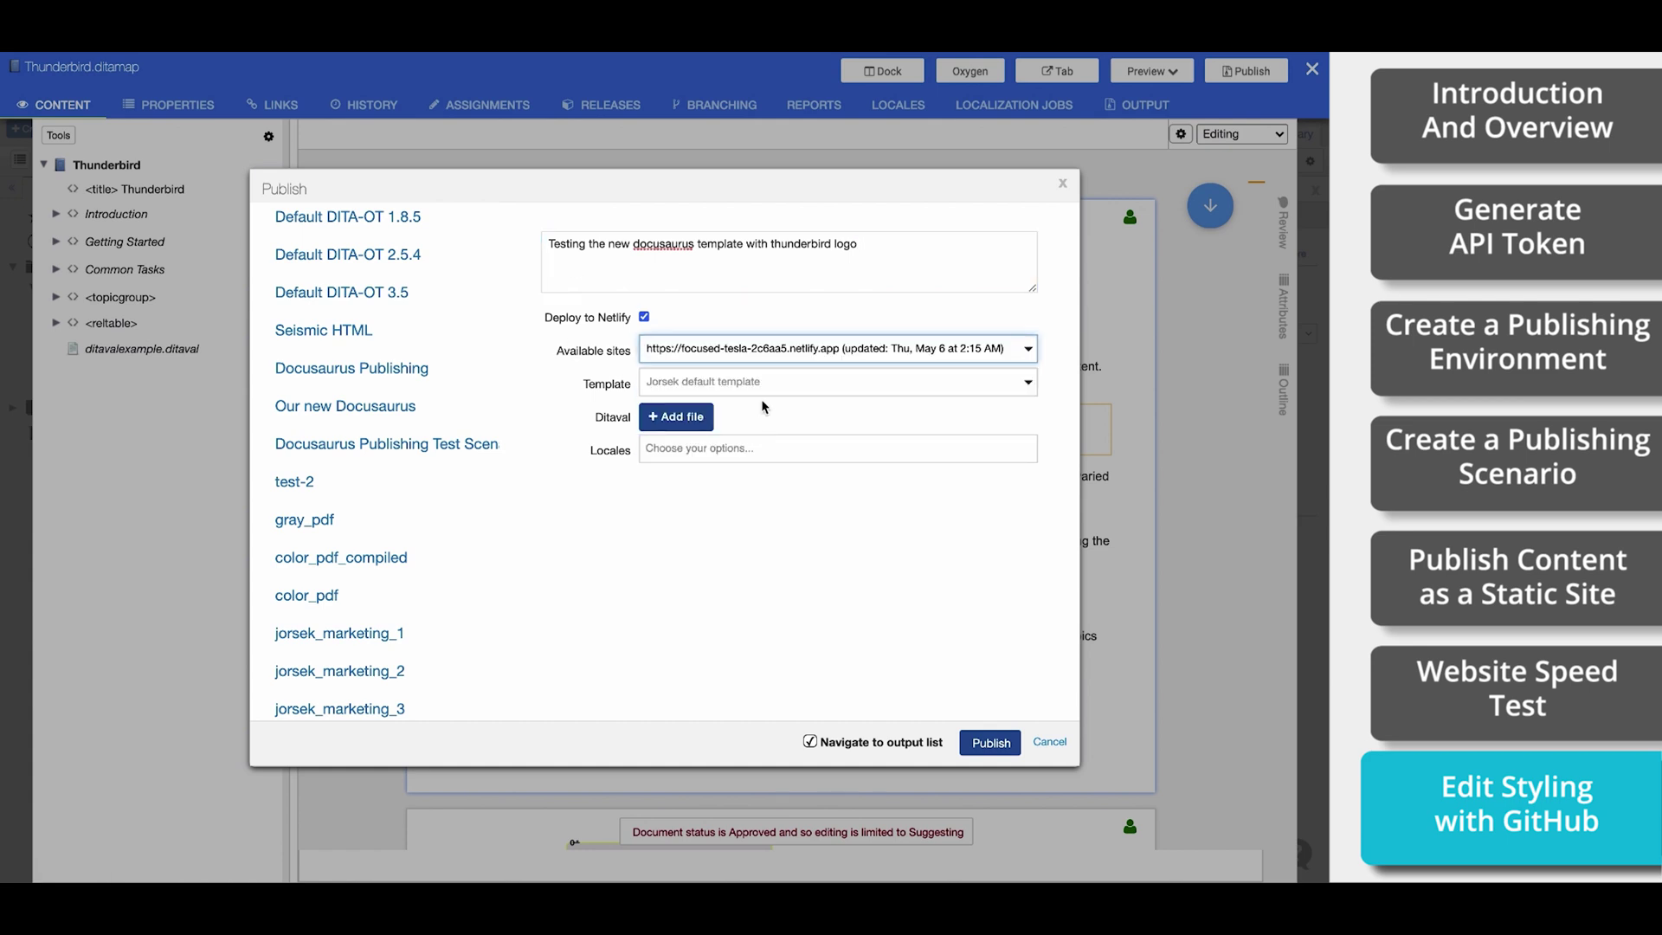
{"action": "left_click", "coordinate": [736, 387]}
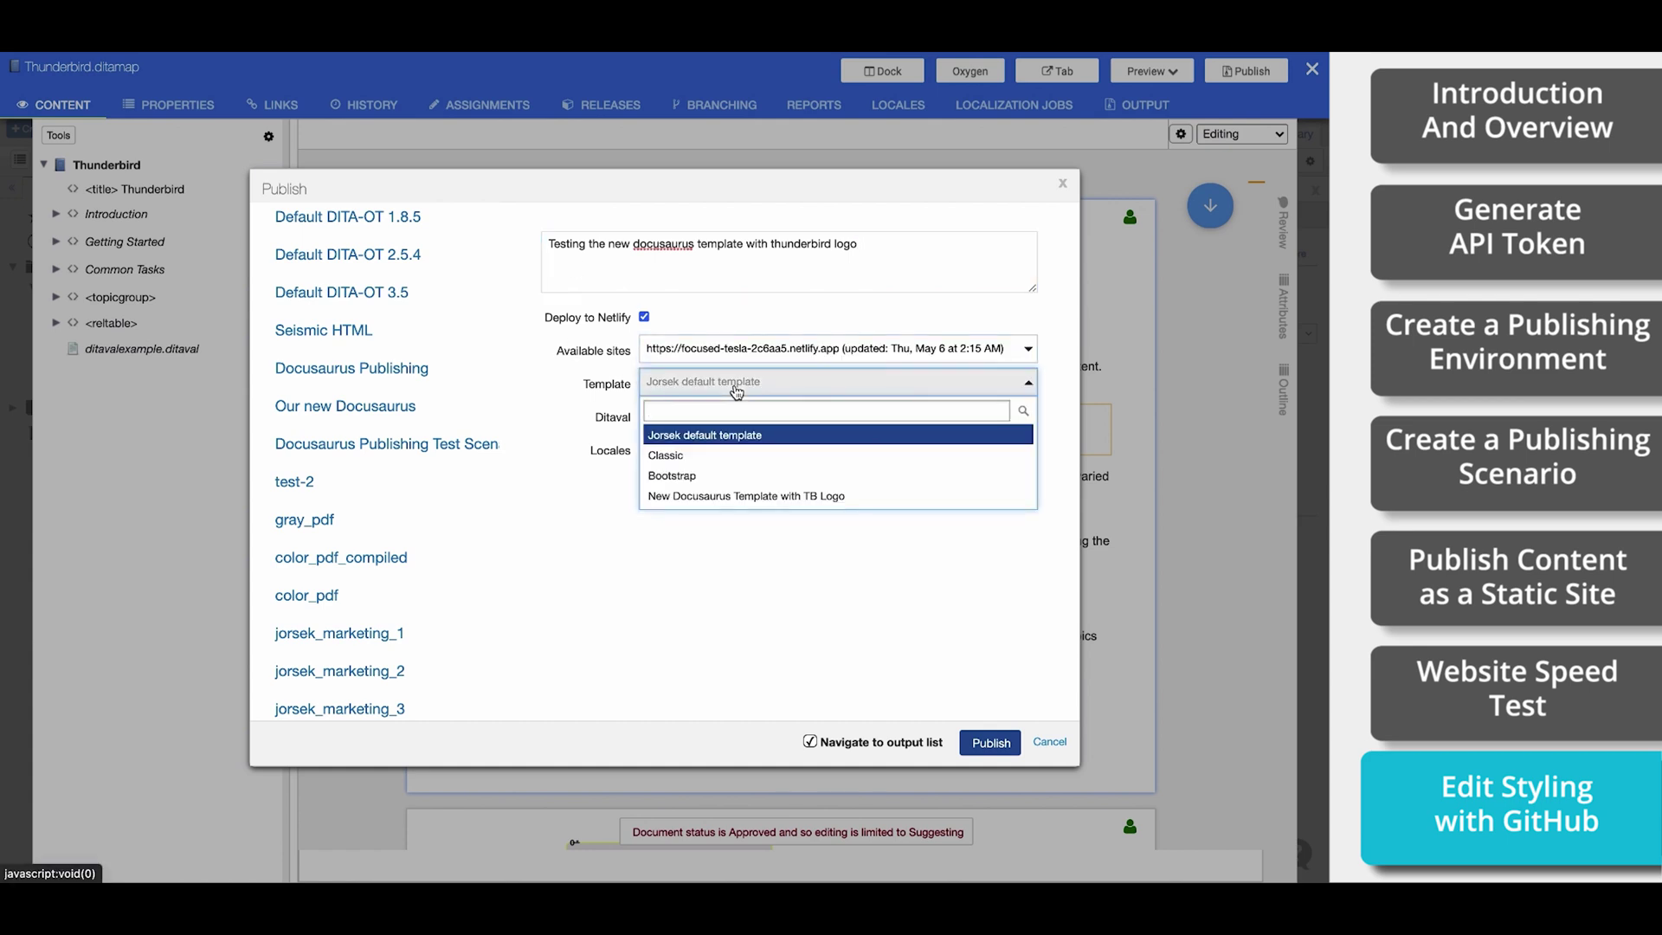
{"action": "left_click", "coordinate": [745, 496]}
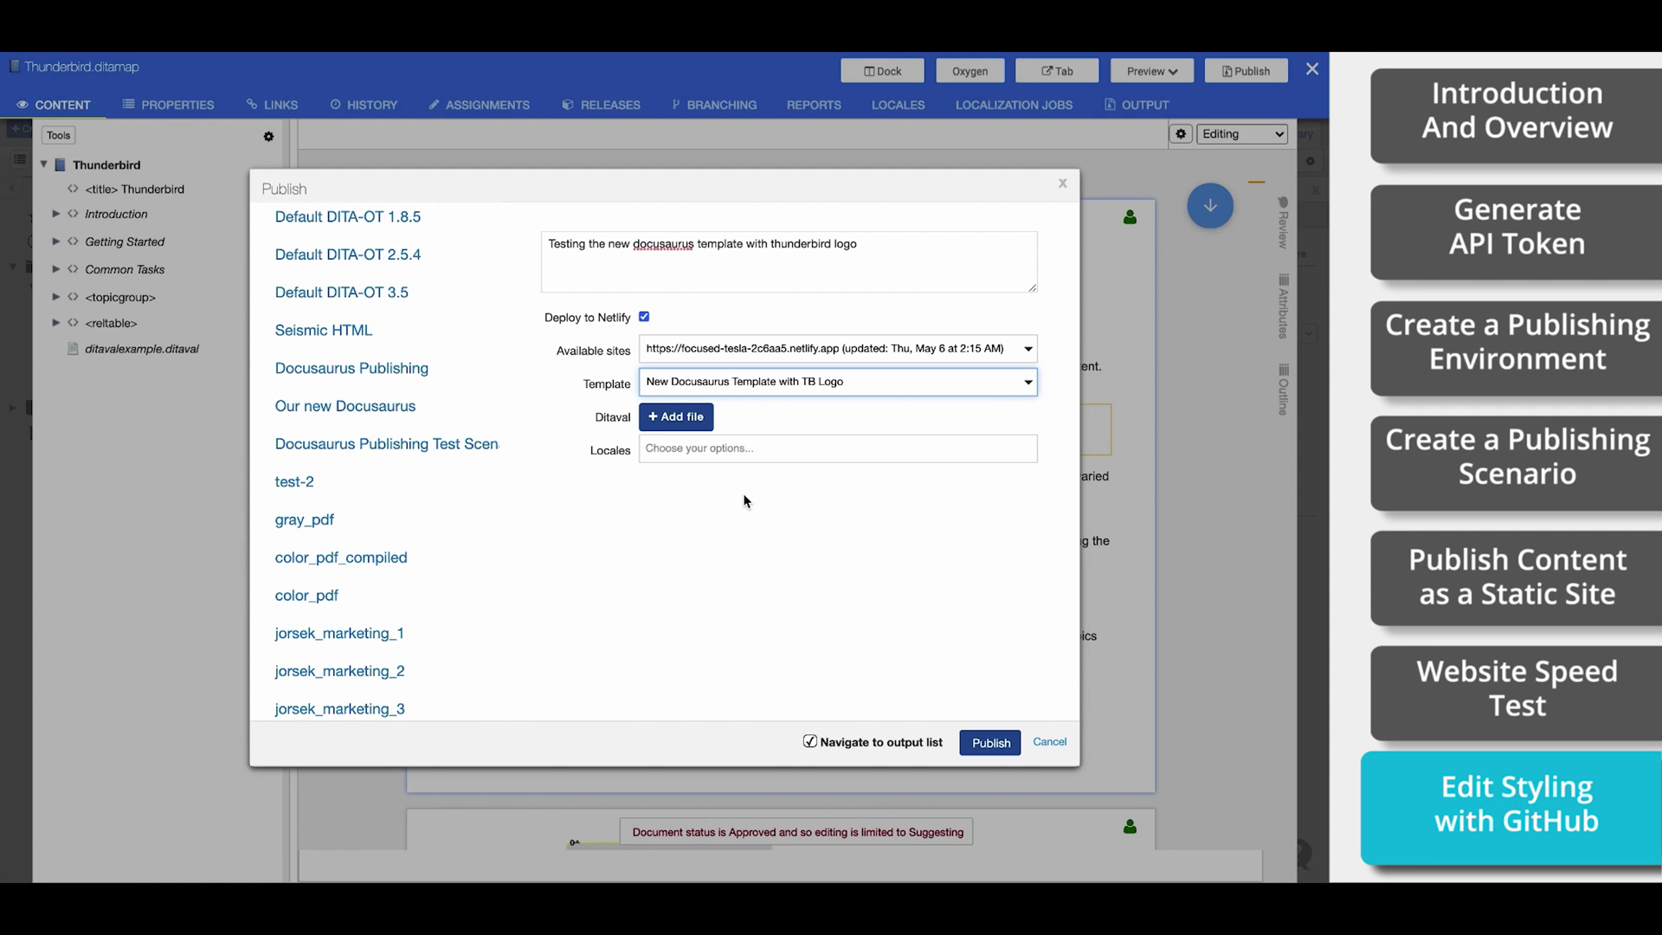
{"action": "left_click", "coordinate": [991, 742]}
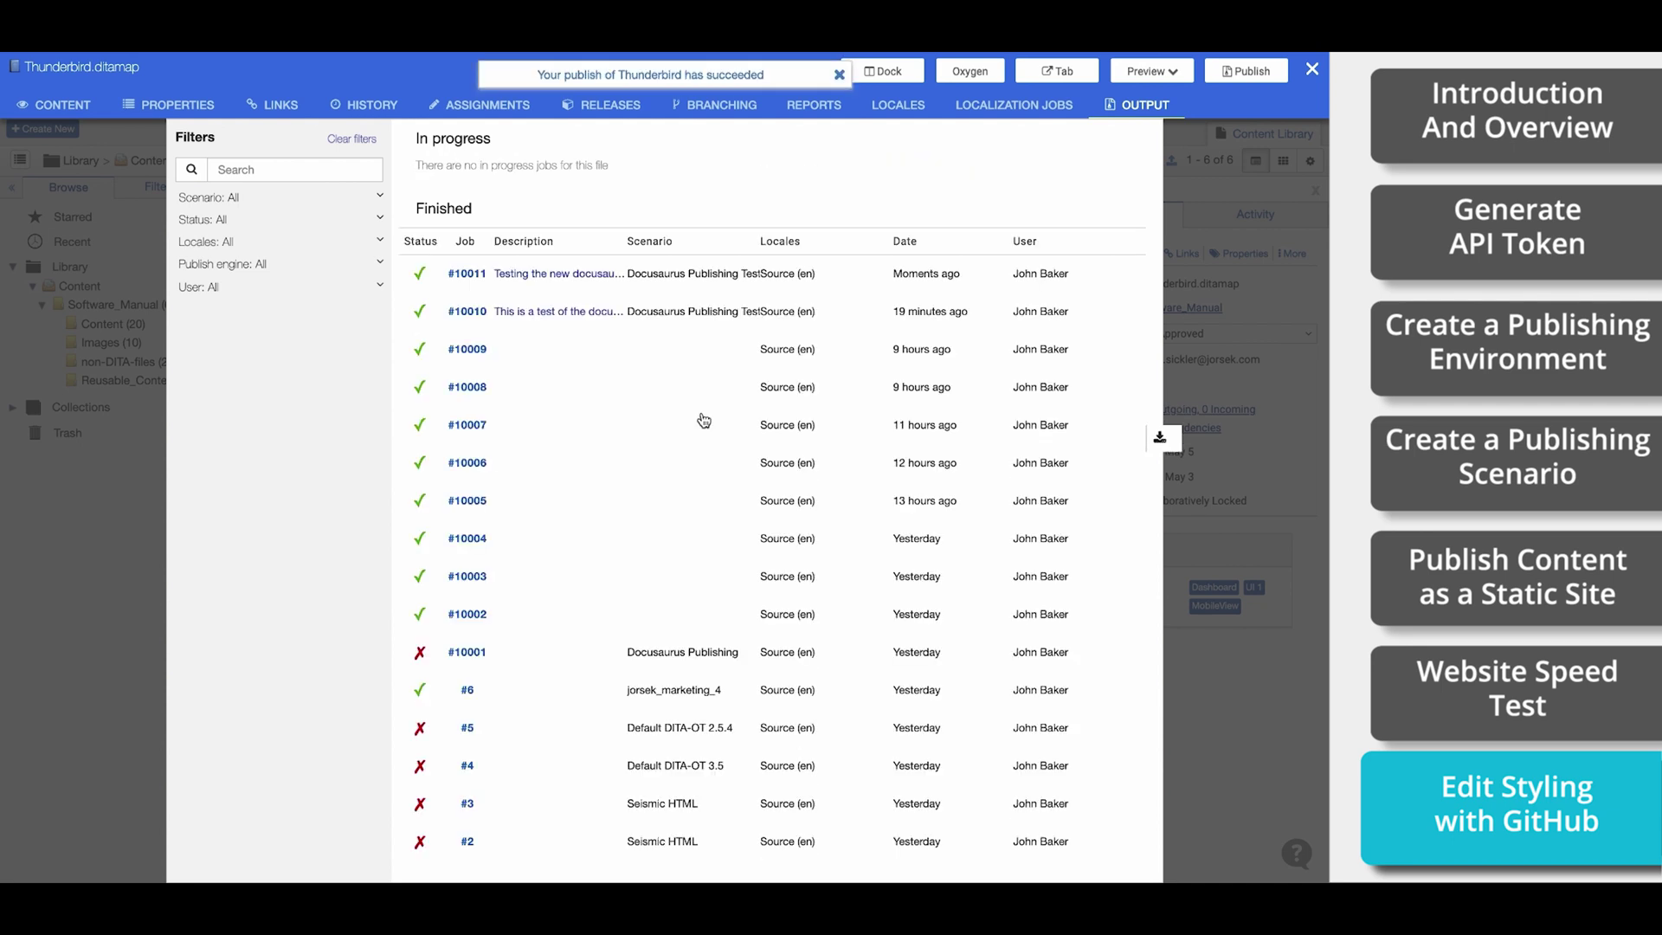
Open job #10011's details and follow its netlify.app link to the live site
{"action": "left_click", "coordinate": [475, 275]}
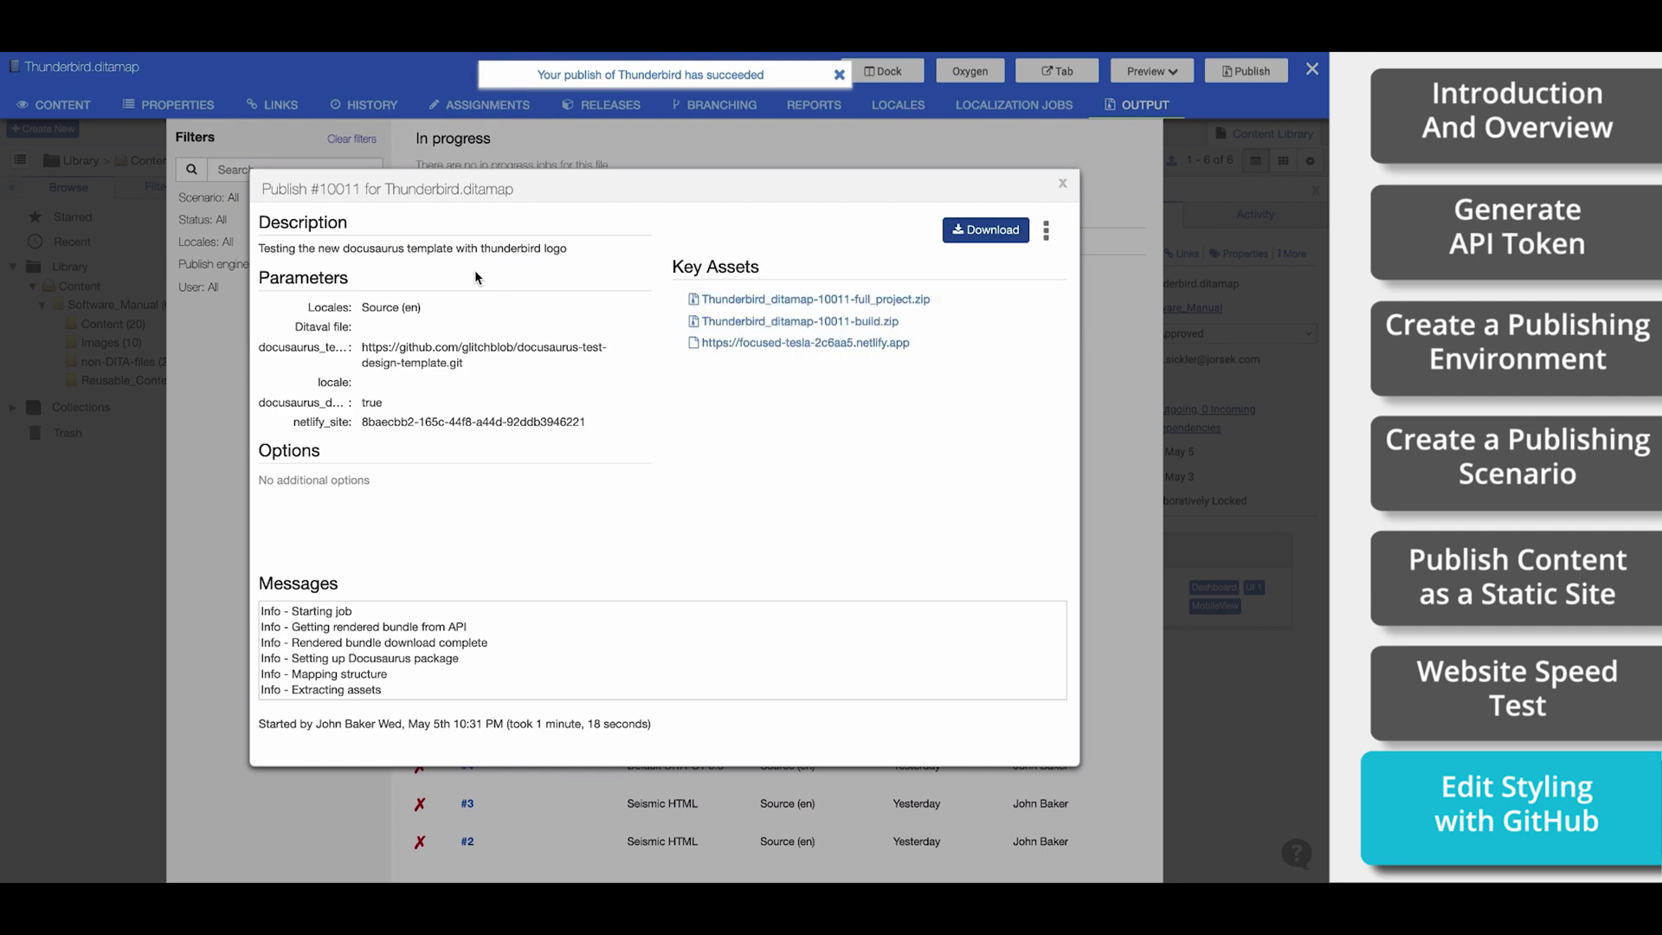
{"action": "left_click", "coordinate": [805, 345]}
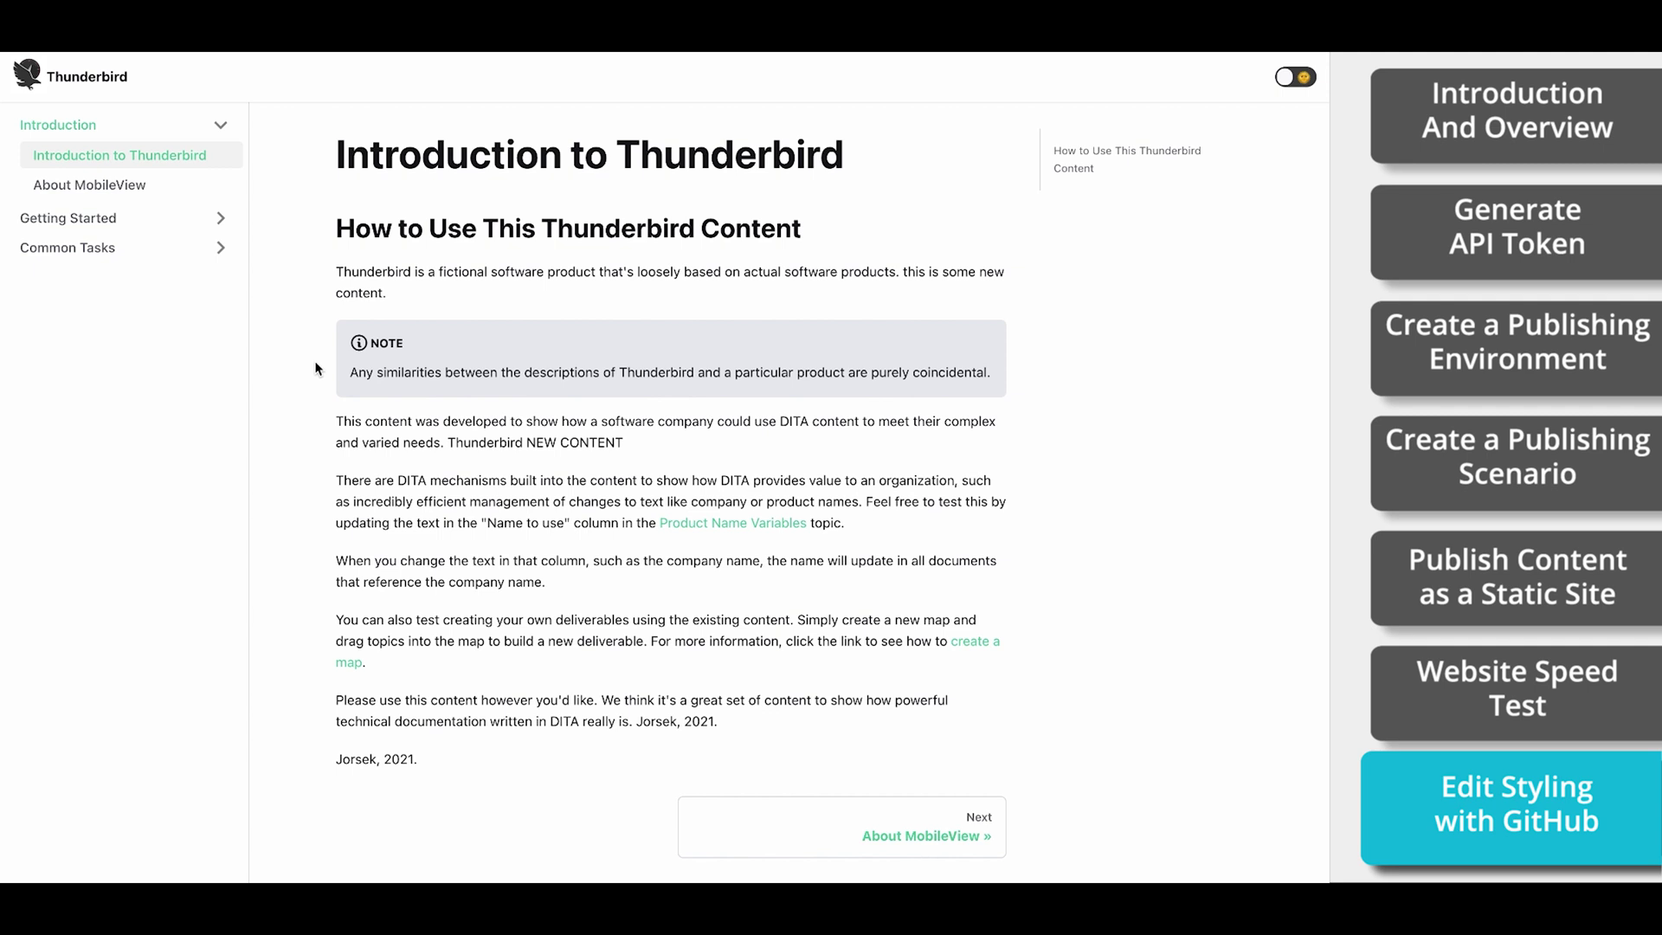
Browse the Getting Started pages: Frequently Asked Questions and Workspace environment
{"action": "left_click", "coordinate": [86, 218]}
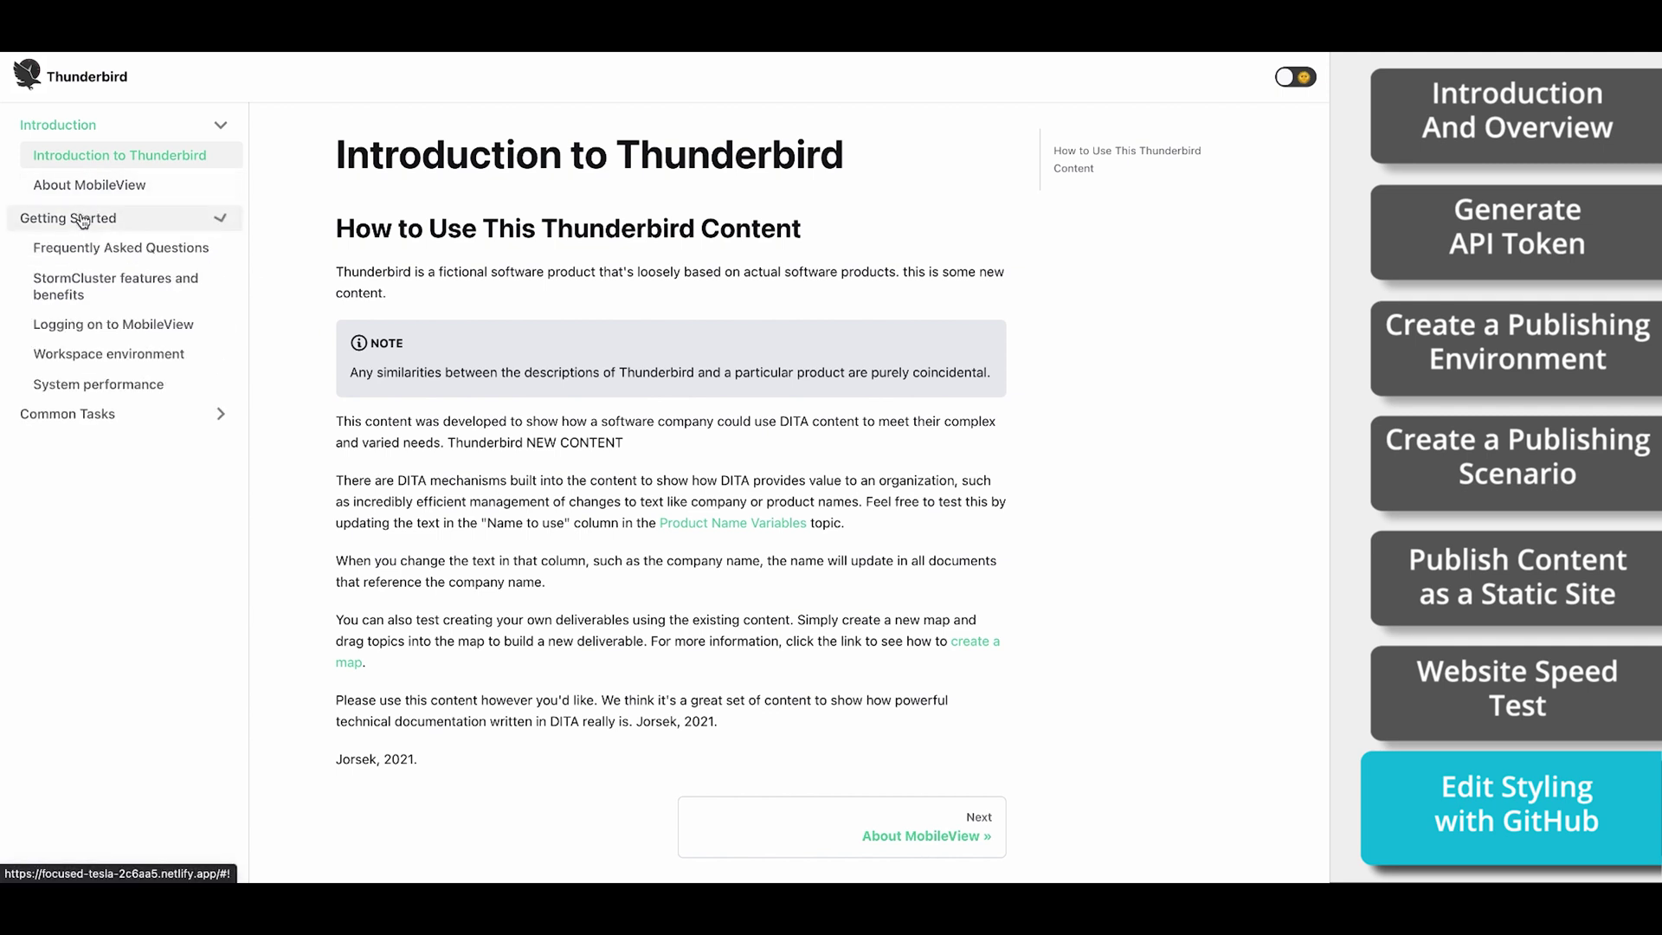
{"action": "left_click", "coordinate": [90, 260]}
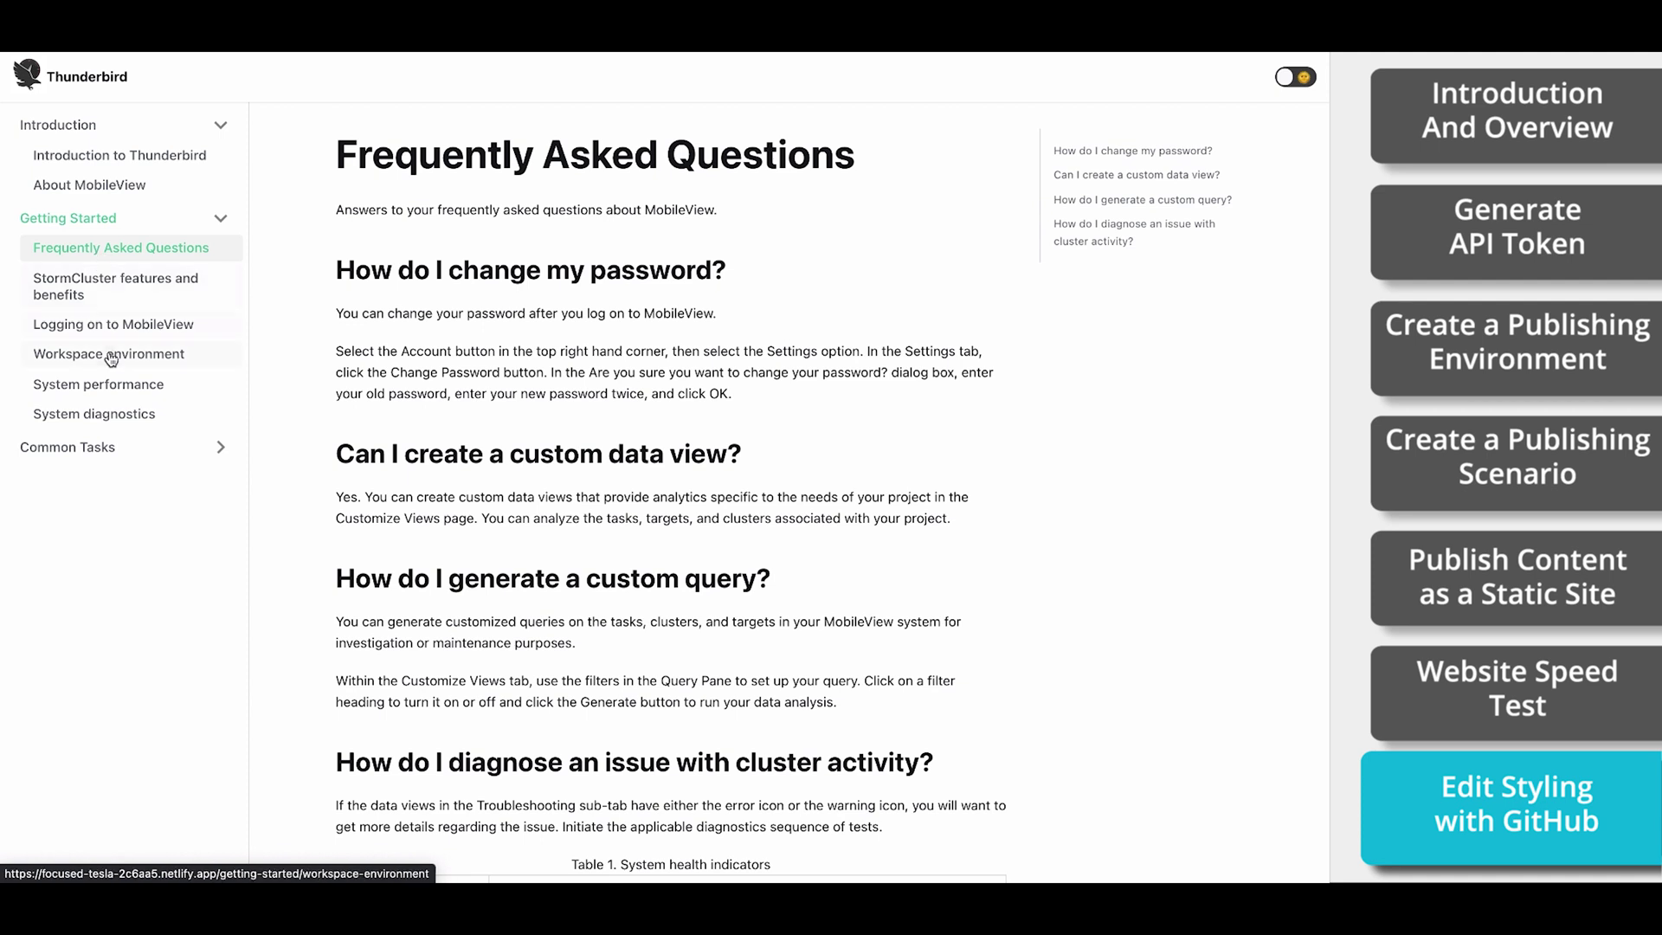
{"action": "left_click", "coordinate": [111, 357]}
{"action": "scroll", "coordinate": [130, 362], "scroll_direction": "down", "scroll_amount": 1}
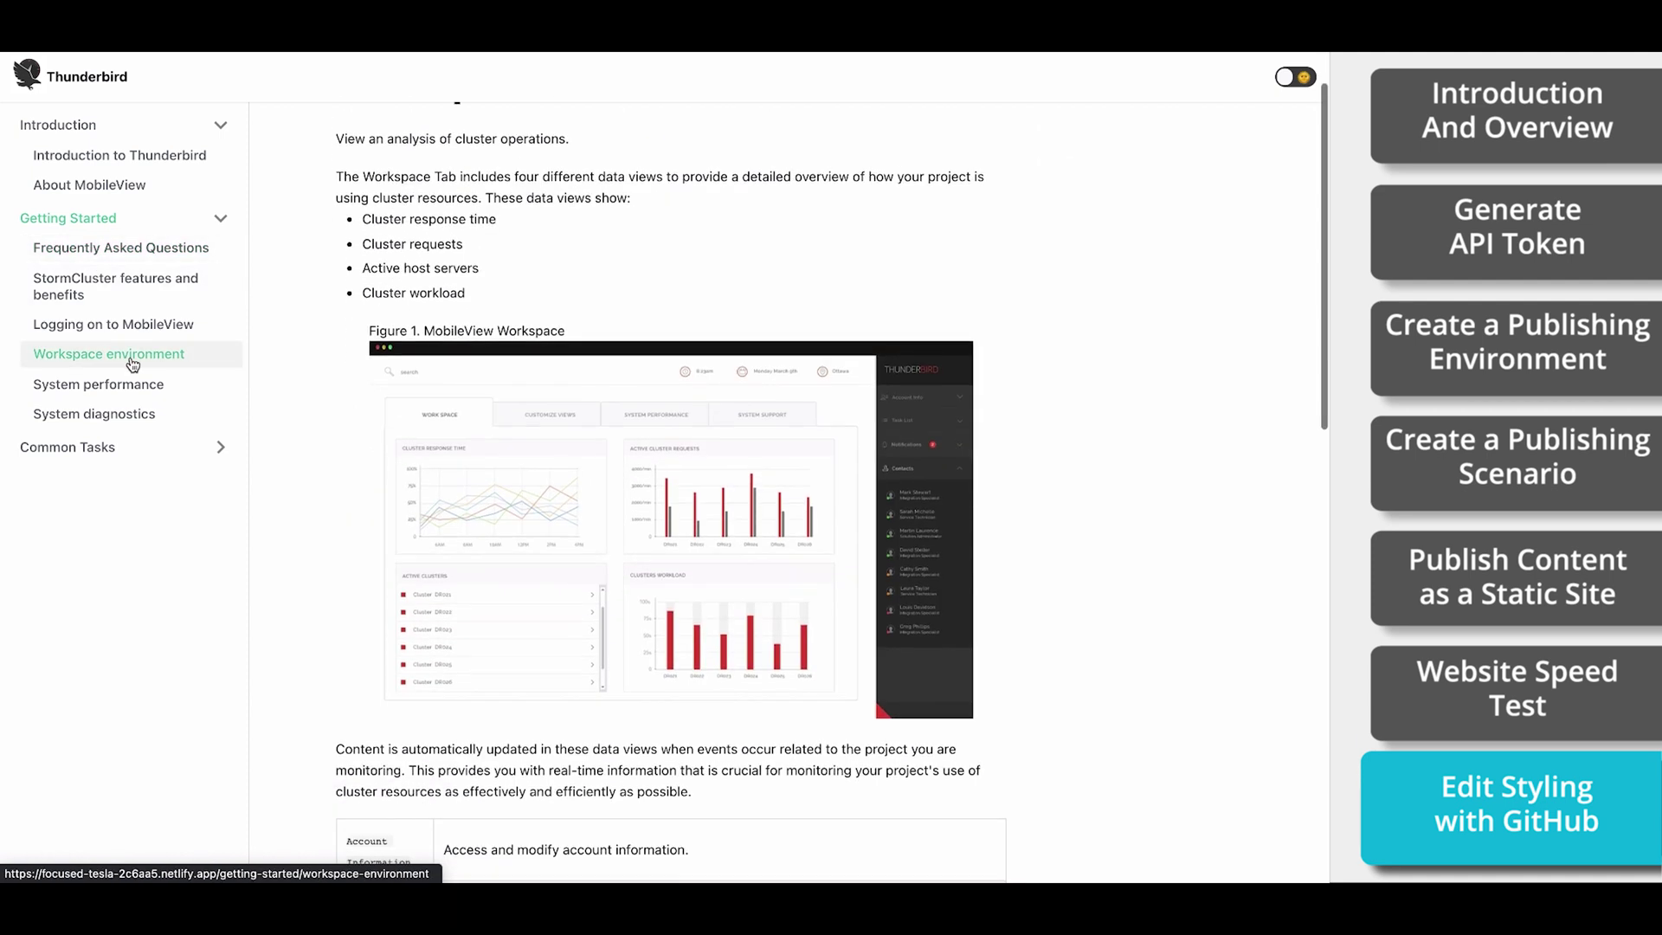
{"action": "scroll", "coordinate": [132, 364], "scroll_direction": "up", "scroll_amount": 2}
Browse Introduction pages About MobileView, Logging on to MobileView, System performance, then System diagnostics
{"action": "left_click", "coordinate": [74, 126]}
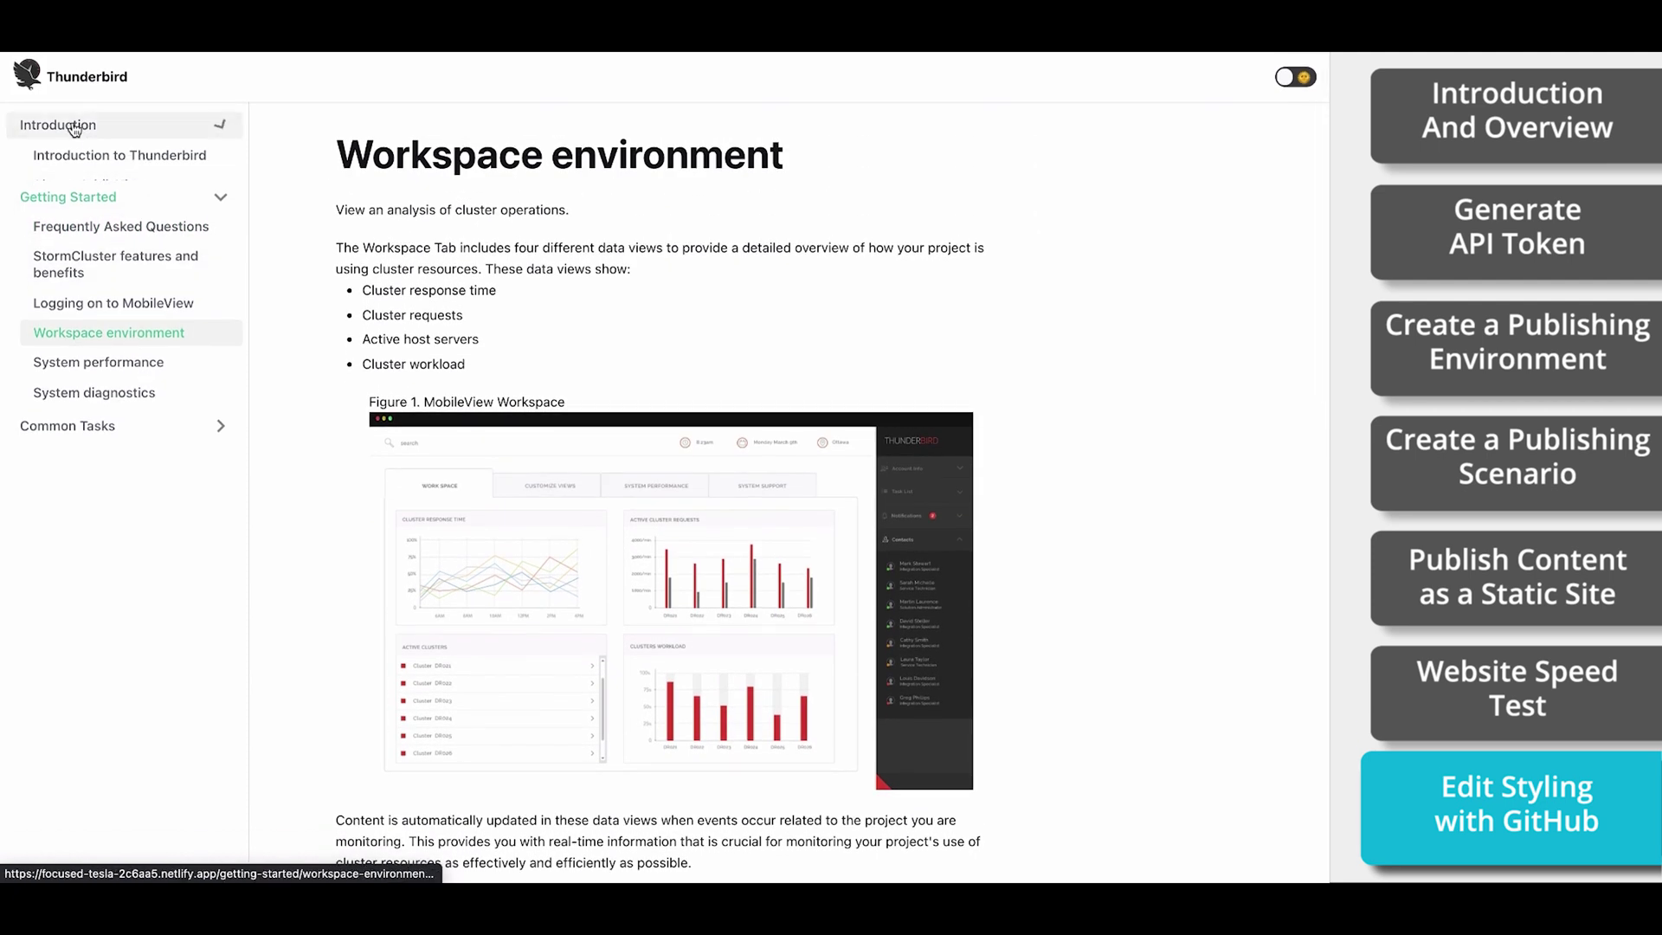
{"action": "left_click", "coordinate": [95, 184]}
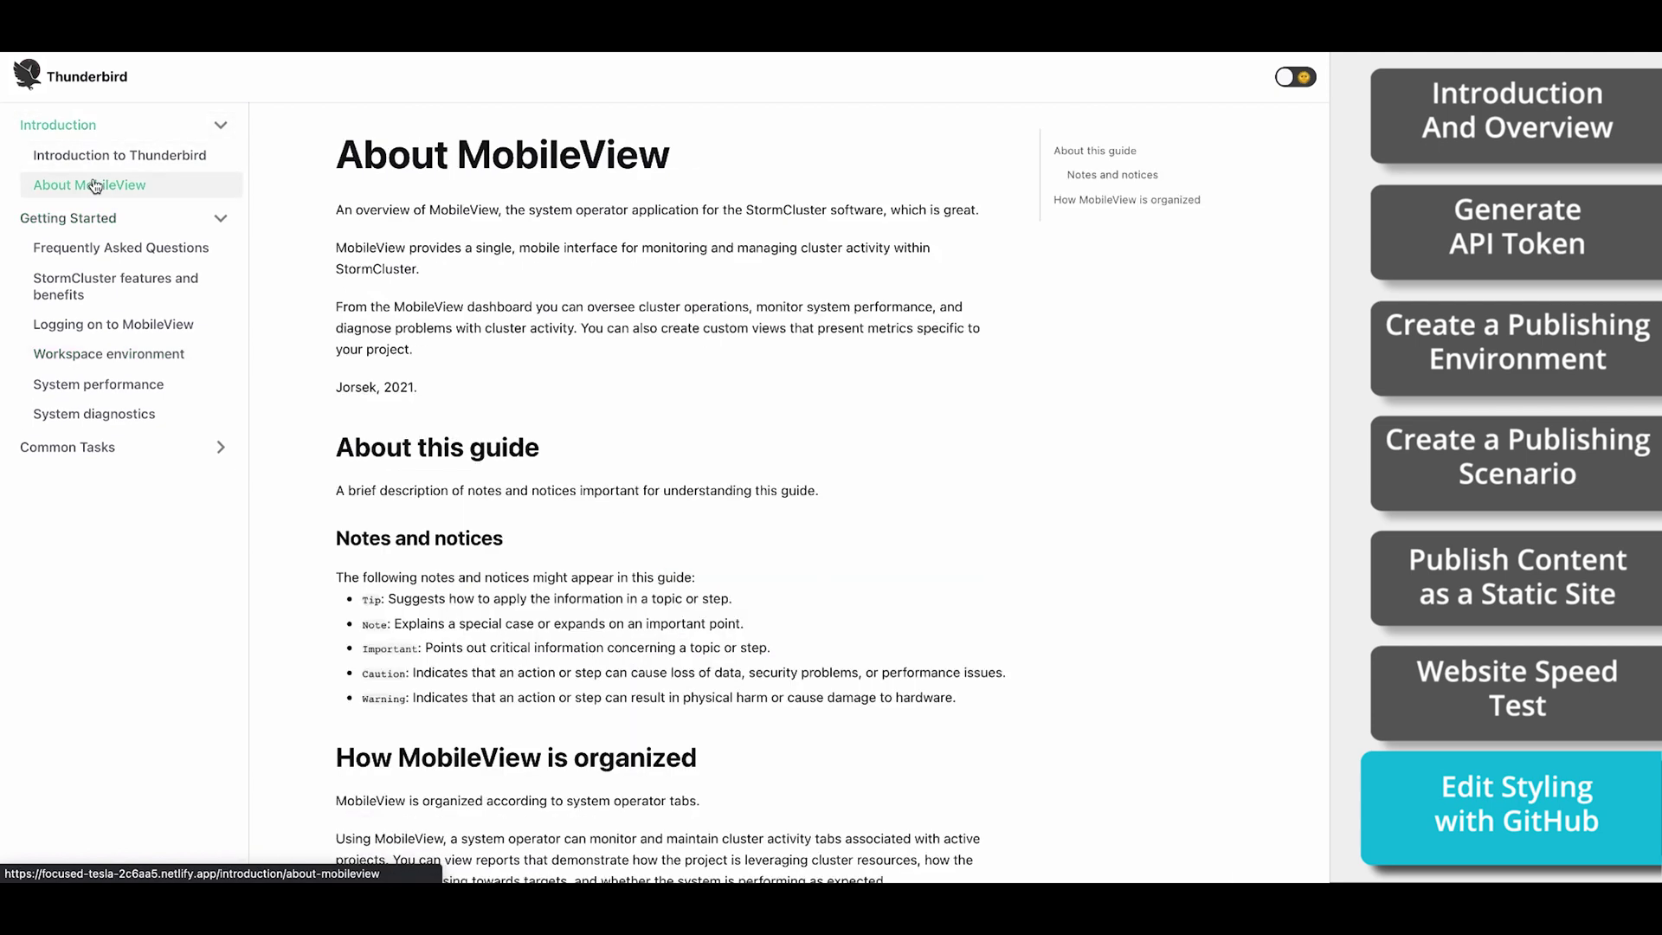
{"action": "left_click", "coordinate": [89, 326]}
{"action": "left_click", "coordinate": [94, 391]}
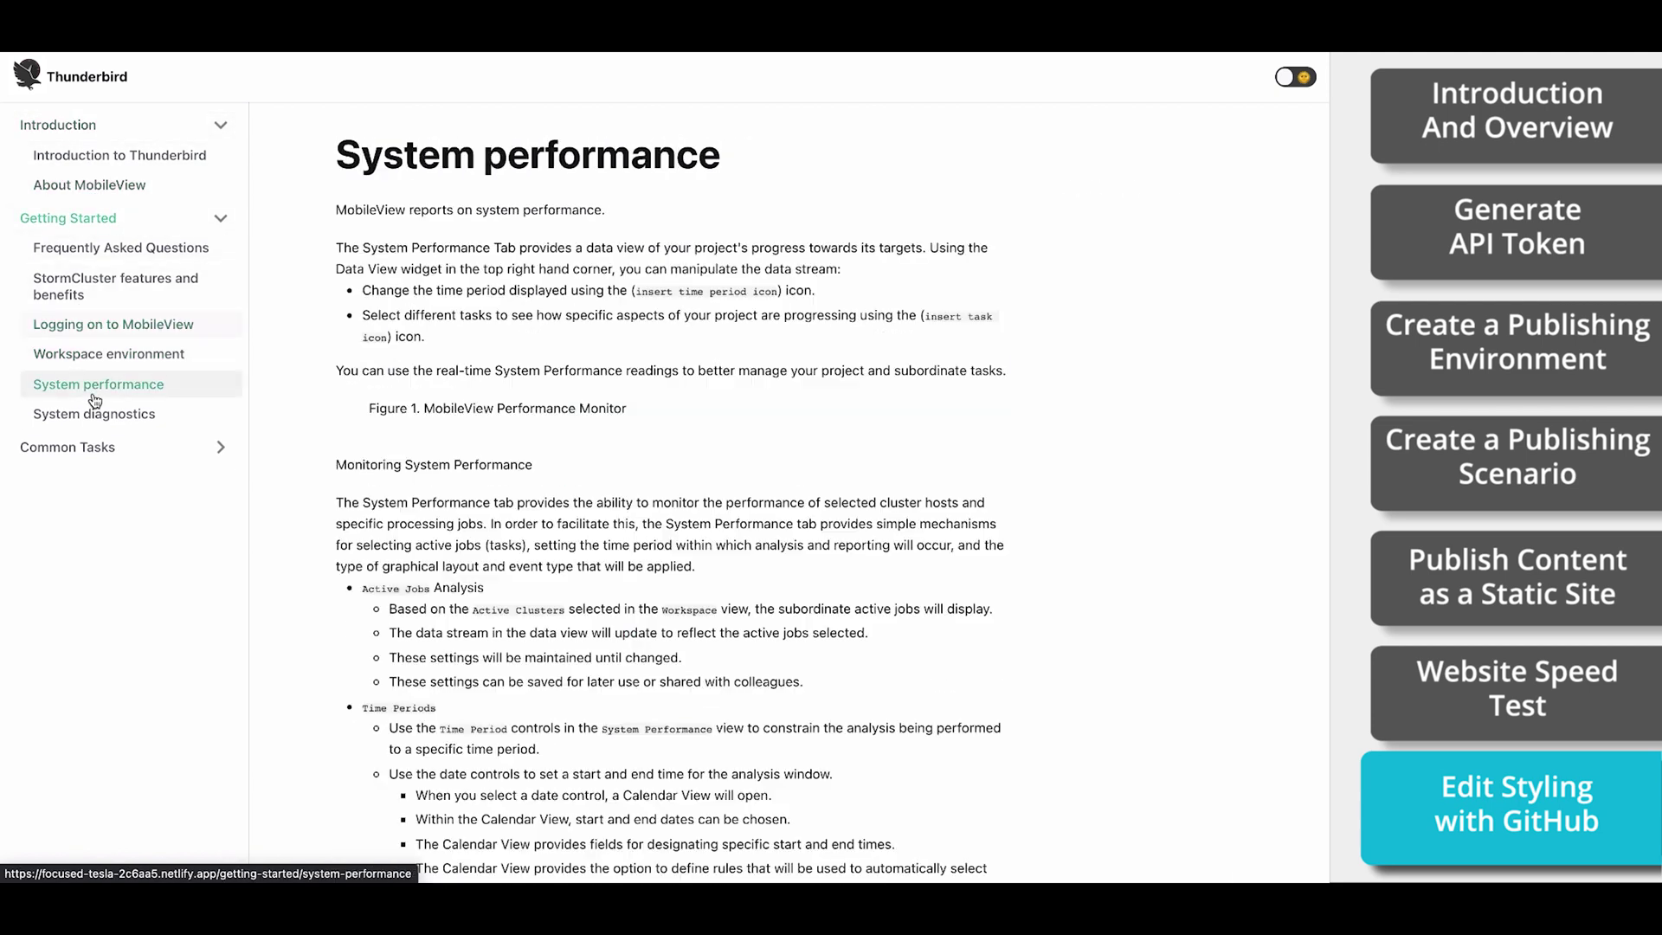
{"action": "left_click", "coordinate": [86, 414]}
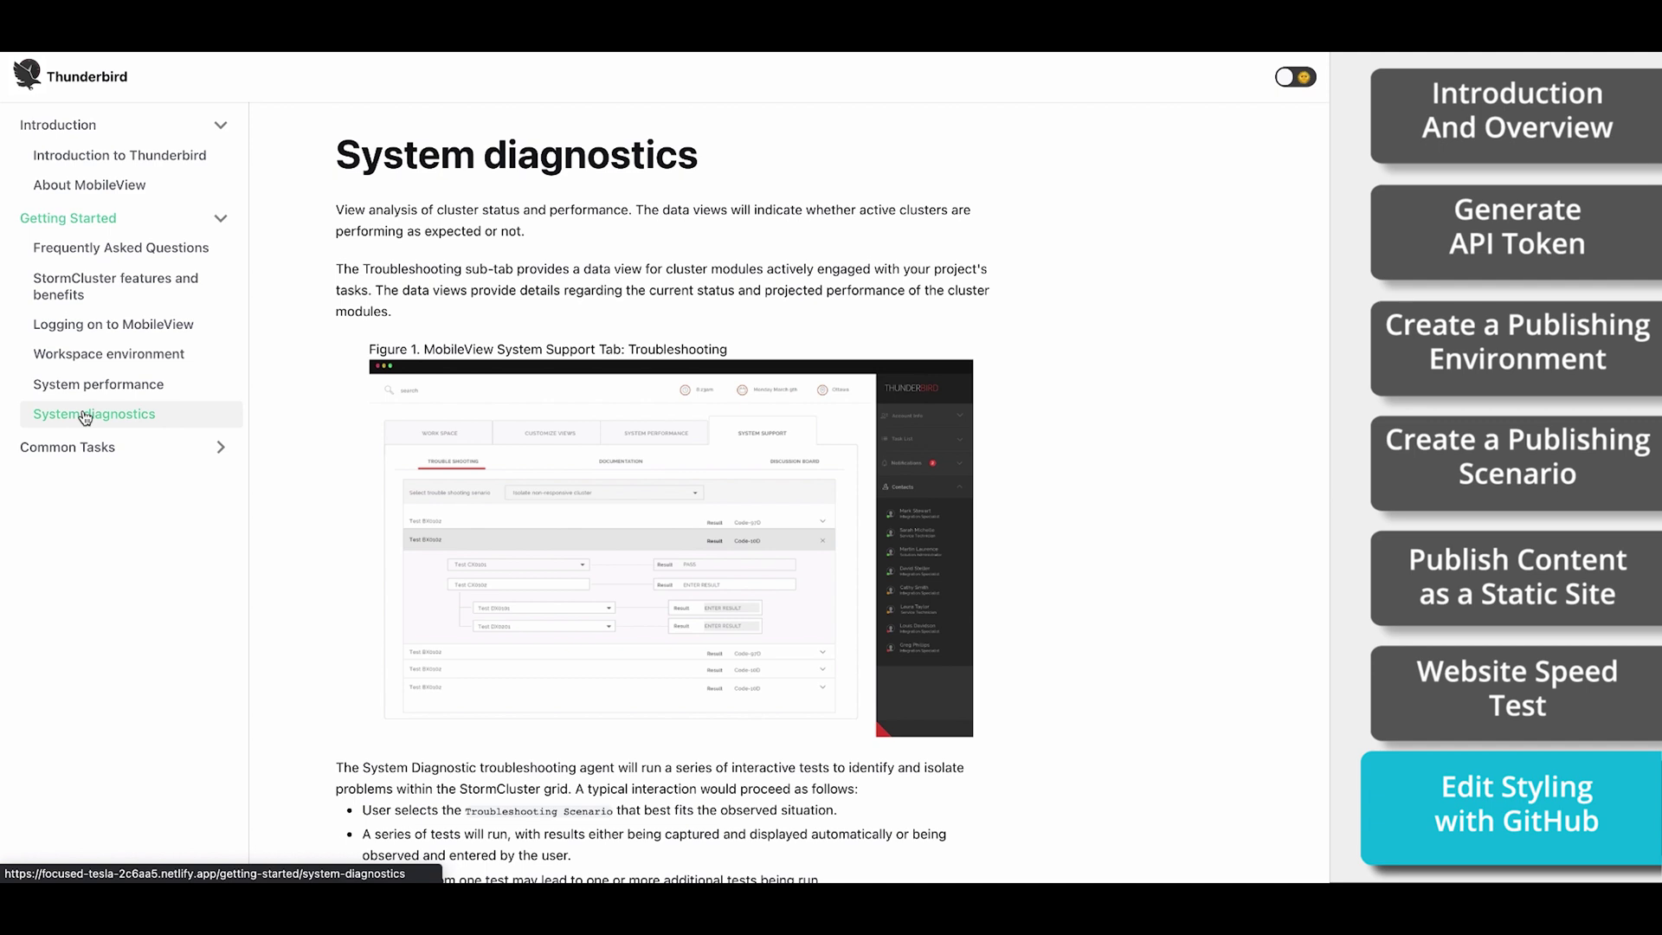